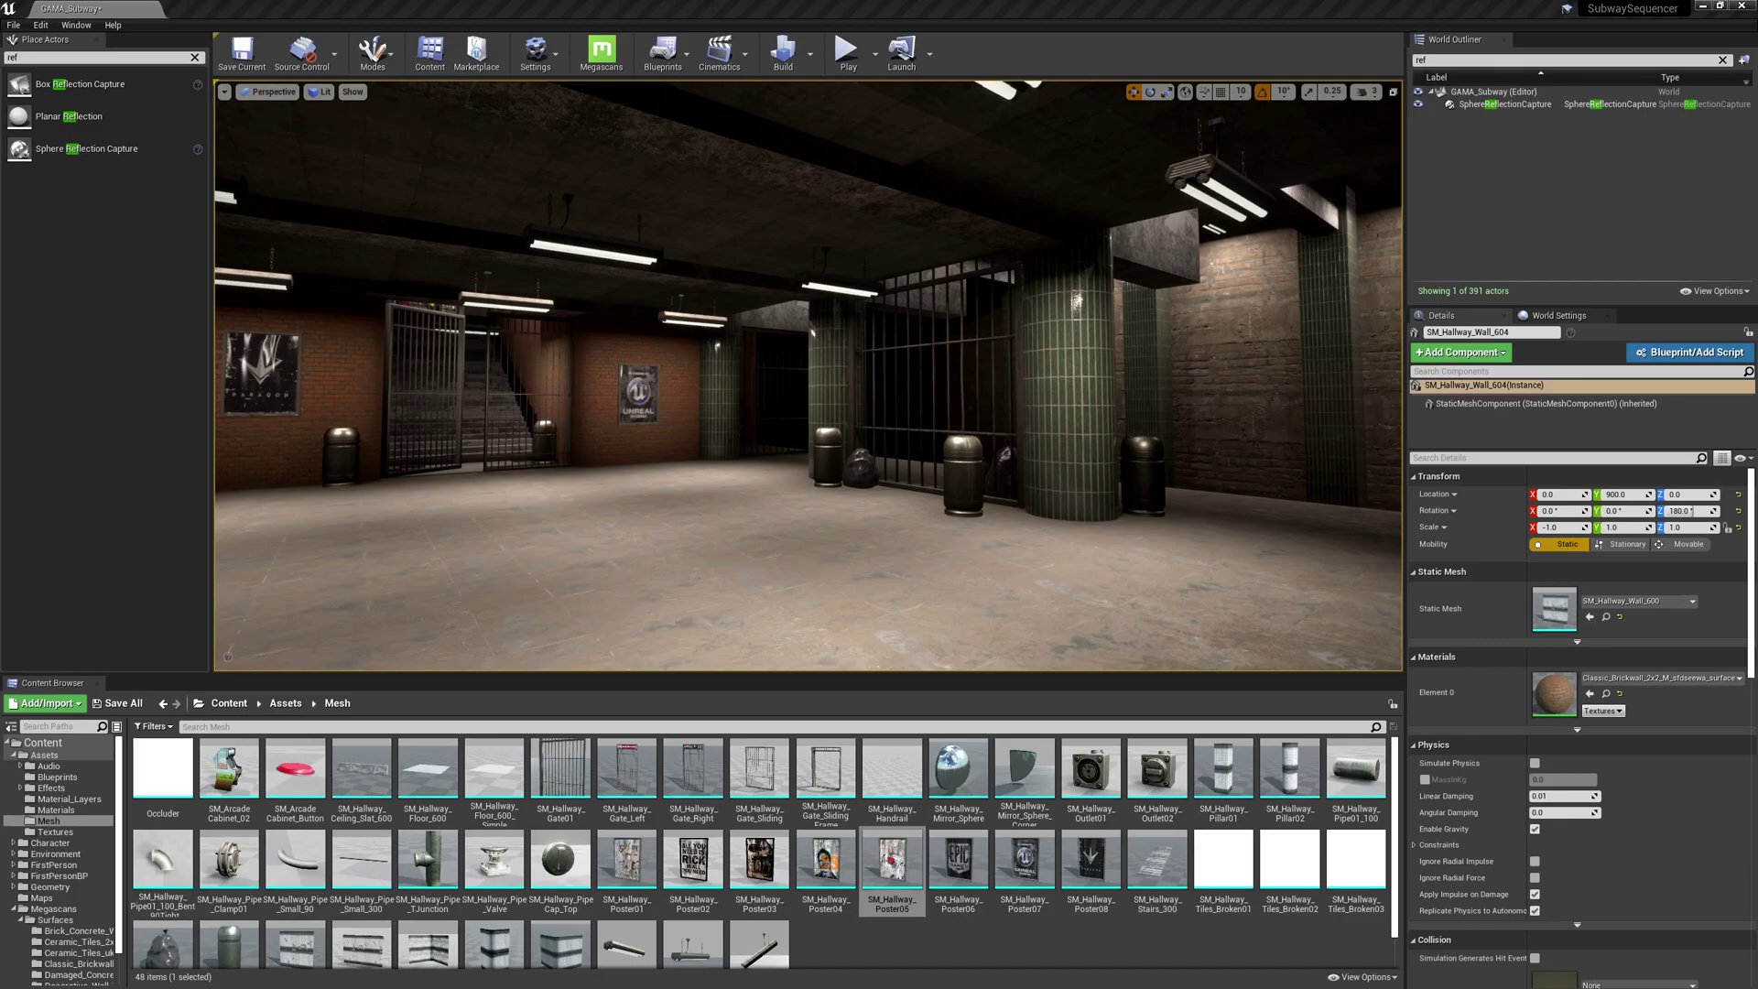
- Switch the viewport shading to Unlit while facing the subway hallway's brick wall
{"action": "right_click_drag", "start_coordinate": [1024, 356], "coordinate": [951, 359]}
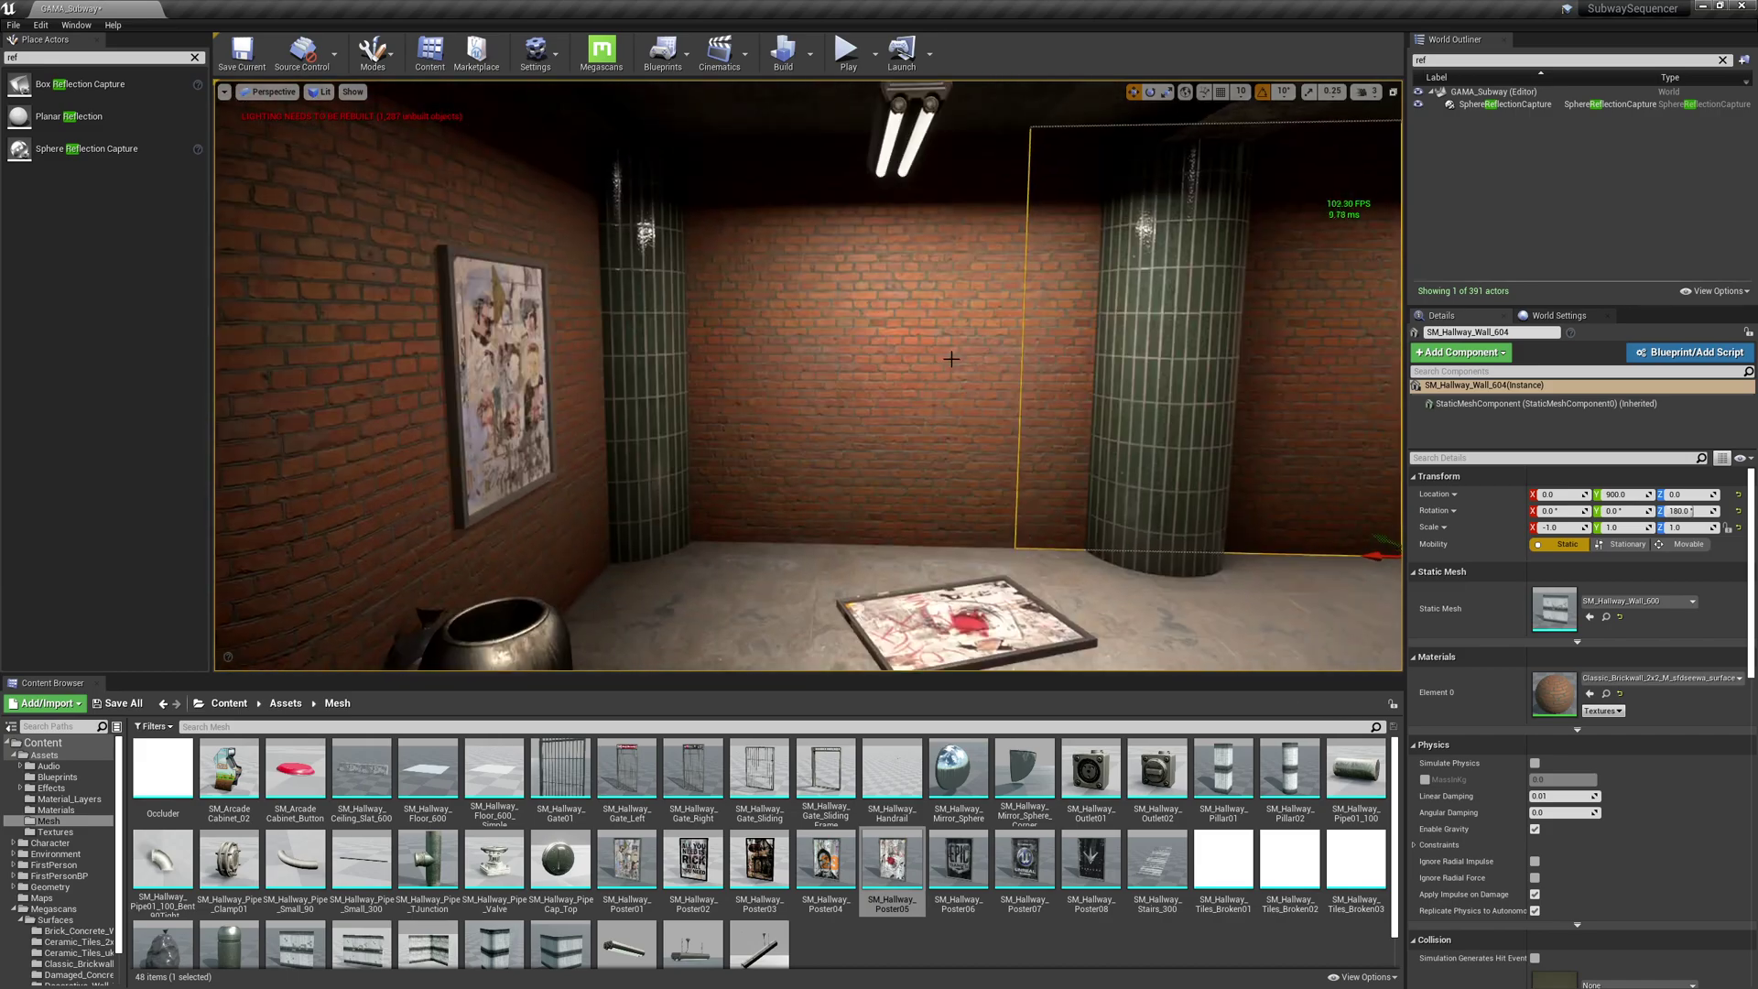
{"action": "right_click_drag", "start_coordinate": [986, 513], "coordinate": [1080, 469]}
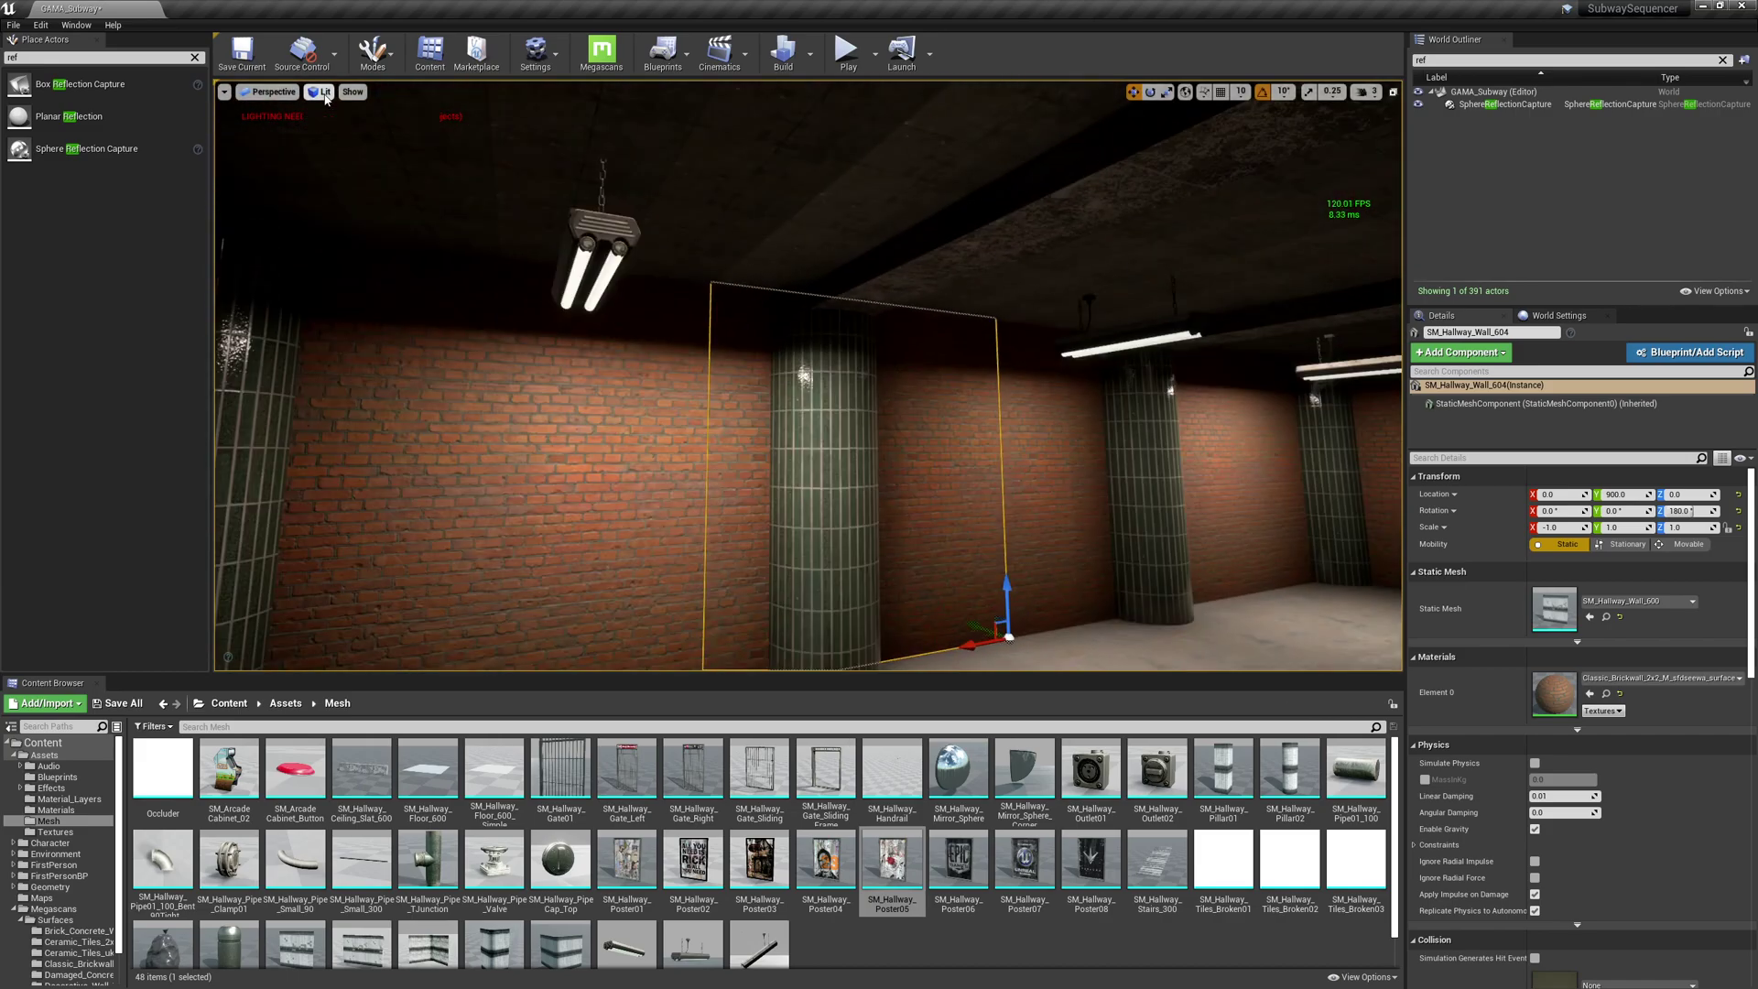
{"action": "left_click", "coordinate": [321, 93]}
{"action": "left_click", "coordinate": [344, 135]}
- Examine the ceiling slat, curved outer wall corner and floor pieces around the gated stairway
{"action": "right_click_drag", "start_coordinate": [701, 352], "coordinate": [522, 340]}
{"action": "left_click", "coordinate": [773, 260]}
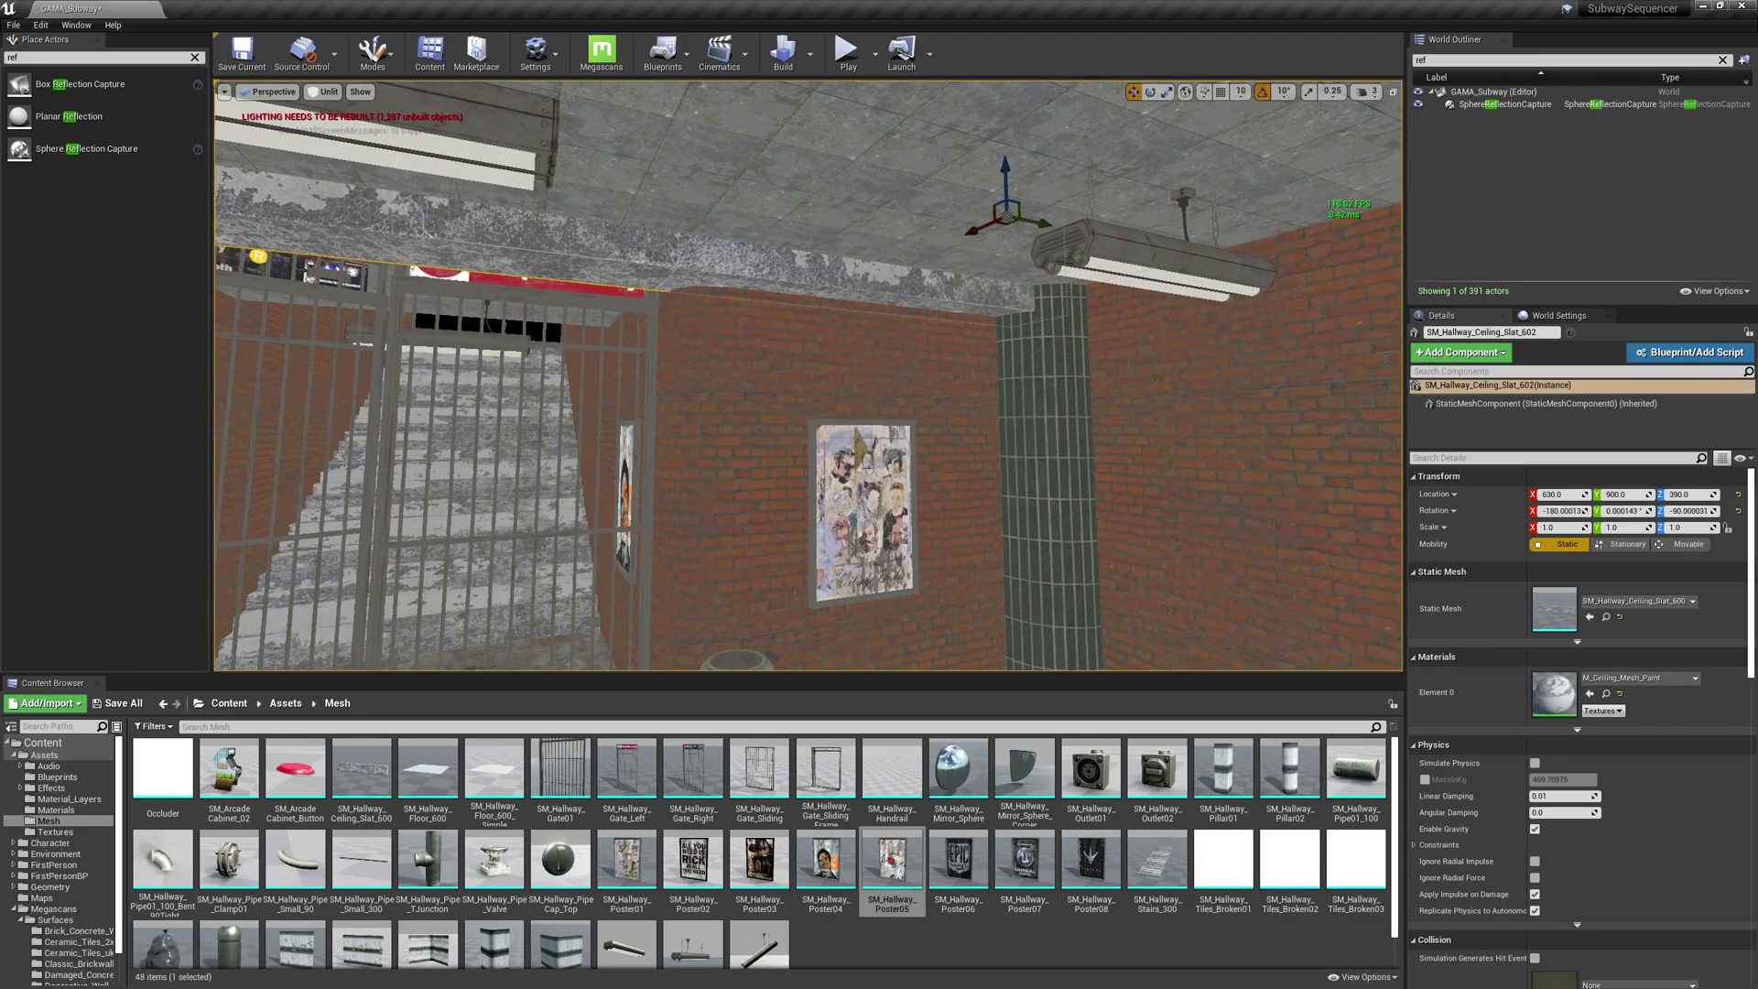
{"action": "left_click", "coordinate": [888, 340]}
{"action": "right_click_drag", "start_coordinate": [888, 341], "coordinate": [884, 374]}
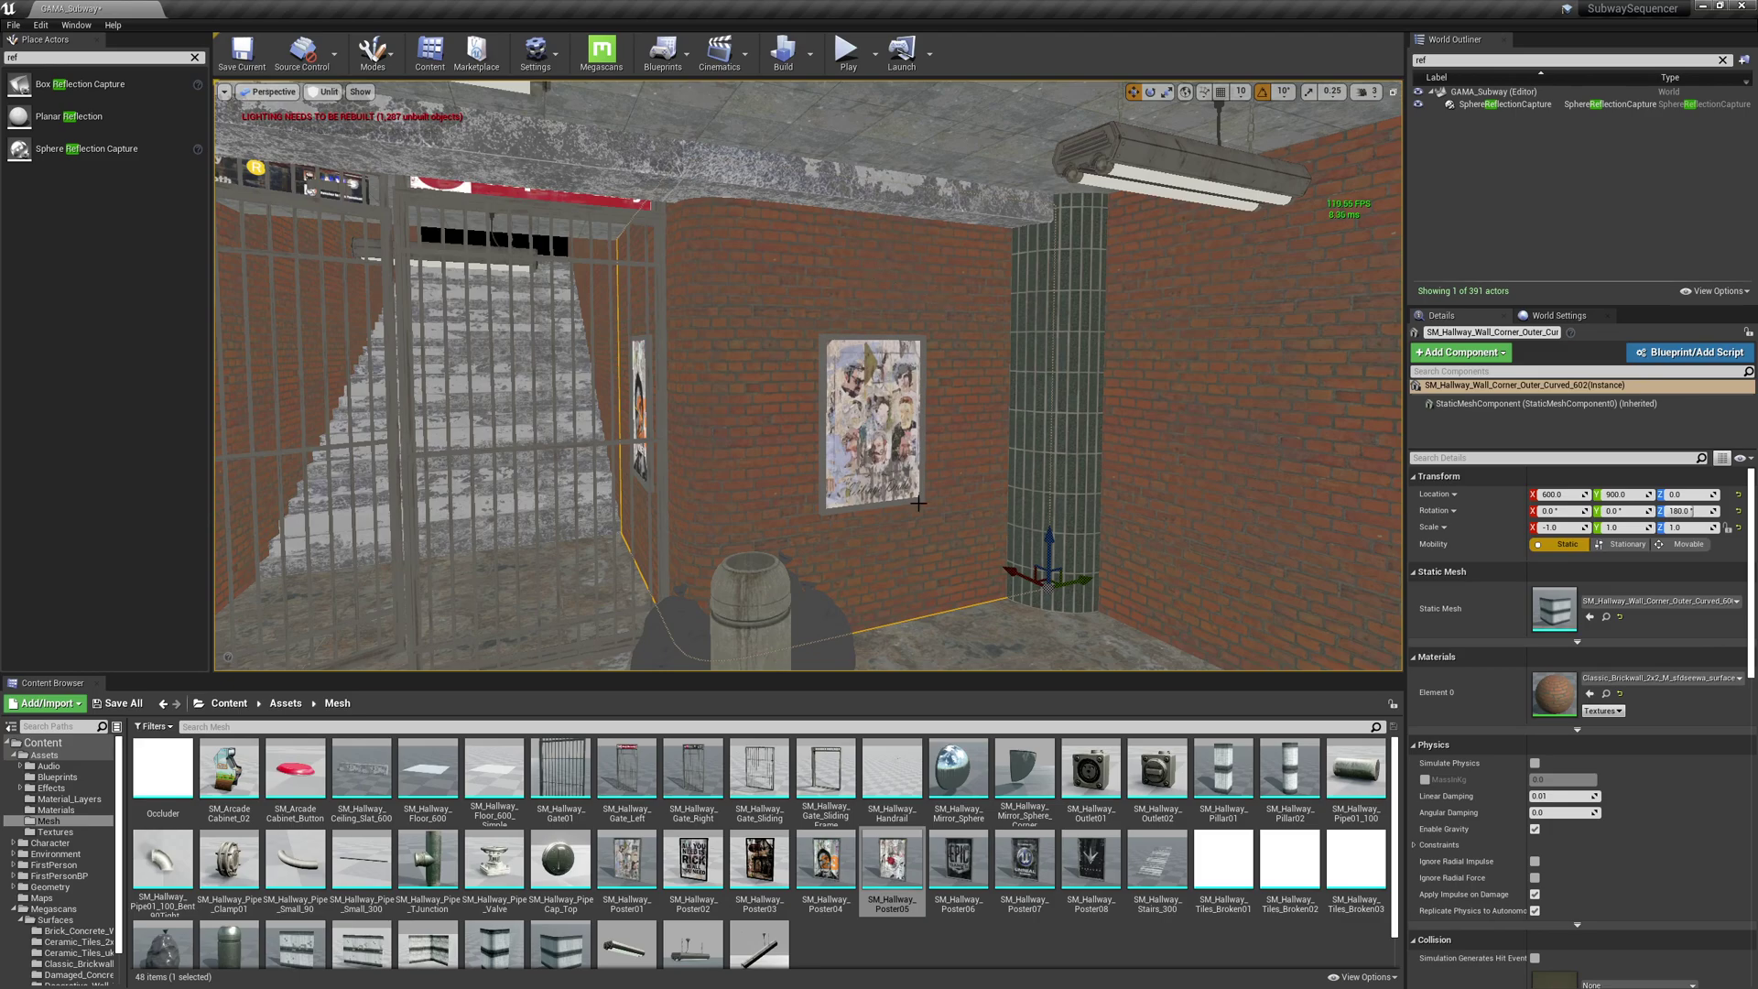
{"action": "right_click_drag", "start_coordinate": [918, 503], "coordinate": [891, 521]}
{"action": "left_click", "coordinate": [873, 487]}
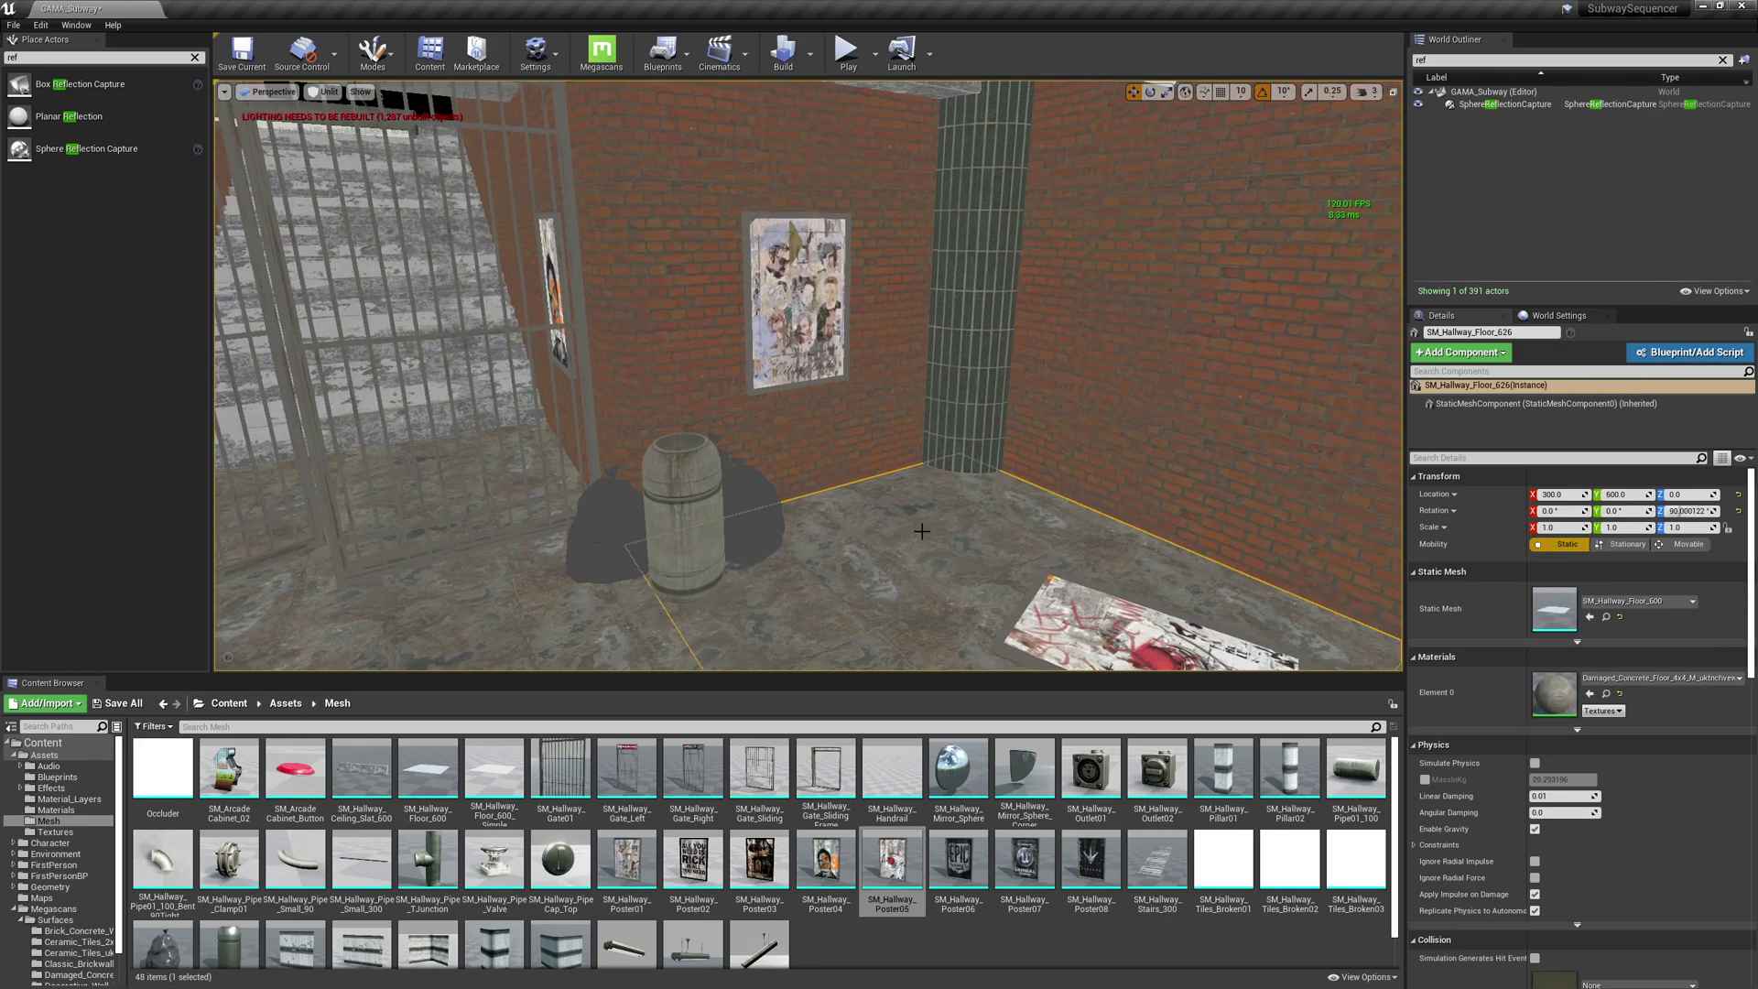
{"action": "right_click_drag", "start_coordinate": [939, 524], "coordinate": [1007, 393]}
{"action": "left_click", "coordinate": [1042, 356]}
- Duplicate the ceiling slat above the gate wall and rotate the copy 90° about Z to run along the adjoining brick wall
{"action": "left_click", "coordinate": [389, 357]}
{"action": "right_click_drag", "start_coordinate": [389, 357], "coordinate": [266, 333]}
{"action": "left_click_drag", "start_coordinate": [776, 367], "coordinate": [860, 362], "text": "alt"}
{"action": "key", "text": "e"}
{"action": "key", "text": "w"}
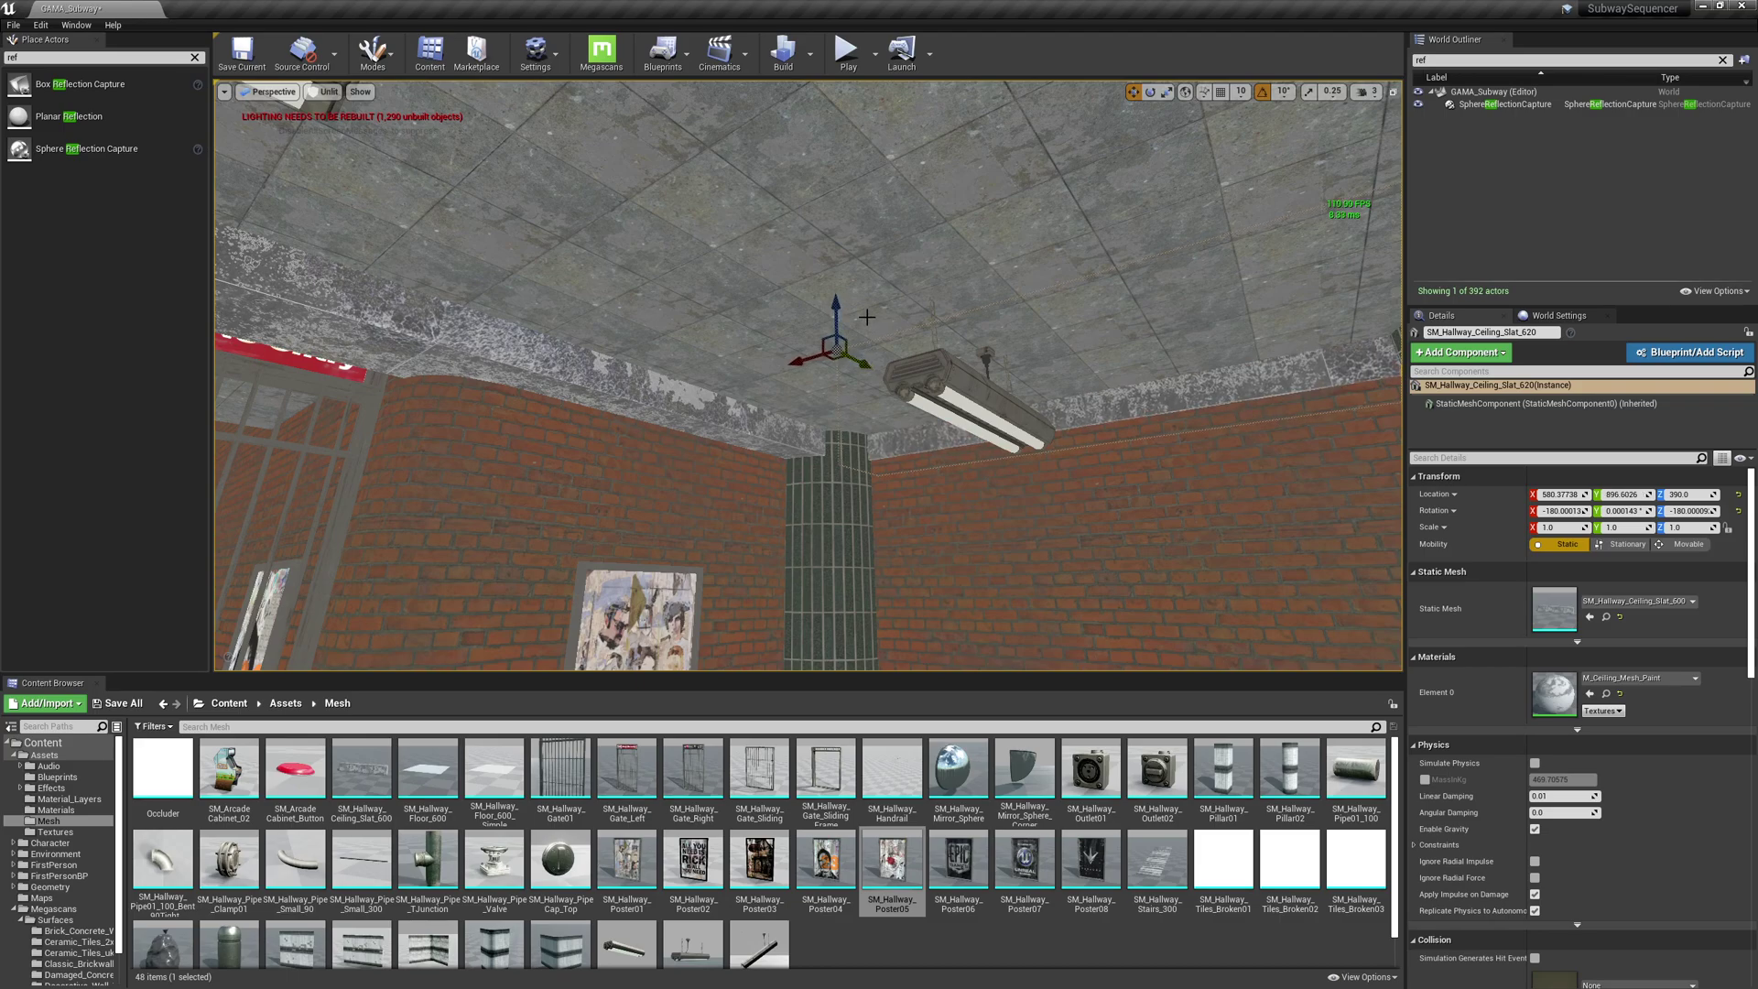
{"action": "right_click_drag", "start_coordinate": [866, 317], "coordinate": [824, 266]}
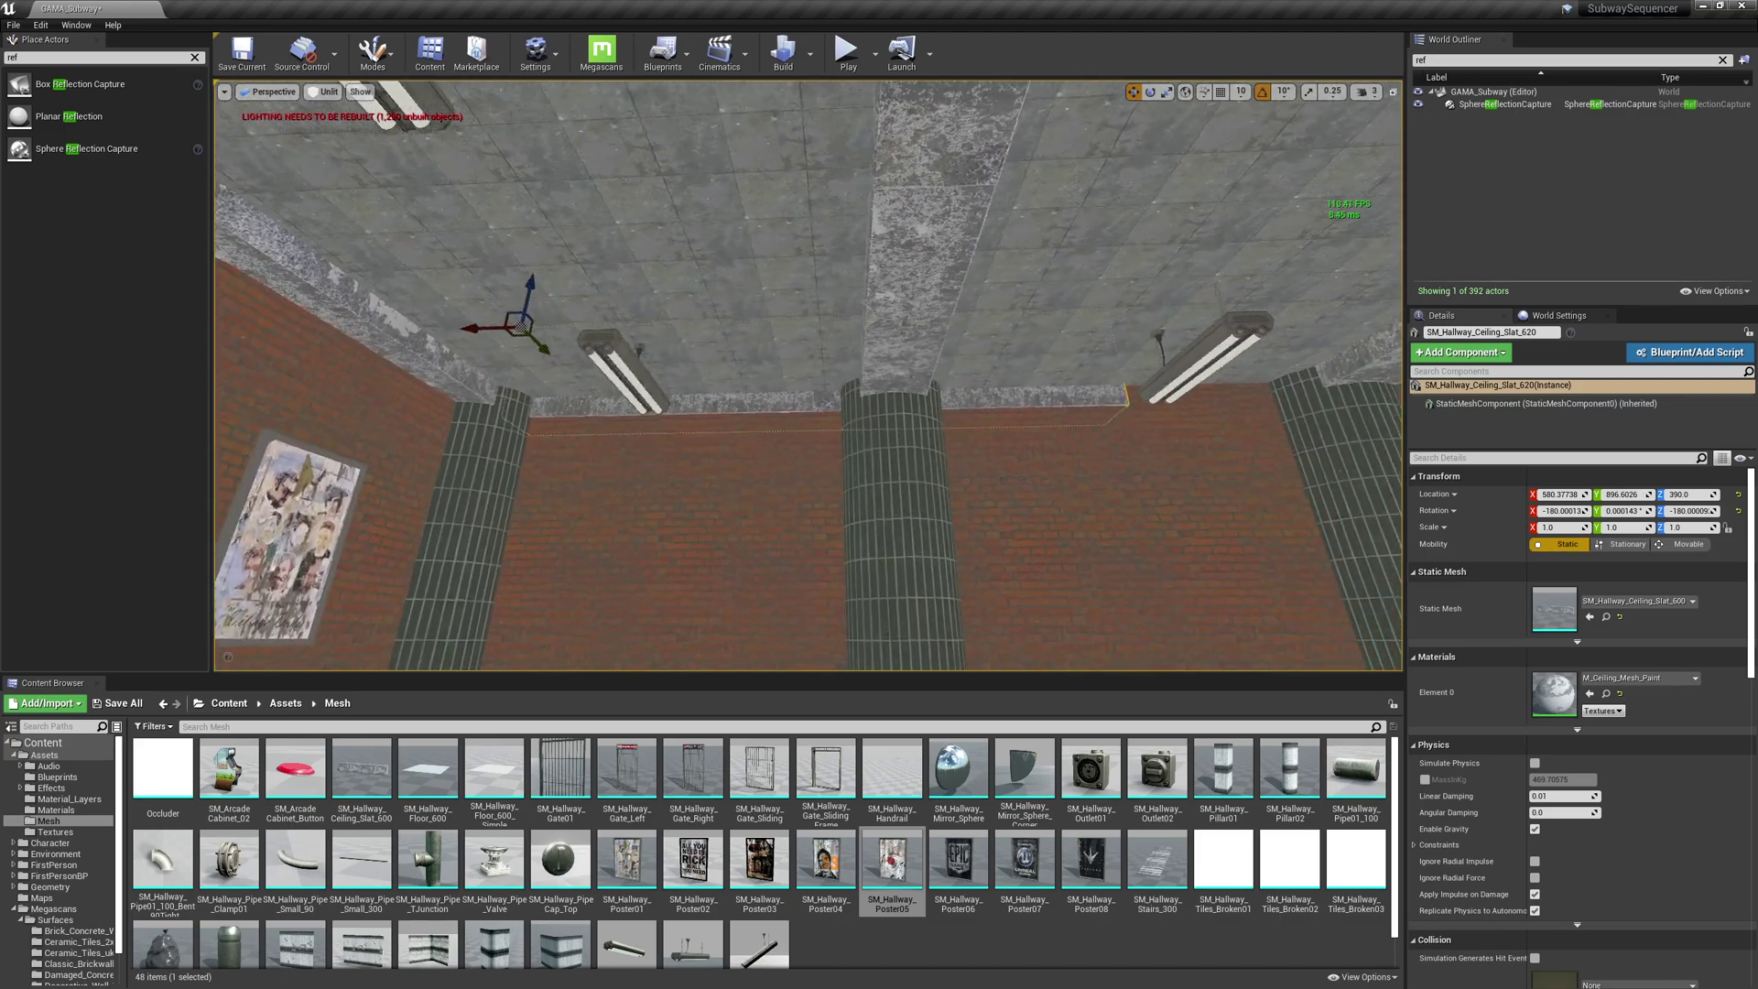
{"action": "right_click_drag", "start_coordinate": [730, 475], "coordinate": [730, 475]}
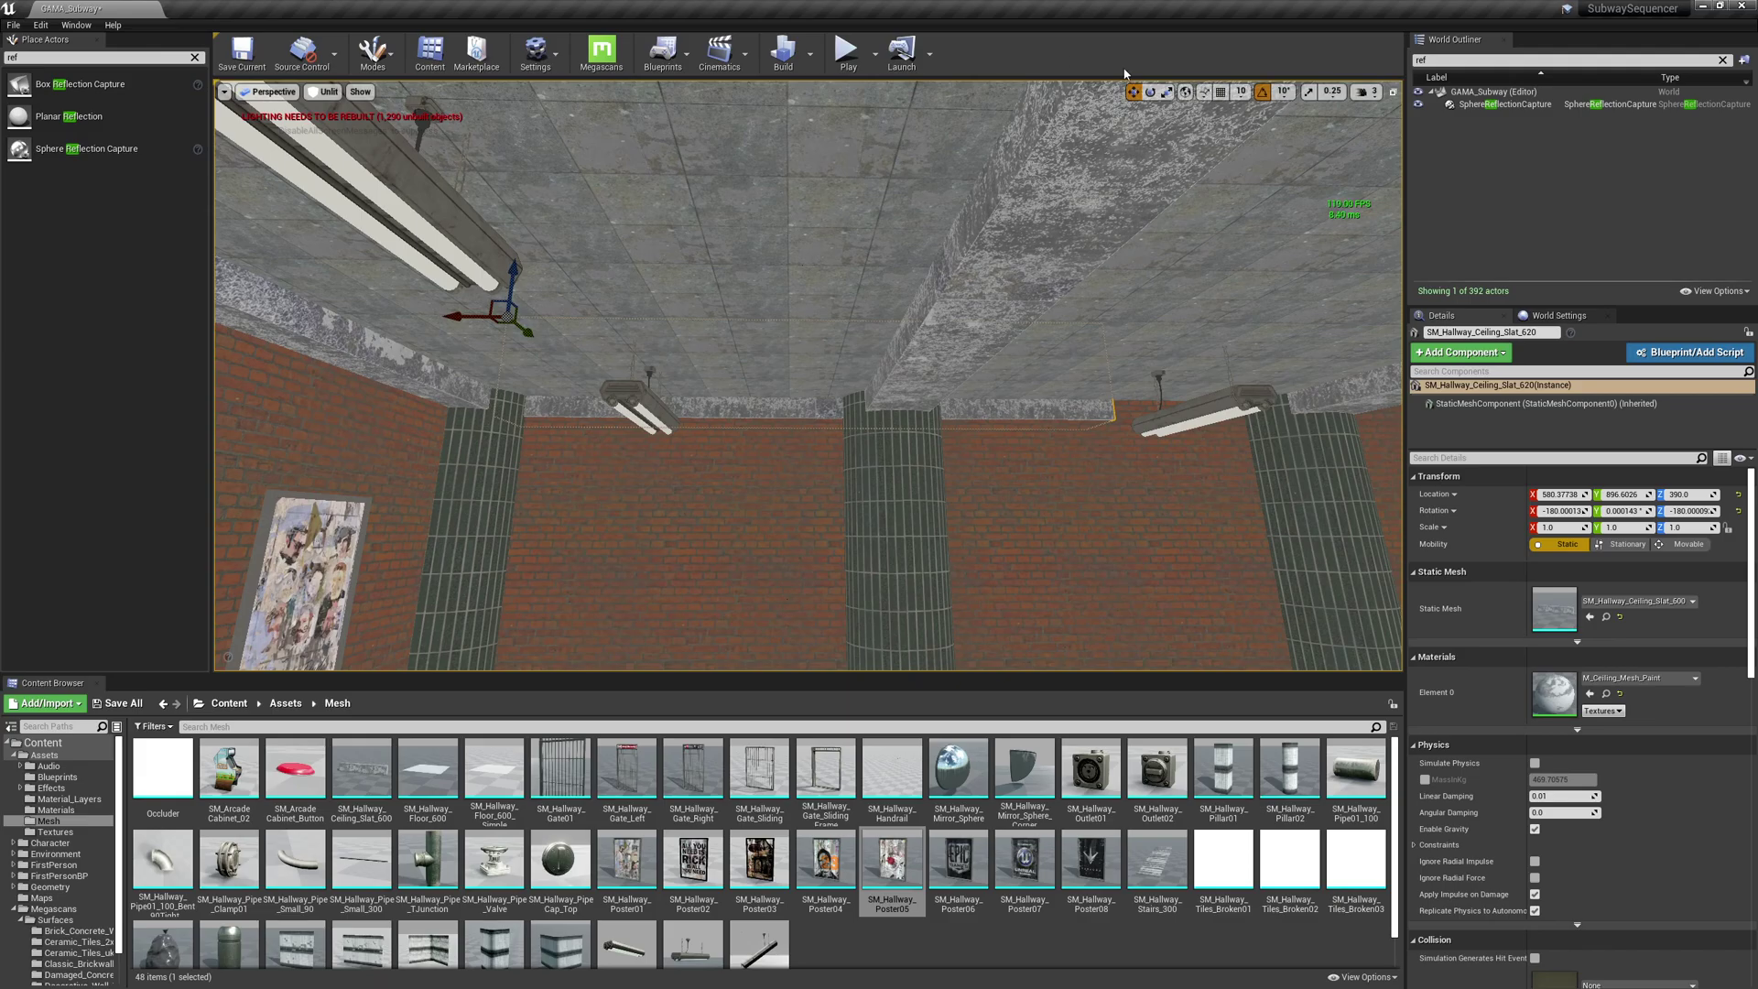
- Turn on position grid snapping and duplicate the ceiling slat 600 units further along the brick wall
{"action": "left_click", "coordinate": [1220, 92]}
{"action": "mouse_move", "coordinate": [1129, 453]}
{"action": "right_mouse_down"}
{"action": "mouse_move", "coordinate": [1026, 444]}
{"action": "mouse_move", "coordinate": [1154, 439]}
{"action": "right_mouse_up"}
{"action": "right_click_drag", "start_coordinate": [975, 431], "coordinate": [729, 286]}
{"action": "left_click_drag", "start_coordinate": [577, 208], "coordinate": [927, 162], "text": "alt"}
{"action": "key", "text": "d"}
{"action": "right_click_drag", "start_coordinate": [585, 335], "coordinate": [586, 336]}
{"action": "left_click_drag", "start_coordinate": [774, 157], "coordinate": [763, 159]}
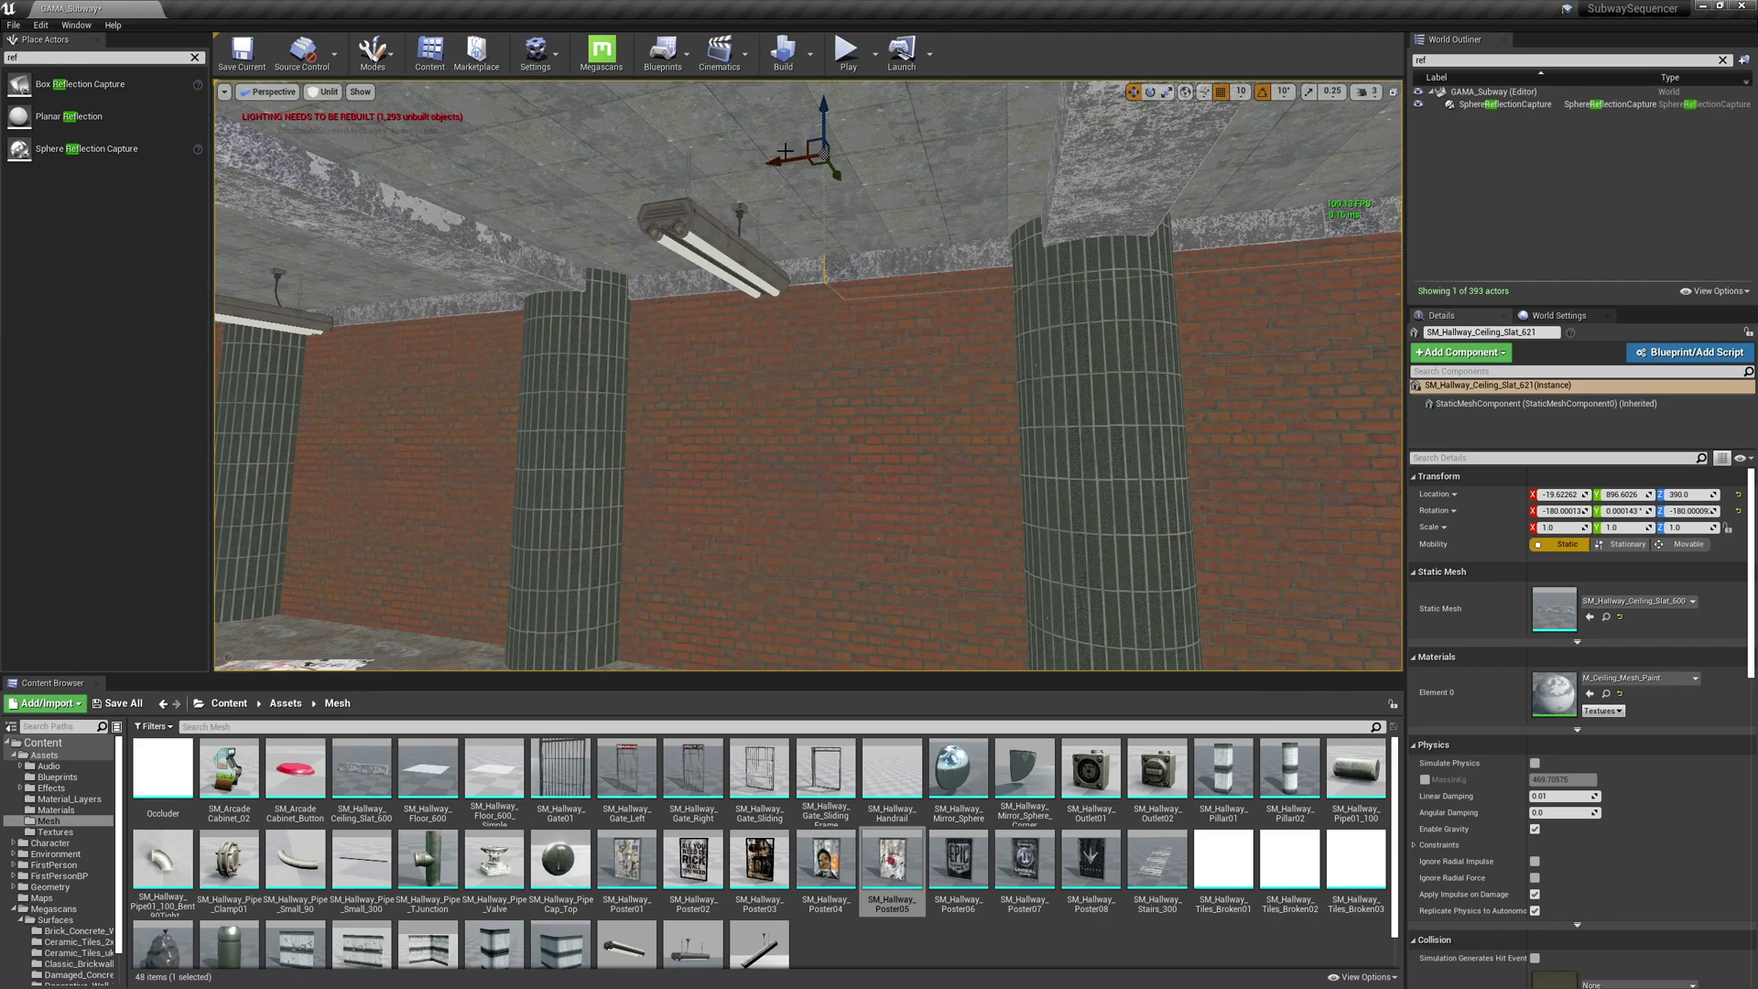
- Select both wall-side ceiling slats and duplicate them down to floor level at Z 10 as baseboard trim
{"action": "right_click_drag", "start_coordinate": [864, 348], "coordinate": [1002, 392]}
{"action": "key", "text": "d"}
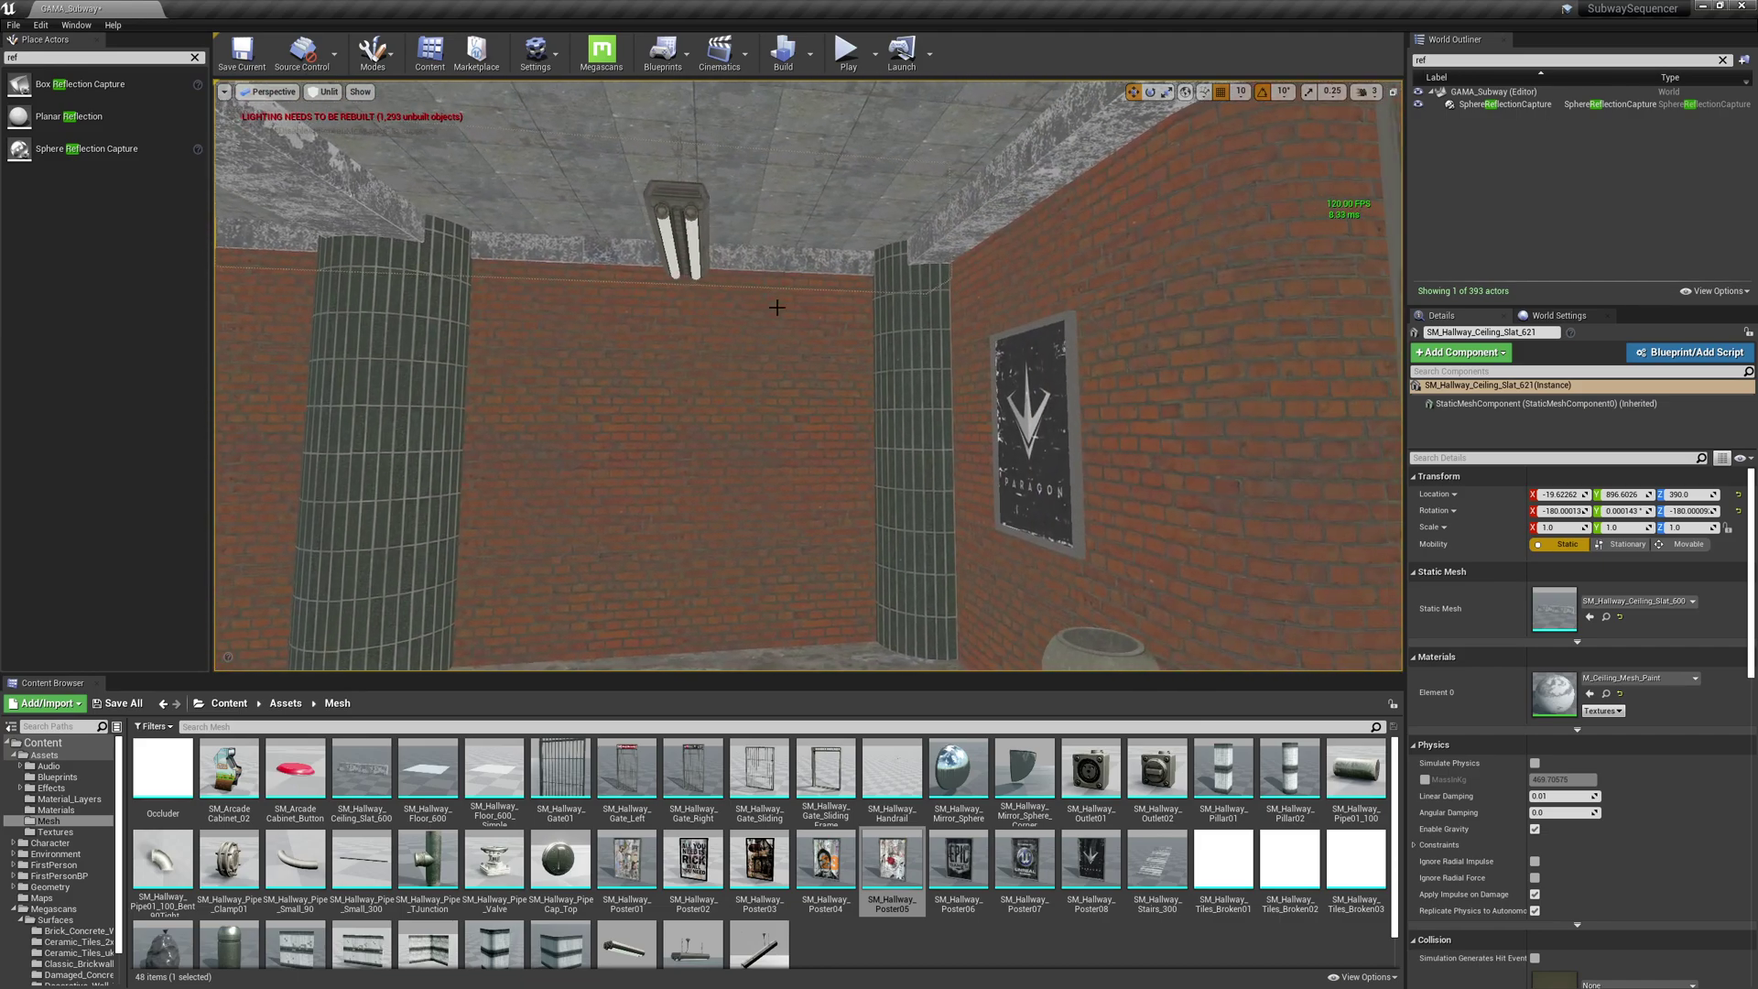
{"action": "right_click_drag", "start_coordinate": [935, 309], "coordinate": [760, 307]}
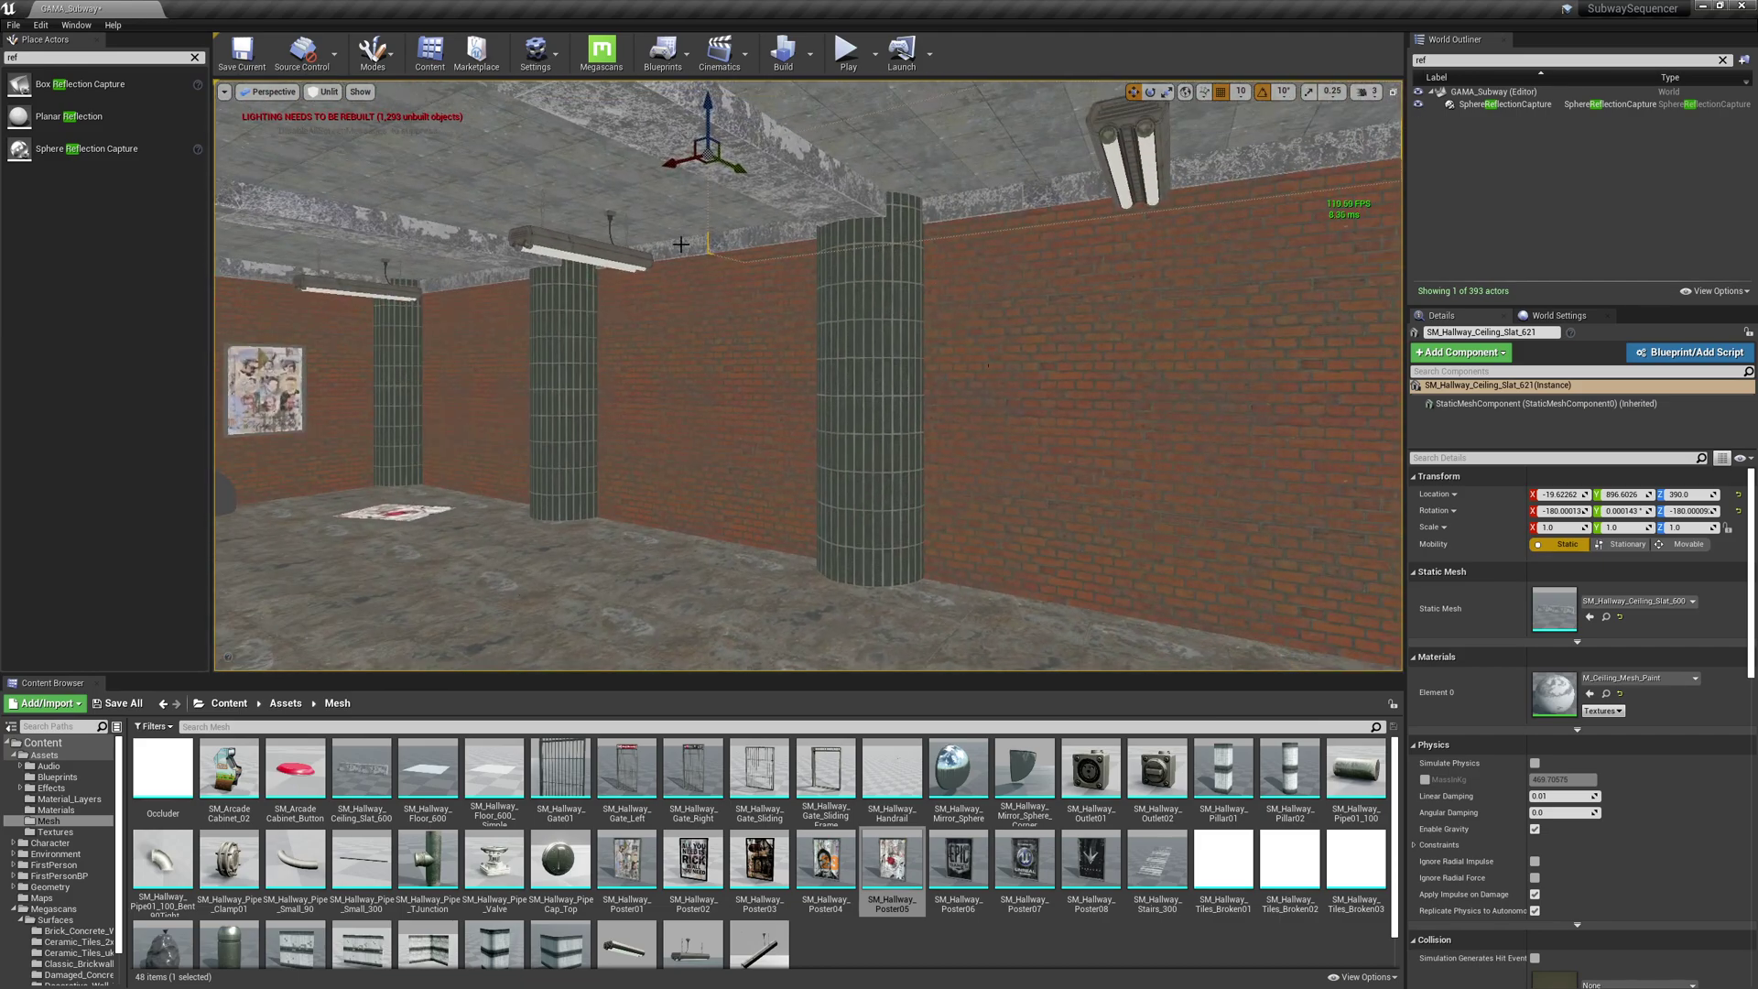
{"action": "left_click", "coordinate": [441, 169], "text": "ctrl"}
{"action": "left_click_drag", "start_coordinate": [406, 181], "coordinate": [437, 426], "text": "alt"}
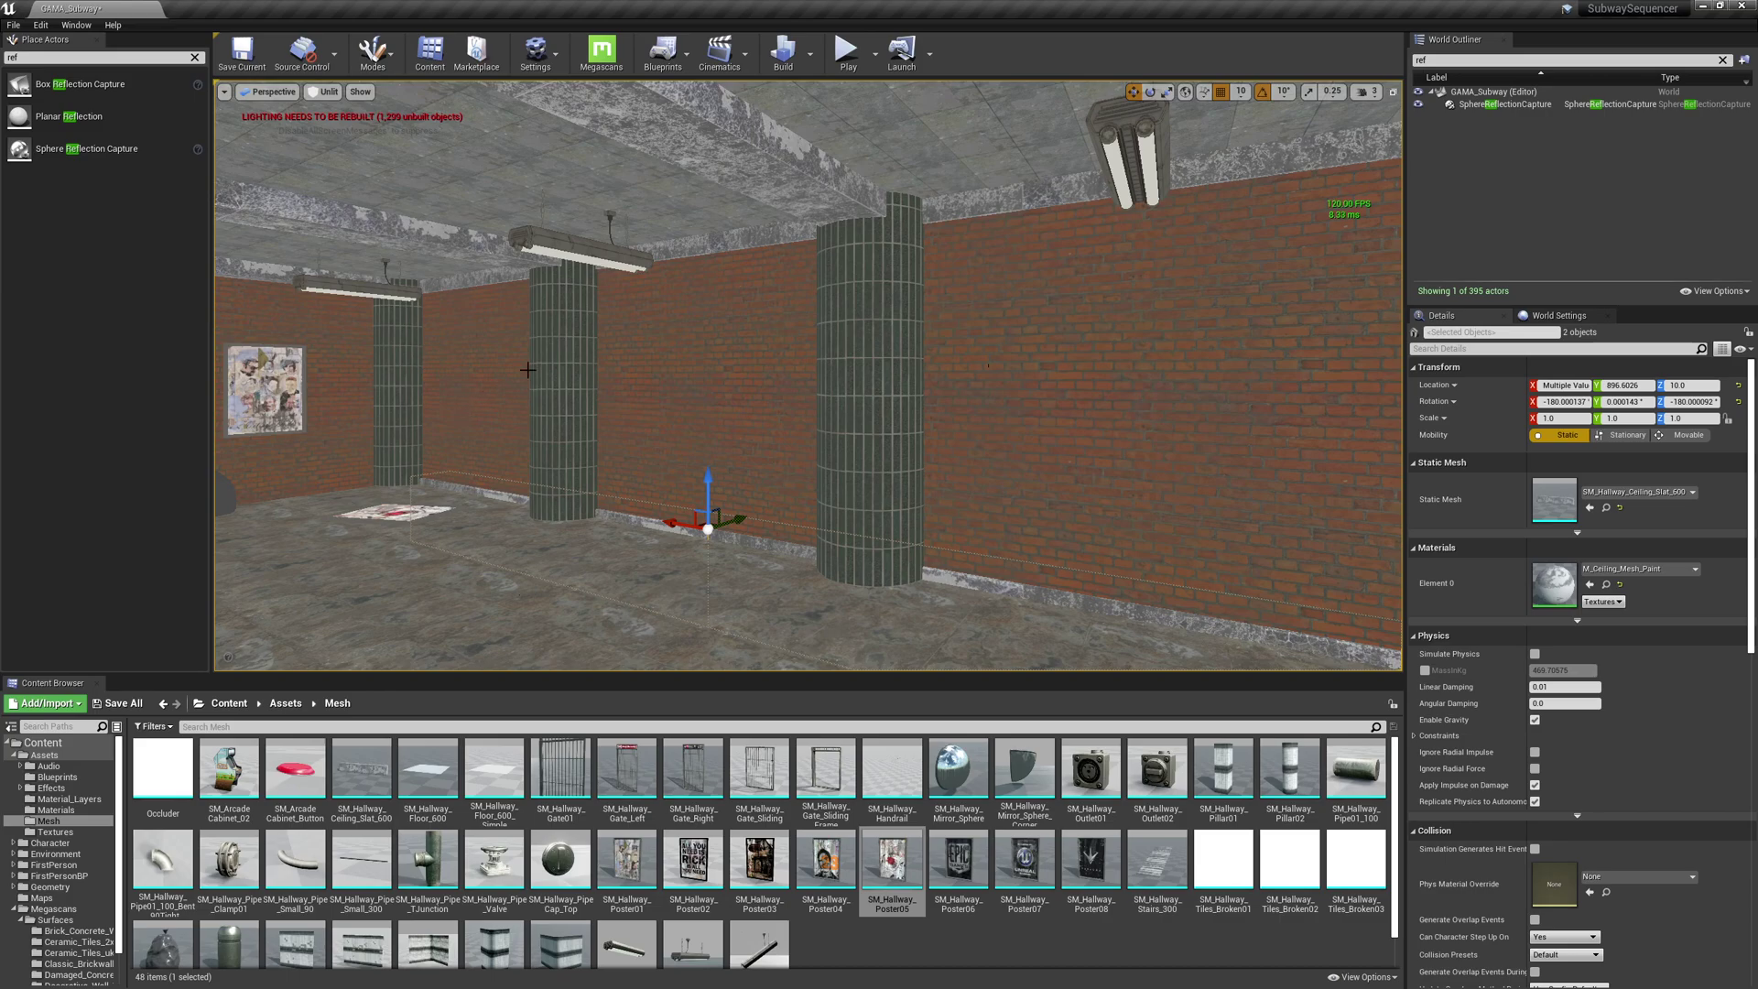
{"action": "key", "text": "Escape"}
{"action": "right_click_drag", "start_coordinate": [528, 369], "coordinate": [750, 475]}
{"action": "key", "text": "a"}
{"action": "left_click", "coordinate": [755, 515]}
{"action": "right_click_drag", "start_coordinate": [1517, 495], "coordinate": [1518, 484]}
{"action": "right_click_drag", "start_coordinate": [1092, 481], "coordinate": [1092, 480]}
{"action": "key", "text": "ctrl+z"}
{"action": "key", "text": "ctrl+z"}
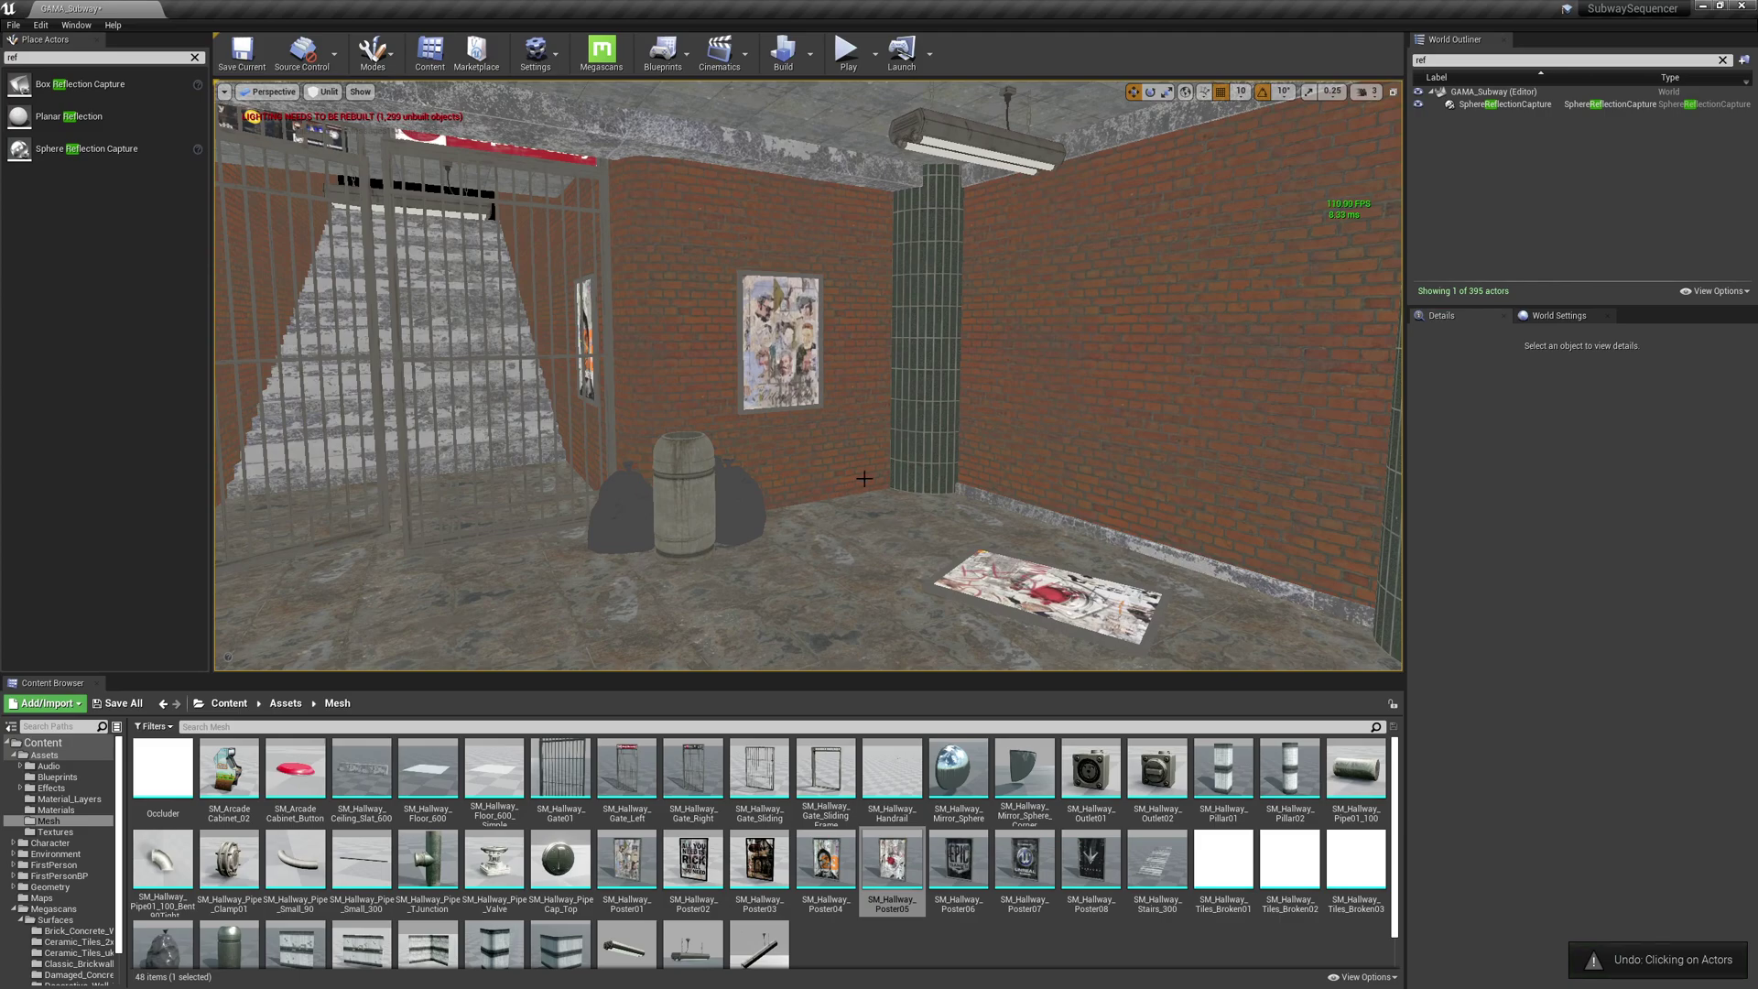
- Duplicate the floor trim near the trash can corner and rotate the copy 90° about Z to follow the poster wall
{"action": "right_click_drag", "start_coordinate": [733, 494], "coordinate": [815, 482]}
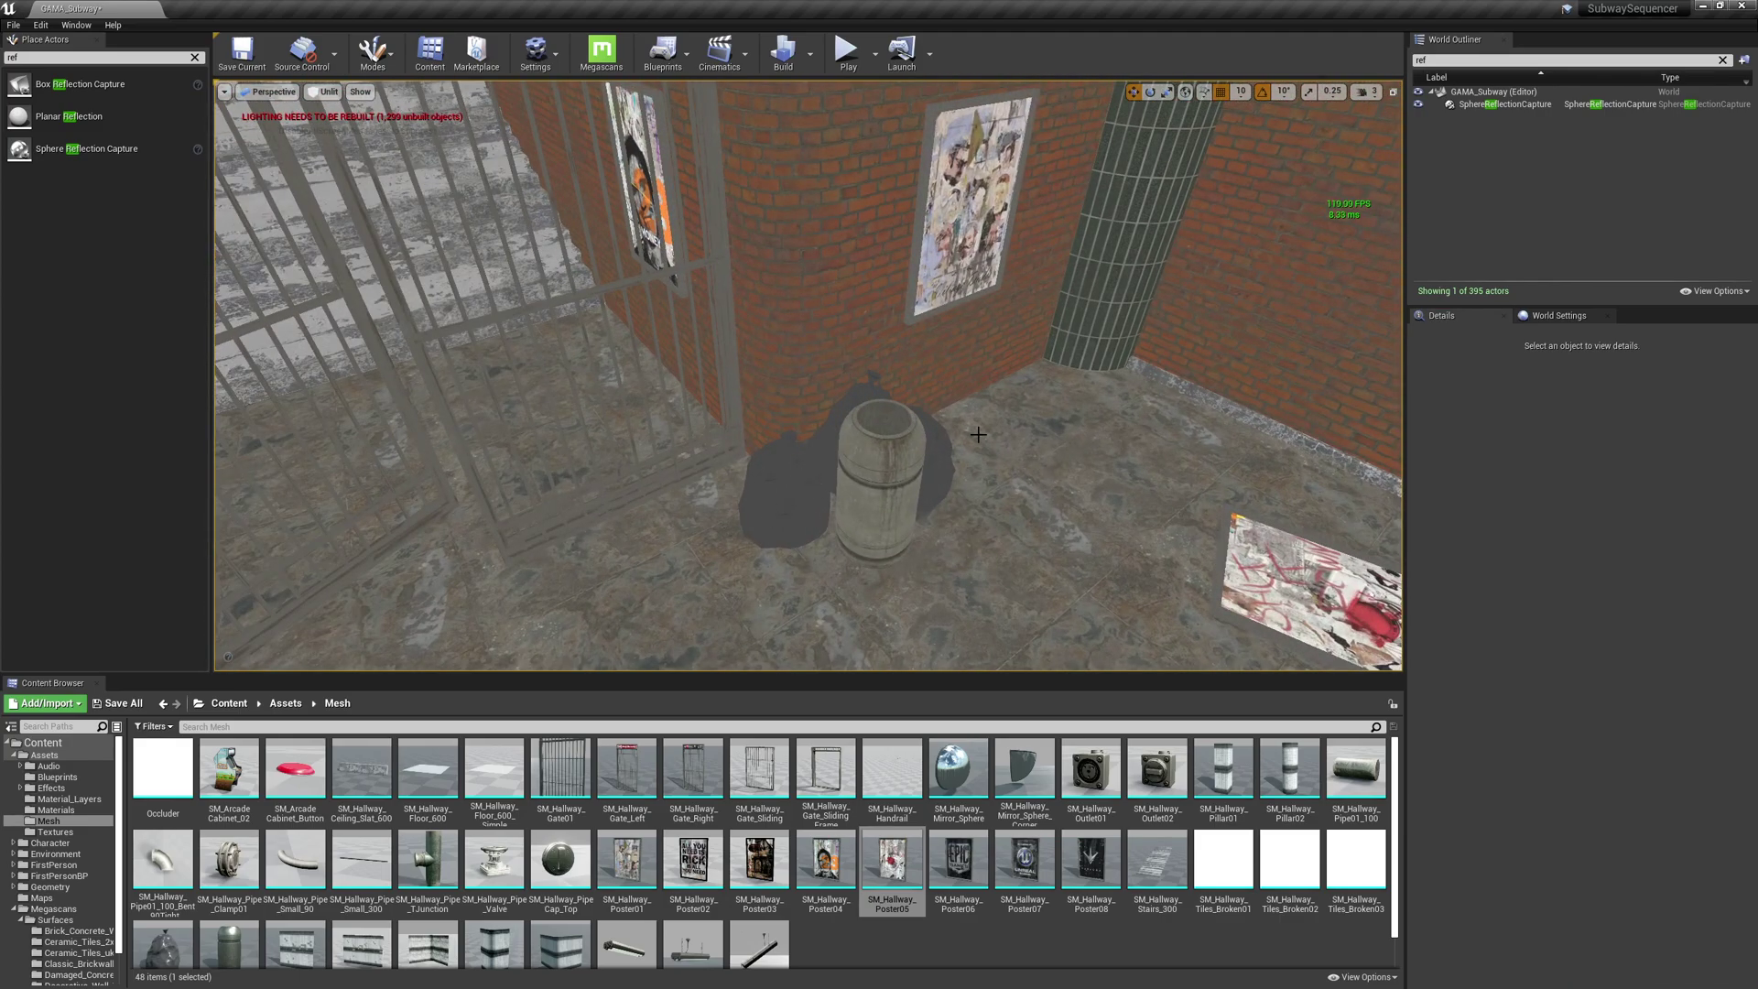
{"action": "left_click", "coordinate": [1193, 395]}
{"action": "right_click_drag", "start_coordinate": [790, 418], "coordinate": [790, 417]}
{"action": "left_click_drag", "start_coordinate": [1031, 439], "coordinate": [888, 436], "text": "alt"}
{"action": "key", "text": "e"}
{"action": "key", "text": "w"}
{"action": "right_click_drag", "start_coordinate": [971, 502], "coordinate": [838, 539]}
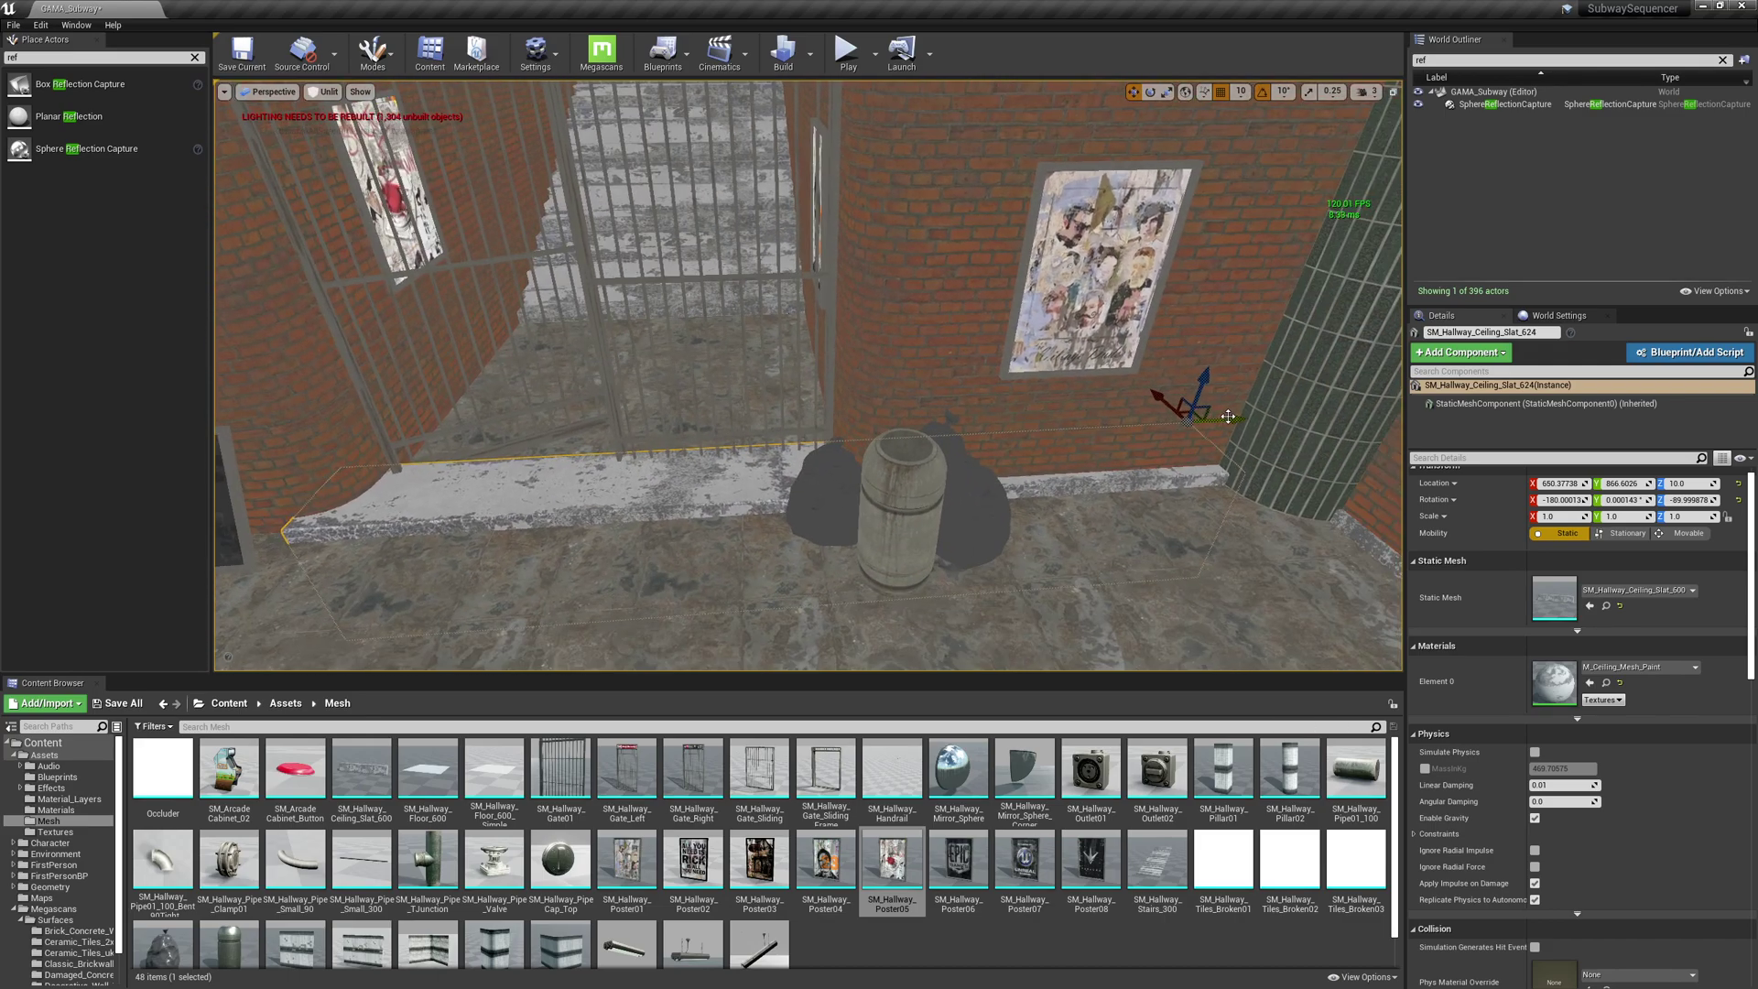
- Slide the rotated trim along the poster wall to about Y 1207, ending it before the gate opening
{"action": "left_click_drag", "start_coordinate": [1227, 417], "coordinate": [1354, 426]}
{"action": "right_click_drag", "start_coordinate": [998, 293], "coordinate": [1177, 304]}
{"action": "left_click_drag", "start_coordinate": [1016, 265], "coordinate": [1010, 268]}
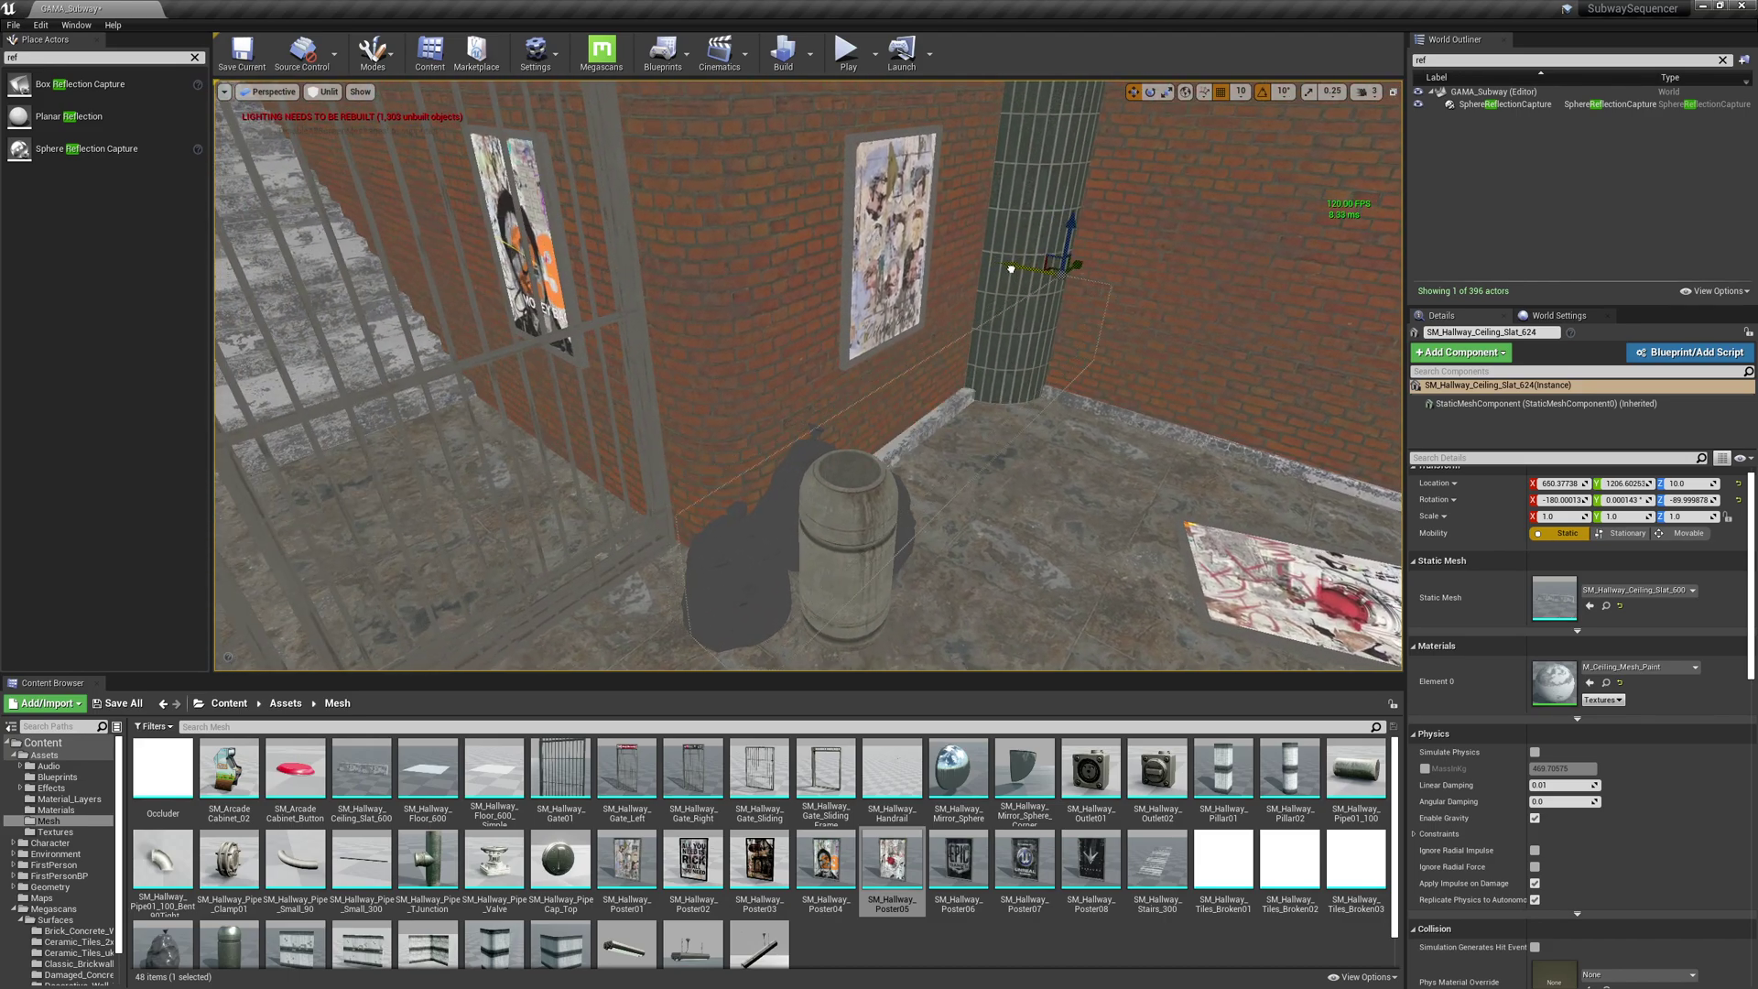
{"action": "right_click_drag", "start_coordinate": [1062, 479], "coordinate": [1016, 527]}
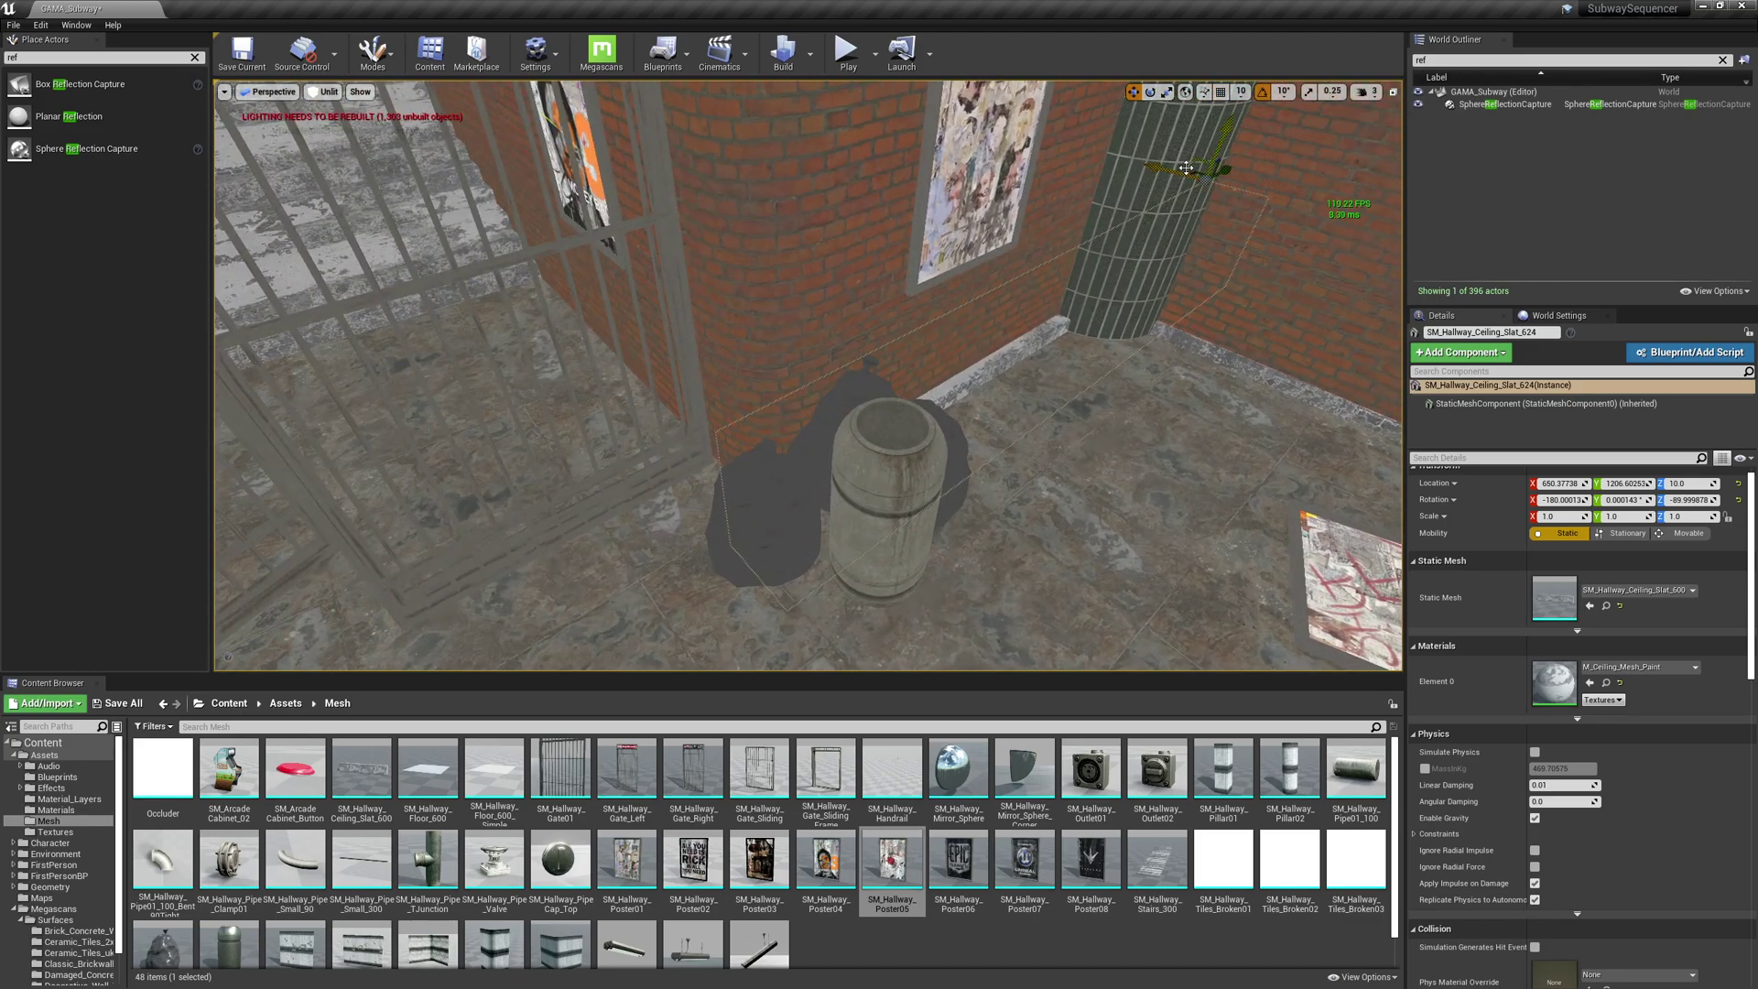
- Duplicate the poster-wall trim, rotate it 90° about Z, and fit the copy at the curved corner beside the gate
{"action": "left_click_drag", "start_coordinate": [1156, 170], "coordinate": [819, 368]}
{"action": "key", "text": "e"}
{"action": "key", "text": "w"}
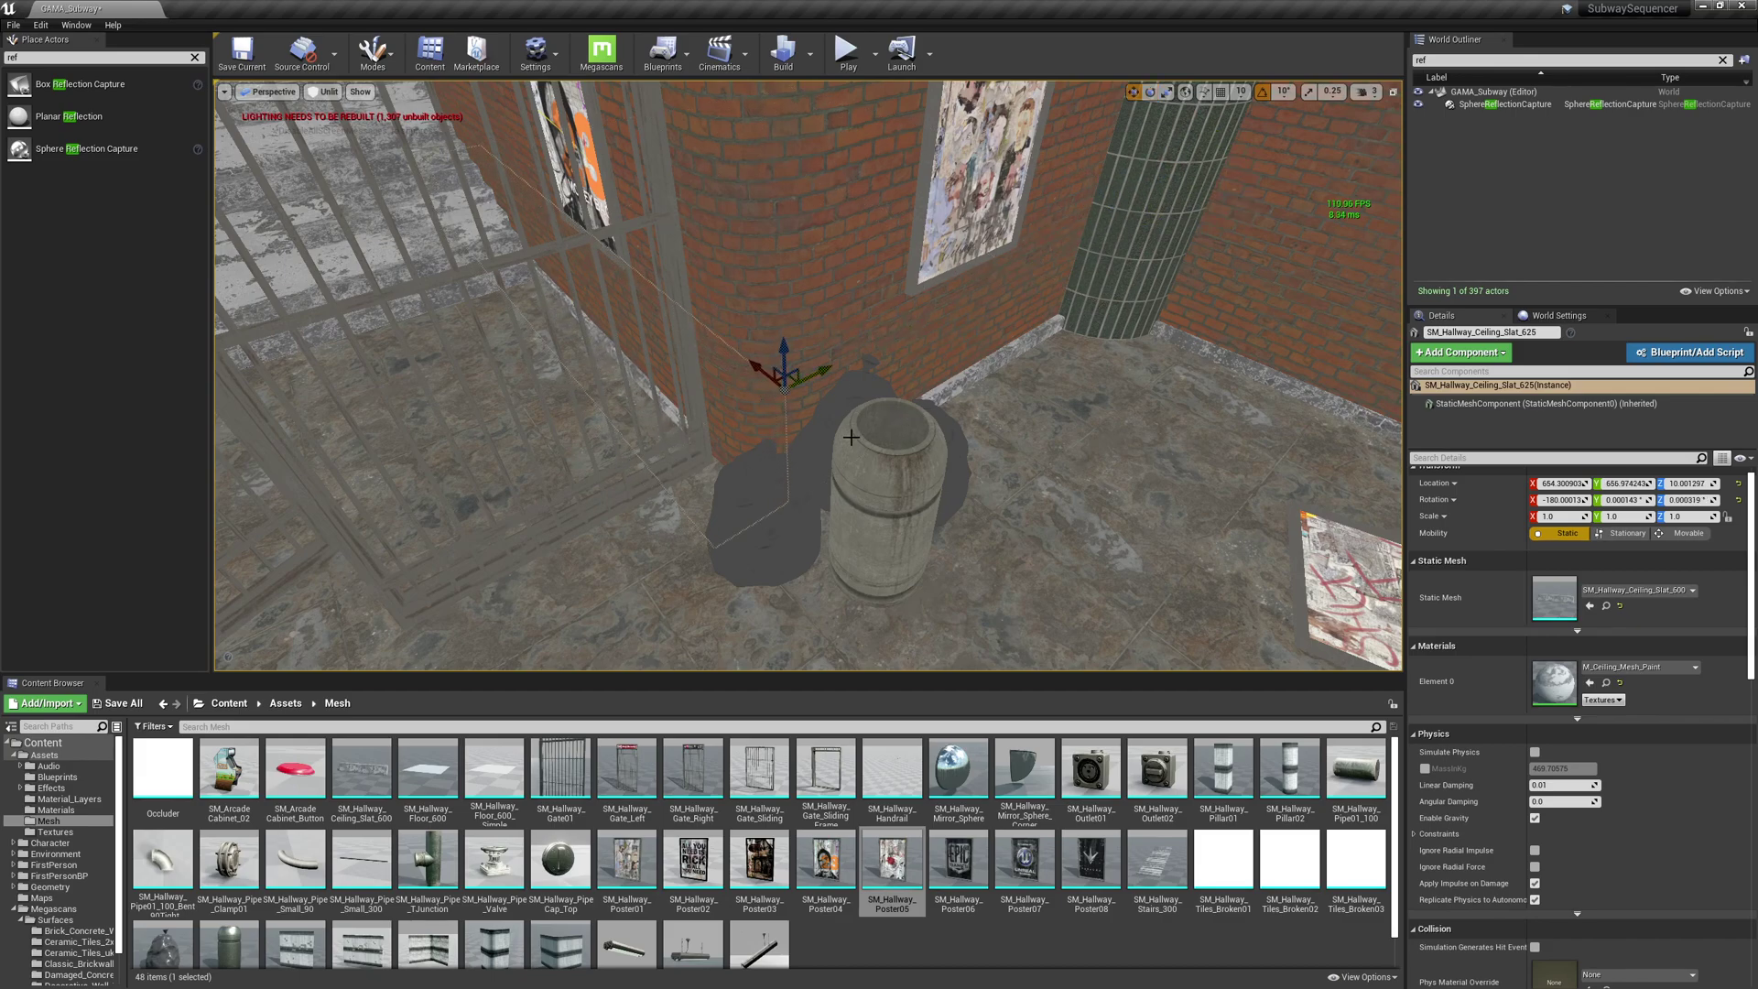
{"action": "key", "text": "a"}
{"action": "right_click_drag", "start_coordinate": [852, 438], "coordinate": [825, 383]}
{"action": "left_click_drag", "start_coordinate": [793, 346], "coordinate": [877, 353]}
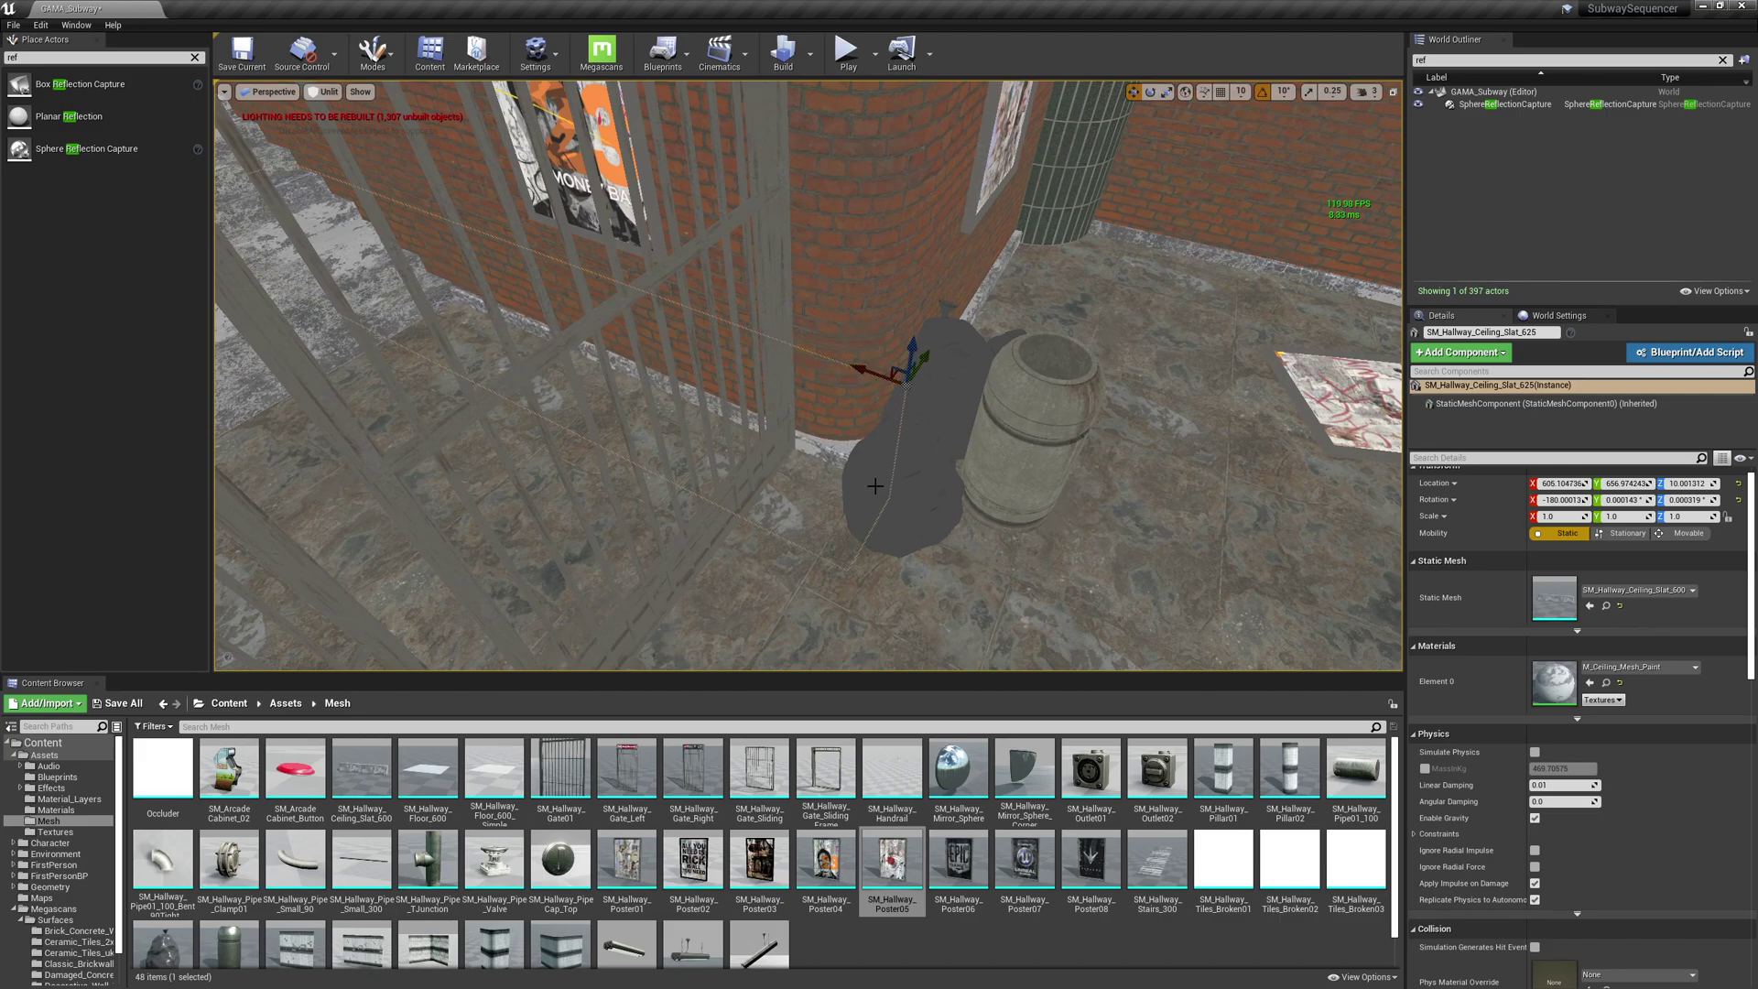
{"action": "key", "text": "a"}
{"action": "right_click_drag", "start_coordinate": [875, 486], "coordinate": [987, 461]}
{"action": "key", "text": "Escape"}
{"action": "key", "text": "a"}
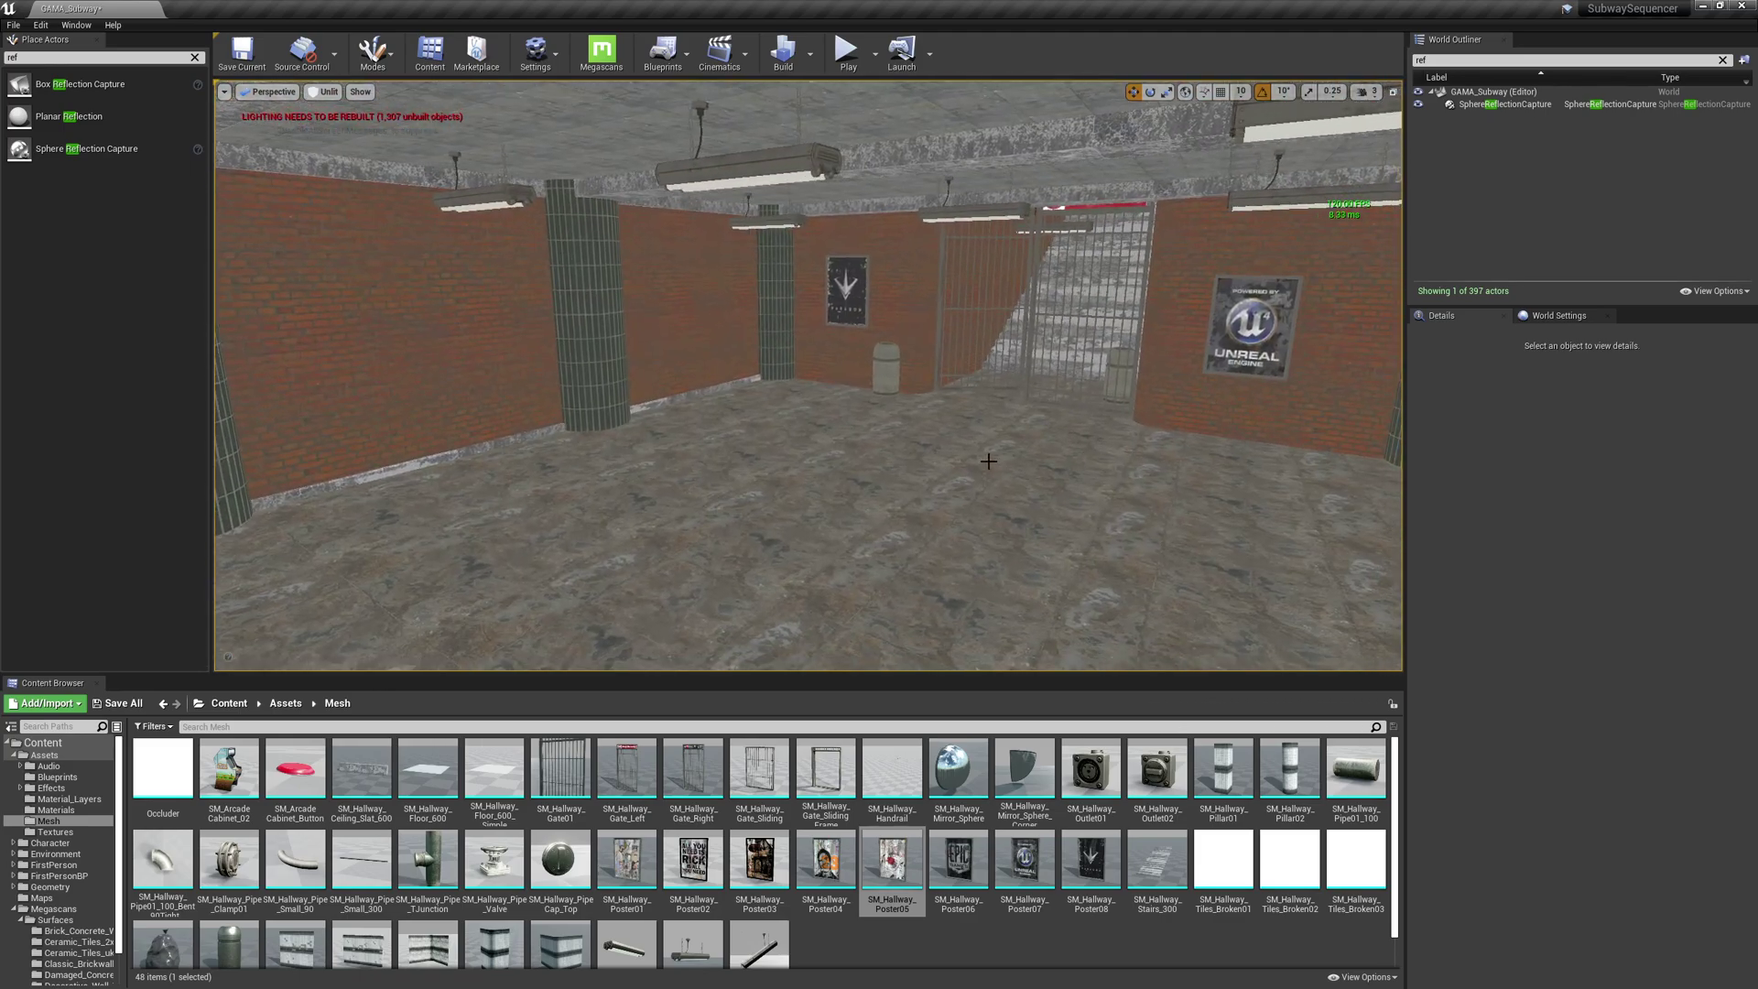
- Duplicate the long wall's floor trim to the opposite corner, rotate it 90°, and position it under the Paragon poster at about X -594, Y 1193
{"action": "left_click", "coordinate": [777, 389]}
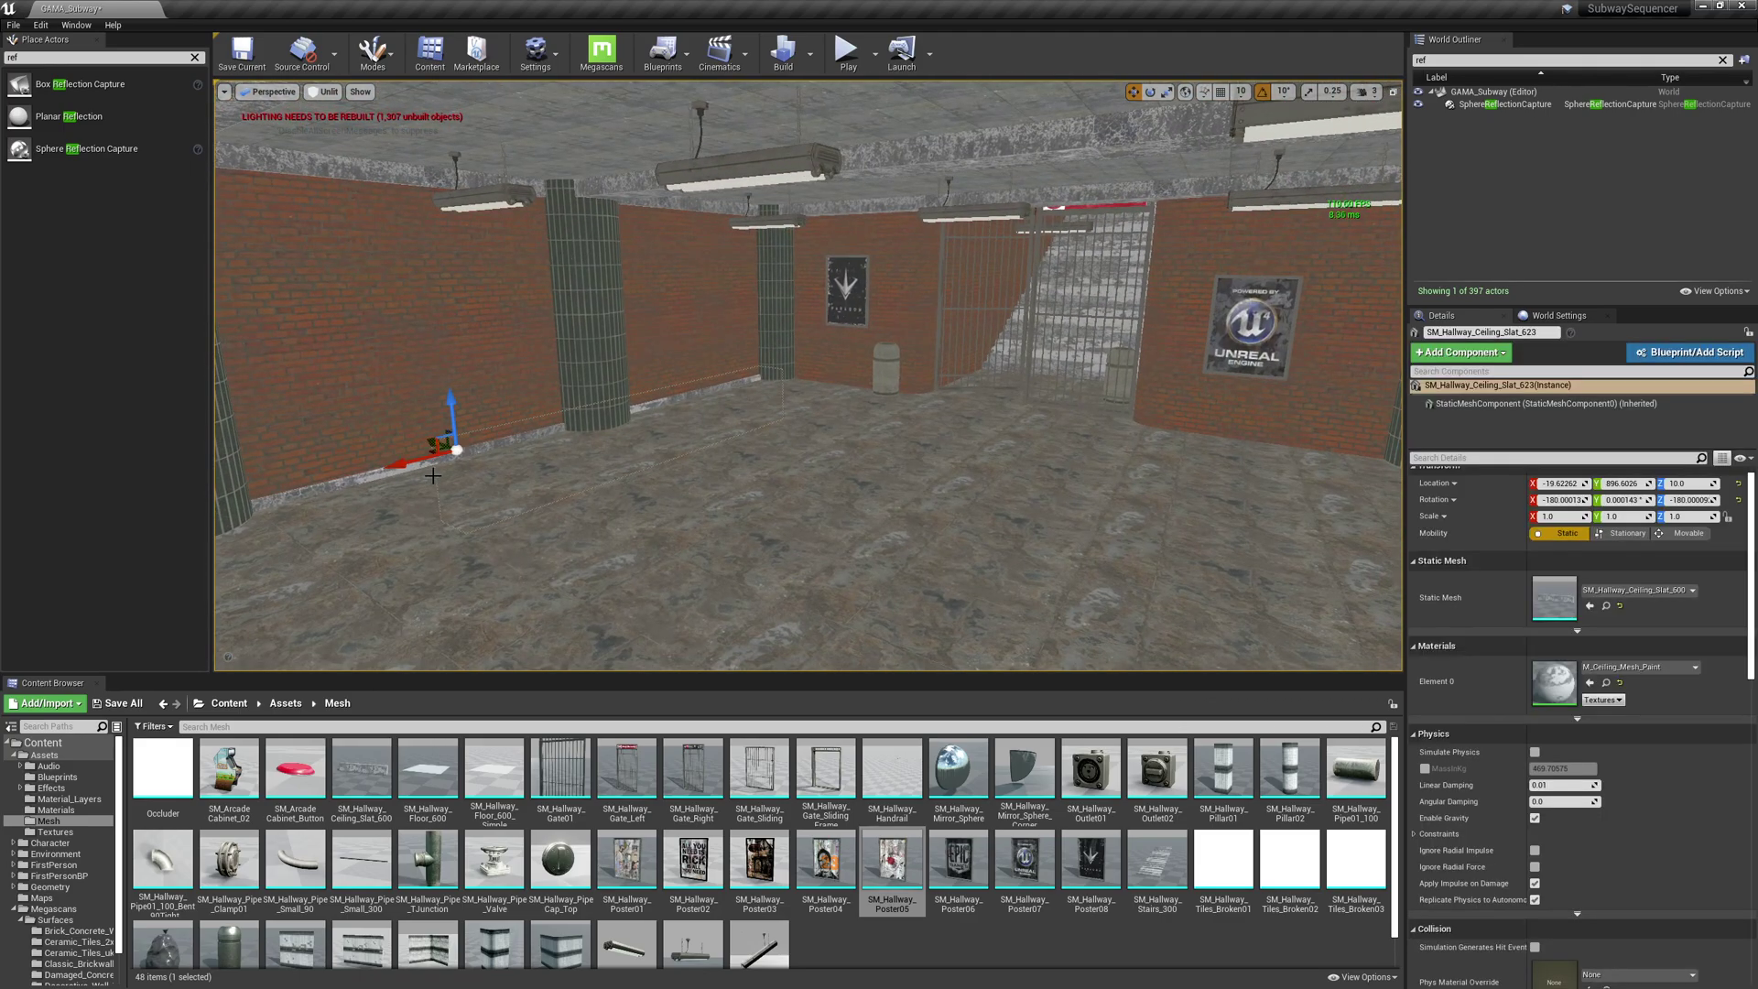
{"action": "left_click_drag", "start_coordinate": [423, 457], "coordinate": [655, 390], "text": "alt"}
{"action": "key", "text": "e"}
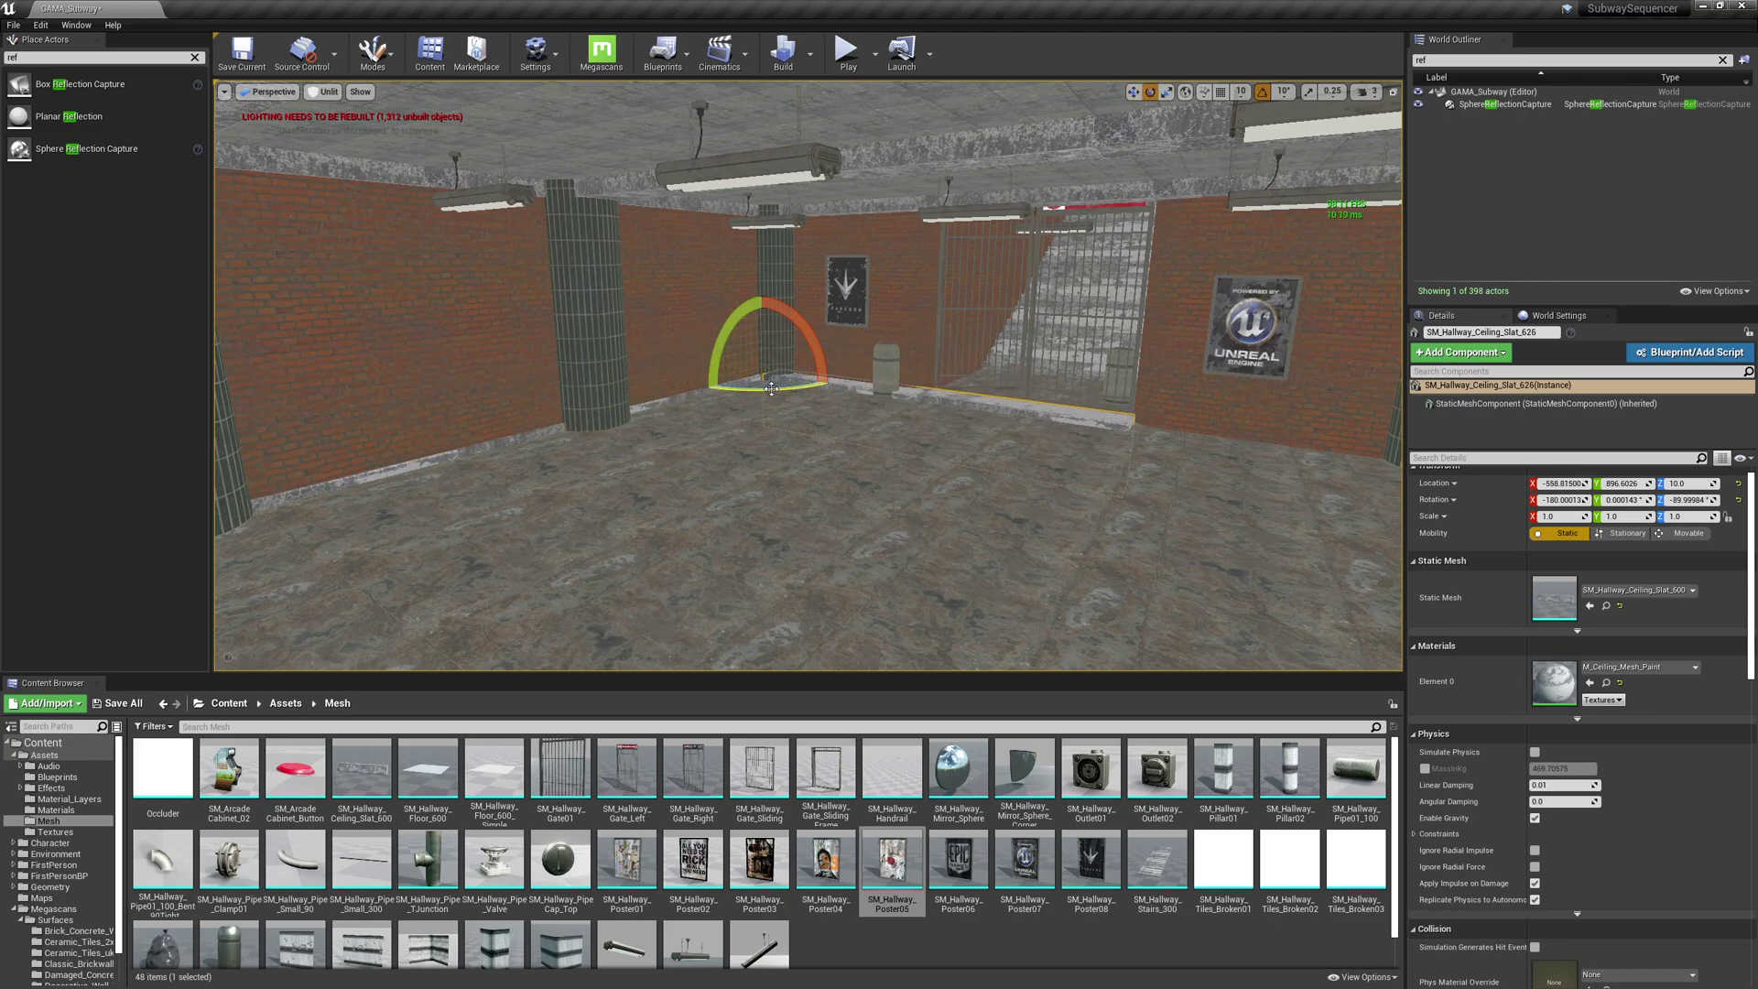
{"action": "right_click_drag", "start_coordinate": [655, 390], "coordinate": [701, 403]}
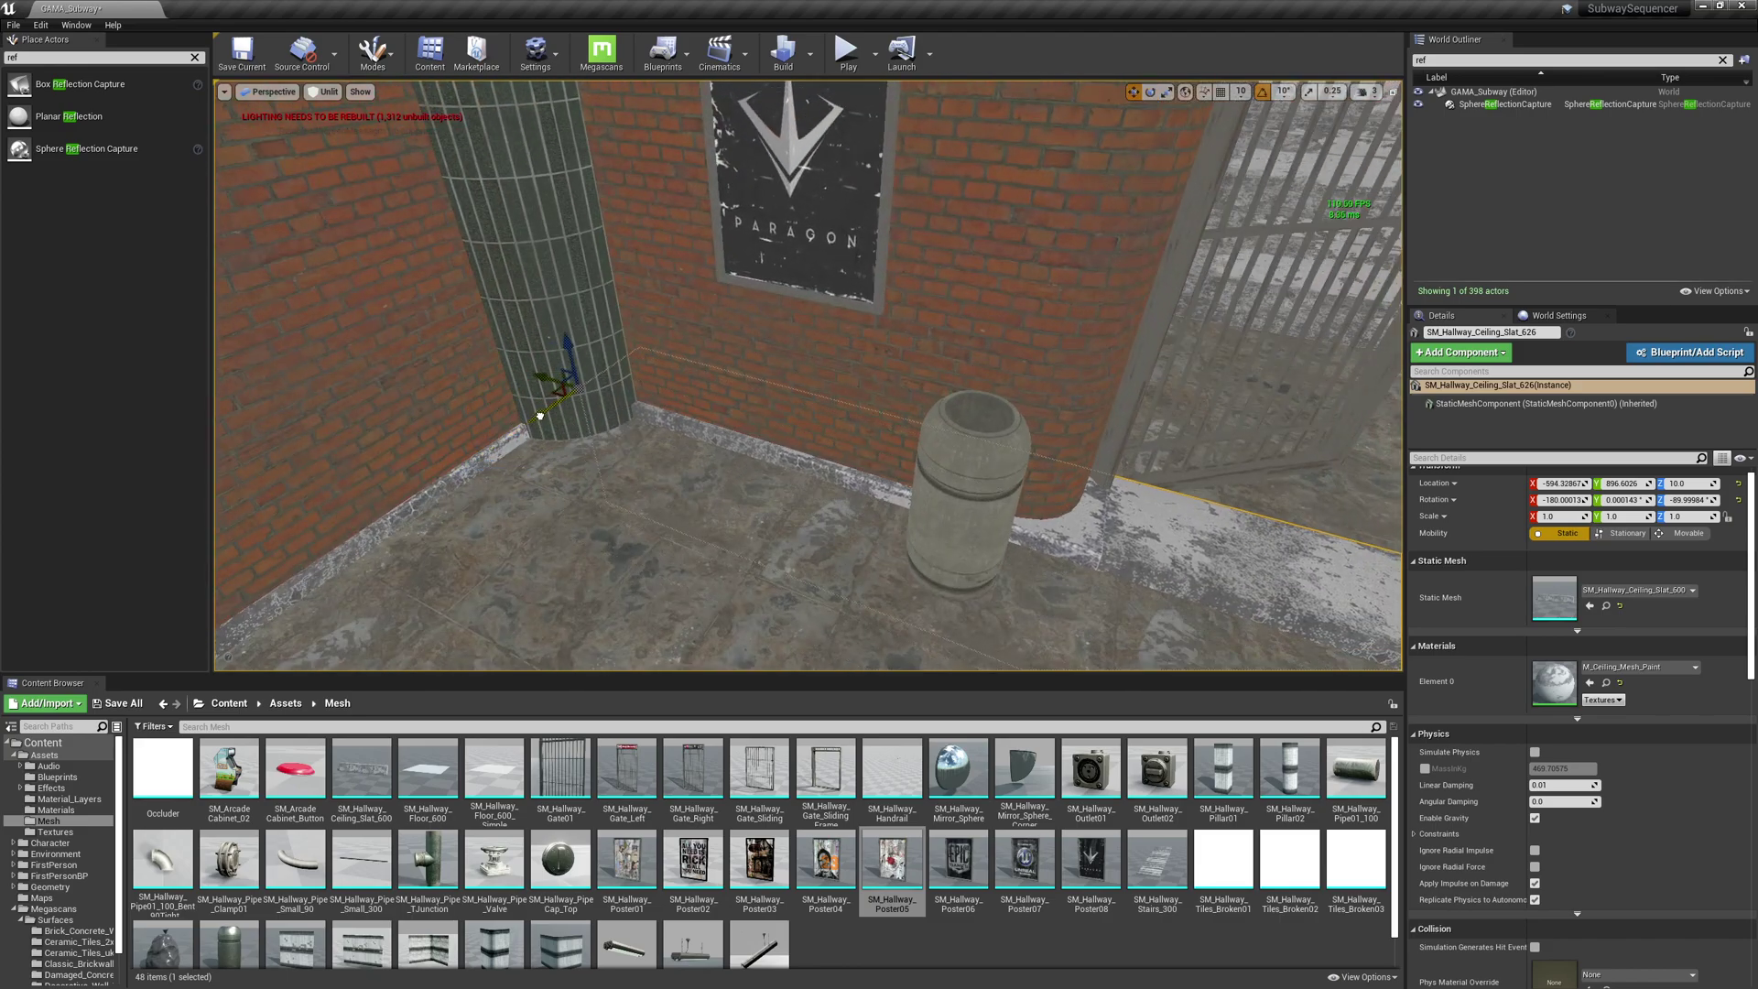
{"action": "left_click_drag", "start_coordinate": [541, 415], "coordinate": [294, 317]}
{"action": "right_click_drag", "start_coordinate": [294, 316], "coordinate": [819, 330]}
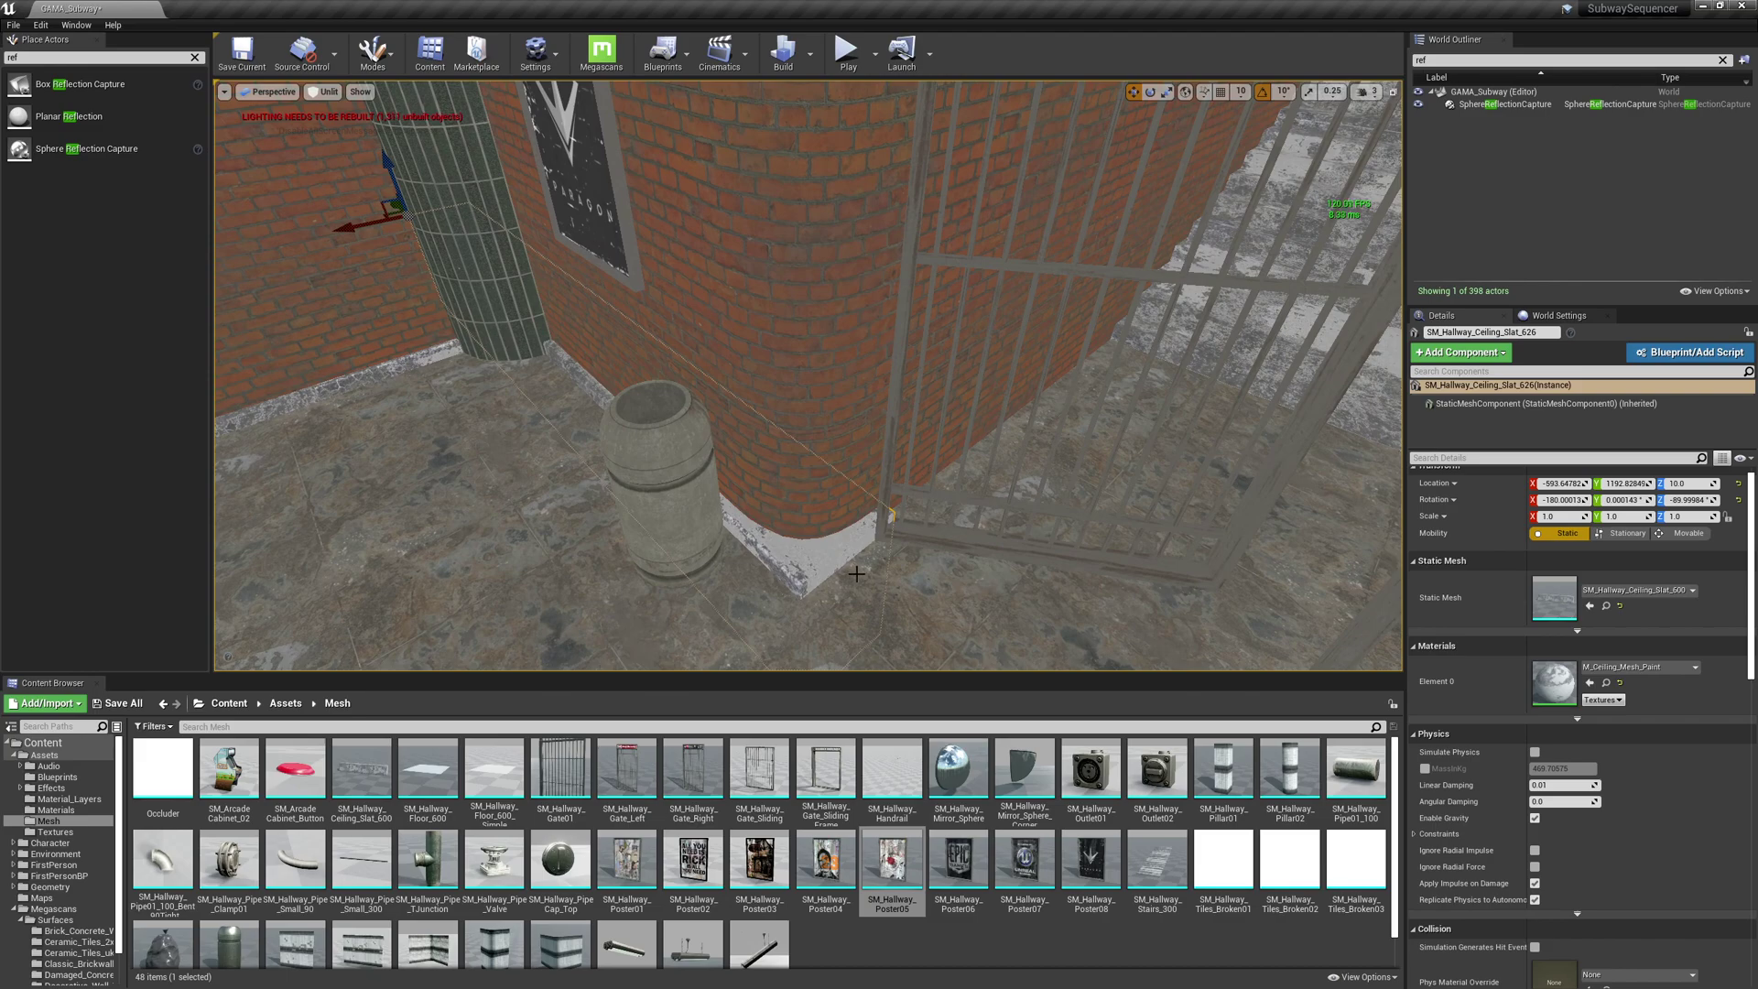
- Duplicate the Paragon wall trim, rotate the copy to -180° about Z, and place it at the curved corner beside the gate
{"action": "mouse_move", "coordinate": [810, 538]}
{"action": "right_mouse_down"}
{"action": "mouse_move", "coordinate": [884, 513]}
{"action": "mouse_move", "coordinate": [847, 568]}
{"action": "mouse_move", "coordinate": [860, 581]}
{"action": "mouse_move", "coordinate": [792, 593]}
{"action": "mouse_move", "coordinate": [787, 612]}
{"action": "mouse_move", "coordinate": [815, 524]}
{"action": "mouse_move", "coordinate": [808, 476]}
{"action": "mouse_move", "coordinate": [847, 485]}
{"action": "mouse_move", "coordinate": [795, 531]}
{"action": "right_mouse_up"}
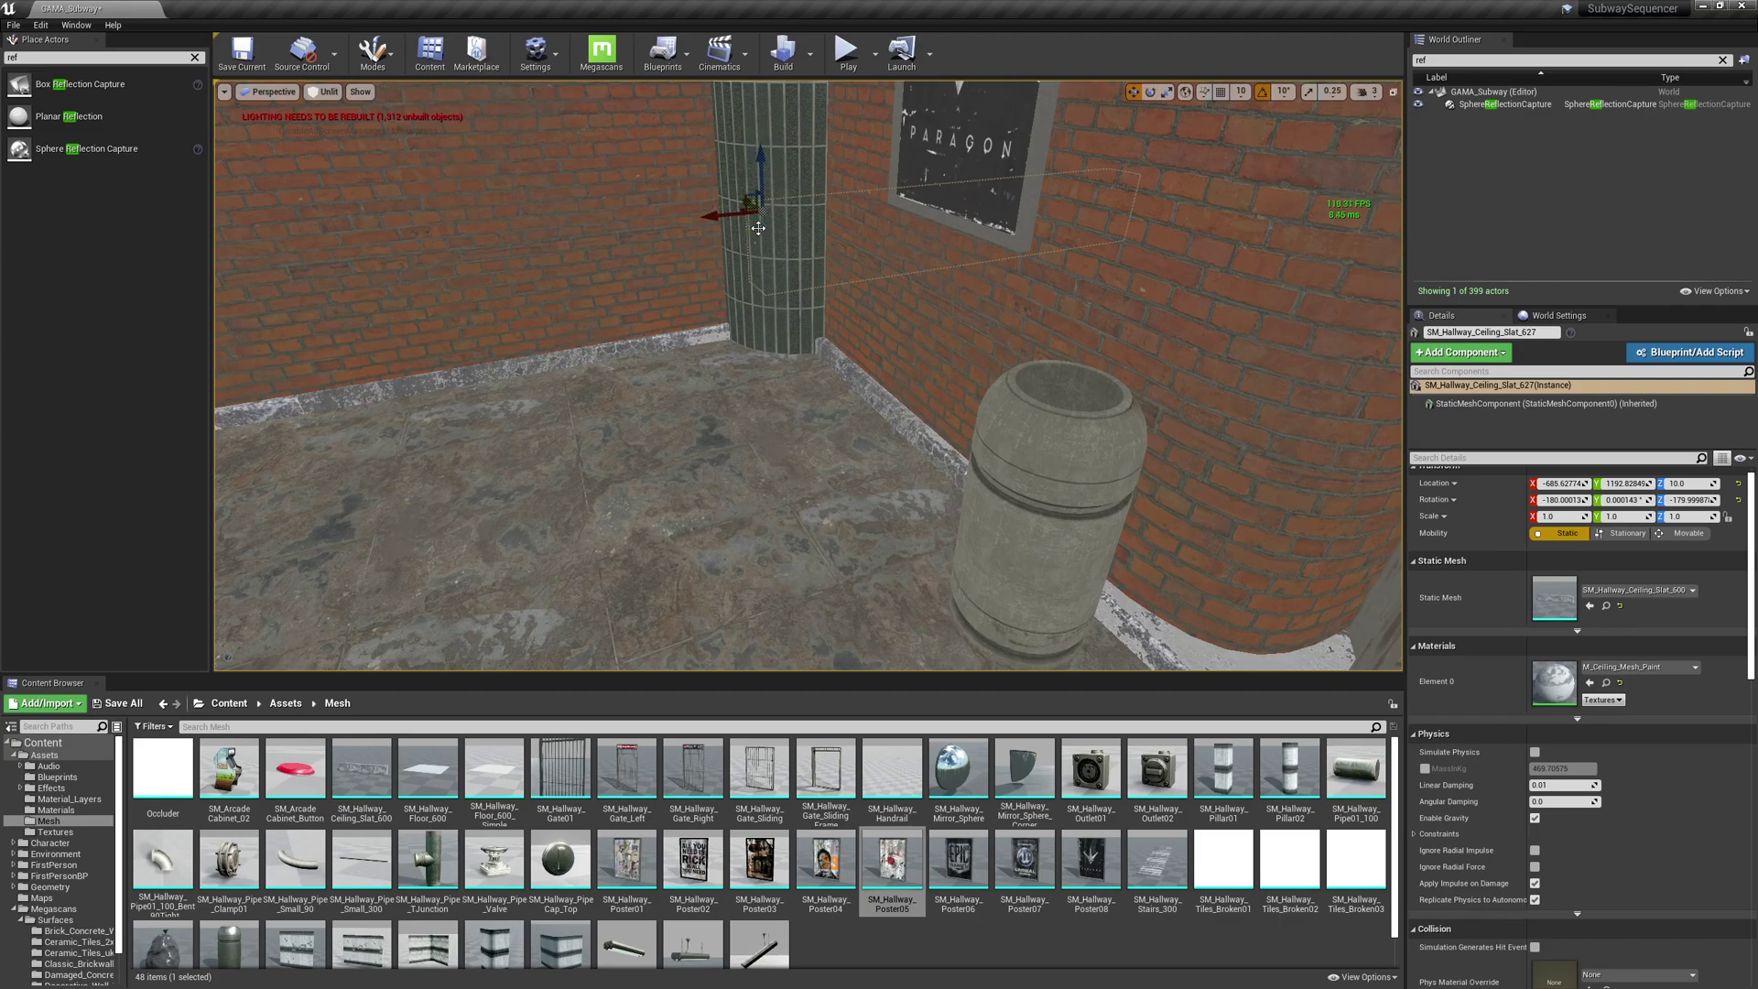
{"action": "left_click_drag", "start_coordinate": [868, 291], "coordinate": [1198, 545]}
{"action": "right_click_drag", "start_coordinate": [1106, 465], "coordinate": [1217, 494]}
{"action": "mouse_move", "coordinate": [771, 408]}
{"action": "right_mouse_down"}
{"action": "mouse_move", "coordinate": [856, 412]}
{"action": "mouse_move", "coordinate": [865, 457]}
{"action": "mouse_move", "coordinate": [771, 408]}
{"action": "right_mouse_up"}
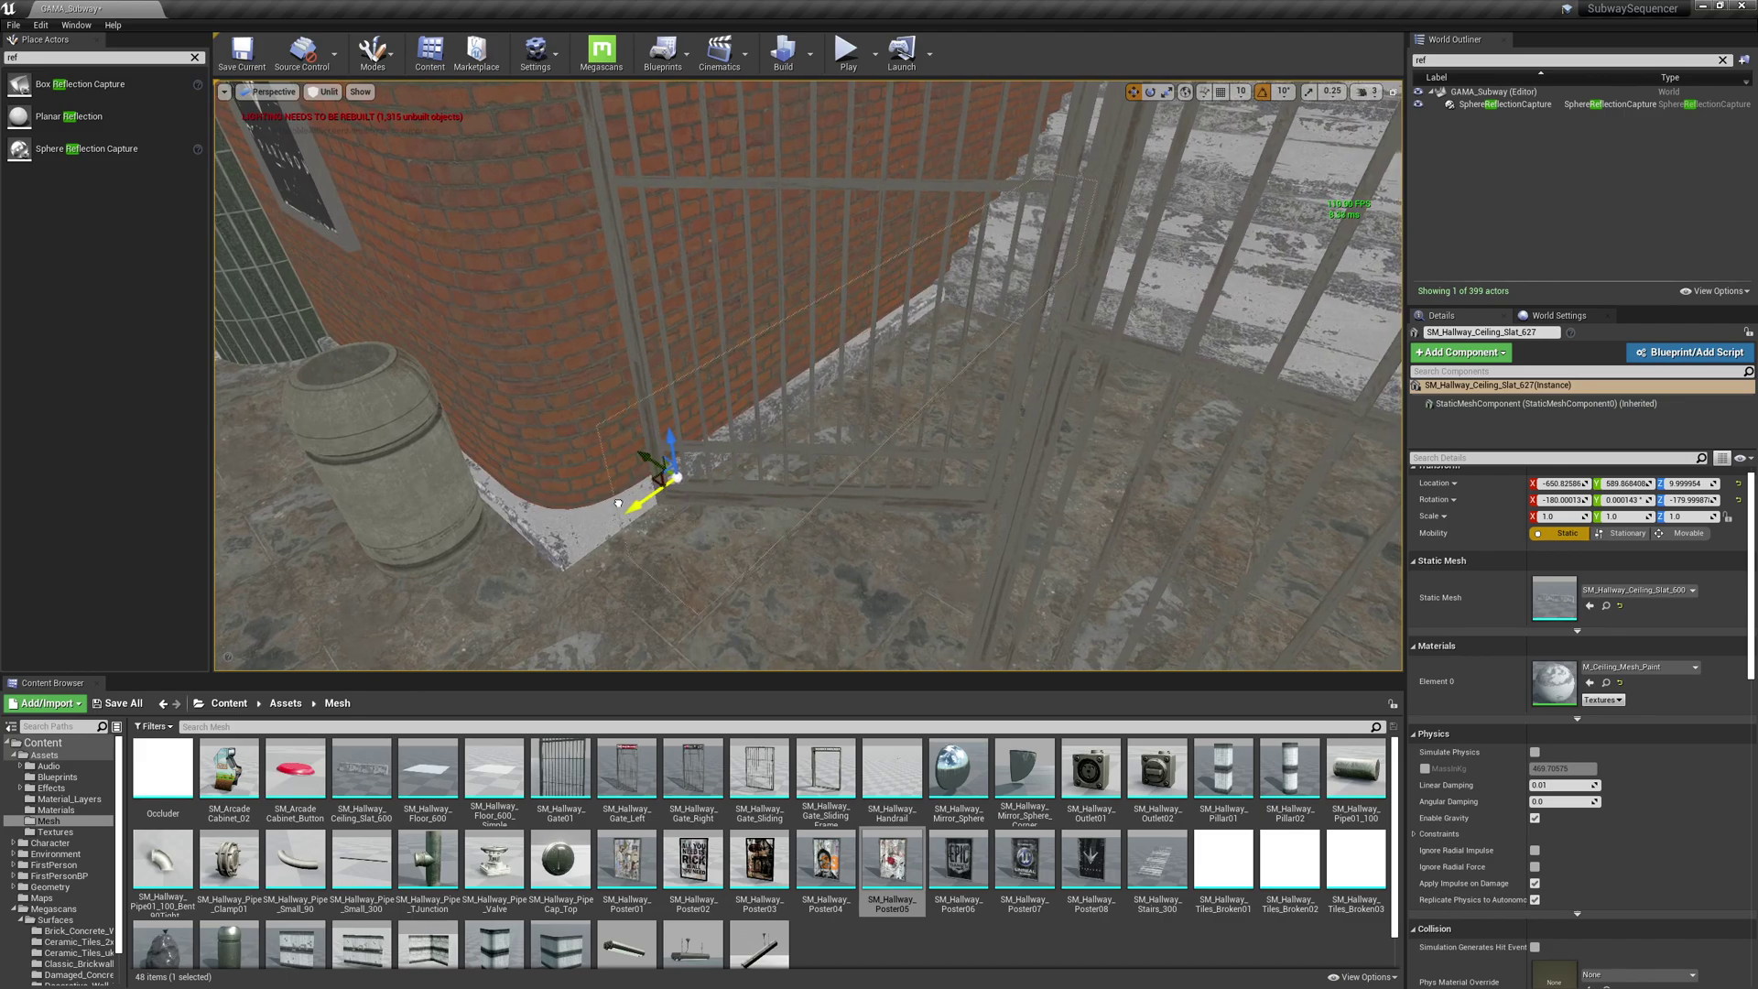
- Fine-tune the gate-corner trim's position to about X -653, Y 593 beside the gate frame
{"action": "right_click_drag", "start_coordinate": [751, 470], "coordinate": [751, 469]}
{"action": "right_click_drag", "start_coordinate": [906, 357], "coordinate": [906, 357]}
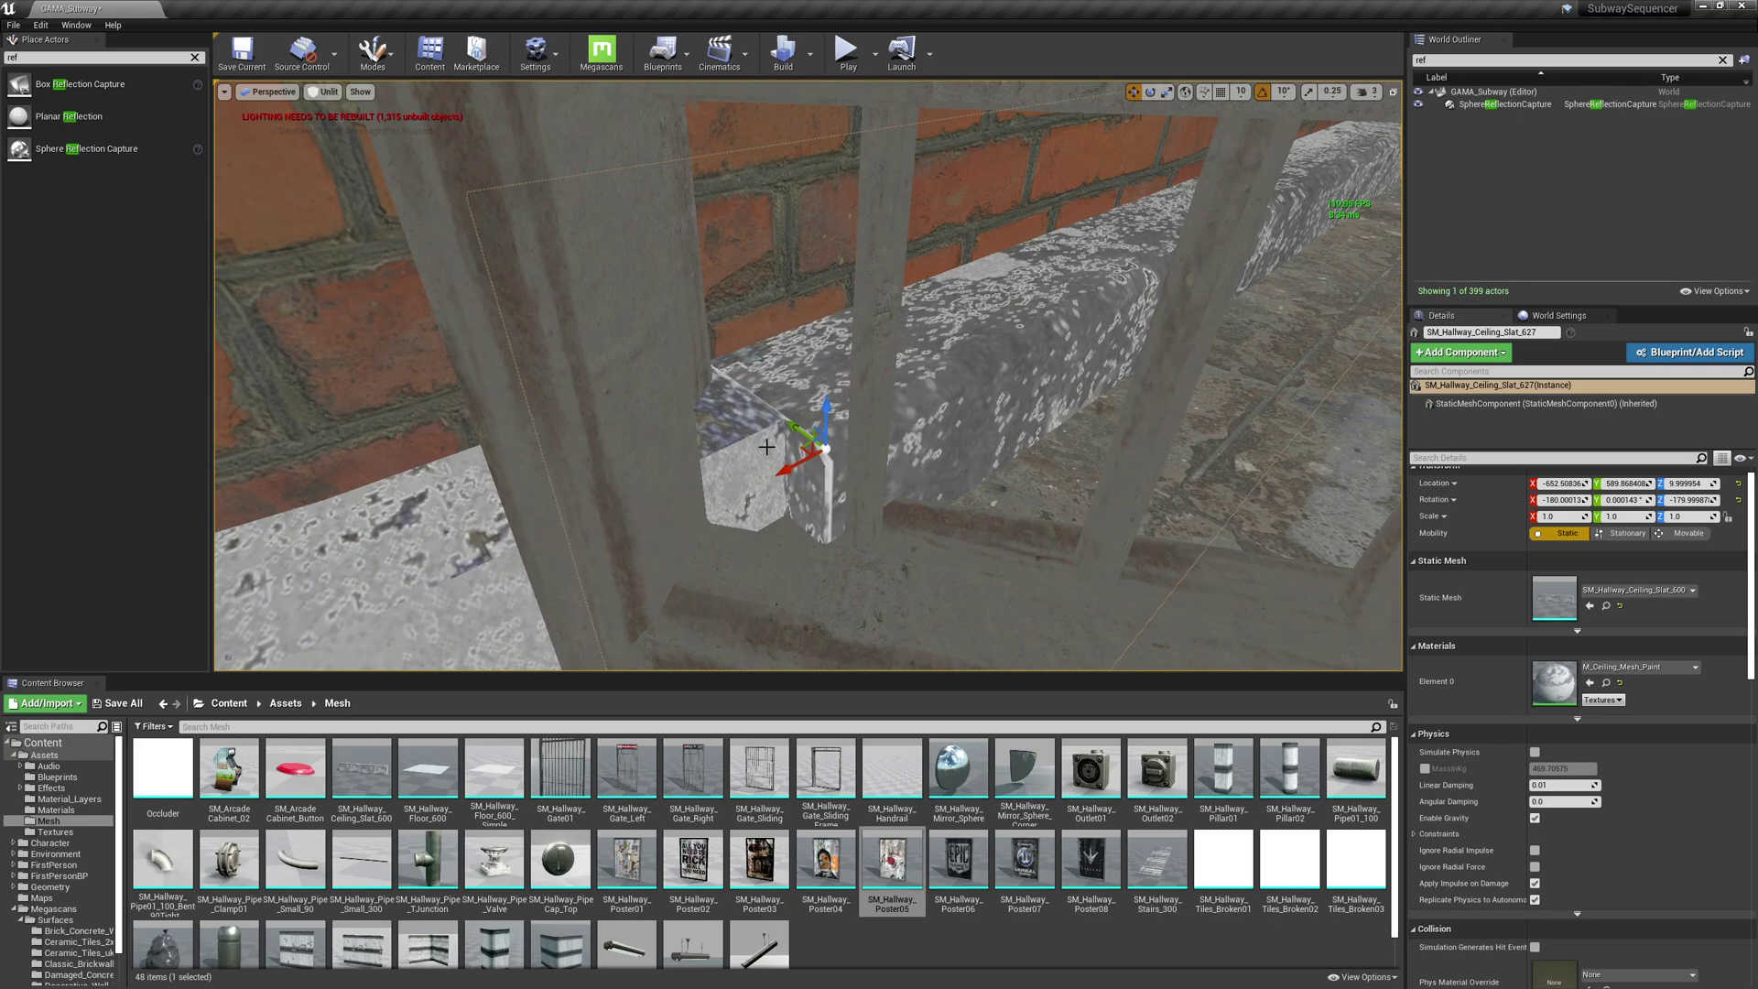
{"action": "mouse_move", "coordinate": [766, 446]}
{"action": "left_mouse_down"}
{"action": "mouse_move", "coordinate": [755, 388]}
{"action": "mouse_move", "coordinate": [758, 432]}
{"action": "left_mouse_up"}
{"action": "right_click_drag", "start_coordinate": [758, 432], "coordinate": [766, 428]}
{"action": "right_click_drag", "start_coordinate": [751, 336], "coordinate": [752, 336]}
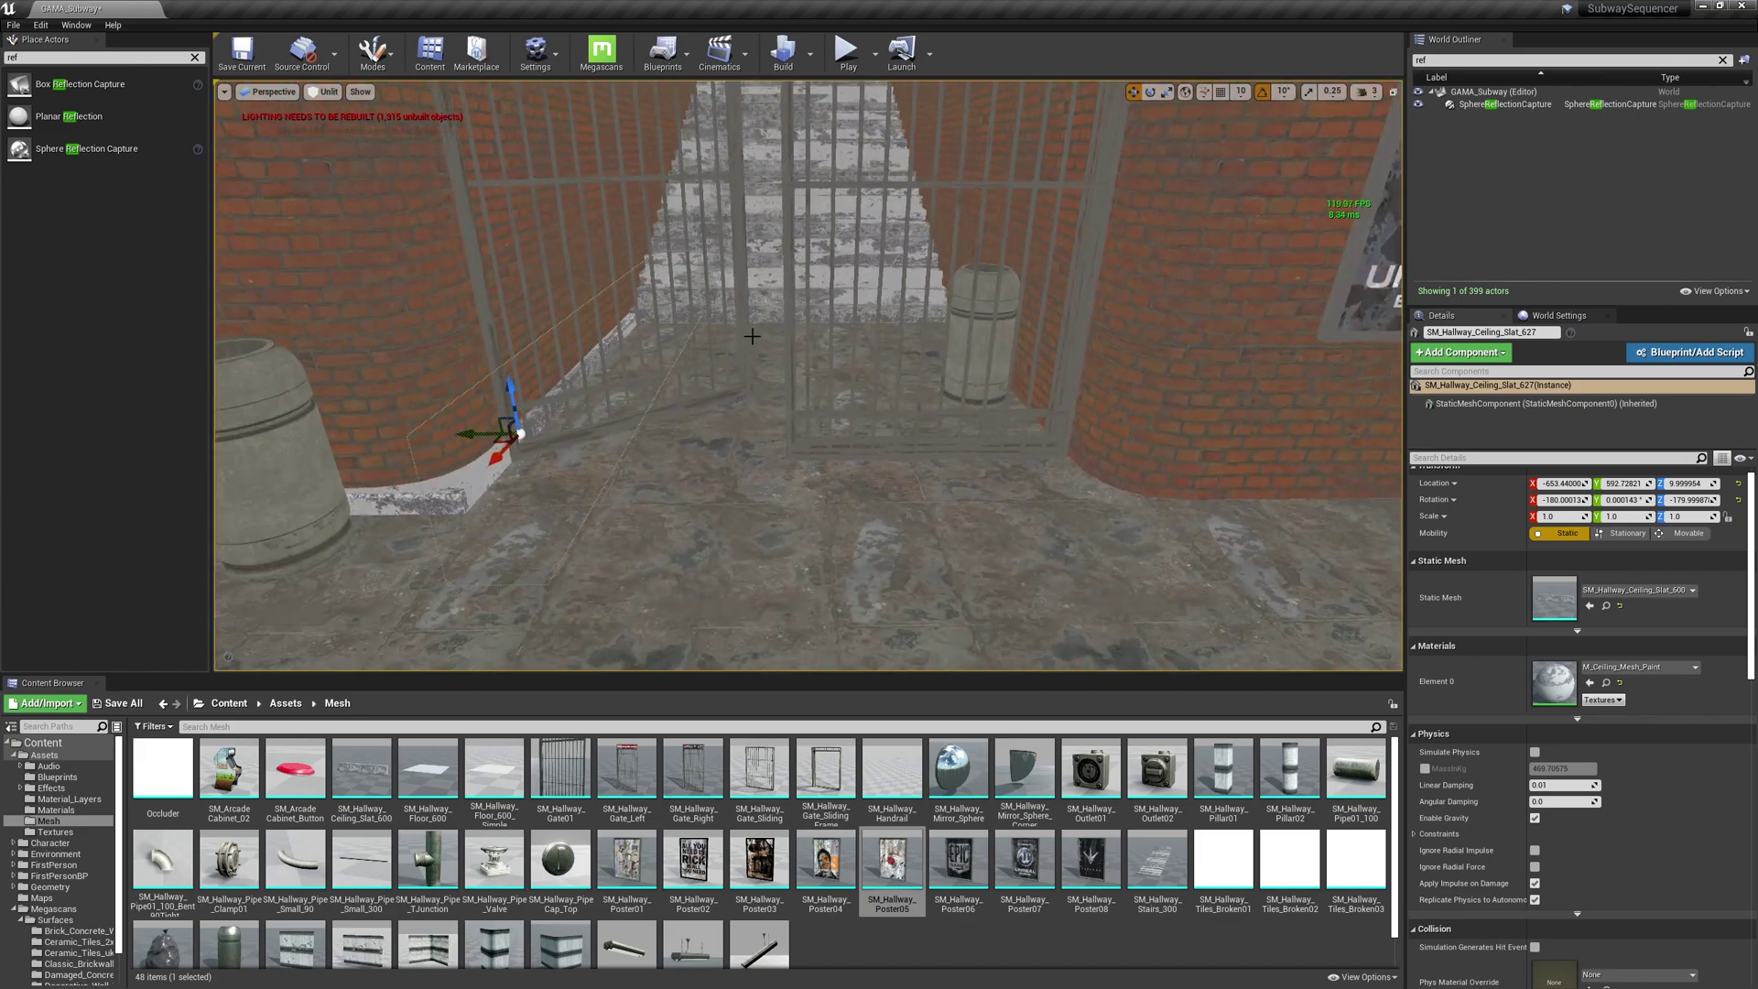
- Duplicate both trim pieces from the Paragon corner, rotate them, and fit them around the gate's opposite corner under the Unreal Engine poster
{"action": "left_click", "coordinate": [440, 492], "text": "ctrl"}
{"action": "right_click_drag", "start_coordinate": [440, 491], "coordinate": [514, 286]}
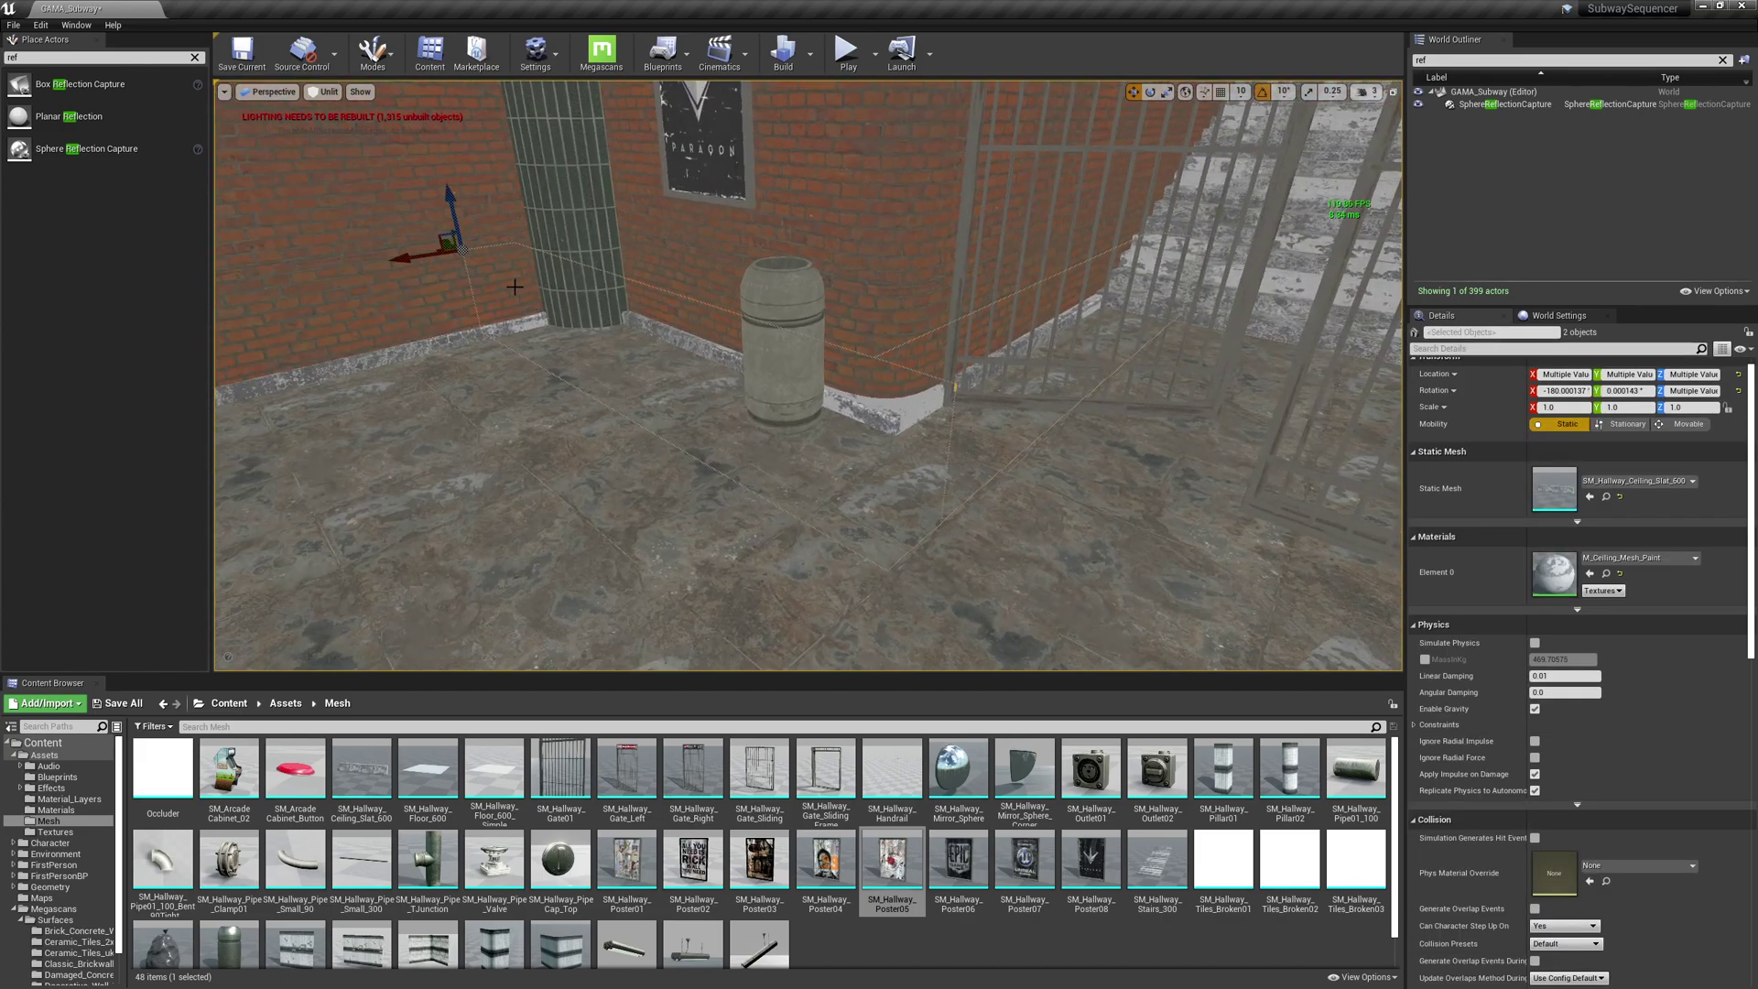
{"action": "left_click_drag", "start_coordinate": [441, 245], "coordinate": [1300, 503], "text": "alt"}
{"action": "key", "text": "e"}
{"action": "right_click_drag", "start_coordinate": [1041, 500], "coordinate": [1041, 500]}
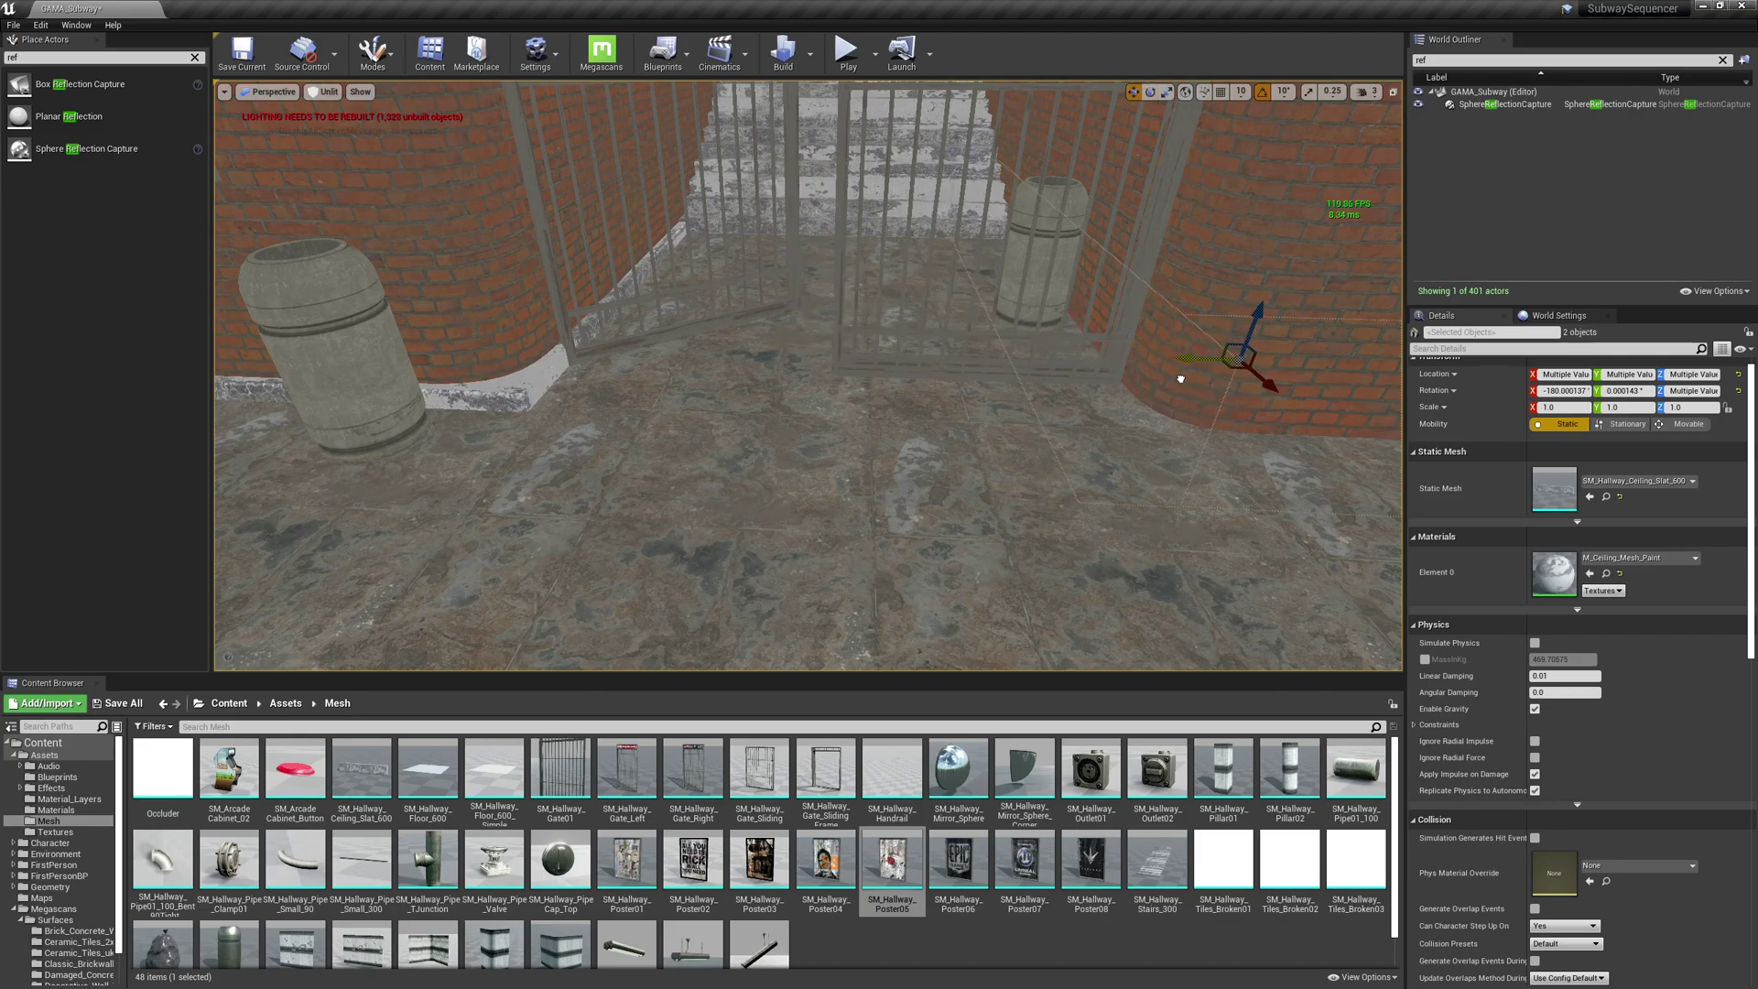
{"action": "left_click_drag", "start_coordinate": [1263, 382], "coordinate": [1389, 458]}
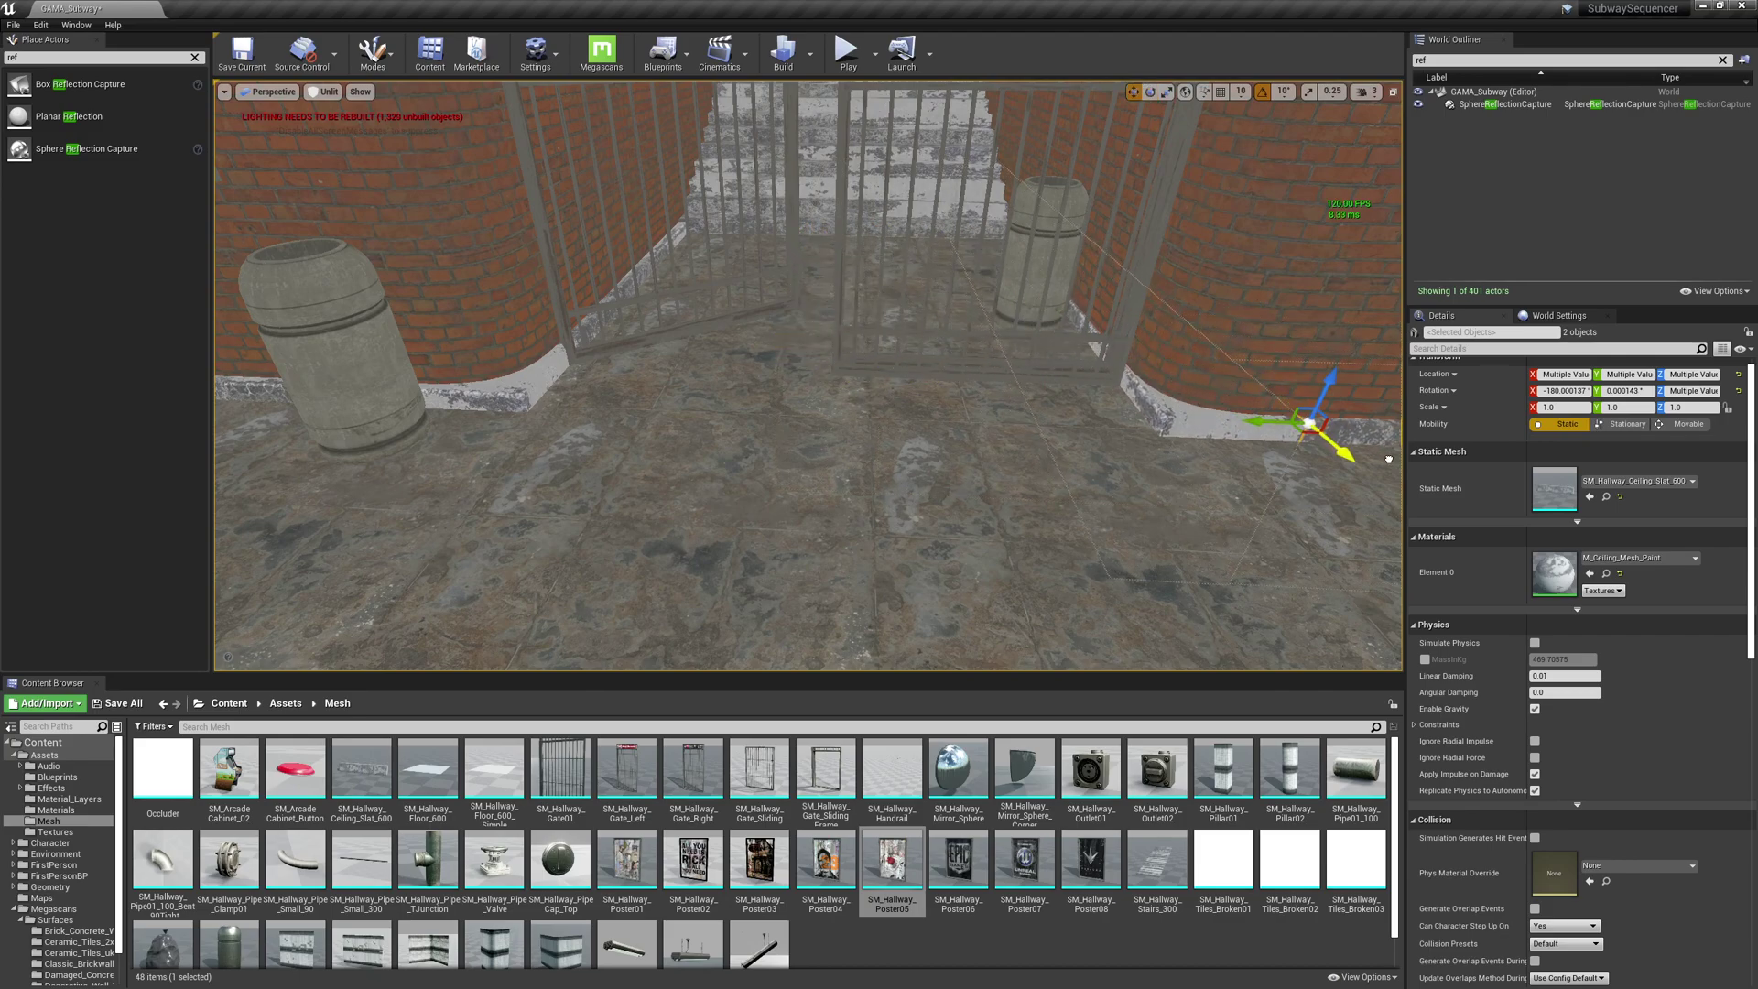
{"action": "right_click_drag", "start_coordinate": [1389, 459], "coordinate": [1611, 459]}
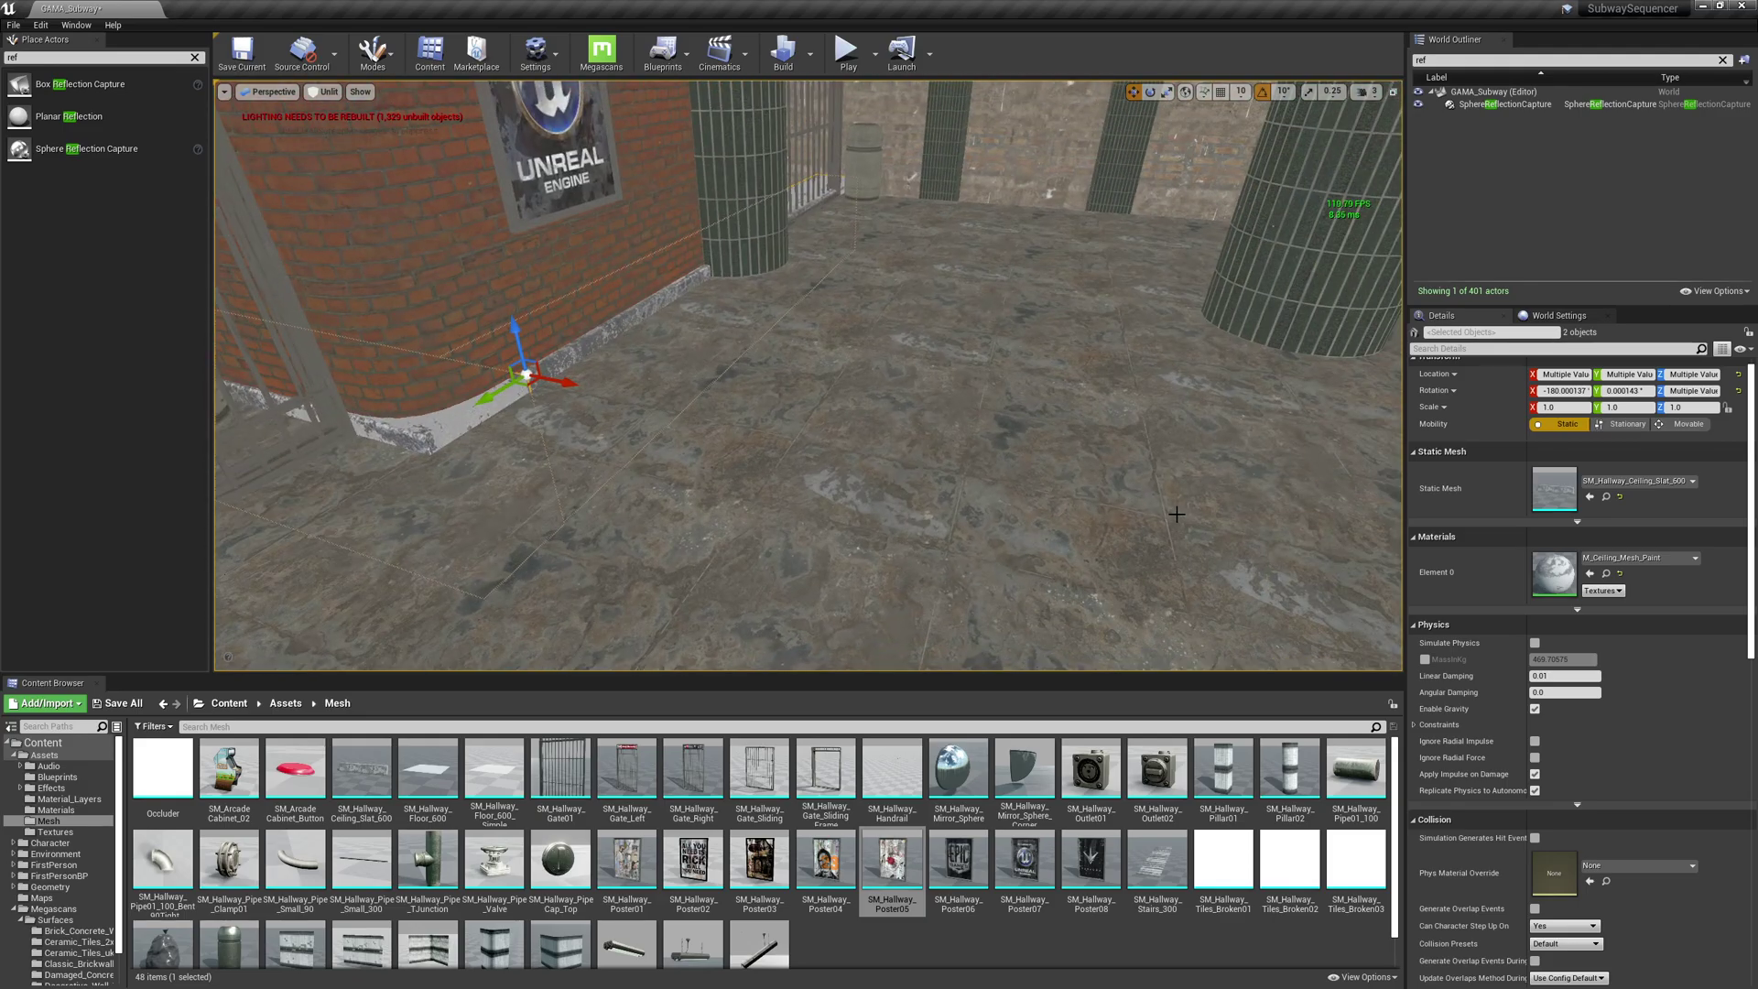
- Select the trim under the Unreal Engine poster and examine where it runs past the tiled pillar into the barred opening
{"action": "key", "text": "w"}
{"action": "right_click_drag", "start_coordinate": [1177, 514], "coordinate": [1177, 514]}
{"action": "key", "text": "d"}
{"action": "key", "text": "a"}
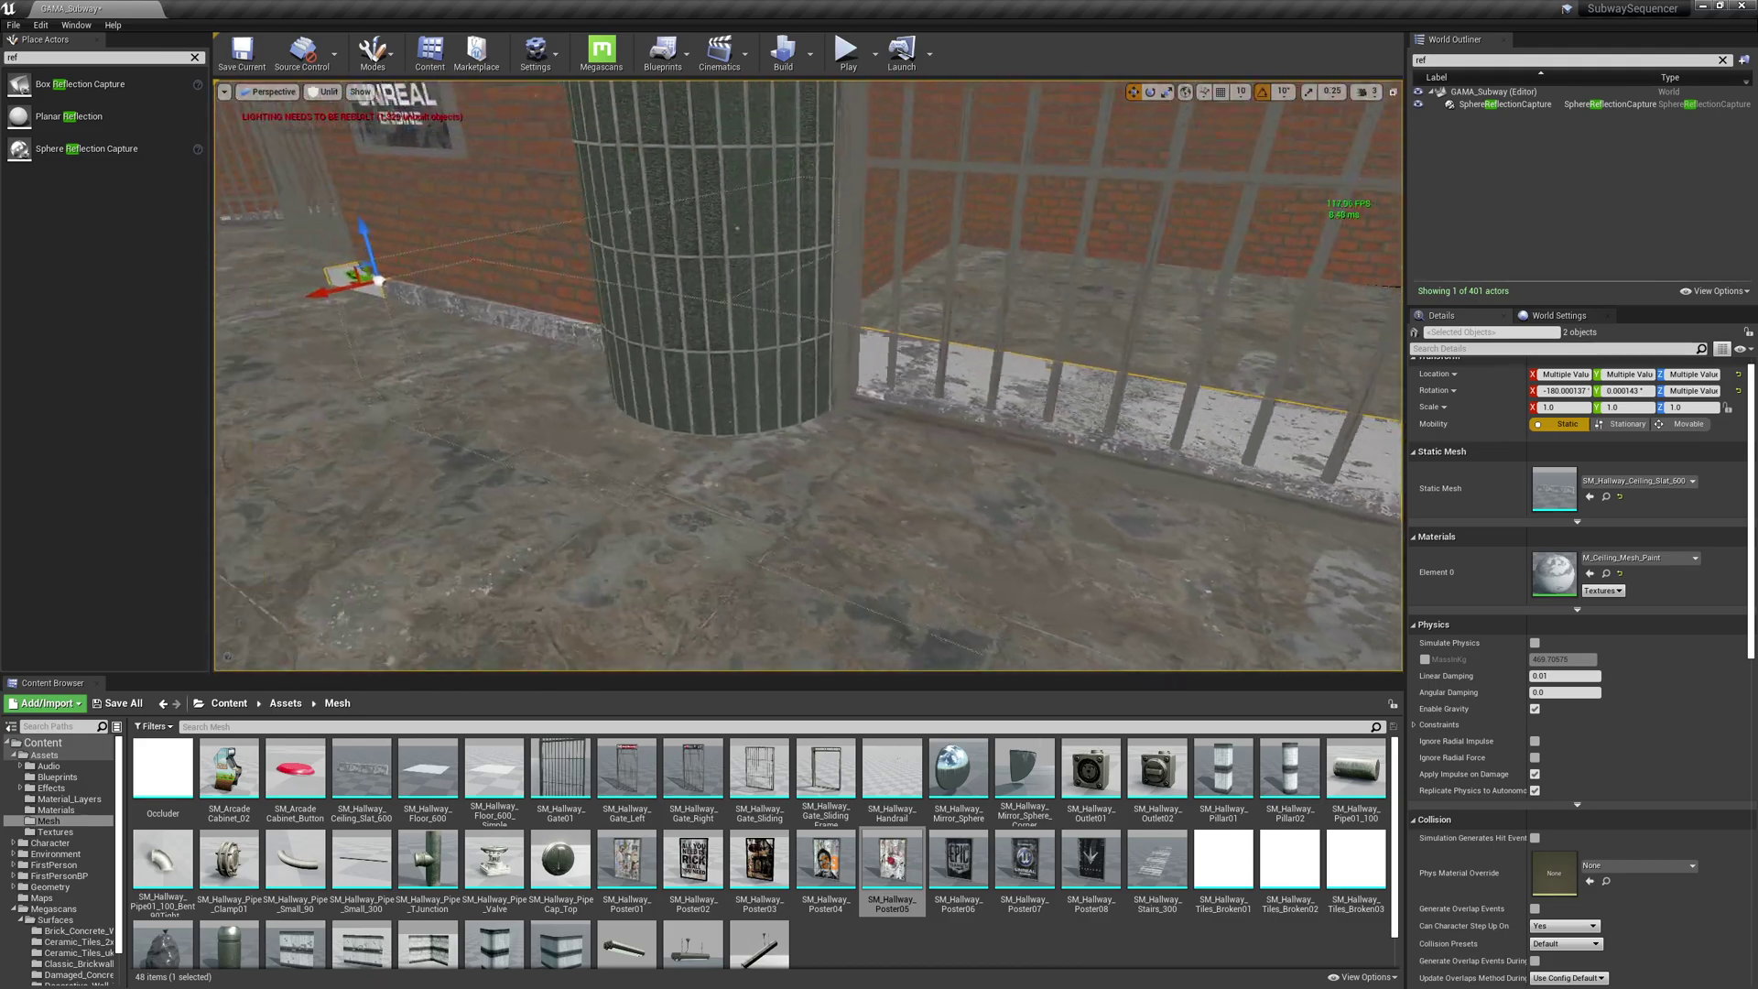
{"action": "mouse_move", "coordinate": [933, 518]}
{"action": "right_mouse_down"}
{"action": "mouse_move", "coordinate": [902, 518]}
{"action": "mouse_move", "coordinate": [934, 518]}
{"action": "right_mouse_up"}
{"action": "left_click", "coordinate": [1098, 412]}
{"action": "right_click_drag", "start_coordinate": [1099, 412], "coordinate": [1068, 424]}
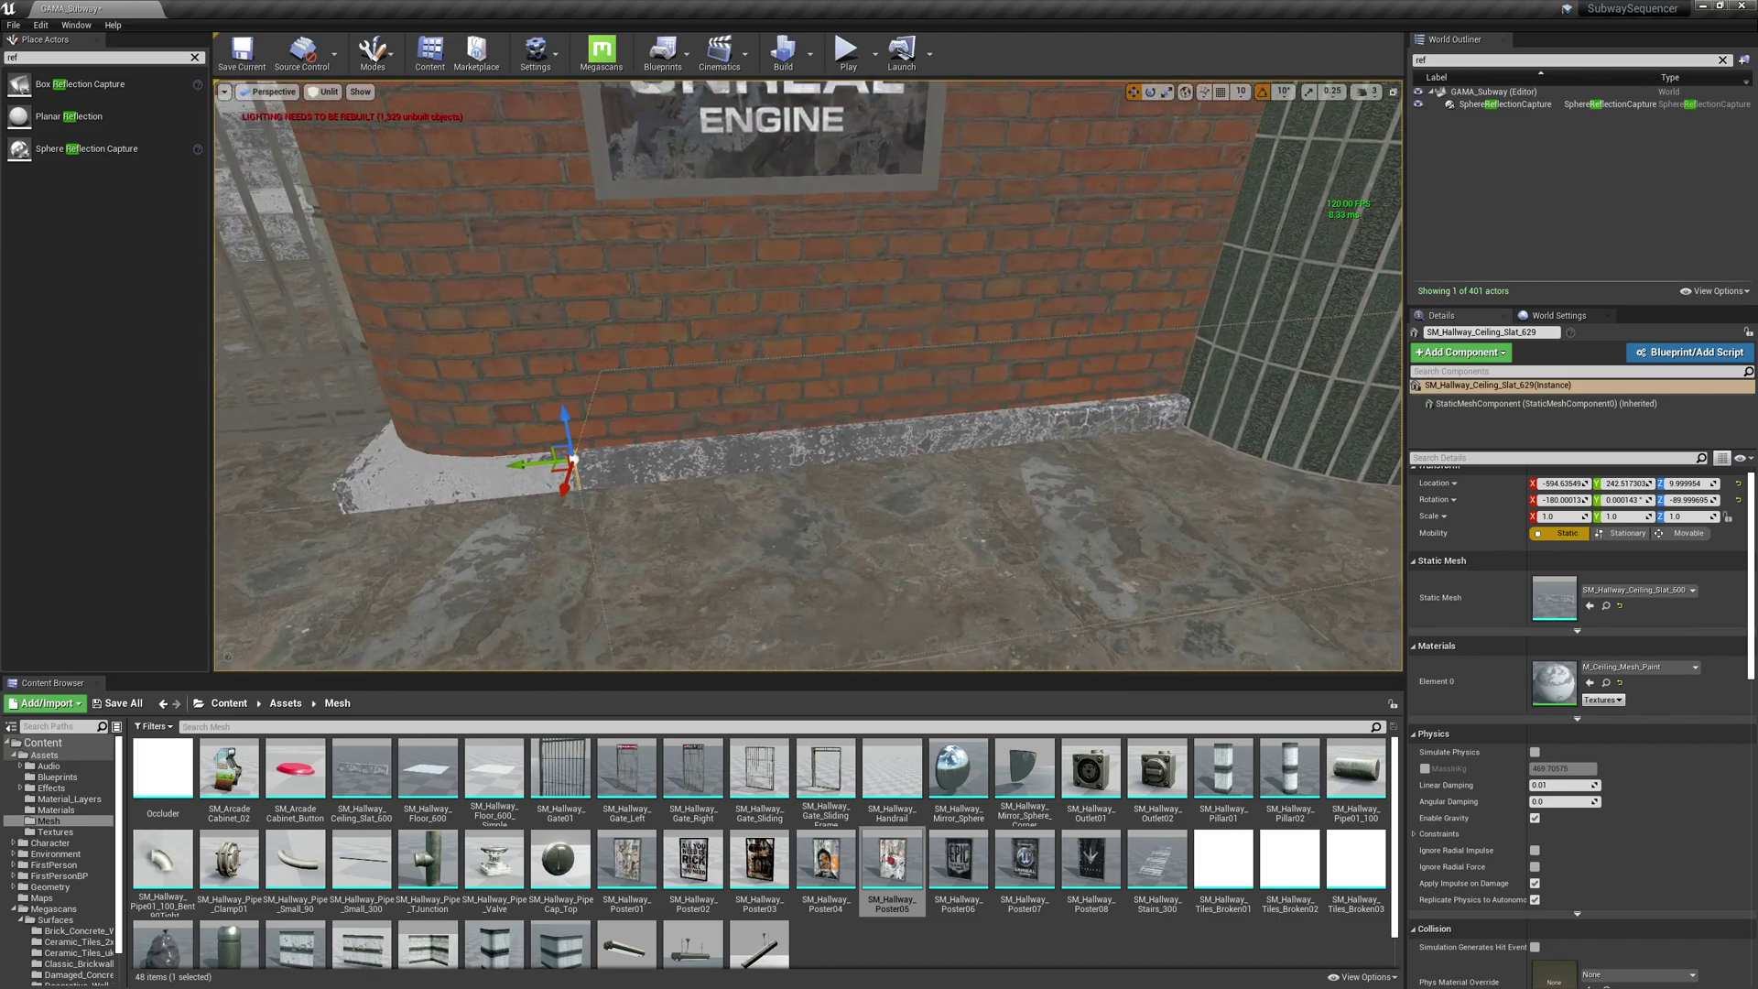
{"action": "key", "text": "s"}
{"action": "right_click_drag", "start_coordinate": [926, 369], "coordinate": [926, 369]}
{"action": "right_click_drag", "start_coordinate": [981, 271], "coordinate": [981, 270]}
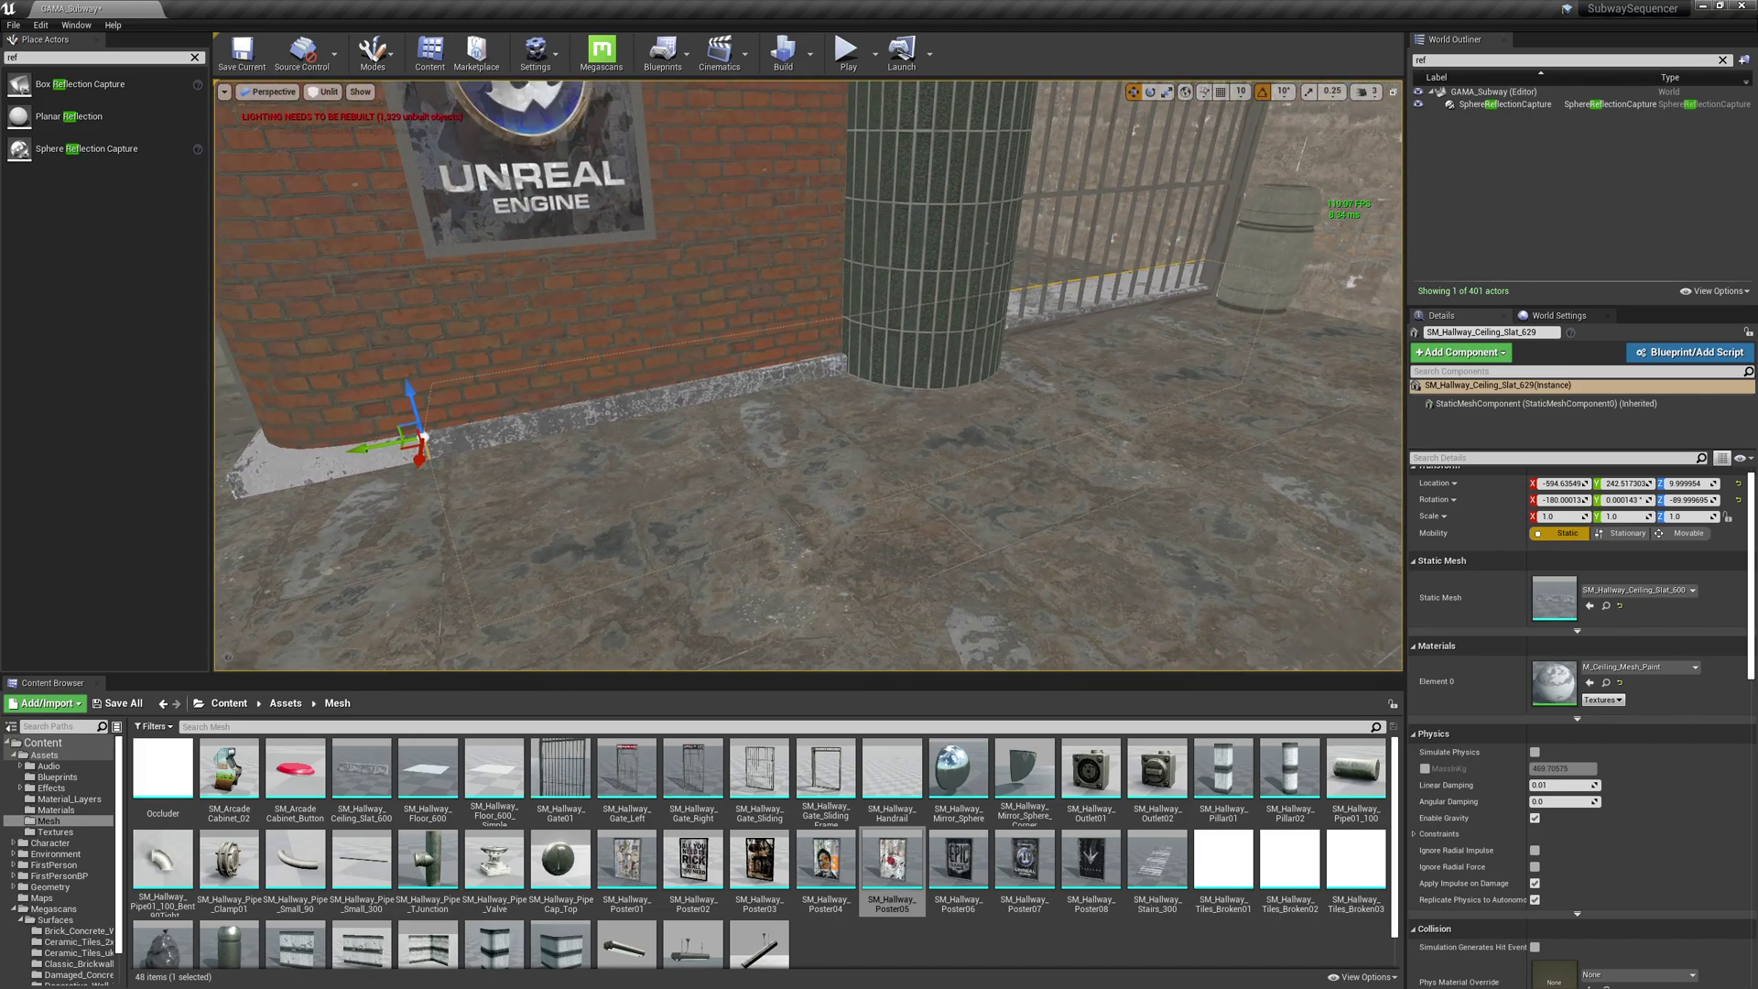
- Scale the trim under the Unreal Engine poster to about 0.40 along X so it ends behind the tiled pillar, and deselect it
{"action": "key", "text": "r"}
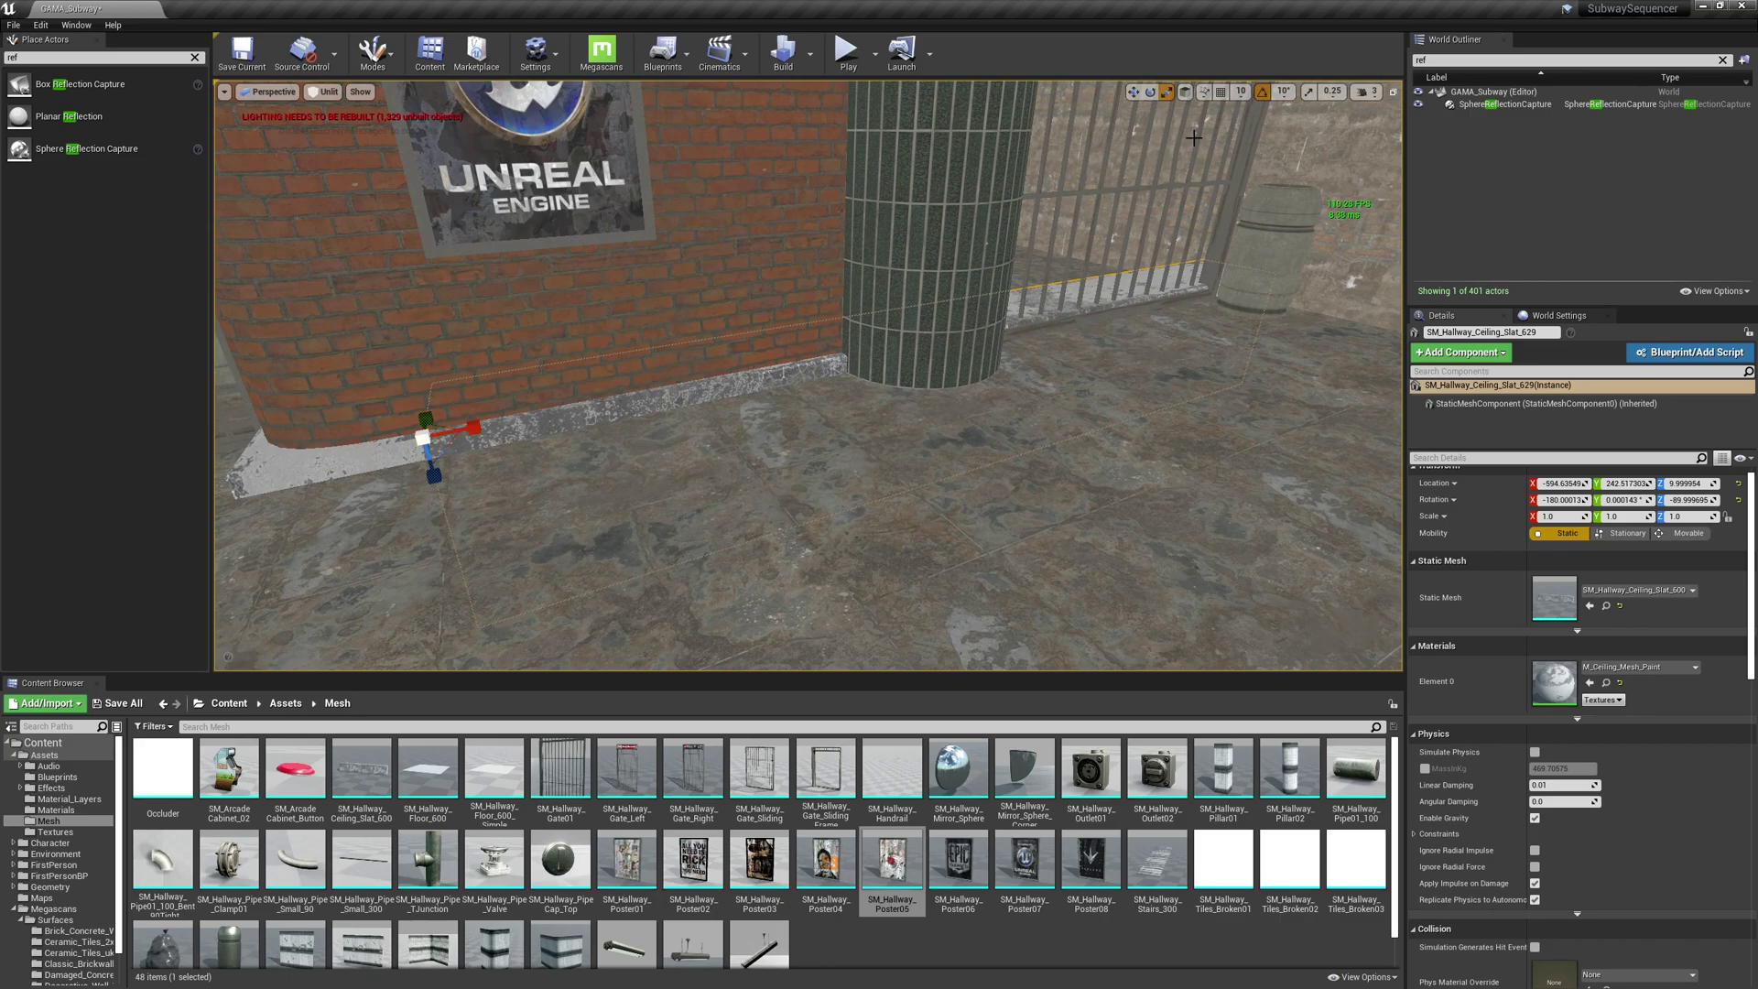
{"action": "left_click_drag", "start_coordinate": [473, 428], "coordinate": [458, 430]}
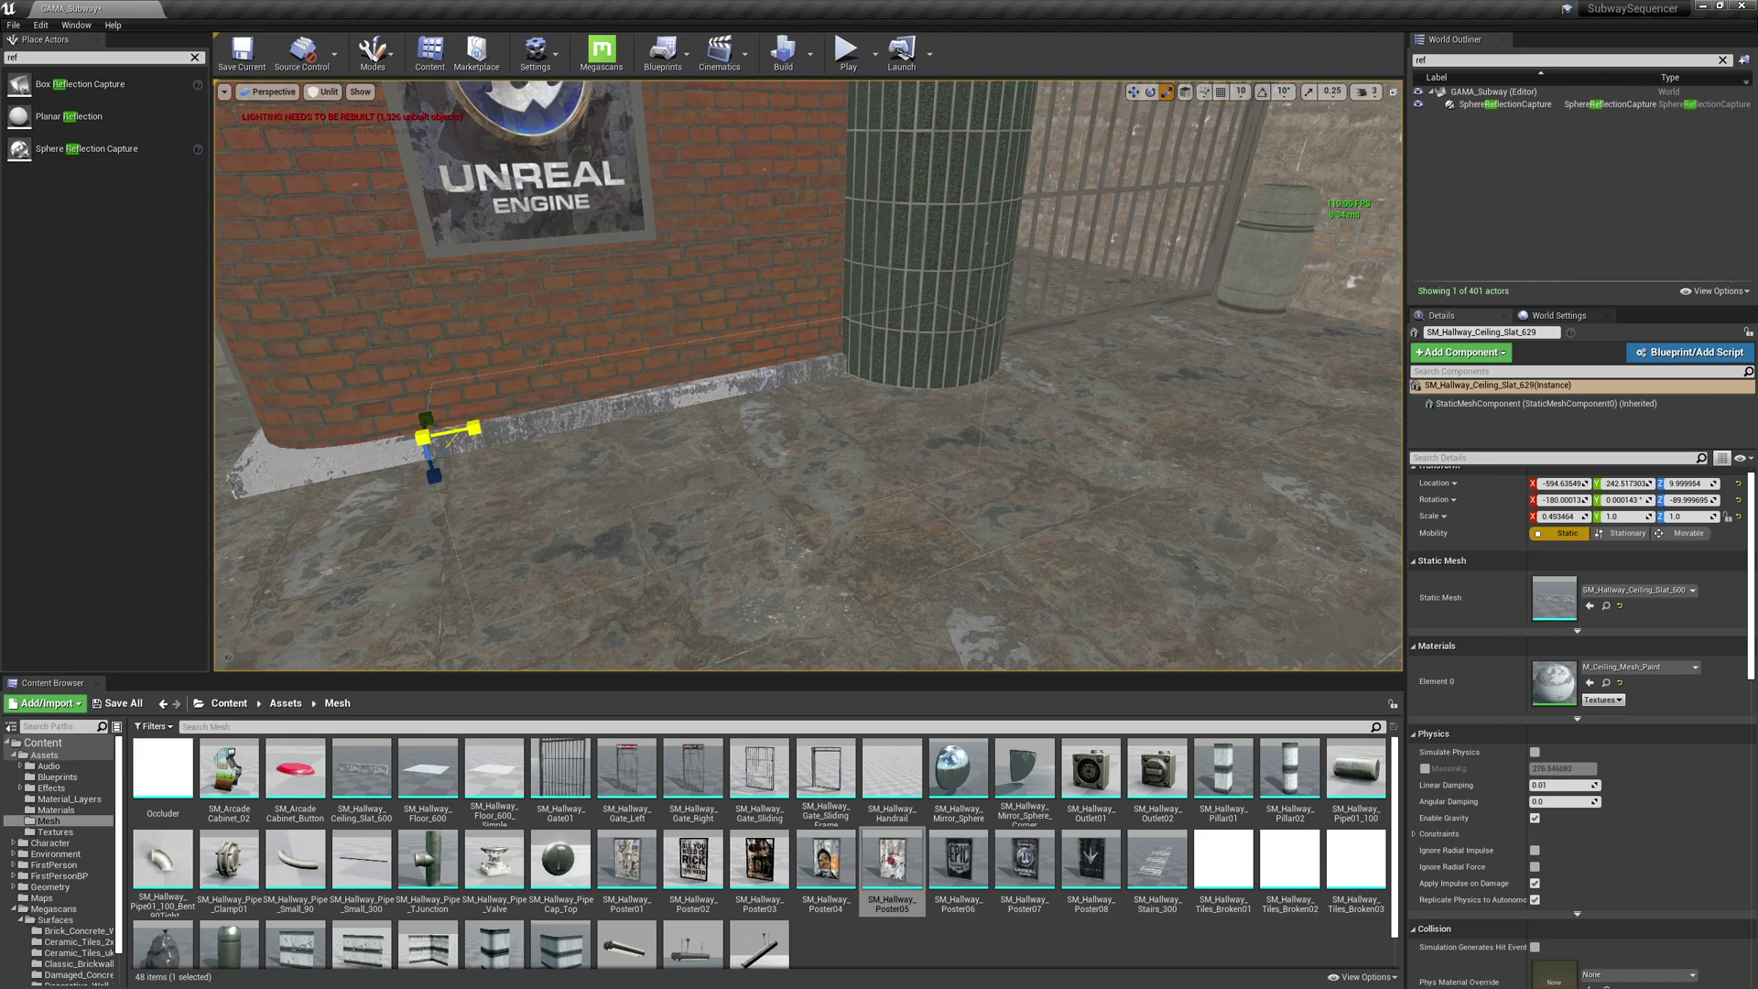
{"action": "right_click_drag", "start_coordinate": [665, 409], "coordinate": [665, 409]}
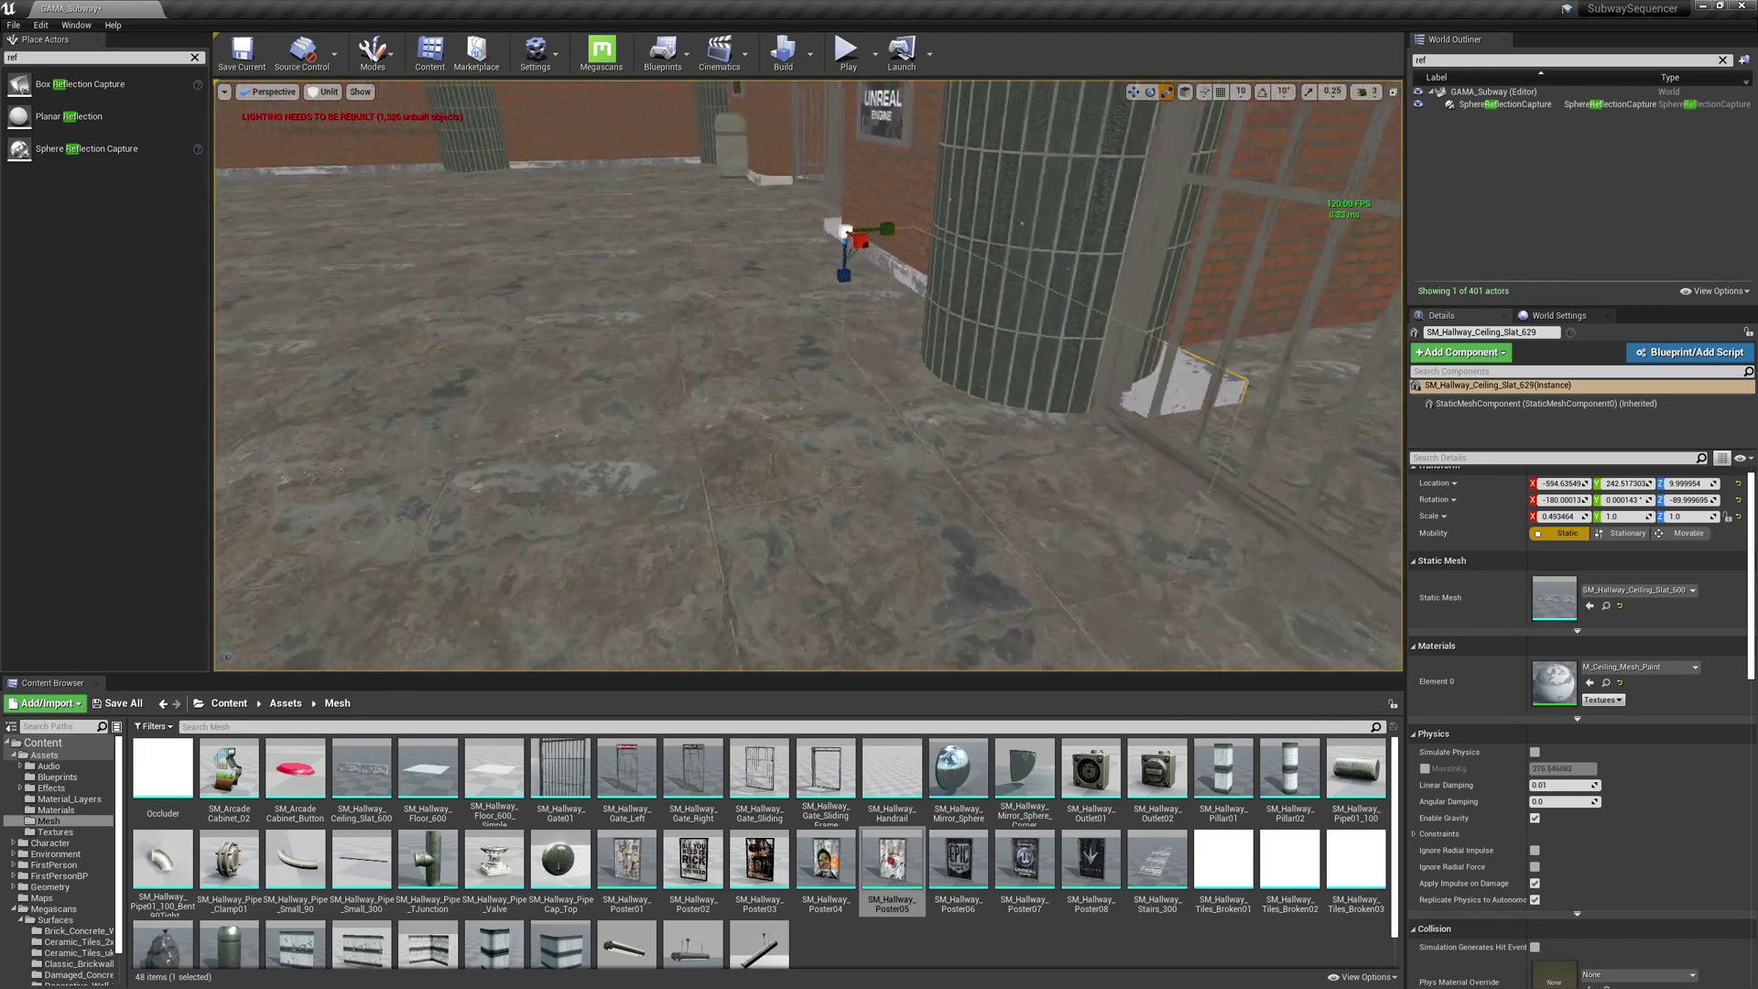
{"action": "right_click_drag", "start_coordinate": [583, 279], "coordinate": [584, 278]}
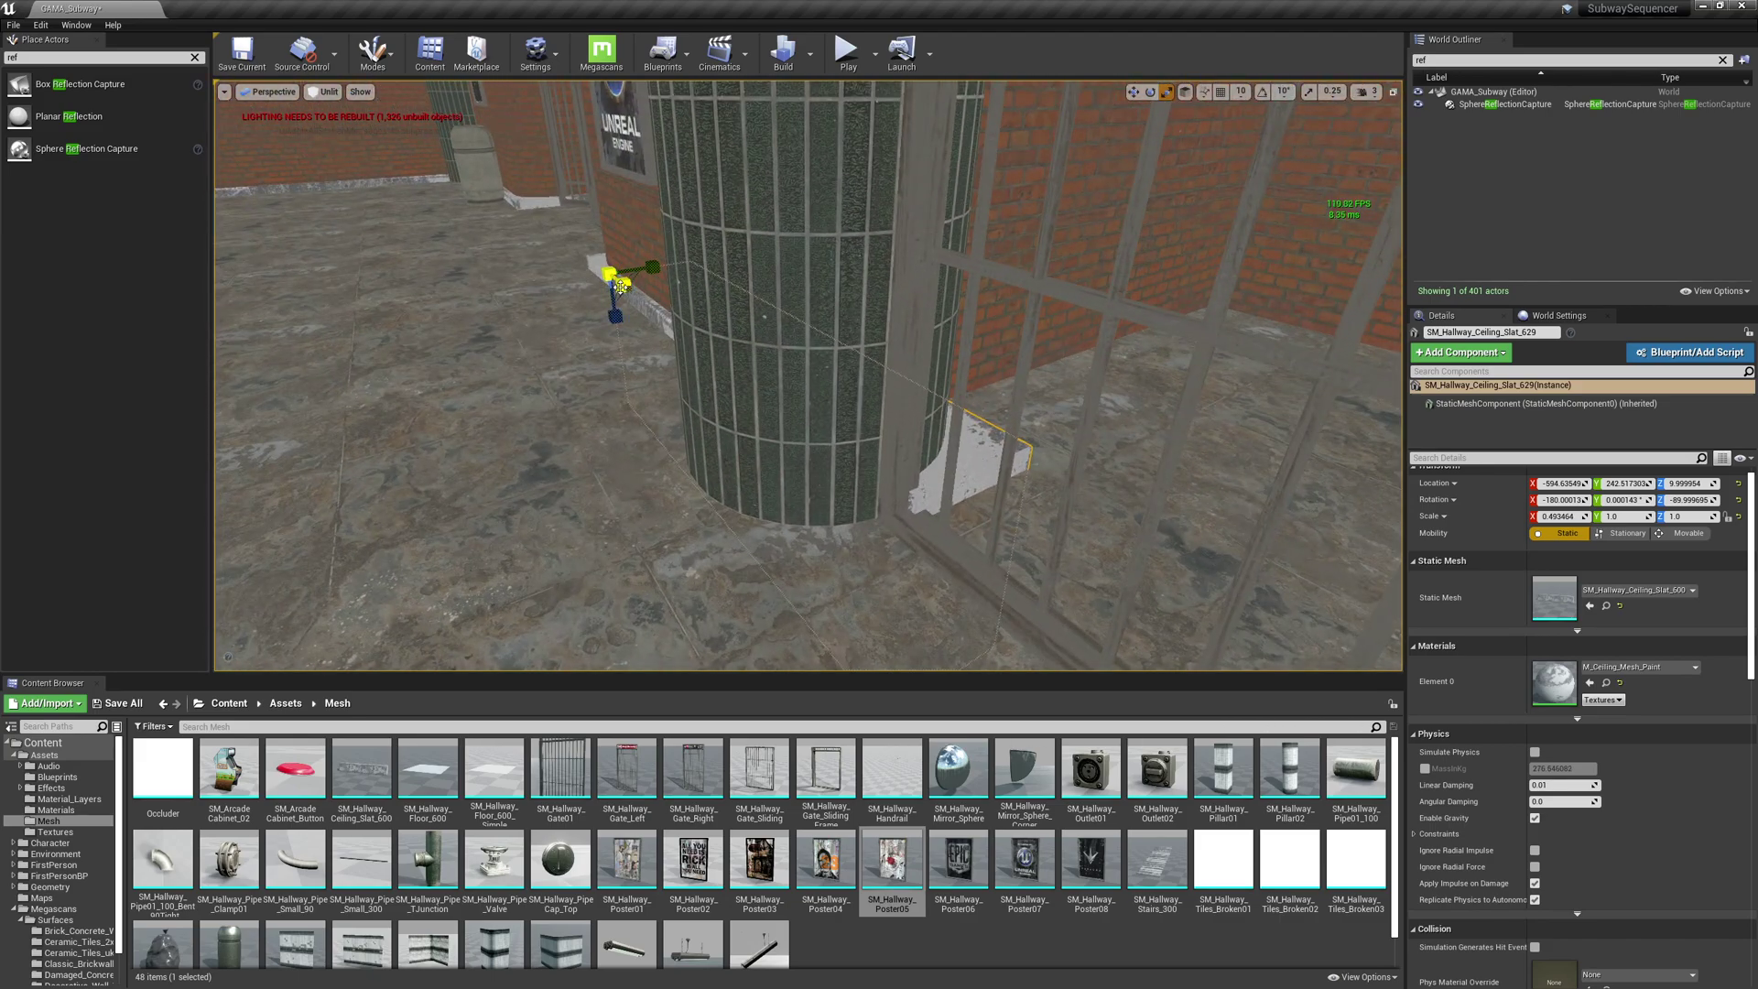
{"action": "left_click_drag", "start_coordinate": [621, 286], "coordinate": [619, 287]}
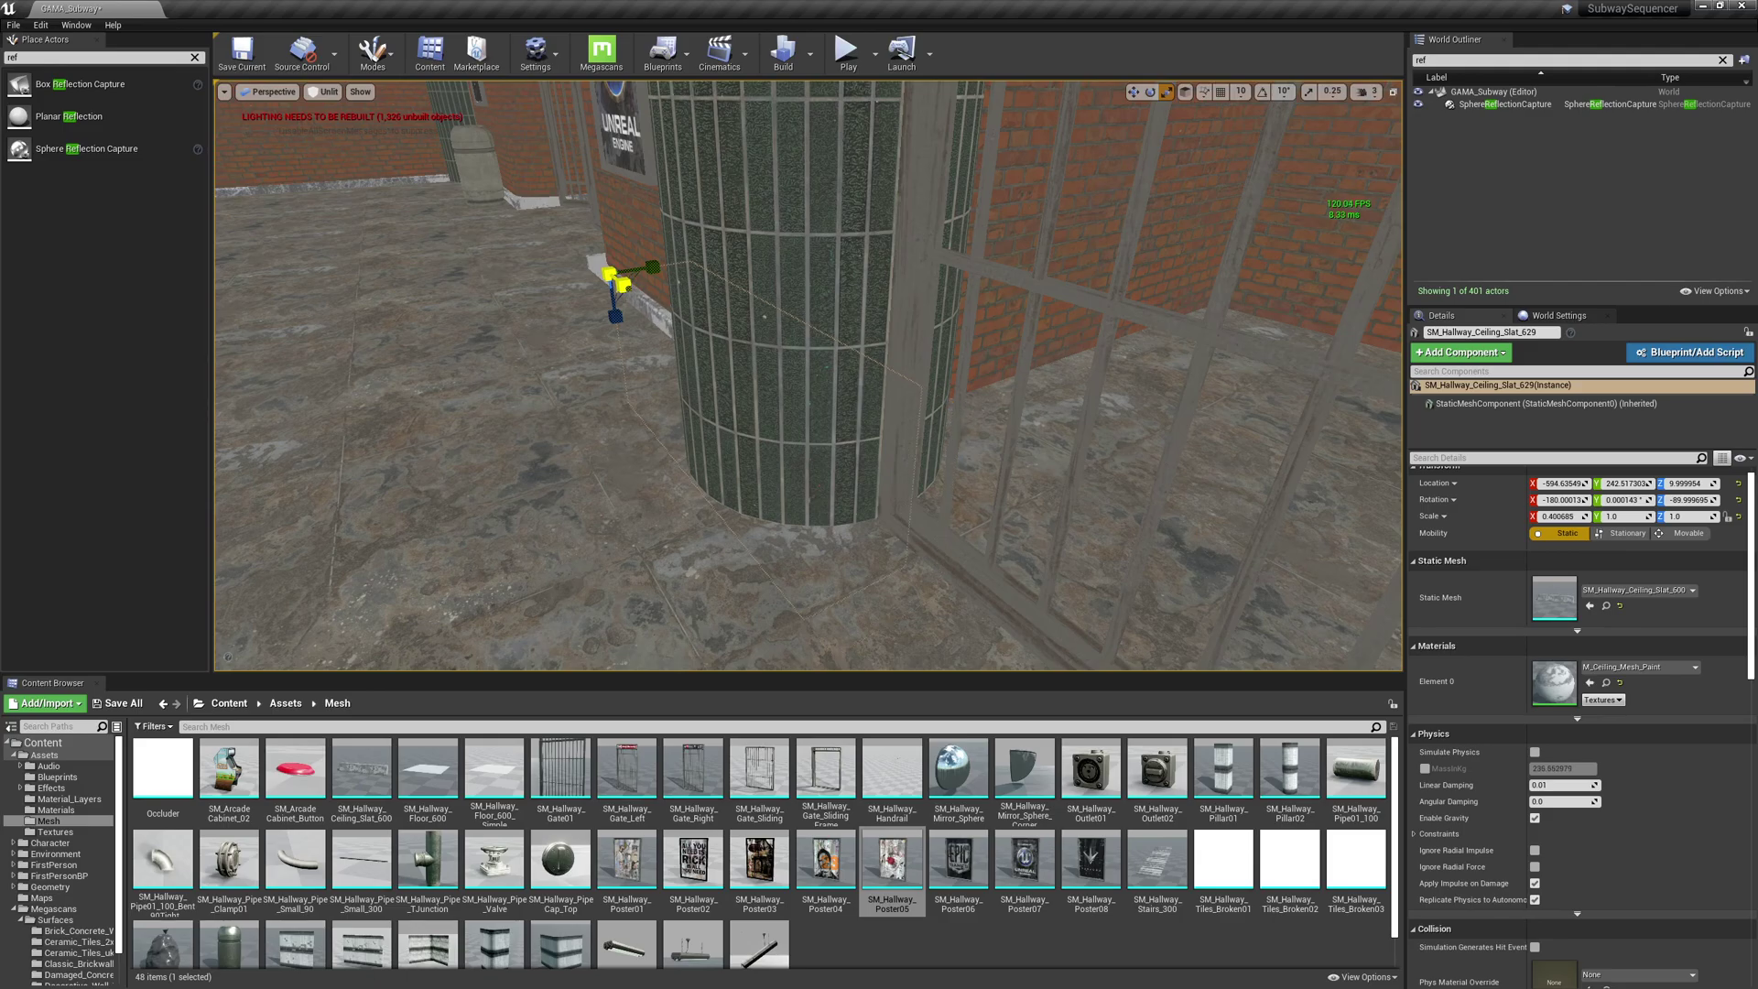
{"action": "right_click_drag", "start_coordinate": [725, 397], "coordinate": [719, 396]}
{"action": "key", "text": "Escape"}
- Duplicate both trim pieces at the gate corner under the Unreal Engine poster and rotate the copies 90° about the vertical axis
{"action": "right_click_drag", "start_coordinate": [637, 511], "coordinate": [637, 512]}
{"action": "left_click", "coordinate": [662, 513]}
{"action": "left_click", "coordinate": [761, 478], "text": "ctrl"}
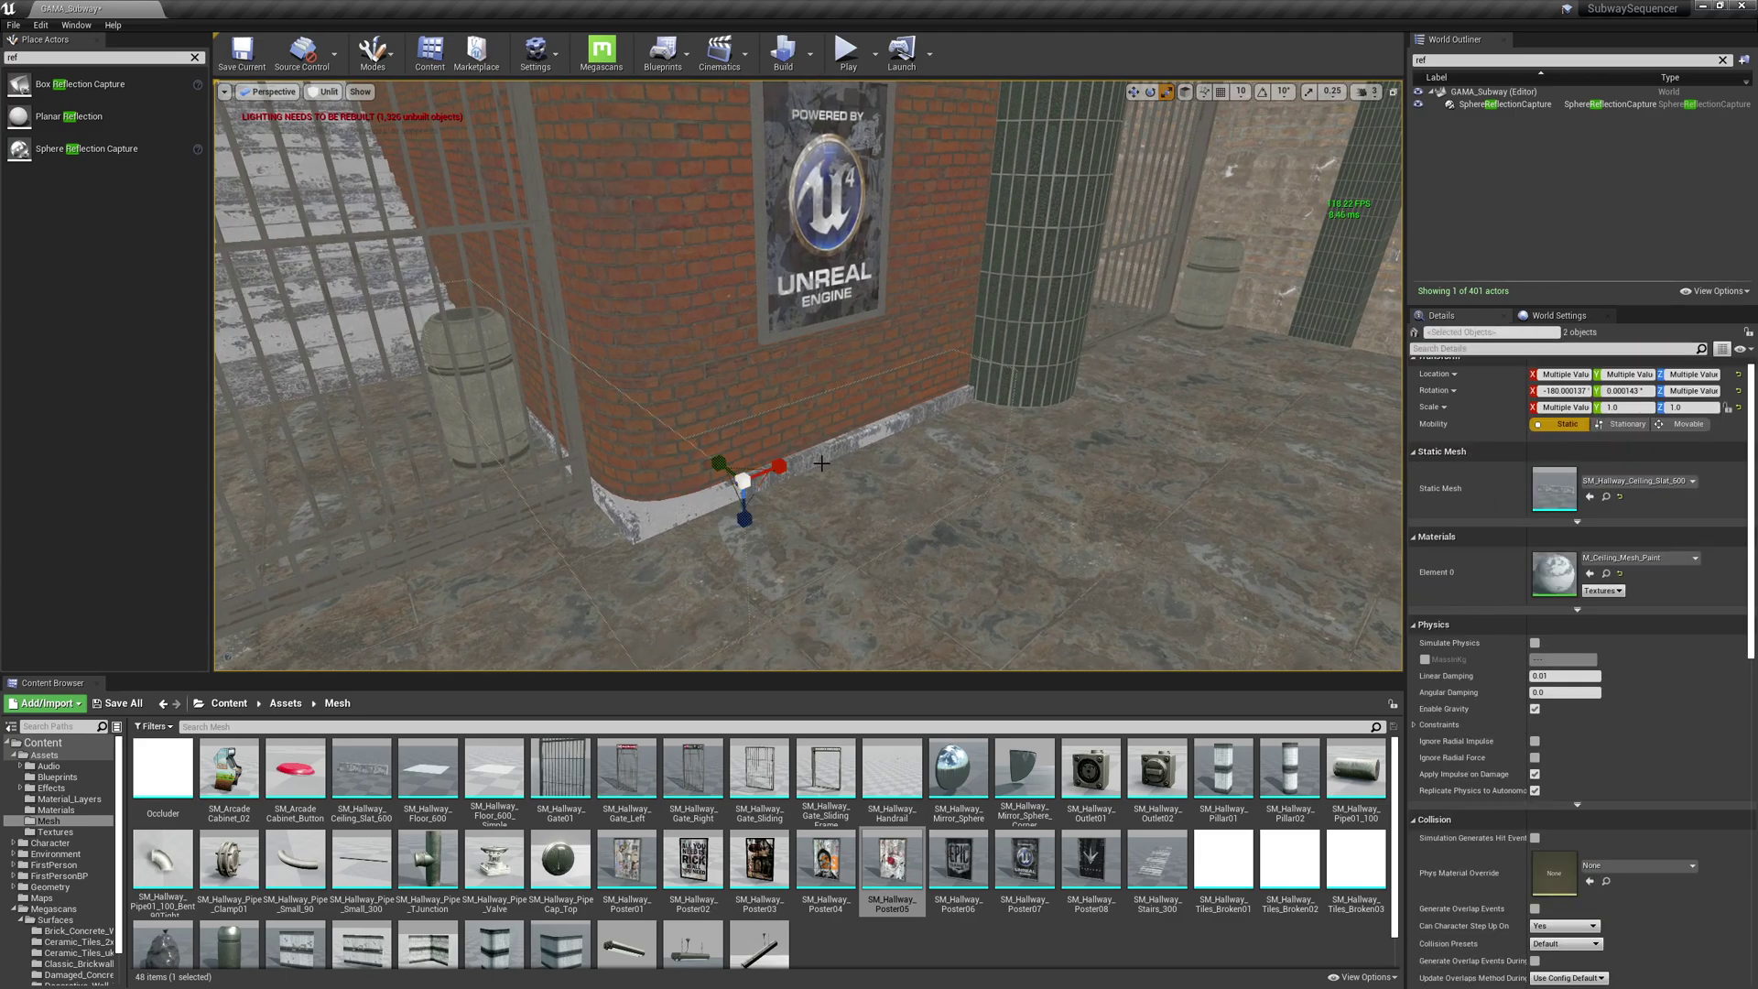
{"action": "key", "text": "w"}
{"action": "left_click_drag", "start_coordinate": [765, 493], "coordinate": [659, 514], "text": "alt+shift"}
{"action": "left_click", "coordinate": [1263, 91]}
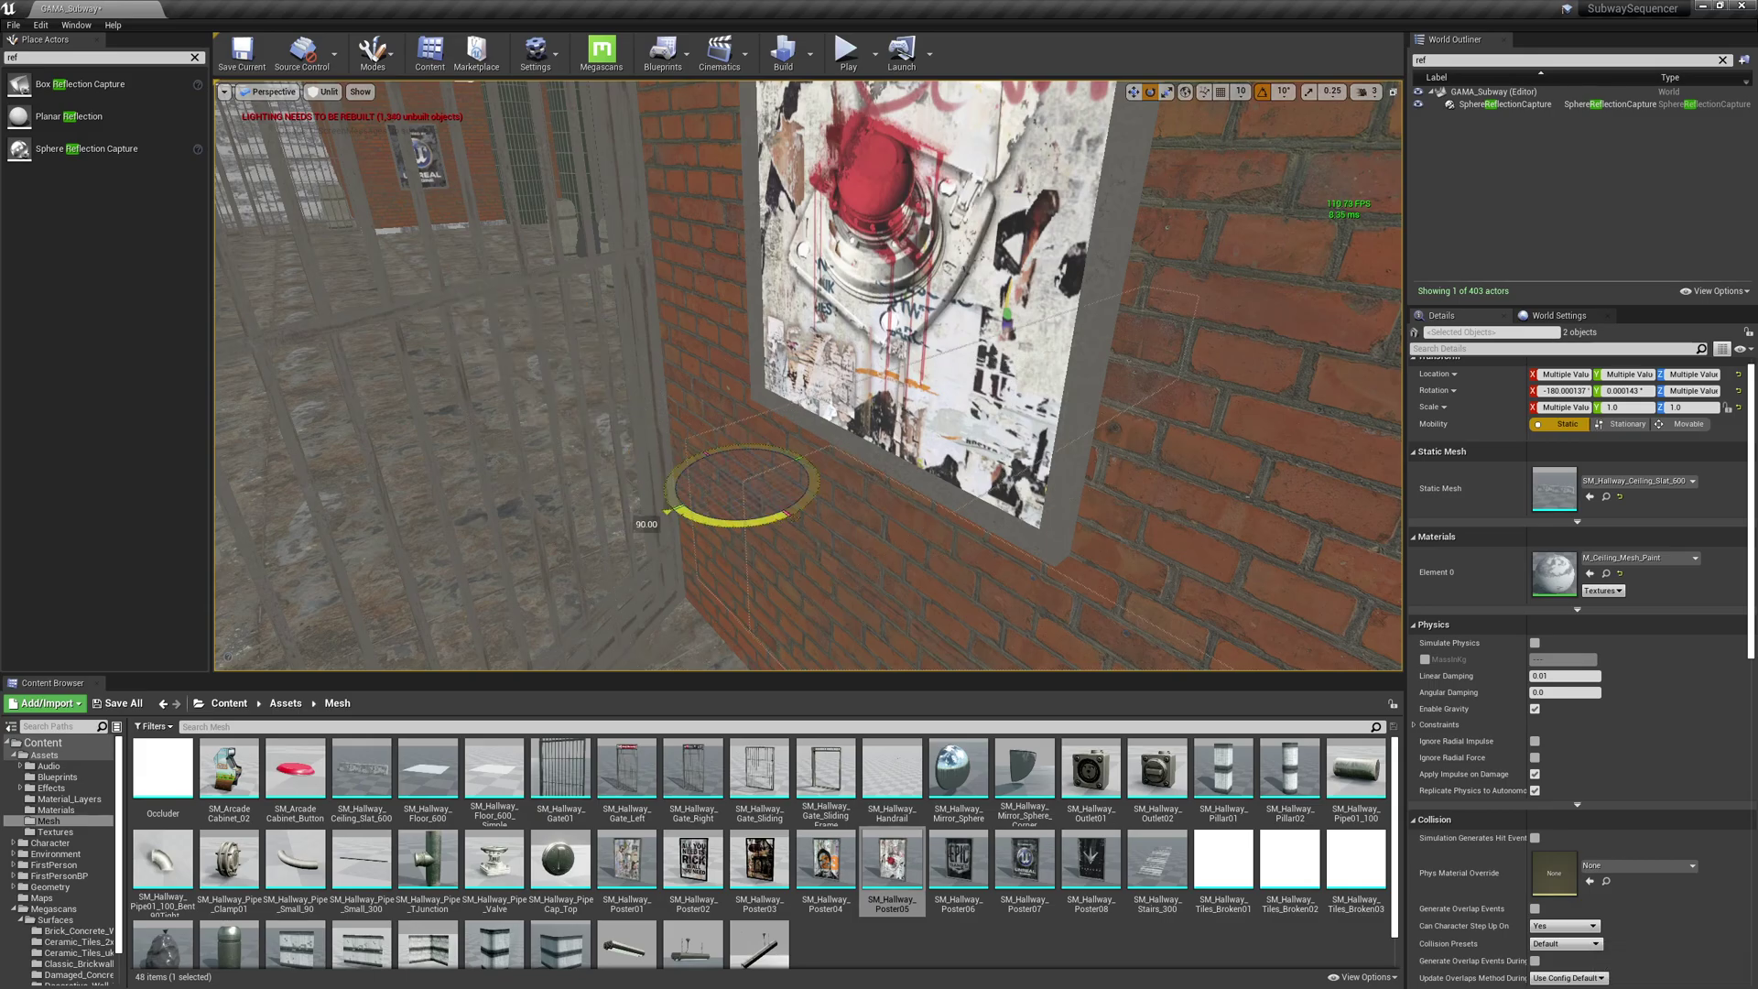
- Move the two trim copies to the curved gate corner beside the Epic Games poster and rotate them about the vertical axis
{"action": "right_click_drag", "start_coordinate": [832, 415], "coordinate": [769, 422]}
{"action": "key", "text": "w"}
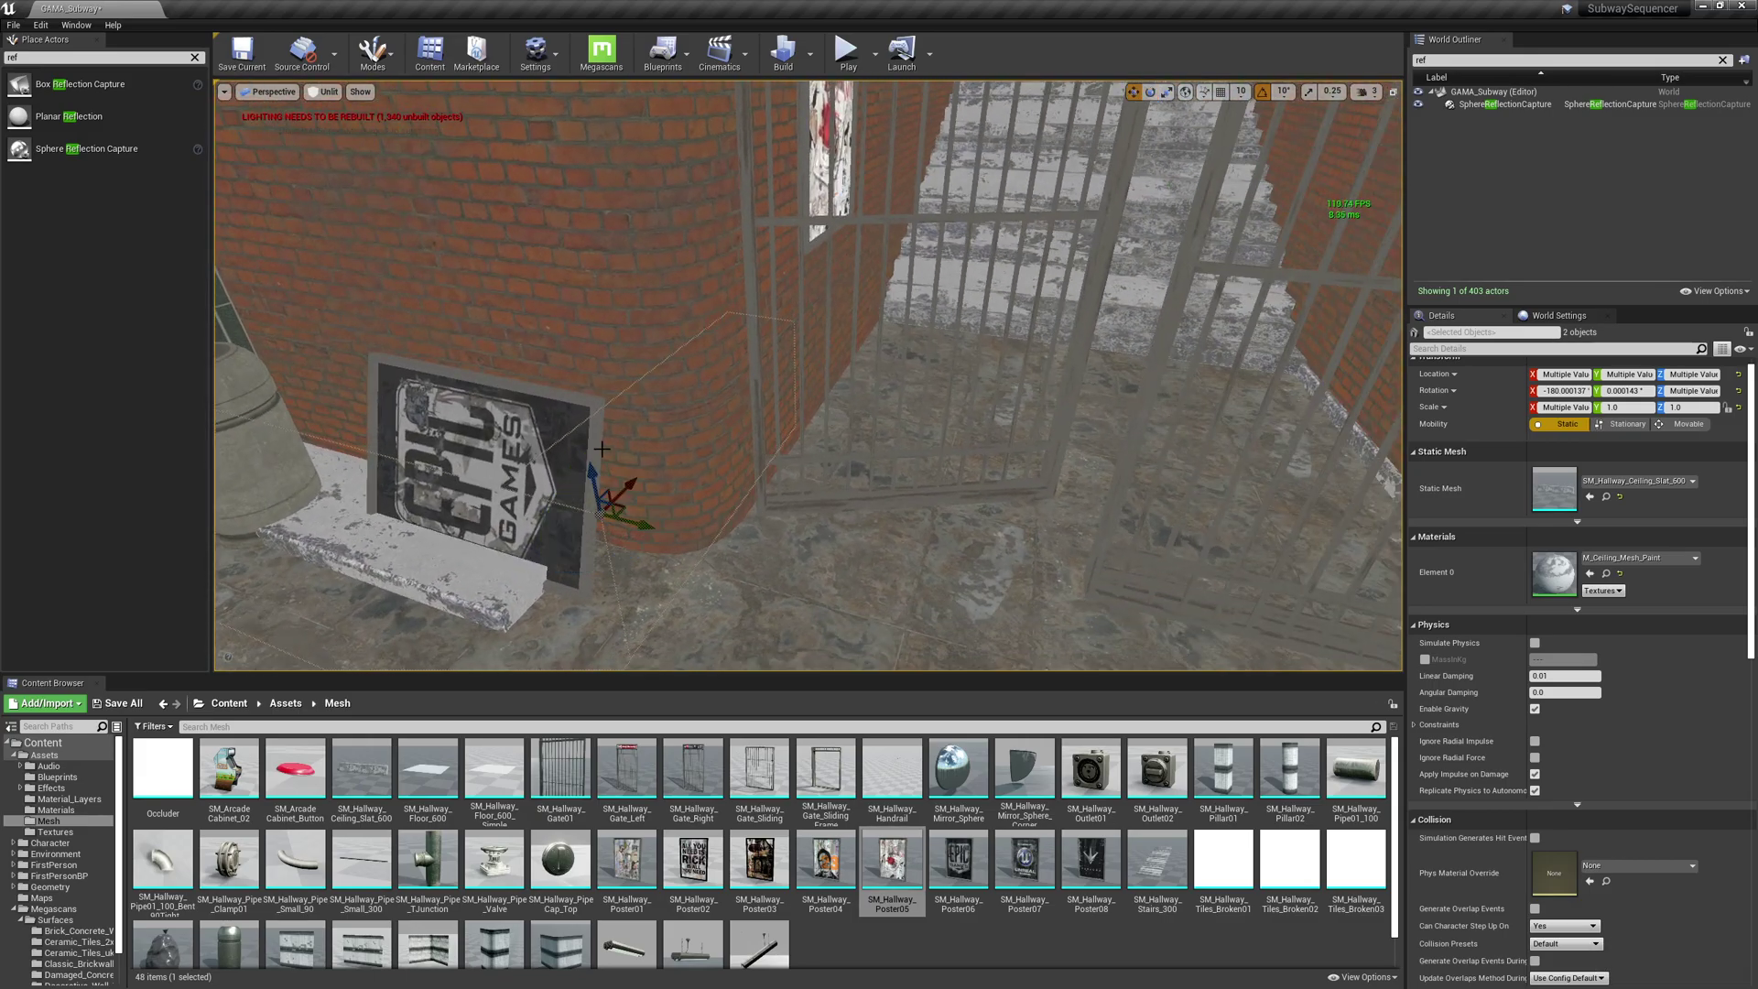
{"action": "left_click_drag", "start_coordinate": [646, 524], "coordinate": [782, 453]}
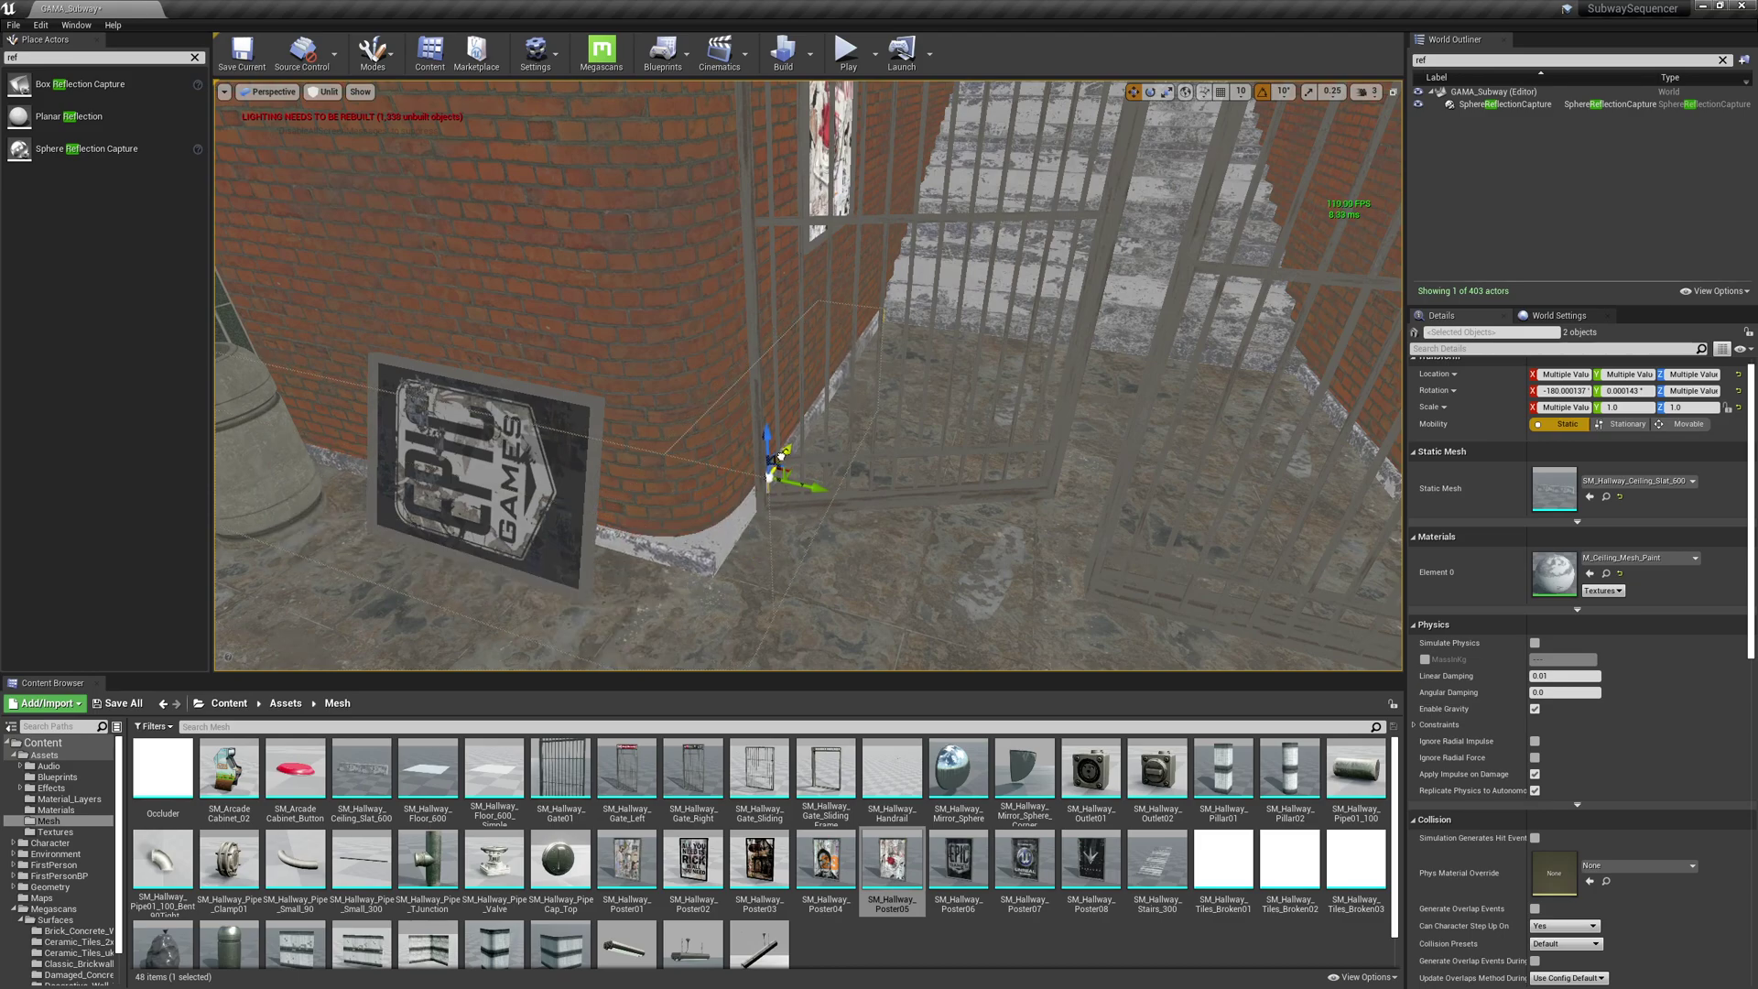
{"action": "right_click_drag", "start_coordinate": [883, 428], "coordinate": [984, 371]}
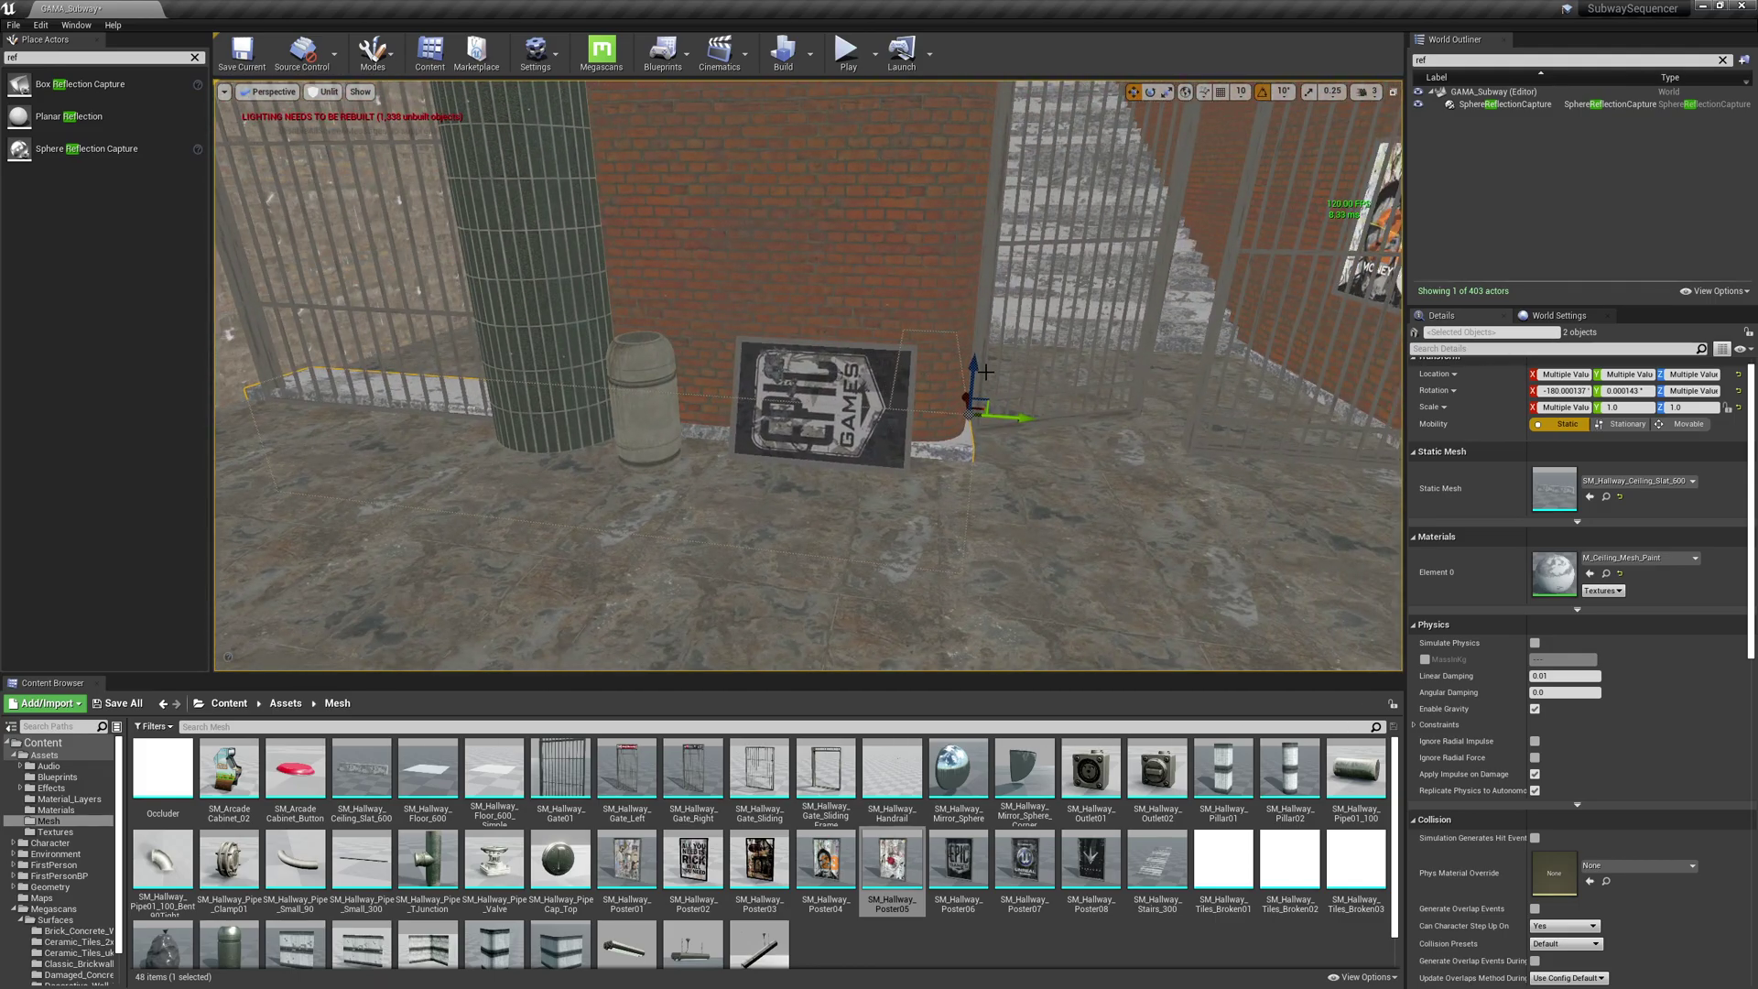
{"action": "key", "text": "e"}
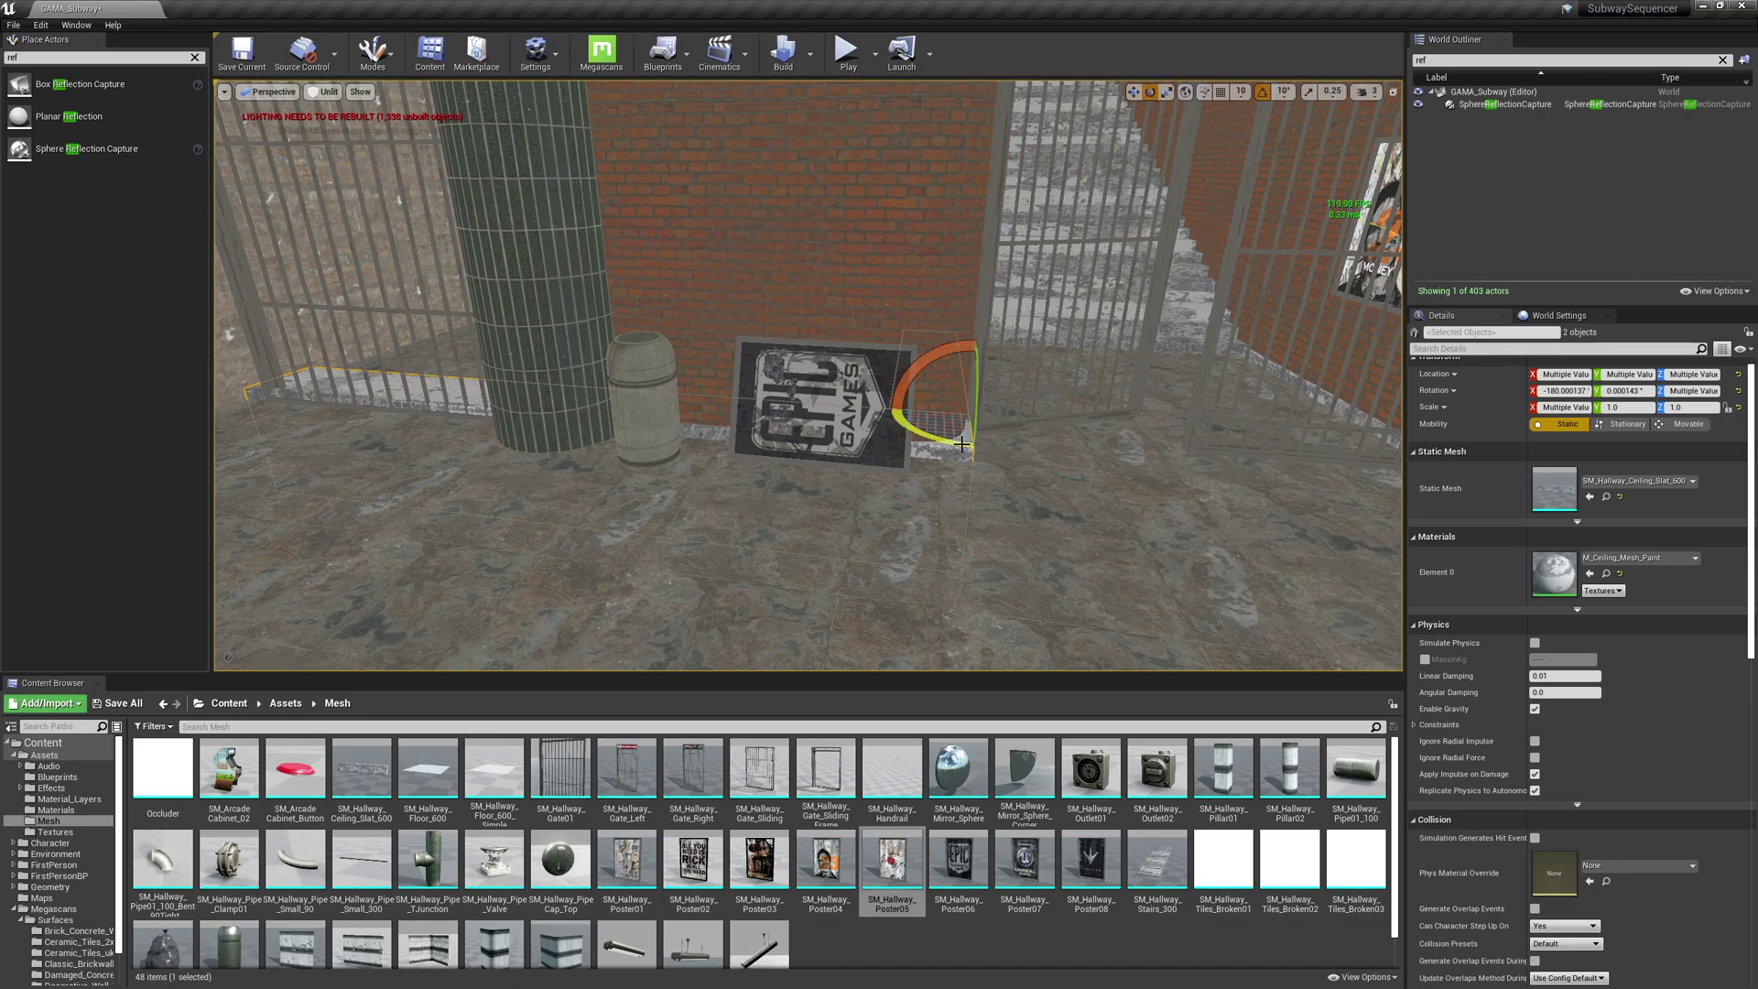
{"action": "left_click_drag", "start_coordinate": [952, 442], "coordinate": [965, 469]}
- Try mirroring the two trim copies along Y, and undo the mirroring
{"action": "right_click", "coordinate": [1034, 498]}
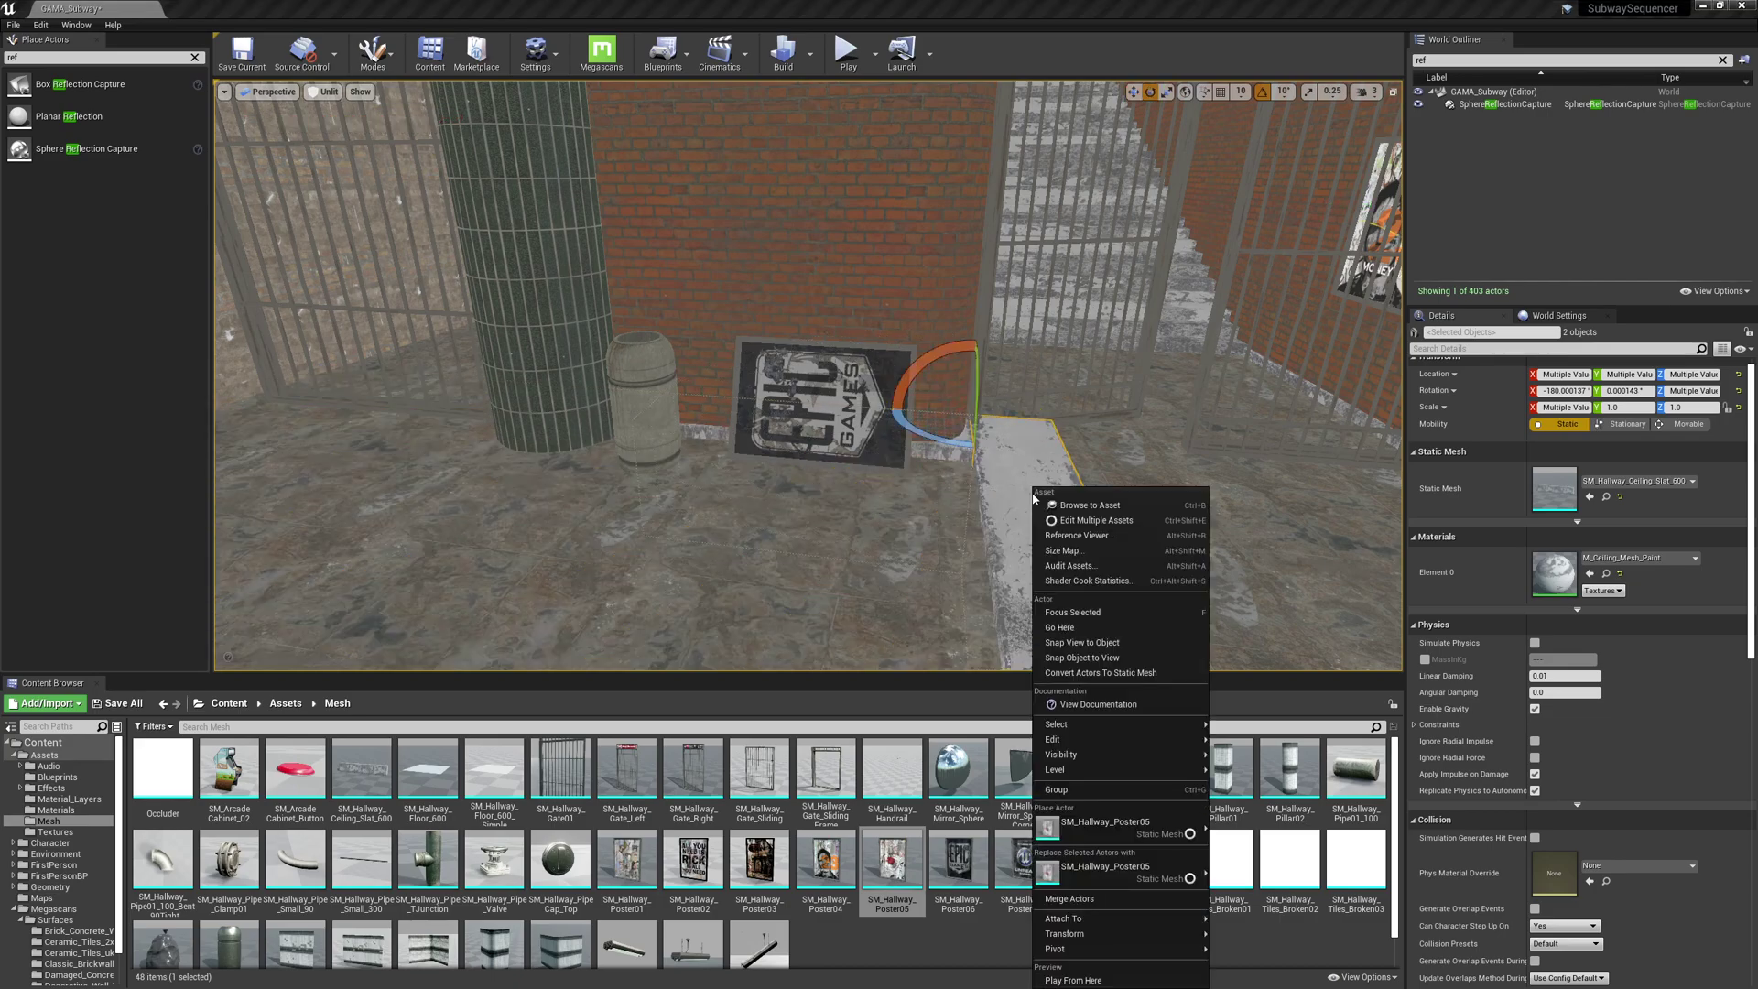
{"action": "right_click_drag", "start_coordinate": [776, 430], "coordinate": [613, 444]}
{"action": "right_click", "coordinate": [891, 550]}
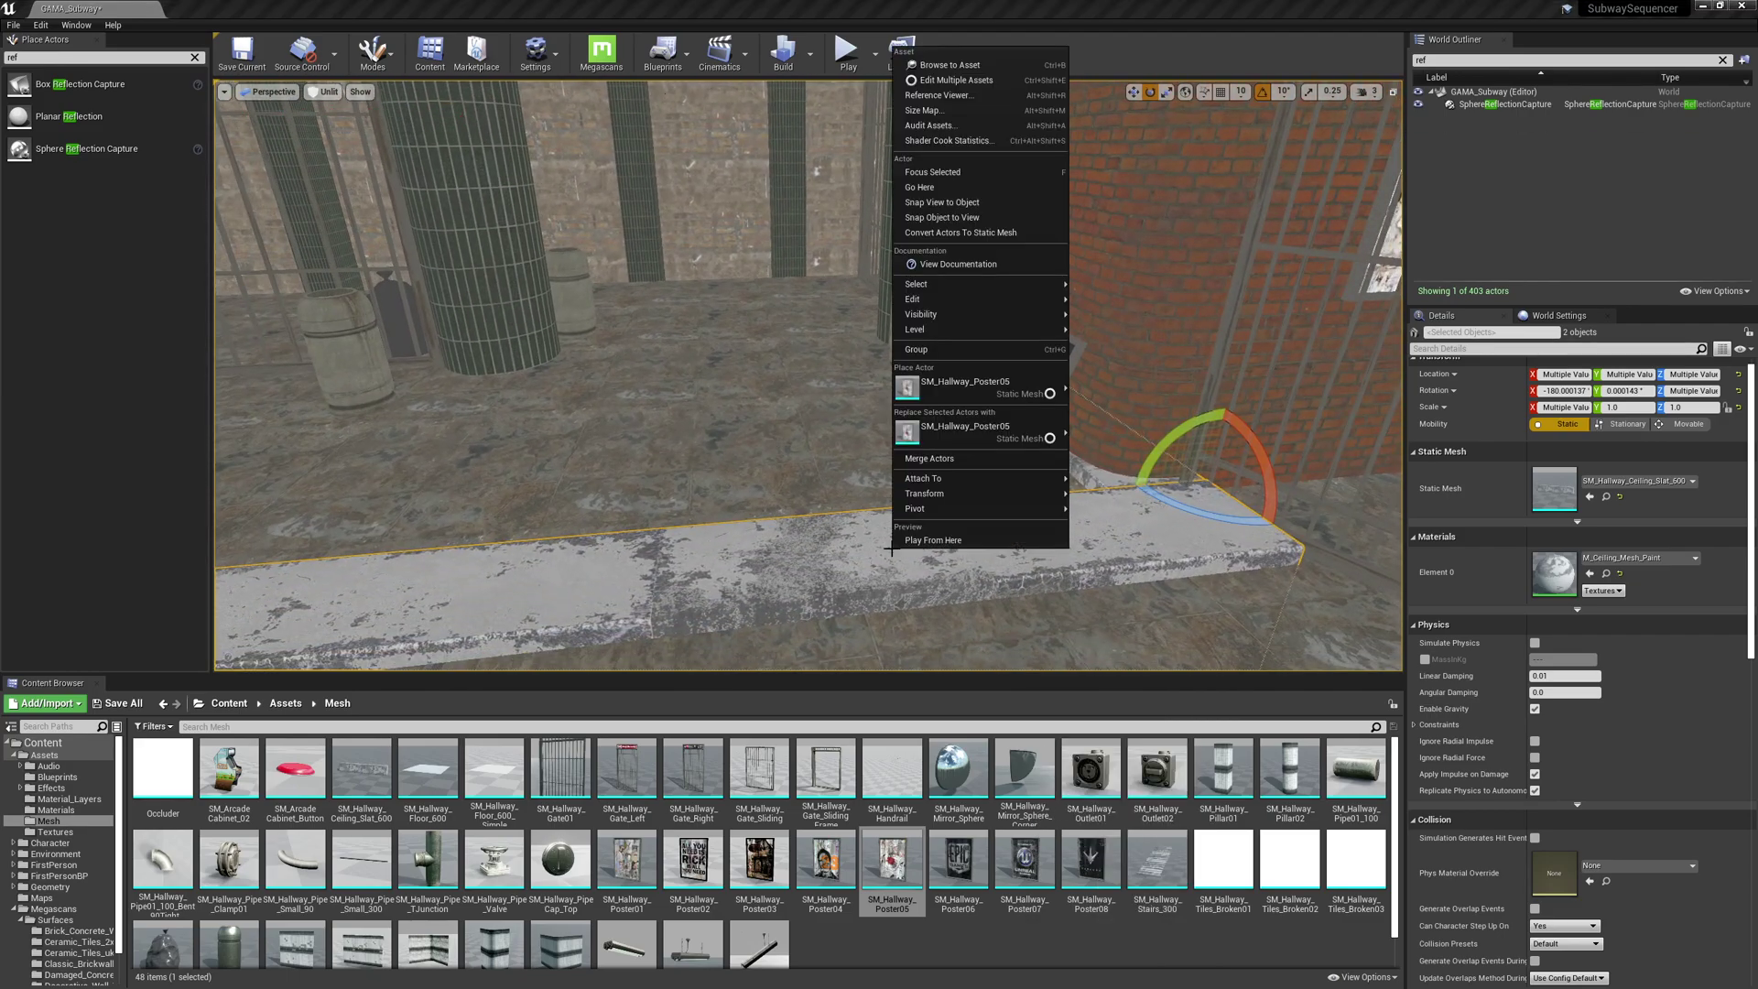
{"action": "mouse_move", "coordinate": [1007, 493]}
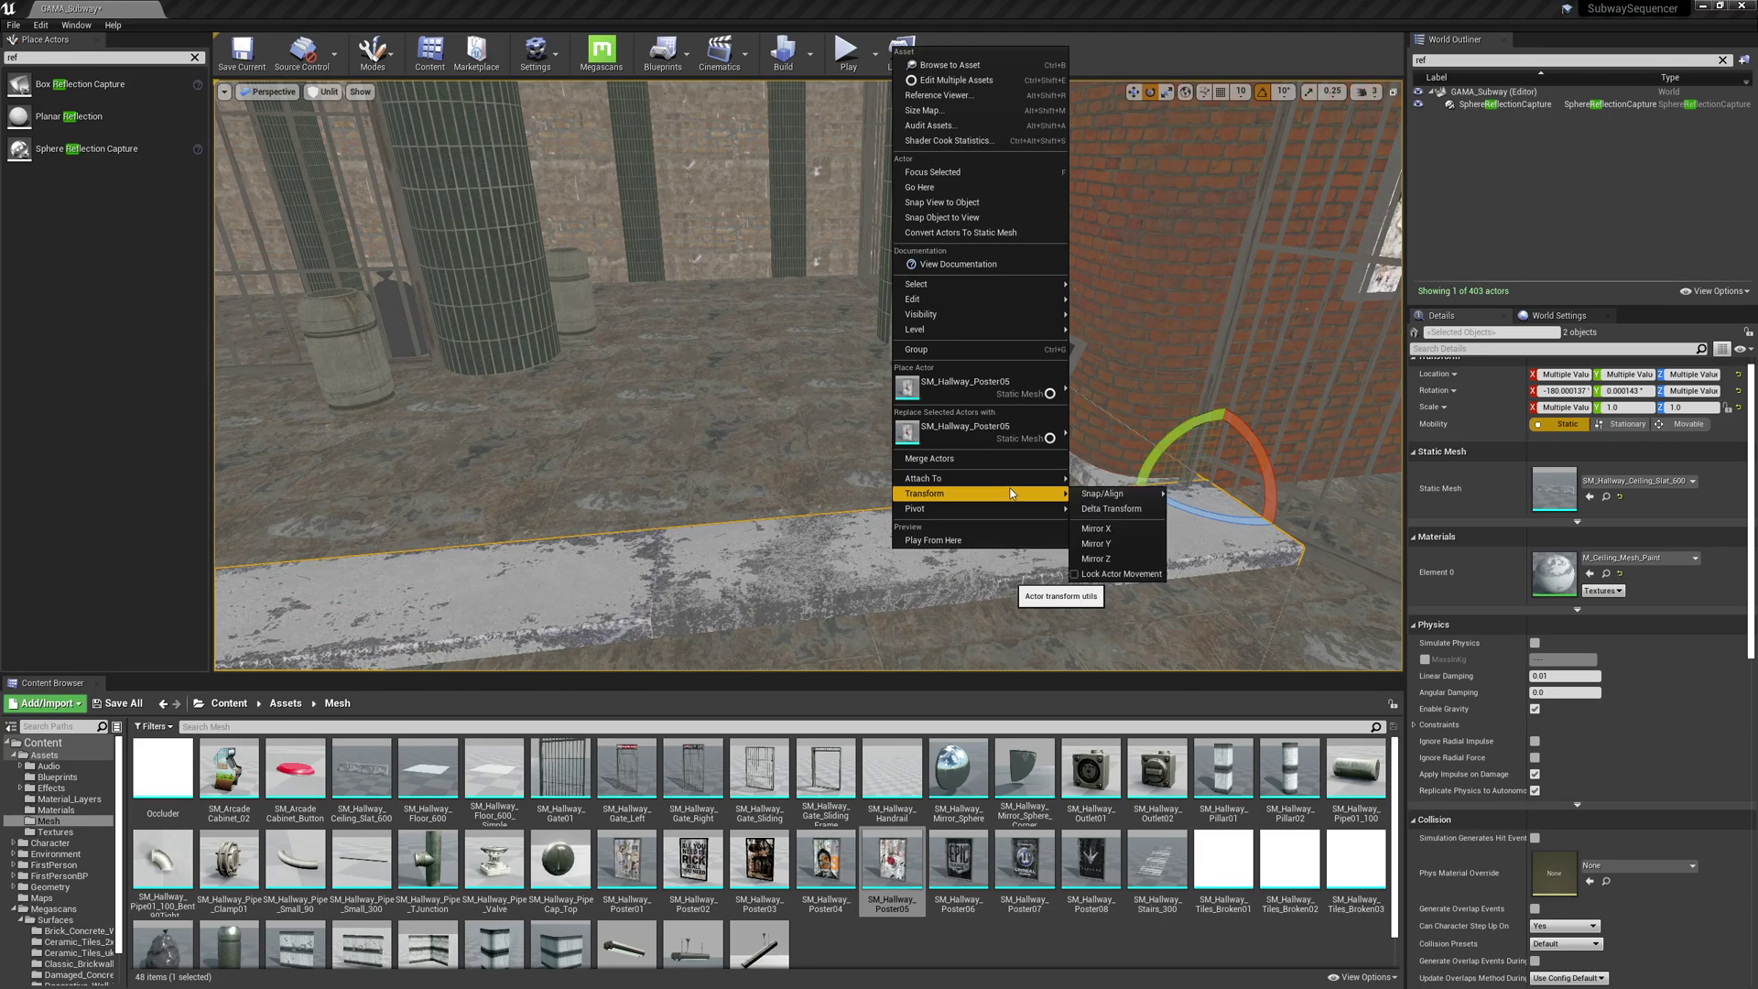
{"action": "left_click", "coordinate": [1096, 544]}
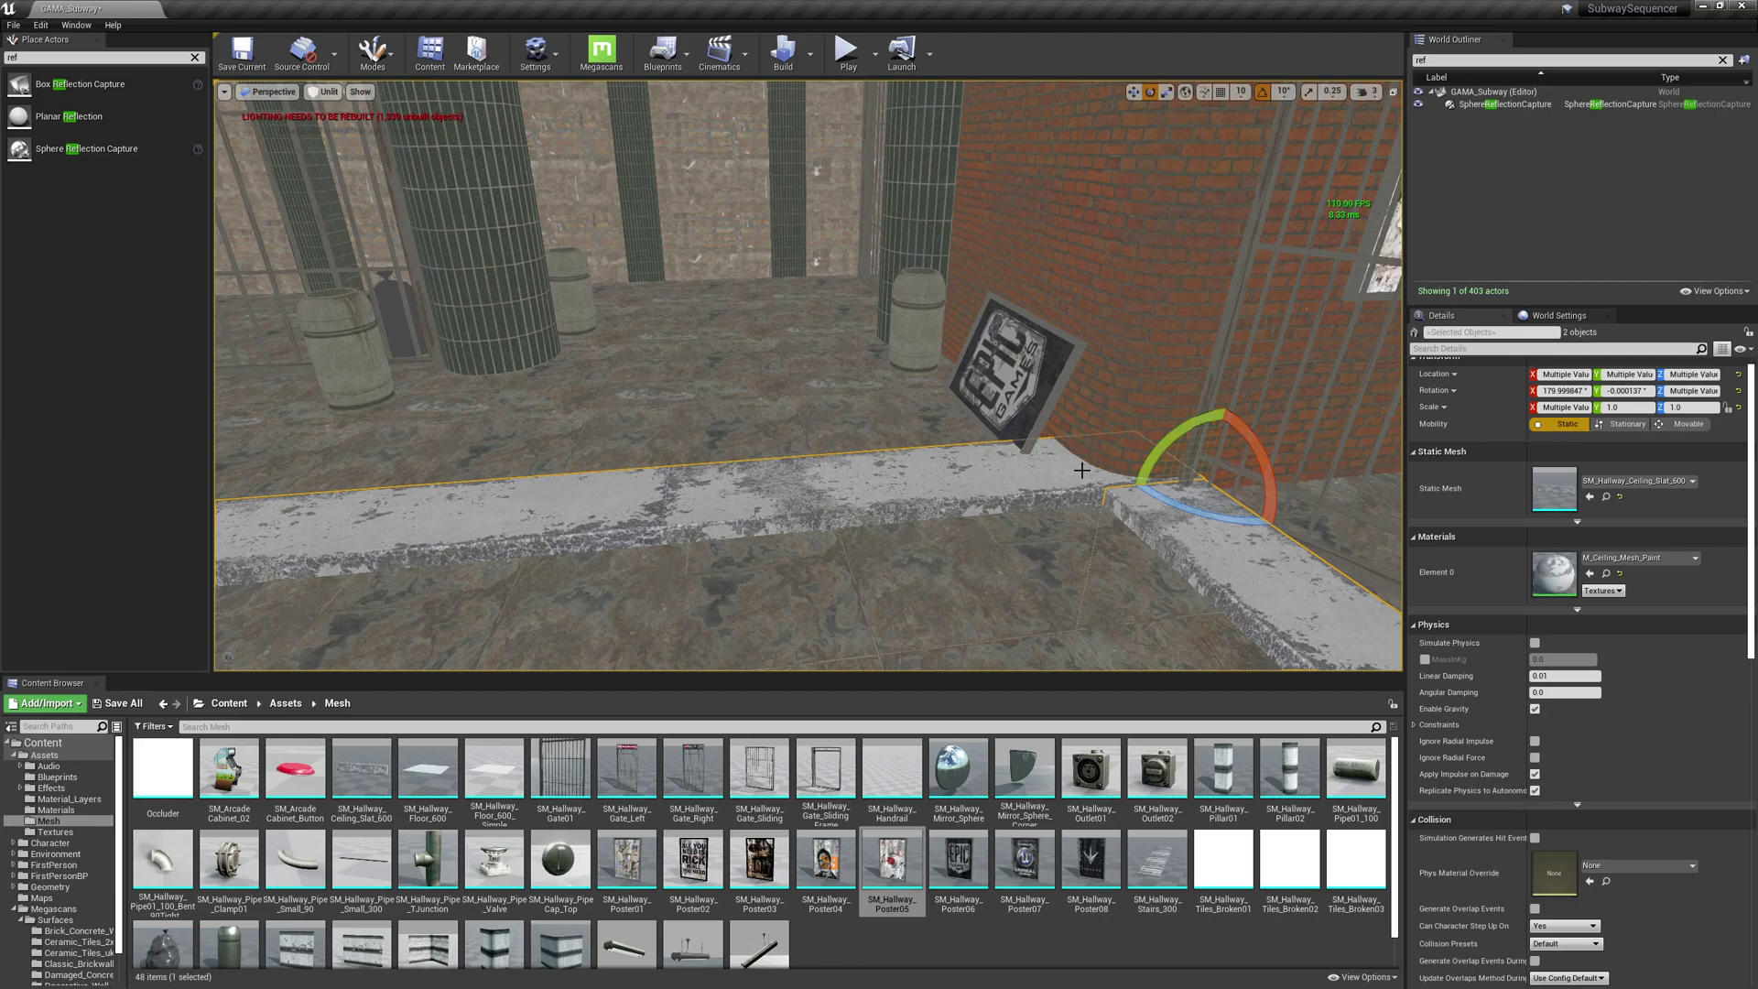
{"action": "key", "text": "ctrl+z"}
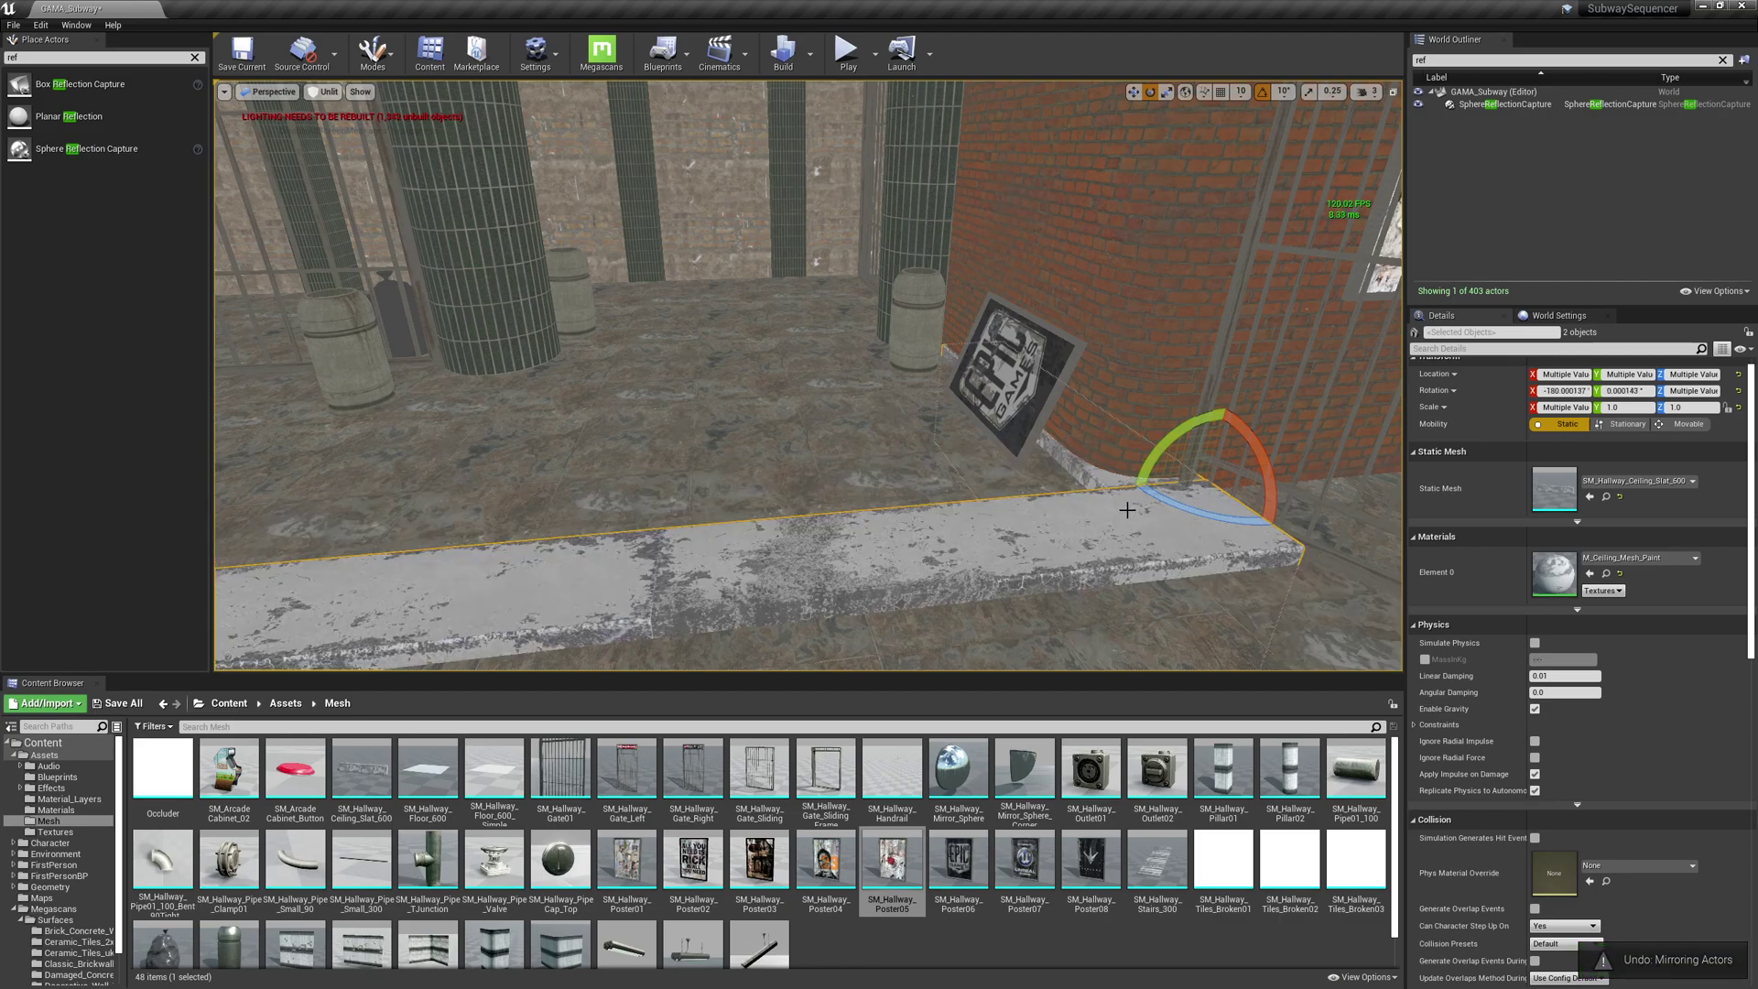
- Mirror the two trim copies along X and move them against the curved brick corner between the Epic Games poster and the gate
{"action": "right_click", "coordinate": [1069, 37]}
{"action": "mouse_move", "coordinate": [1100, 480]}
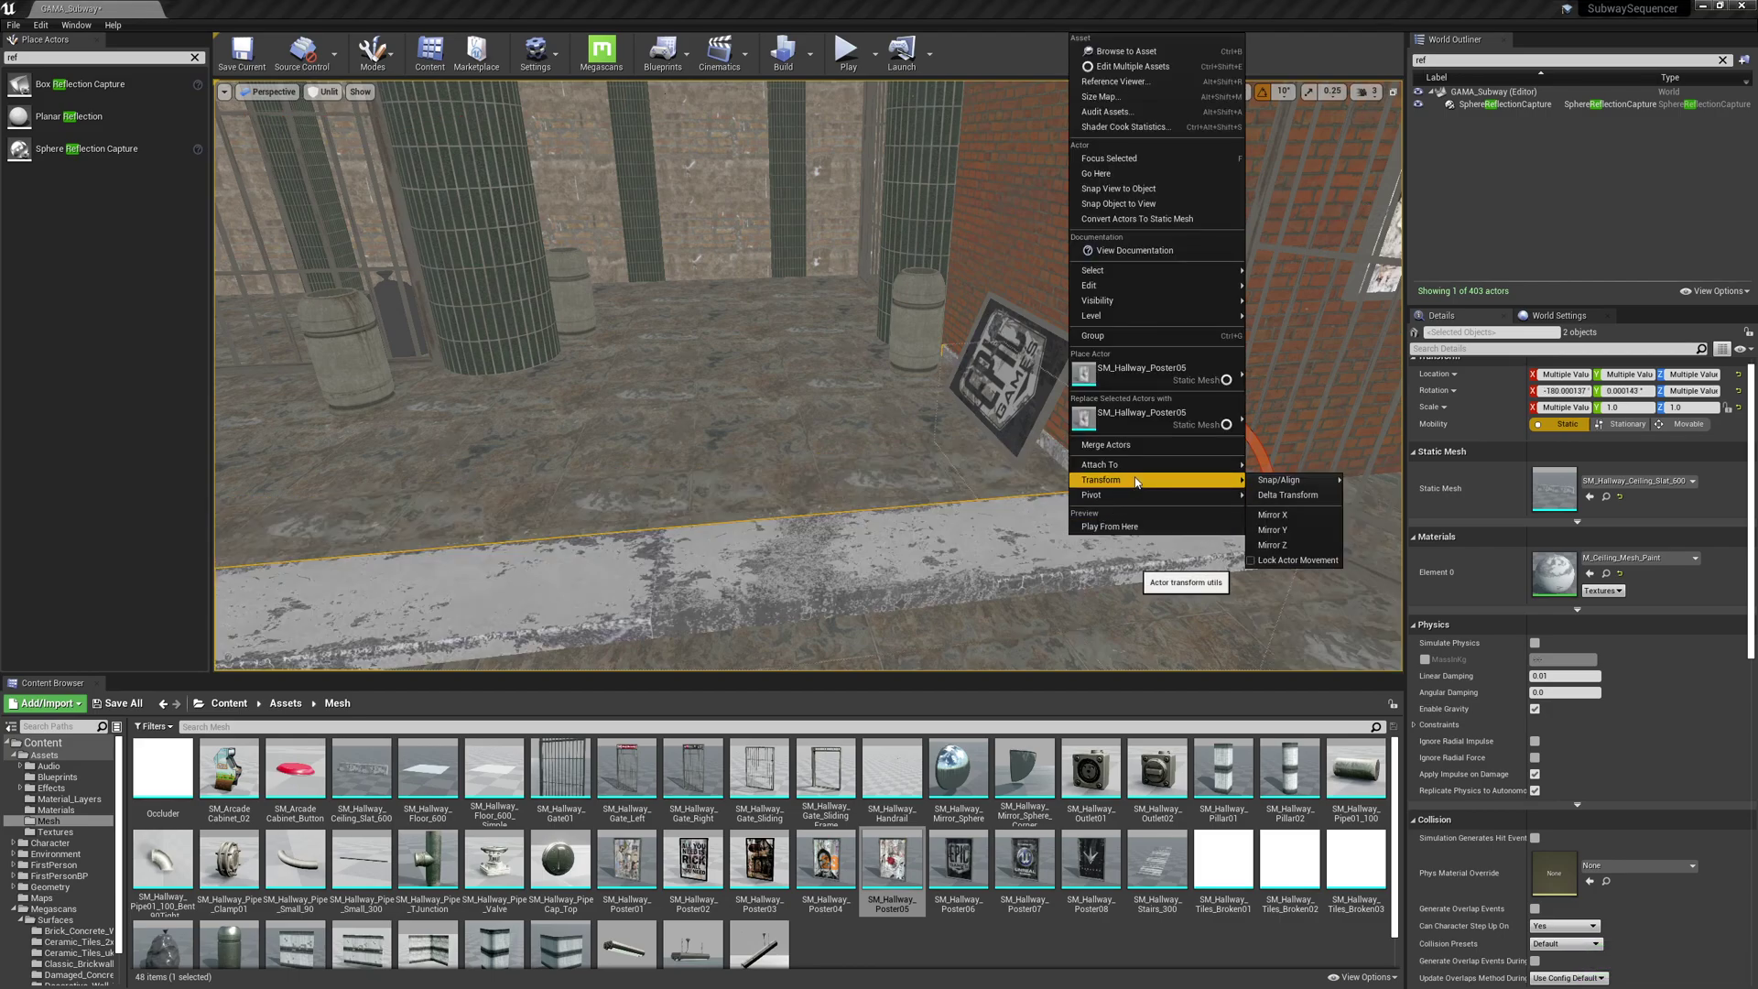
{"action": "left_click", "coordinate": [1283, 518]}
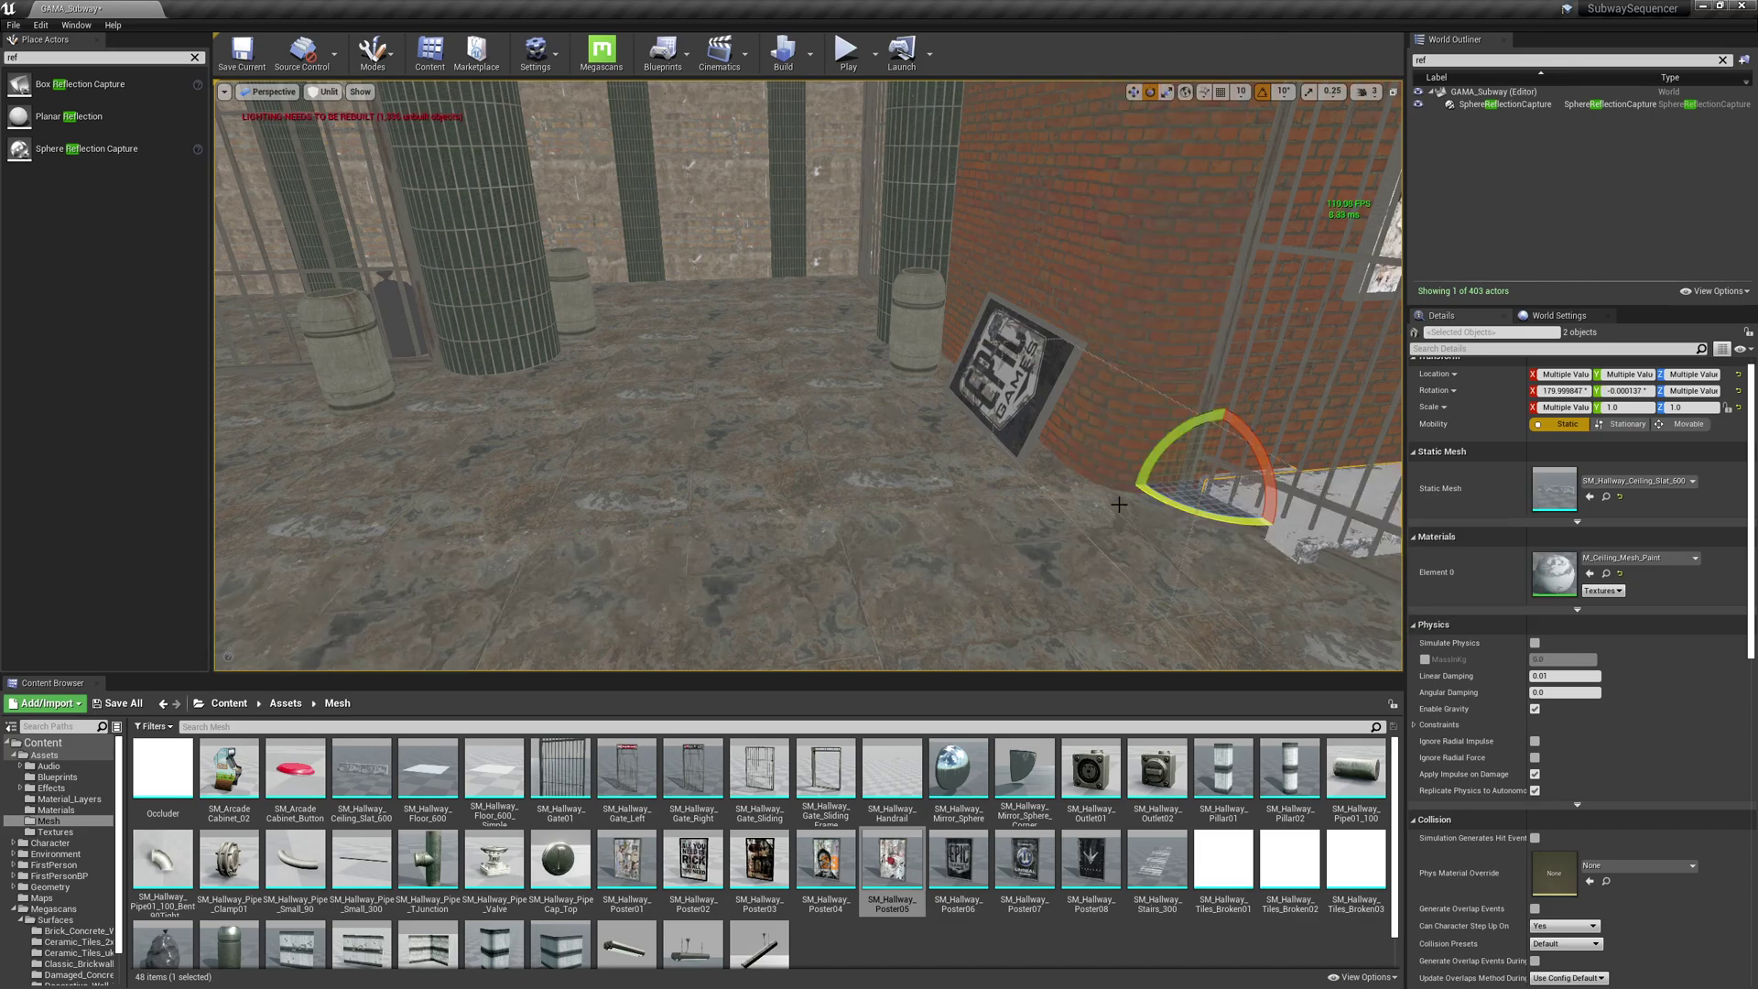
{"action": "right_click_drag", "start_coordinate": [881, 481], "coordinate": [979, 492]}
{"action": "key", "text": "w"}
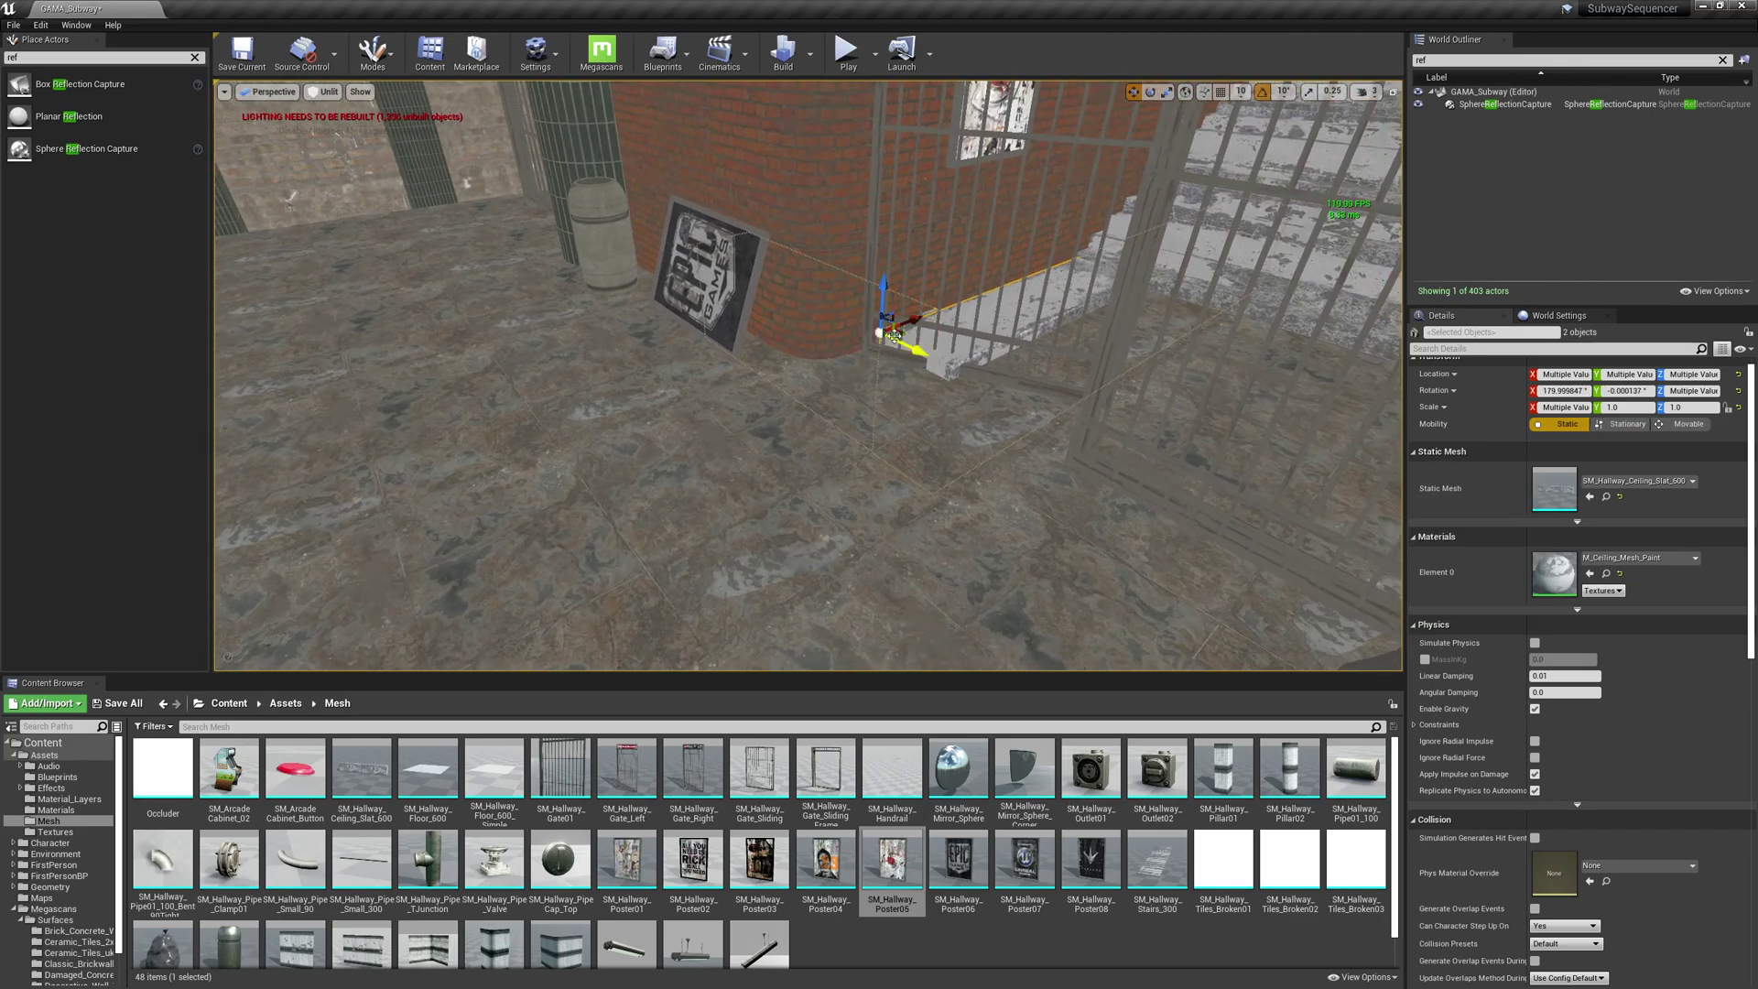
{"action": "left_click_drag", "start_coordinate": [912, 323], "coordinate": [779, 343]}
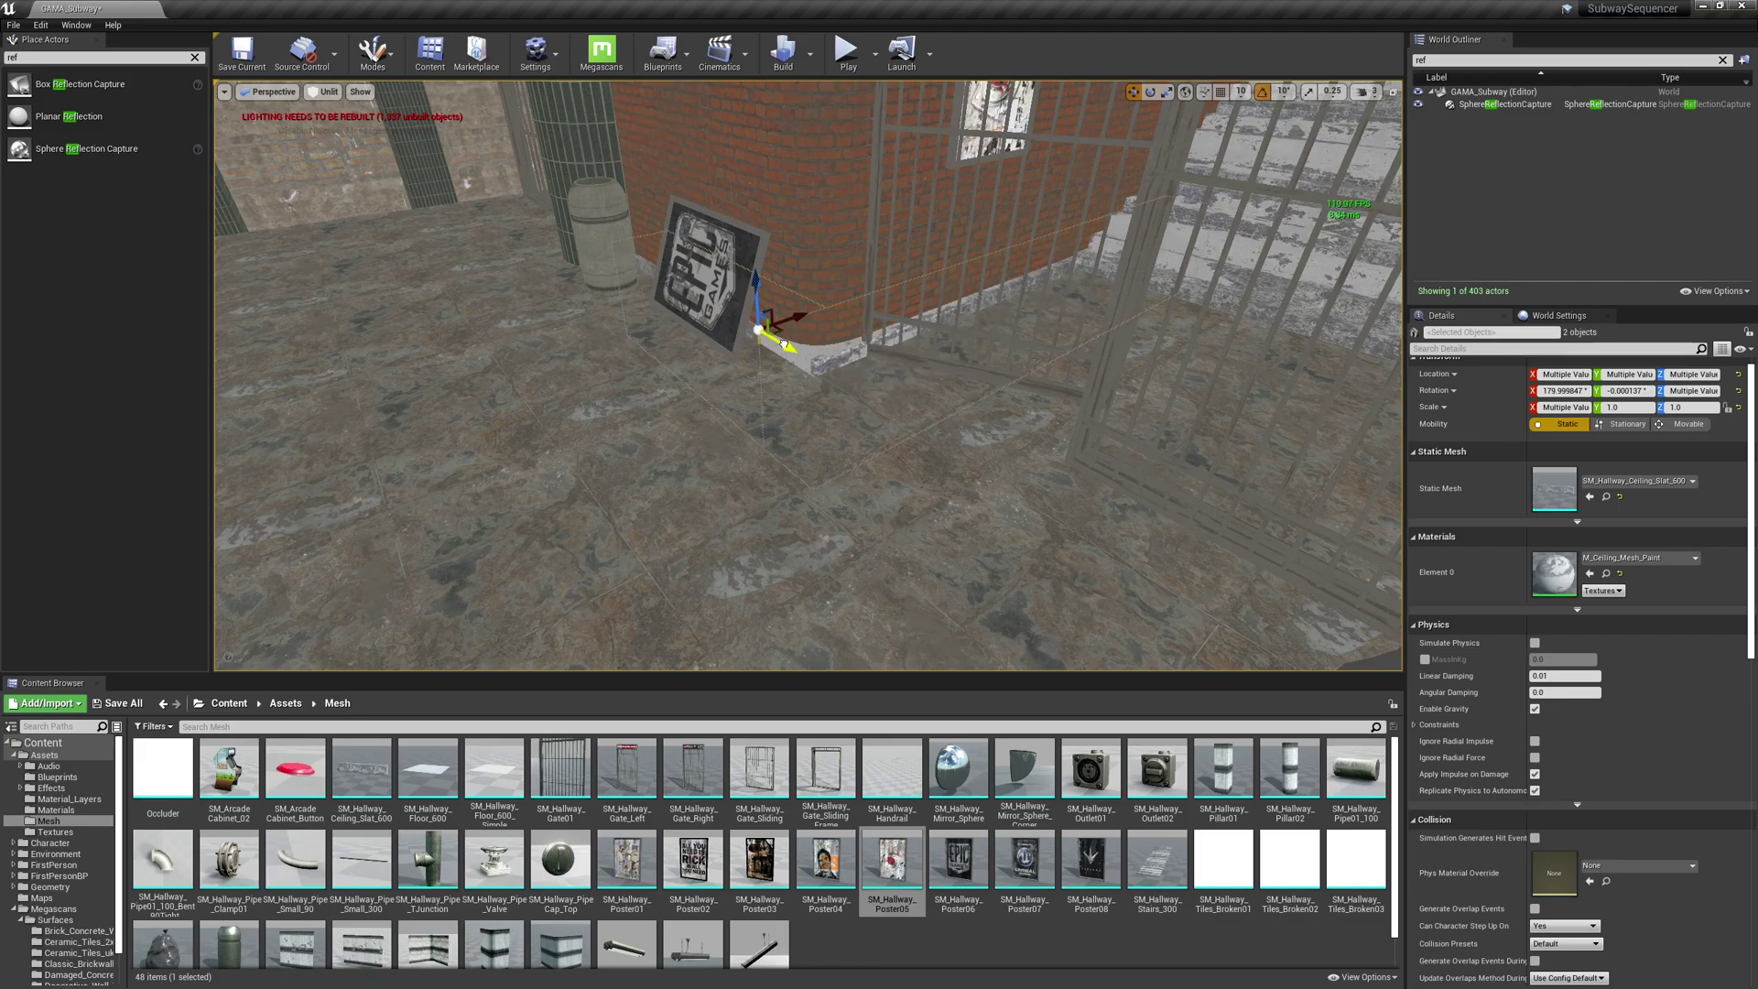
{"action": "right_click_drag", "start_coordinate": [783, 345], "coordinate": [855, 289]}
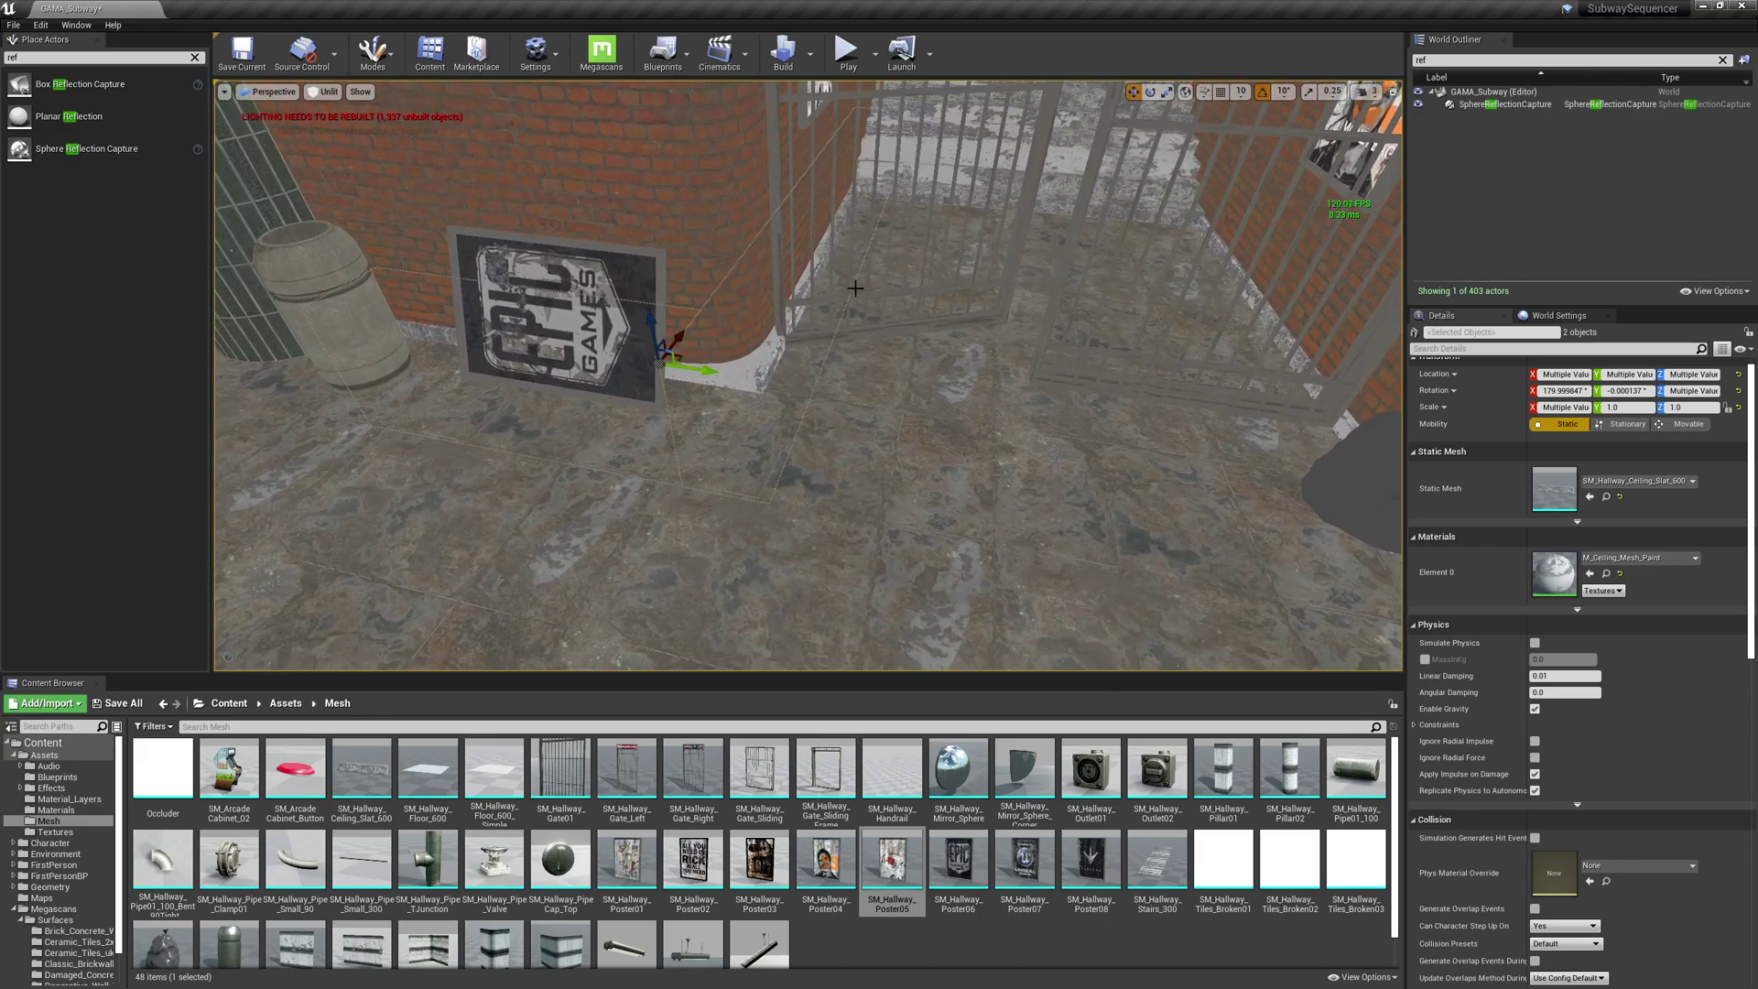
- Inspect both gate doors and the floor trim around the gate corners, and clear the selection
{"action": "left_click", "coordinate": [848, 335]}
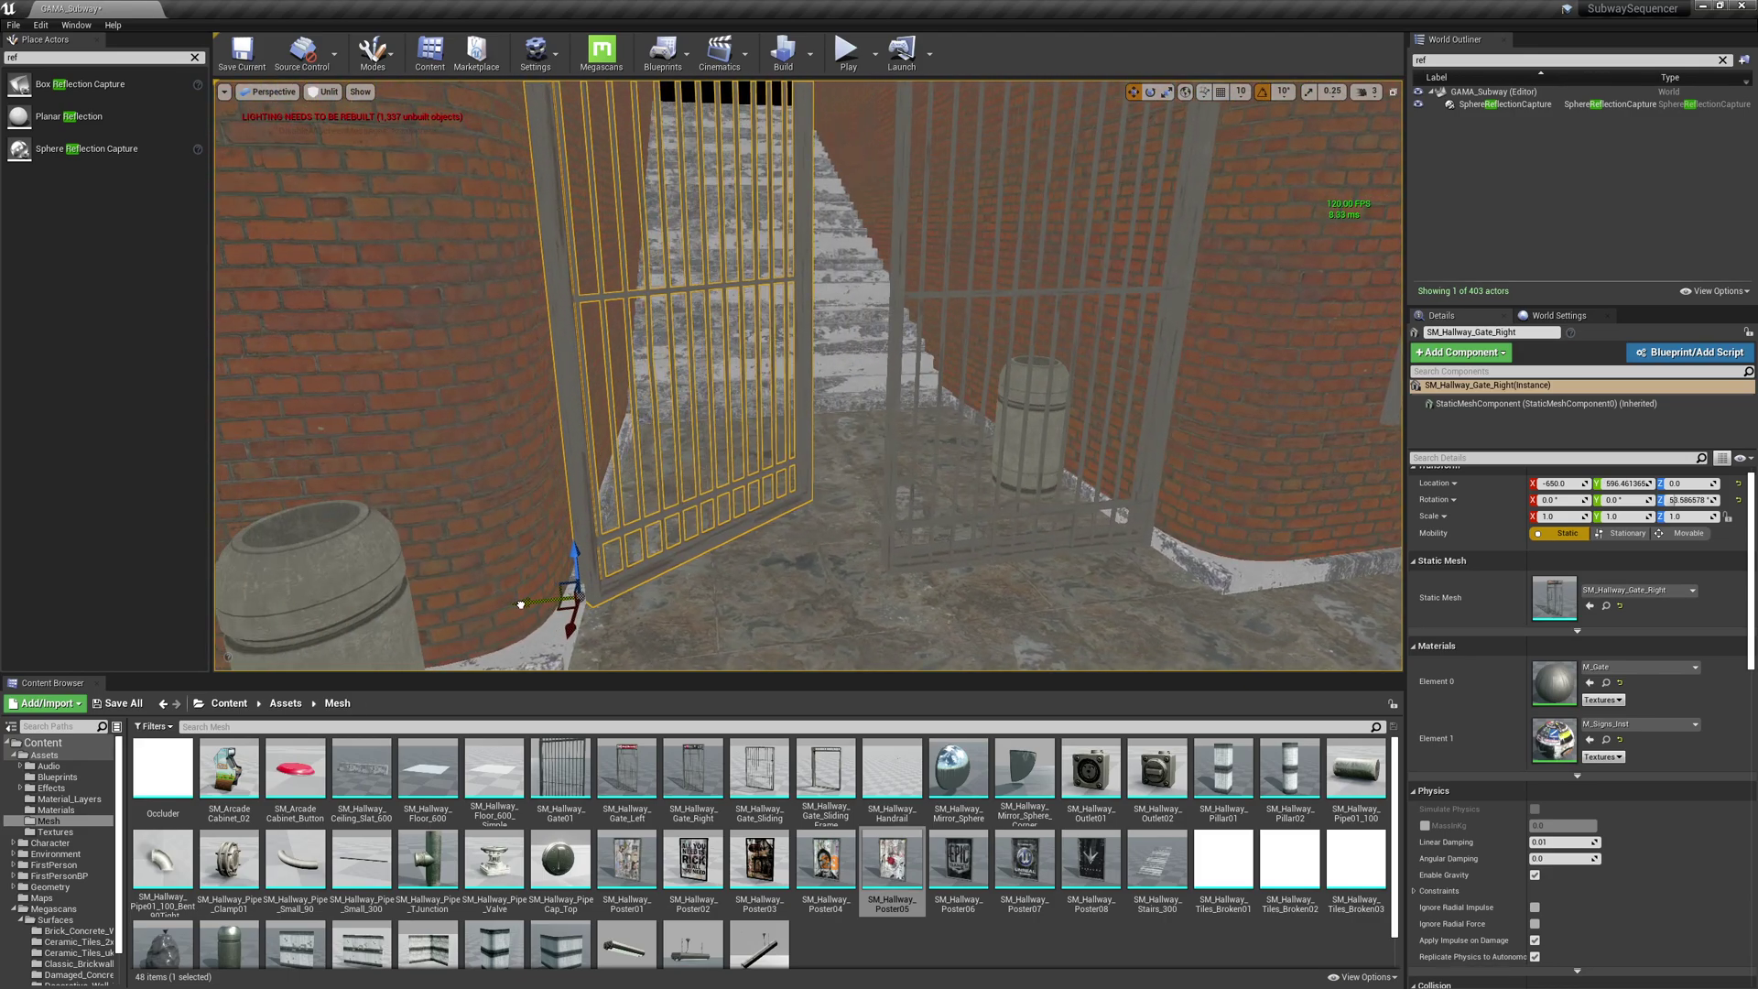
{"action": "left_click", "coordinate": [851, 549]}
{"action": "right_click_drag", "start_coordinate": [851, 550], "coordinate": [787, 549]}
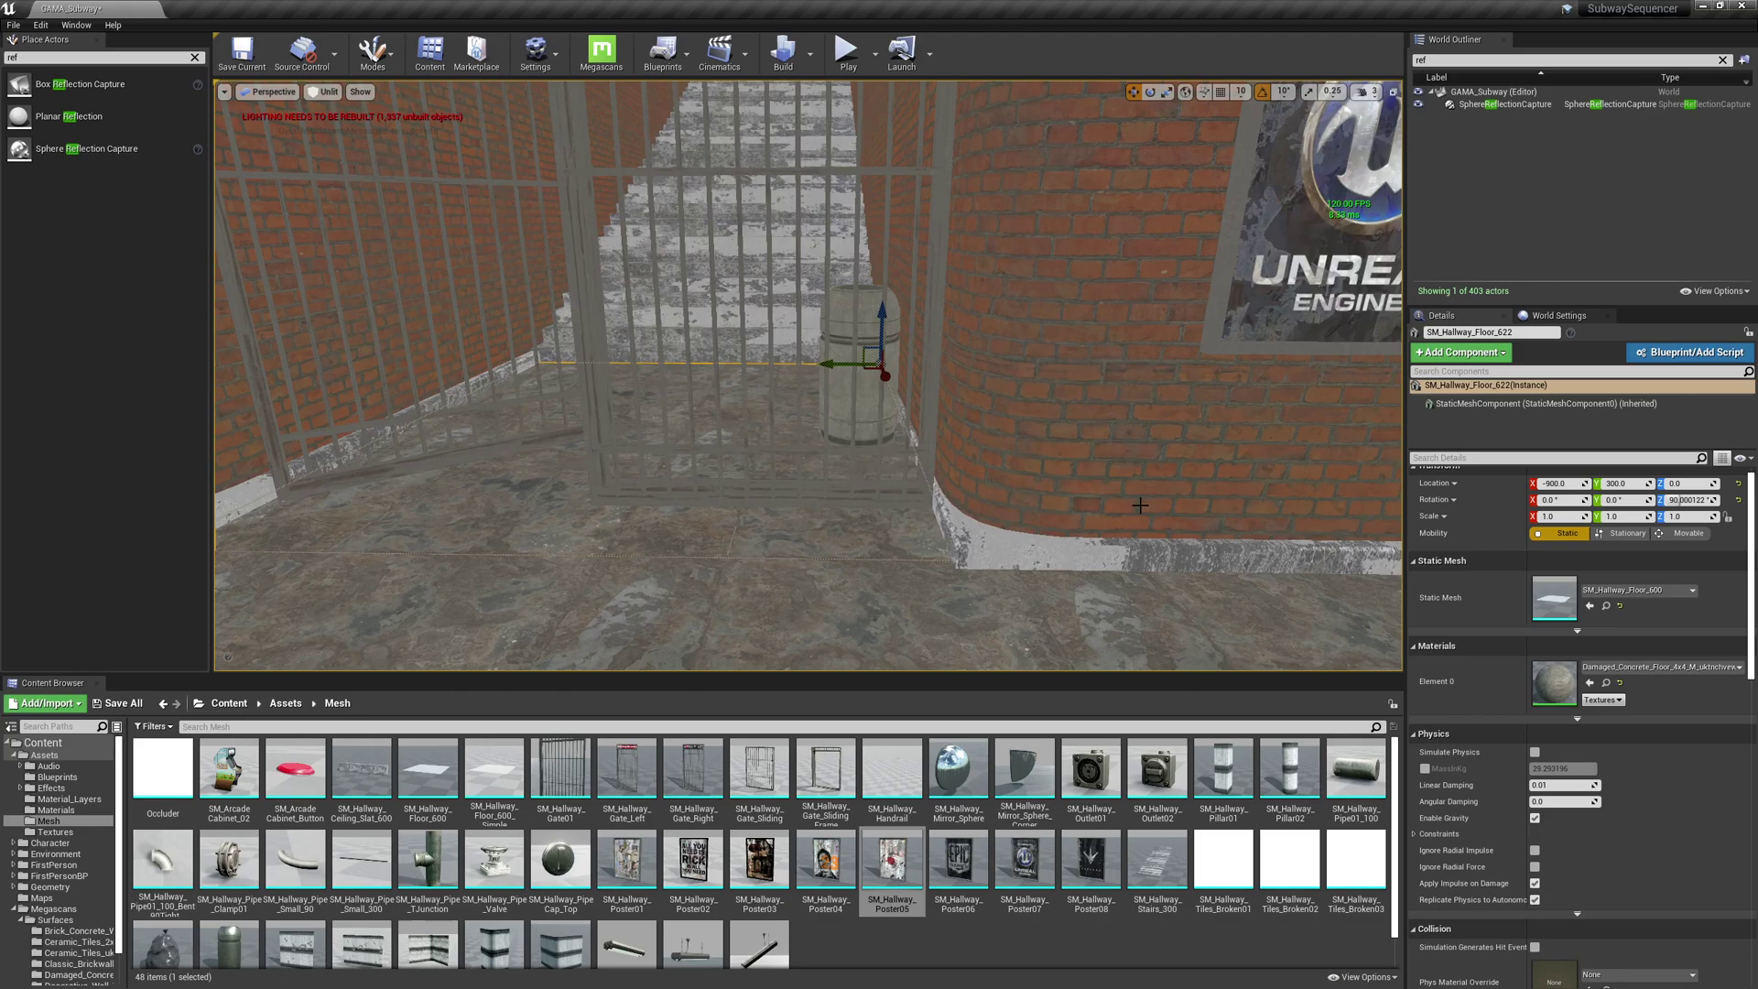
{"action": "left_click", "coordinate": [896, 472]}
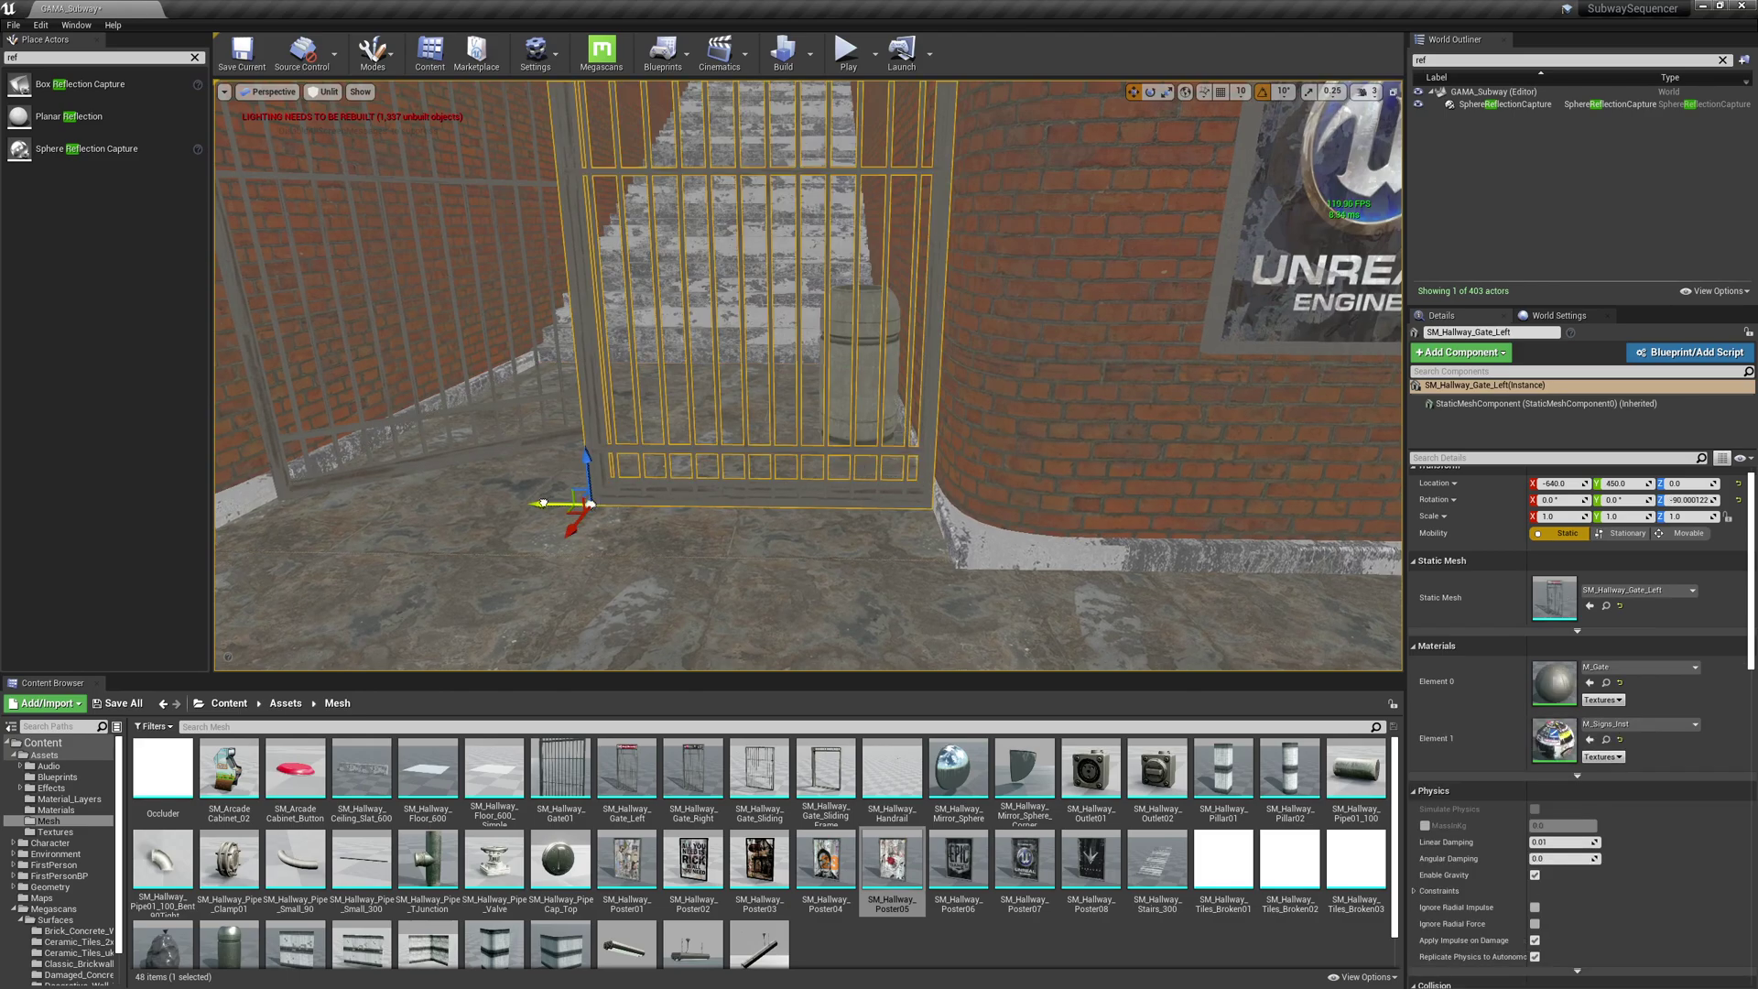
{"action": "key", "text": "s"}
{"action": "right_click_drag", "start_coordinate": [541, 504], "coordinate": [695, 394]}
{"action": "key", "text": "Escape"}
{"action": "right_click_drag", "start_coordinate": [1023, 593], "coordinate": [678, 593]}
{"action": "right_click_drag", "start_coordinate": [495, 422], "coordinate": [1040, 403]}
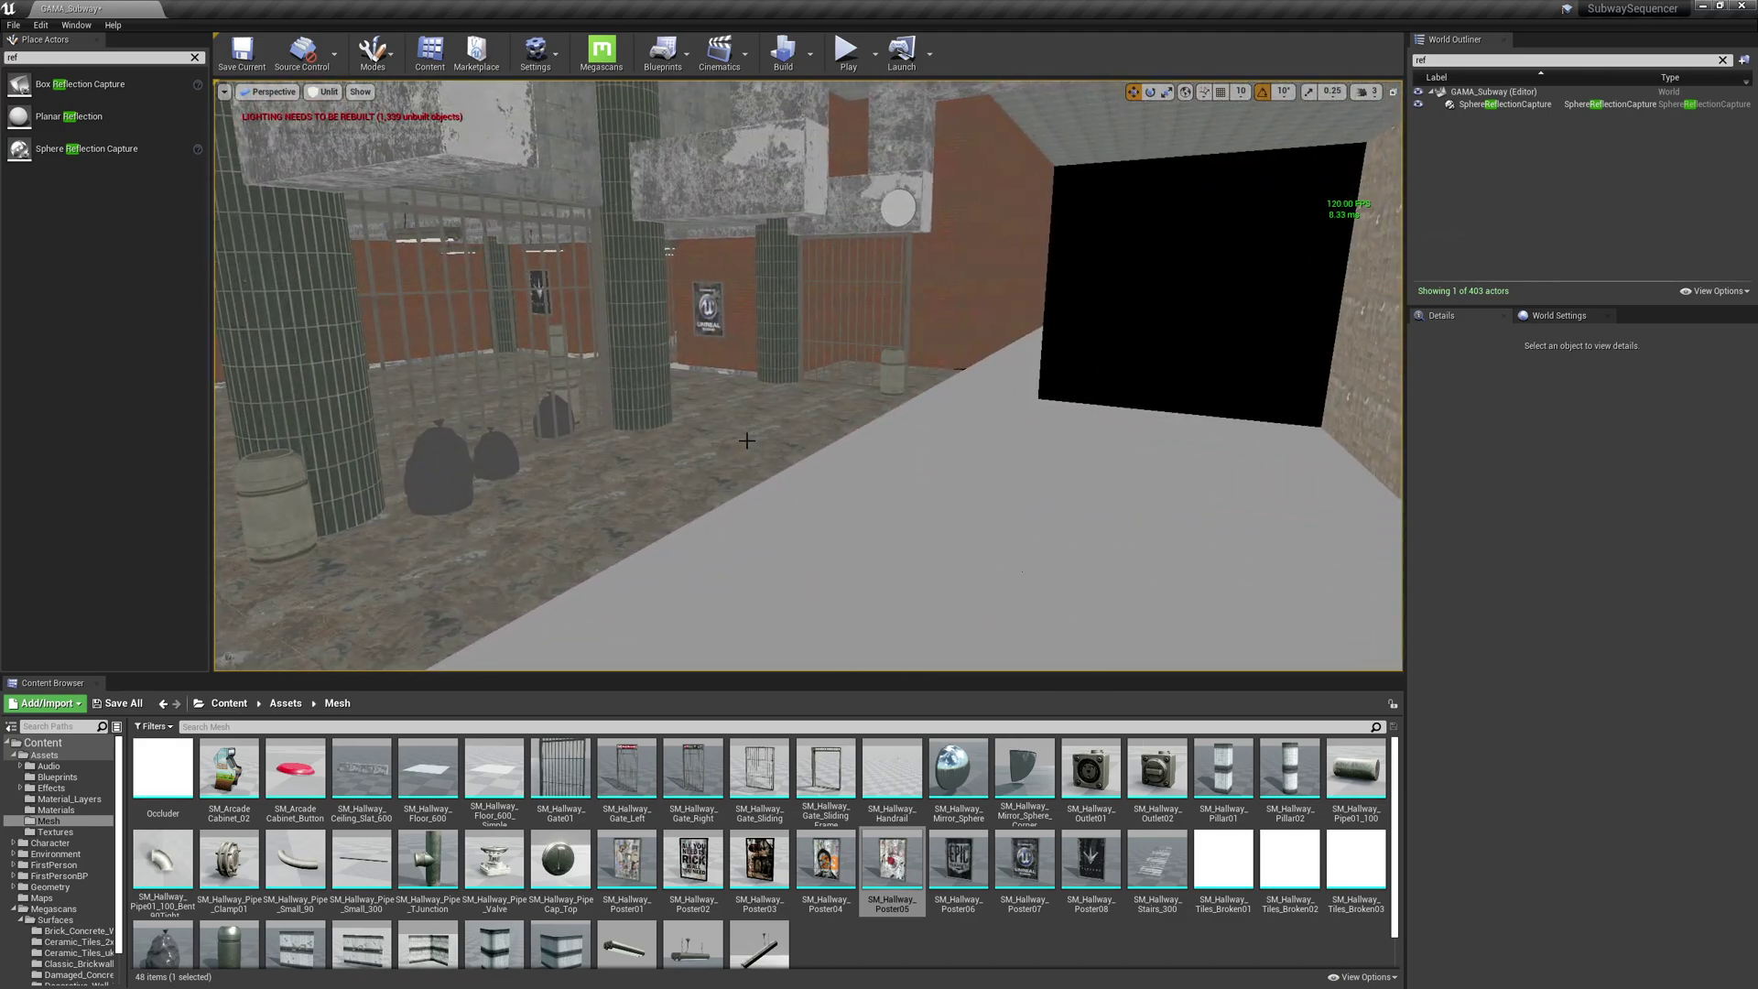
- Select all 14 grey panels along the platform's side wall and assign them the M_Floor_Water_Mesh_Paint_Inst material
{"action": "right_click_drag", "start_coordinate": [747, 440], "coordinate": [879, 408]}
{"action": "left_click", "coordinate": [892, 409]}
{"action": "right_click_drag", "start_coordinate": [917, 492], "coordinate": [761, 426]}
{"action": "left_click", "coordinate": [528, 261]}
{"action": "left_click", "coordinate": [600, 277], "text": "ctrl"}
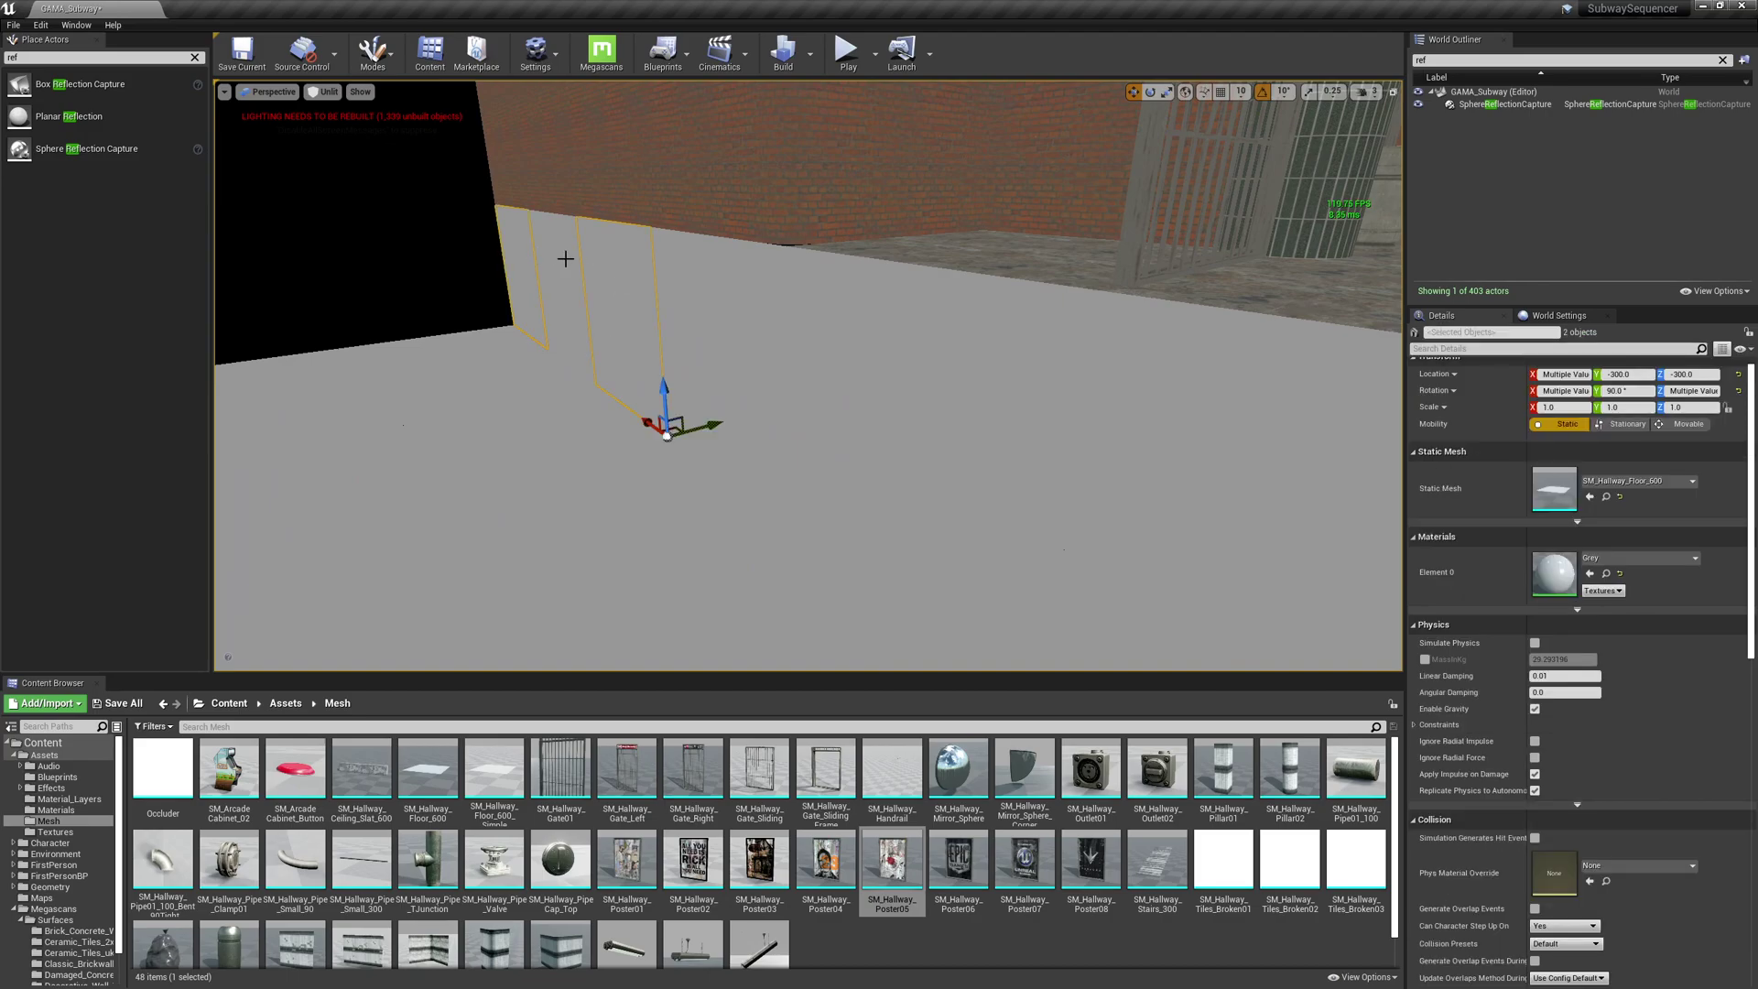
{"action": "left_click", "coordinate": [565, 259], "text": "ctrl"}
{"action": "left_click", "coordinate": [737, 302], "text": "ctrl"}
{"action": "left_click", "coordinate": [852, 331], "text": "ctrl"}
{"action": "left_click", "coordinate": [1164, 412], "text": "ctrl"}
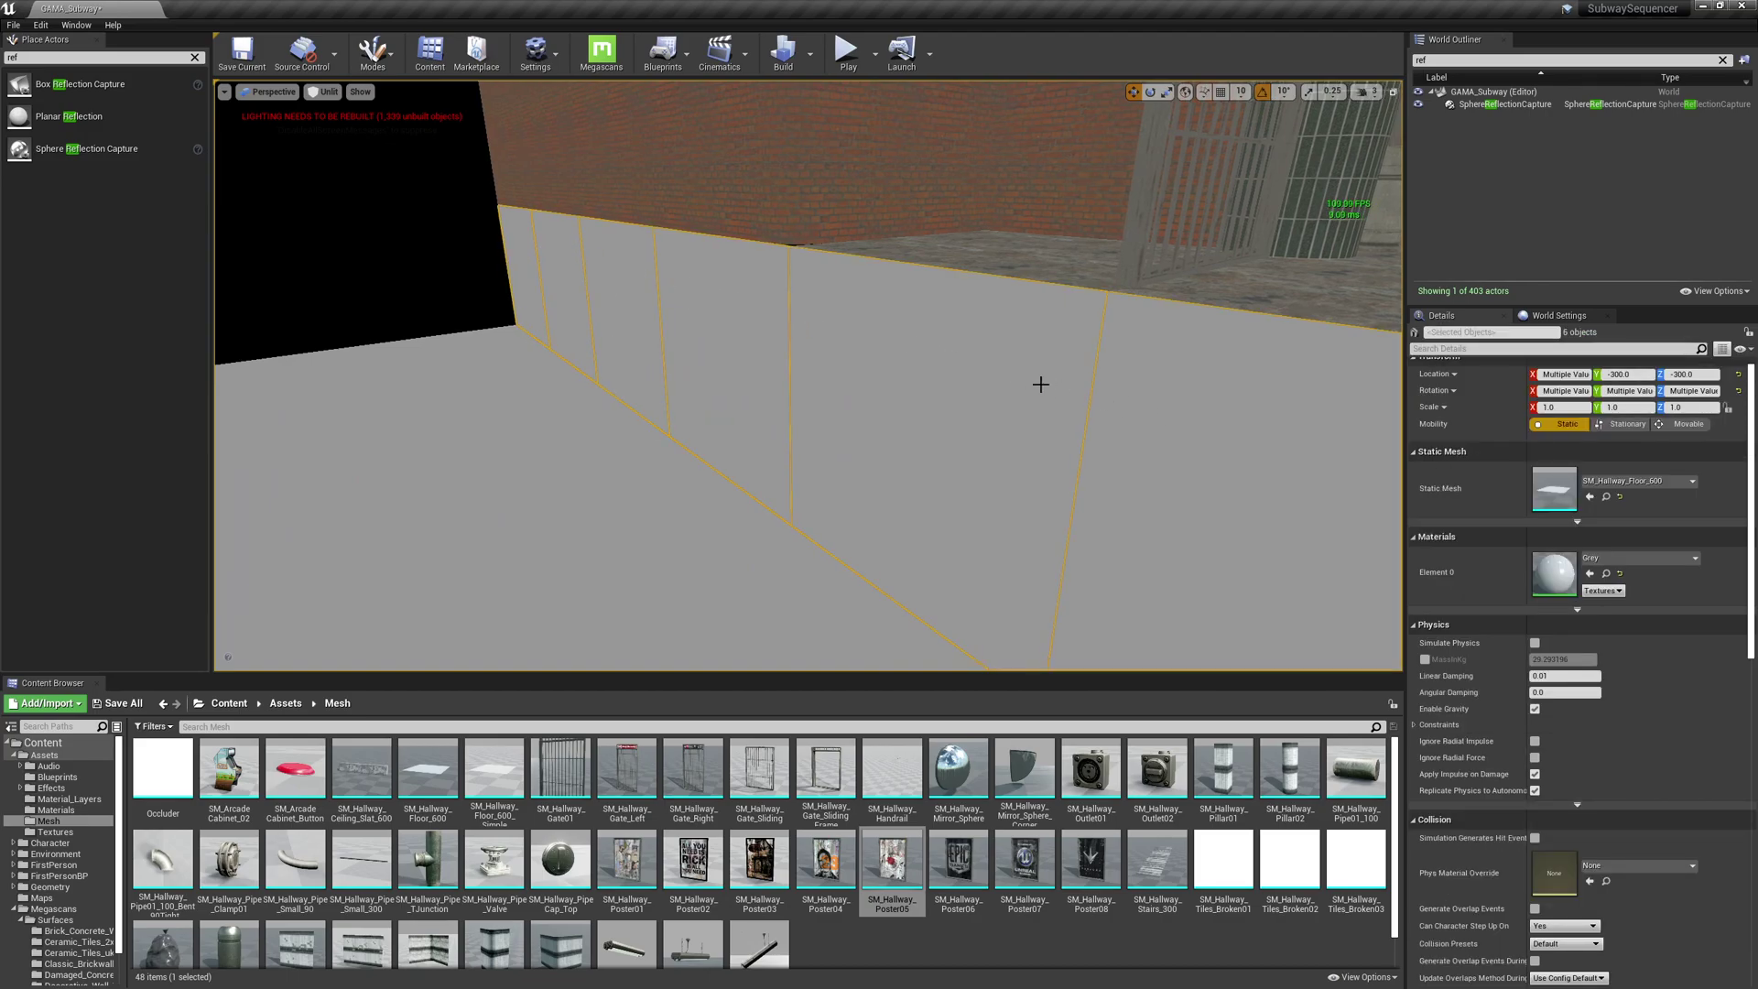
{"action": "right_click_drag", "start_coordinate": [1040, 384], "coordinate": [894, 361]}
{"action": "left_click", "coordinate": [949, 361], "text": "ctrl"}
{"action": "left_click", "coordinate": [968, 314], "text": "ctrl"}
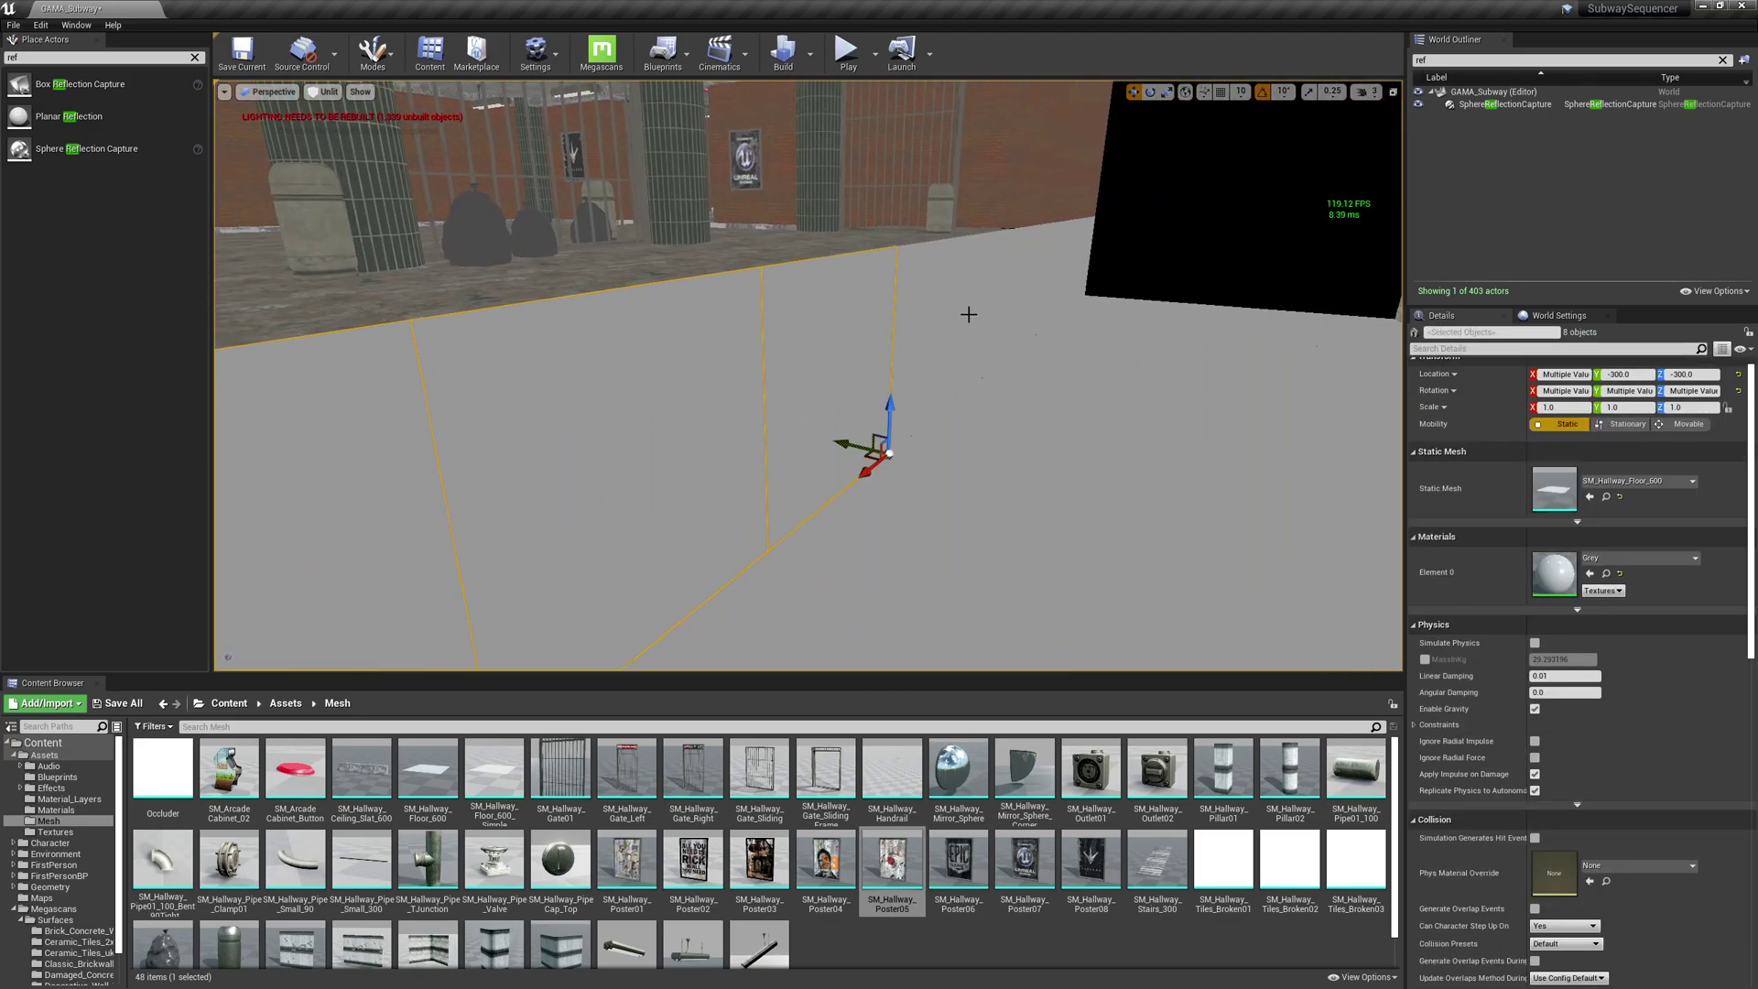
{"action": "left_click", "coordinate": [969, 314], "text": "ctrl"}
{"action": "left_click", "coordinate": [1034, 276], "text": "ctrl"}
{"action": "left_click", "coordinate": [1076, 242], "text": "ctrl"}
{"action": "left_click", "coordinate": [1089, 238], "text": "ctrl"}
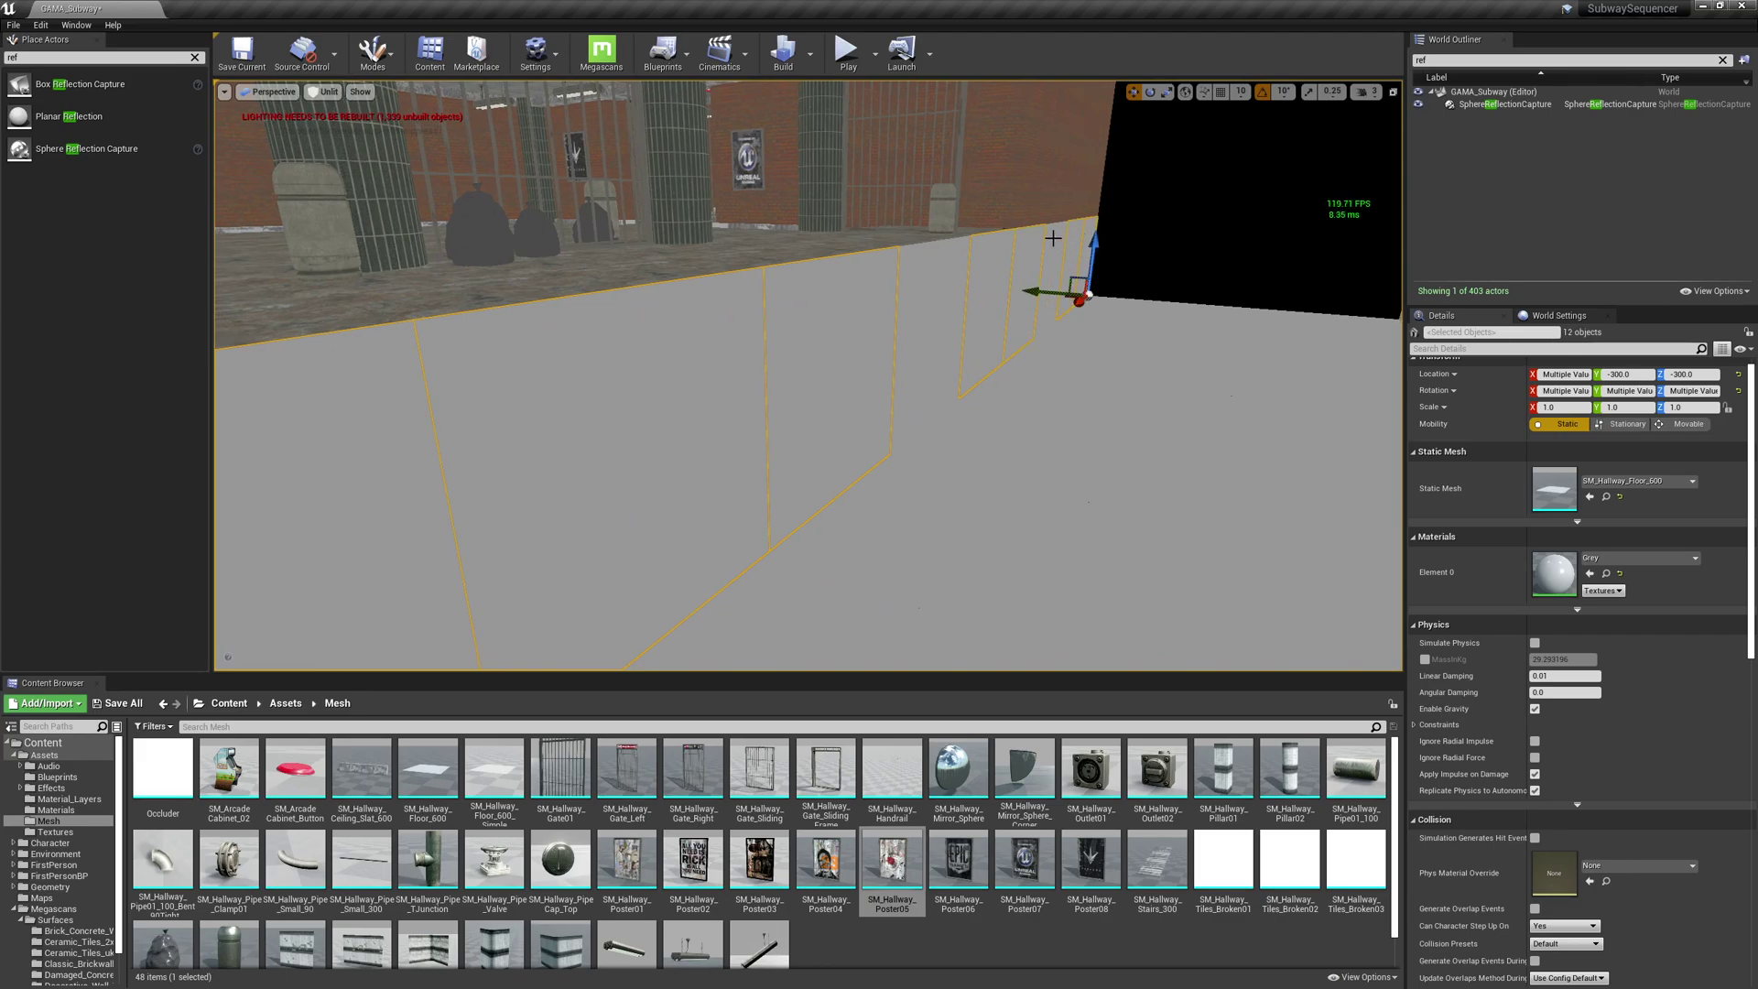
{"action": "left_click", "coordinate": [1036, 250], "text": "ctrl"}
{"action": "left_click", "coordinate": [947, 302], "text": "ctrl"}
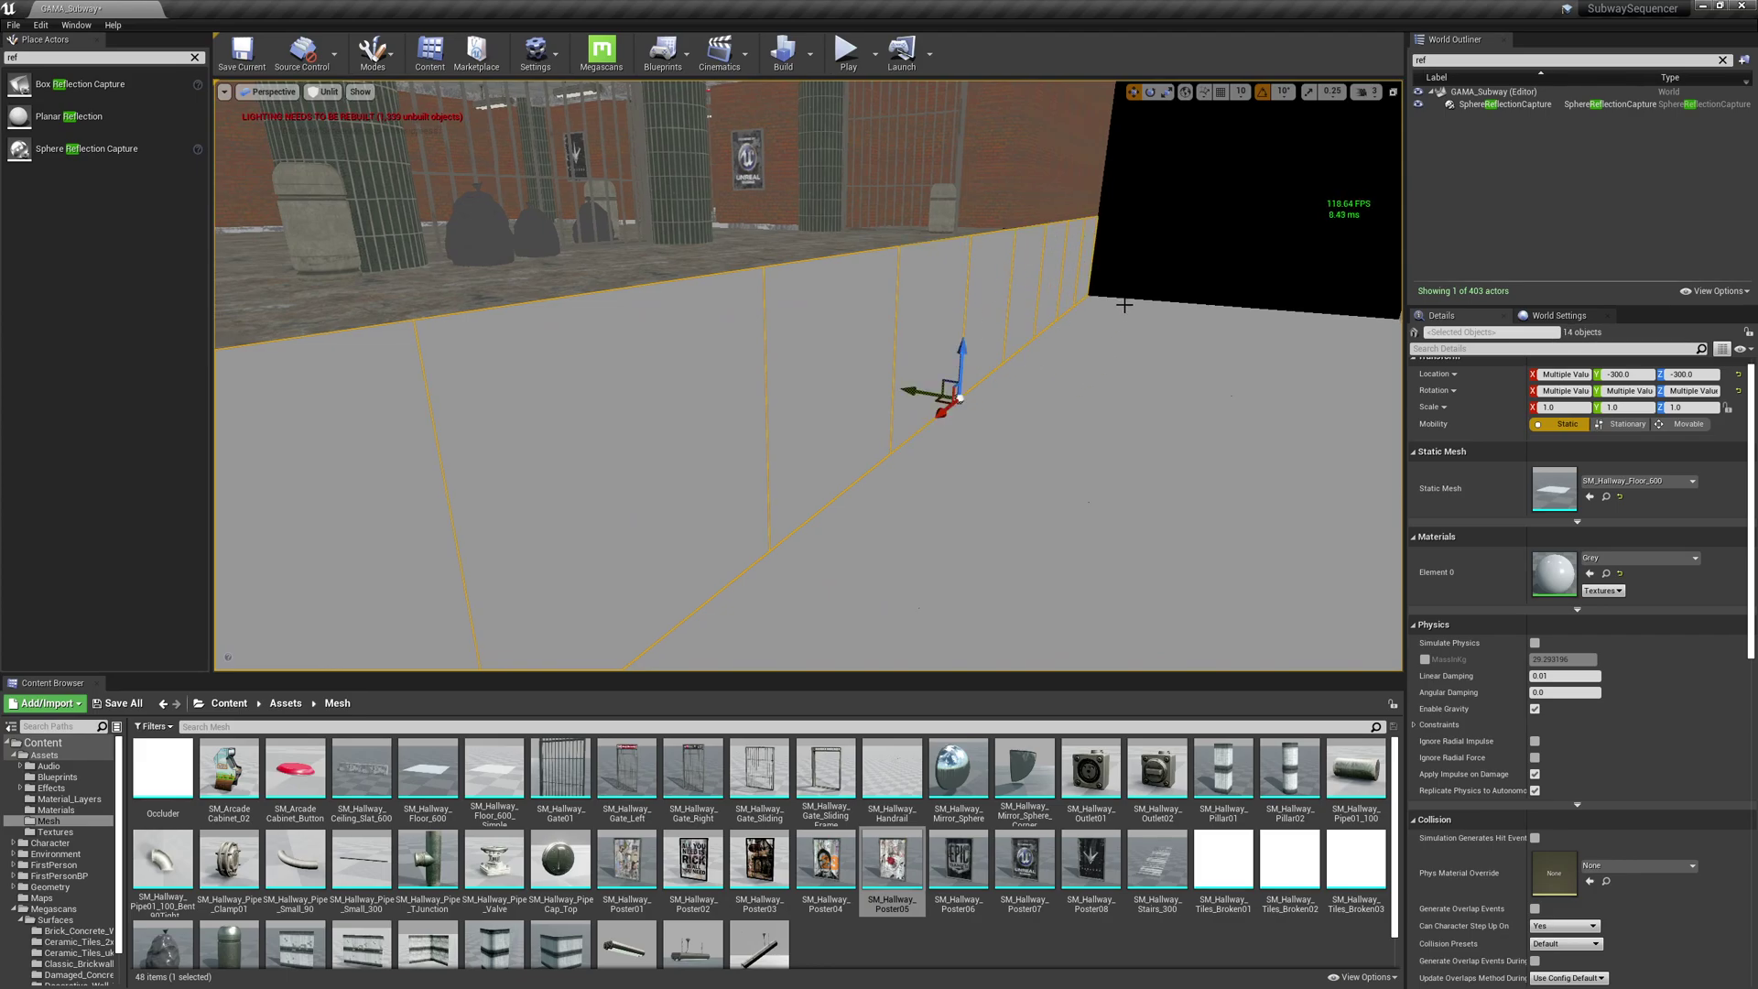
{"action": "right_click_drag", "start_coordinate": [1054, 303], "coordinate": [977, 290]}
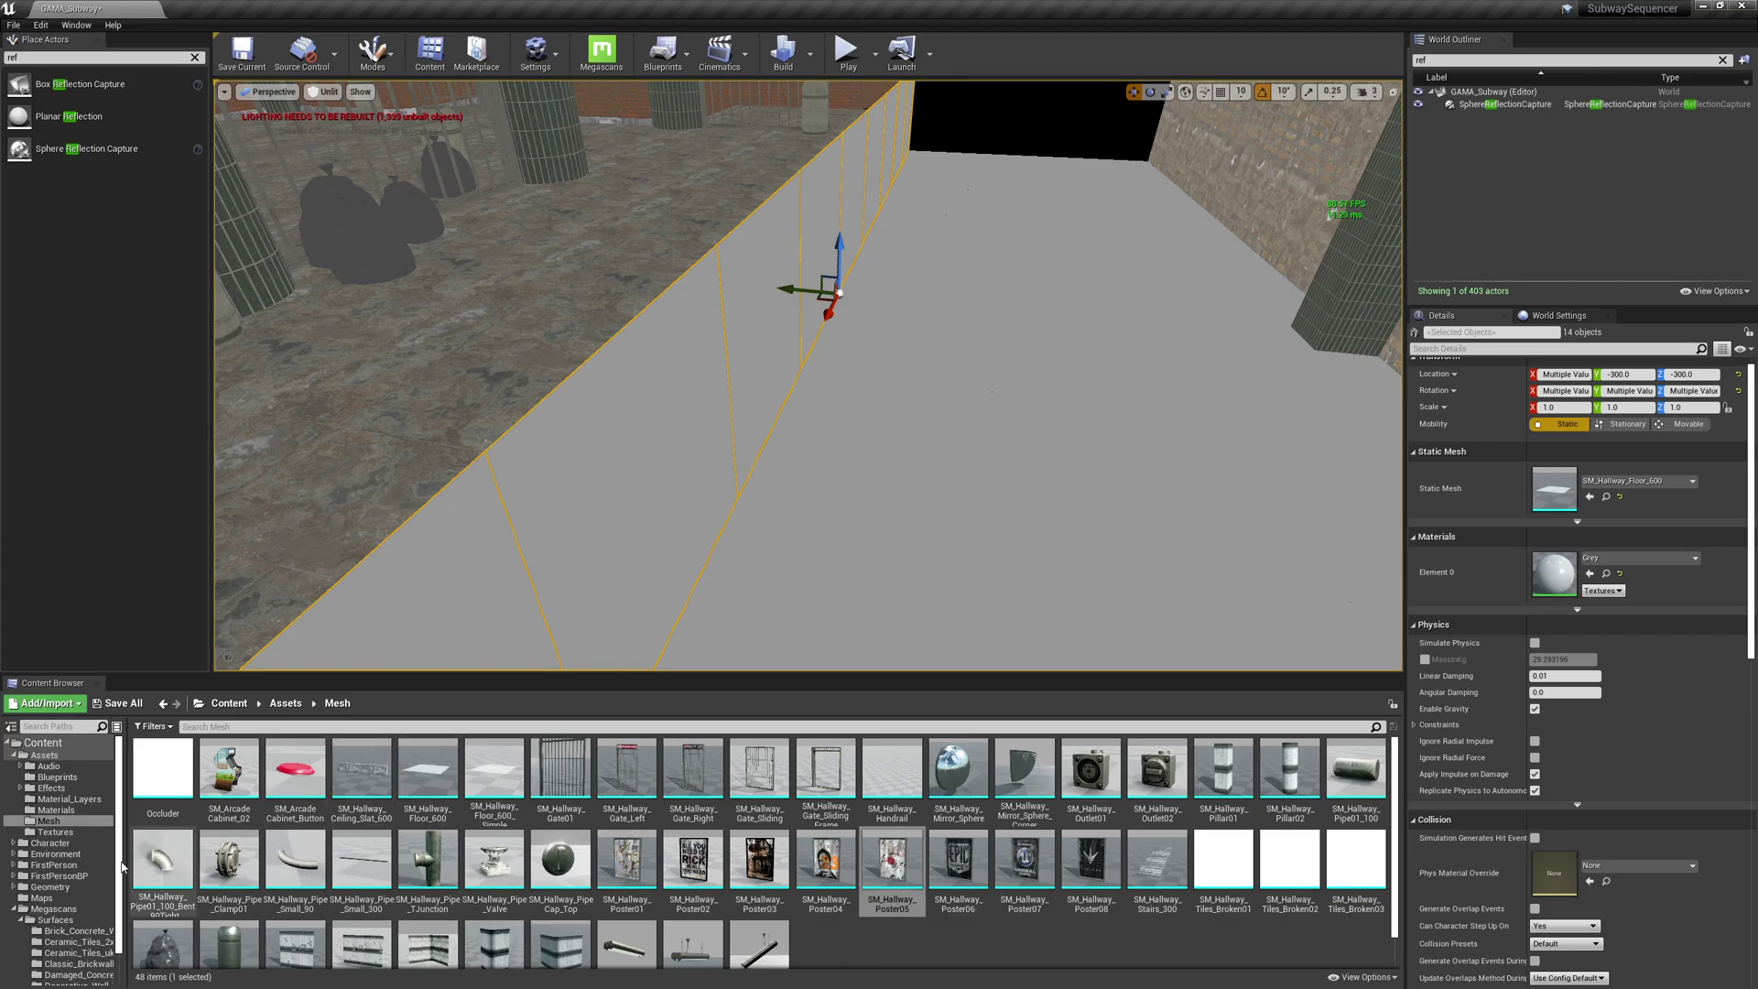
{"action": "left_click", "coordinate": [56, 810]}
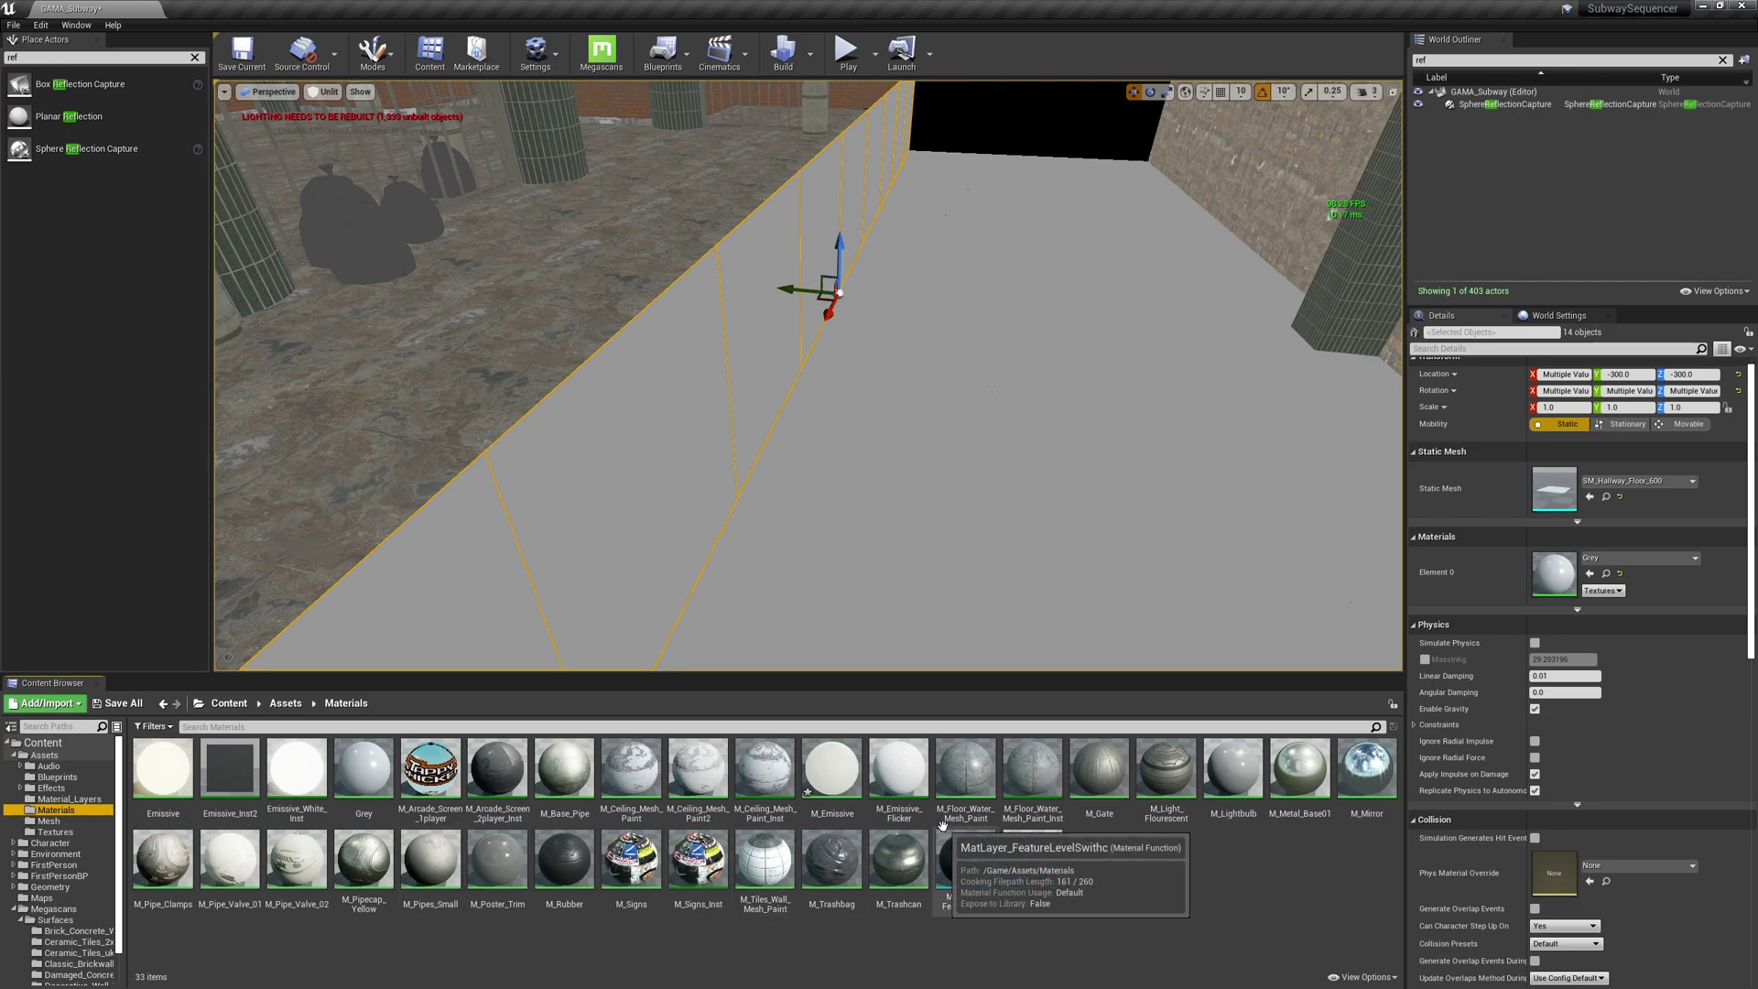
{"action": "left_click_drag", "start_coordinate": [1032, 778], "coordinate": [1611, 572]}
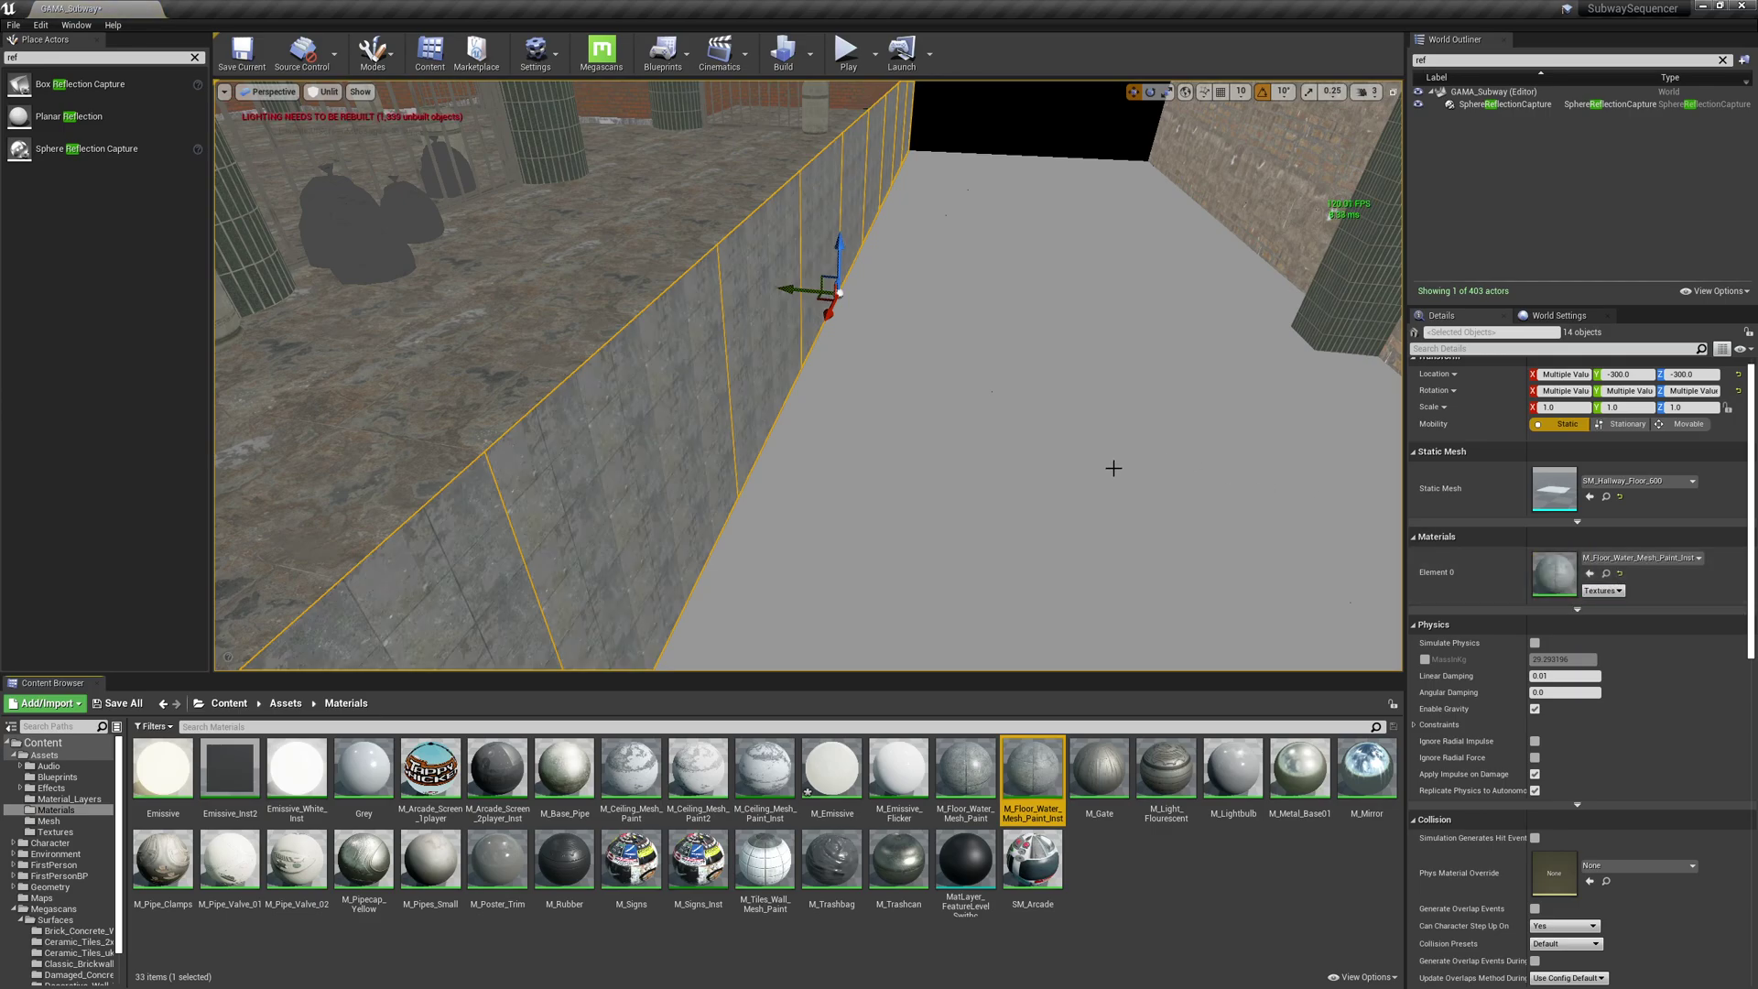
{"action": "right_click_drag", "start_coordinate": [1072, 454], "coordinate": [1152, 384]}
{"action": "key", "text": "a"}
{"action": "right_click_drag", "start_coordinate": [980, 445], "coordinate": [1072, 454]}
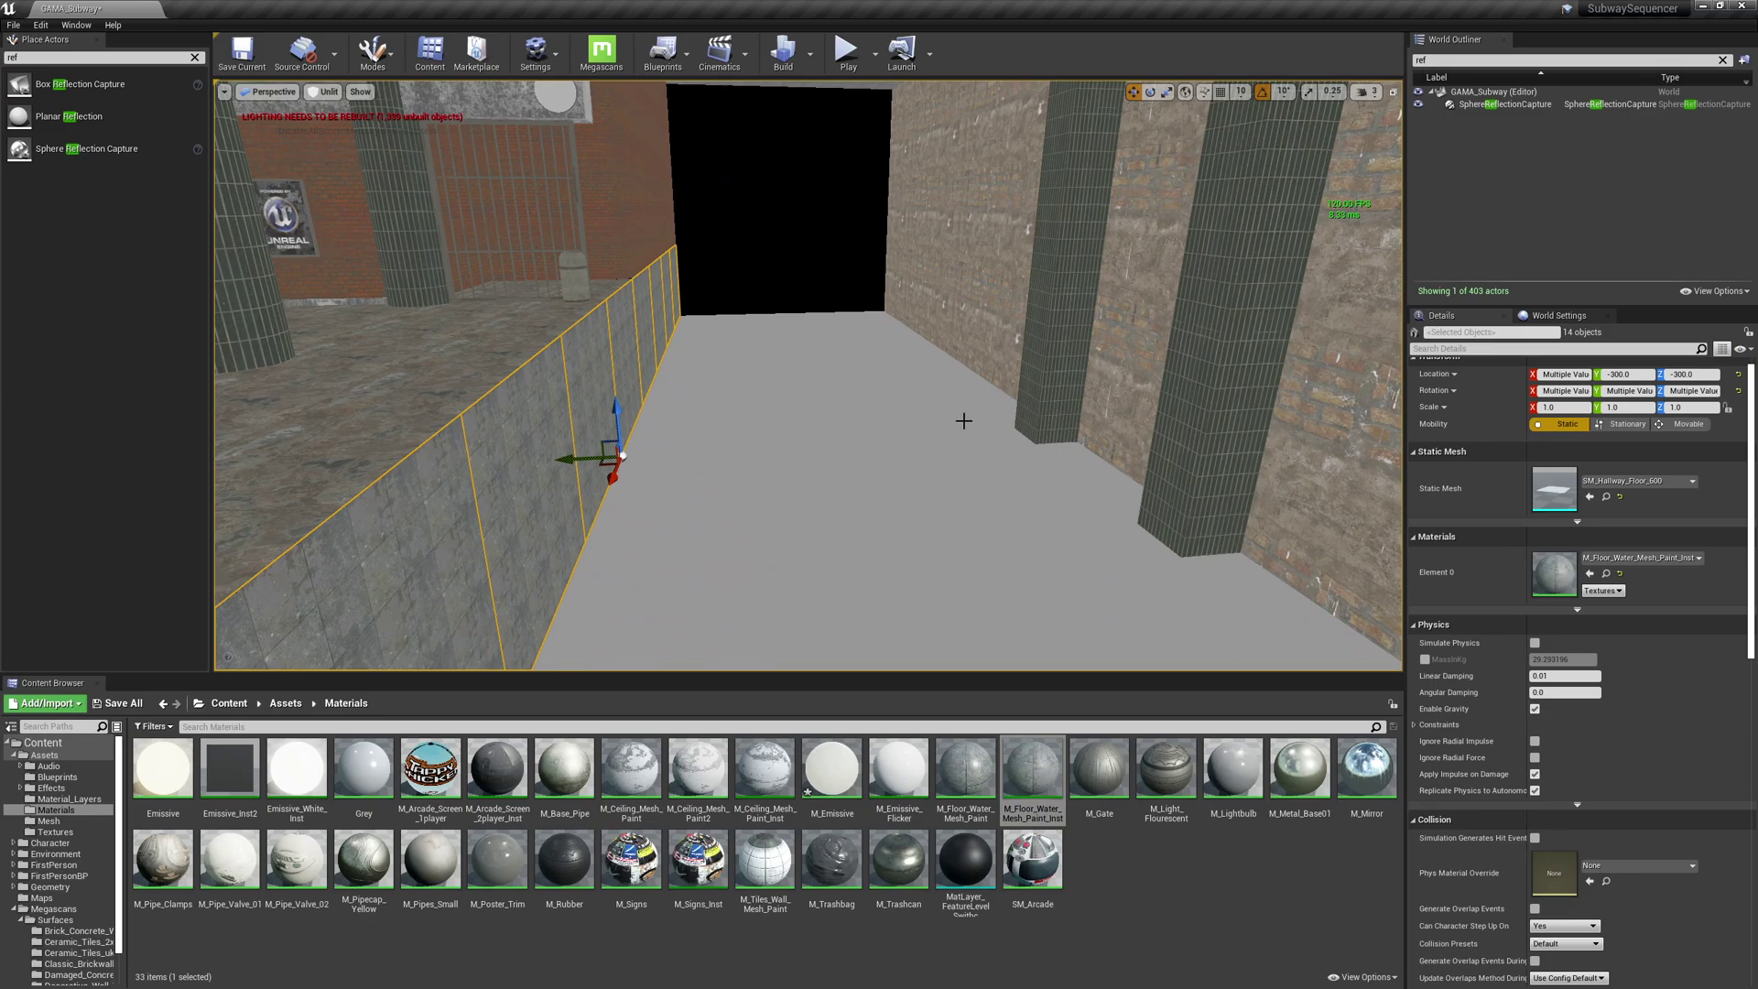
{"action": "right_click_drag", "start_coordinate": [732, 316], "coordinate": [735, 312]}
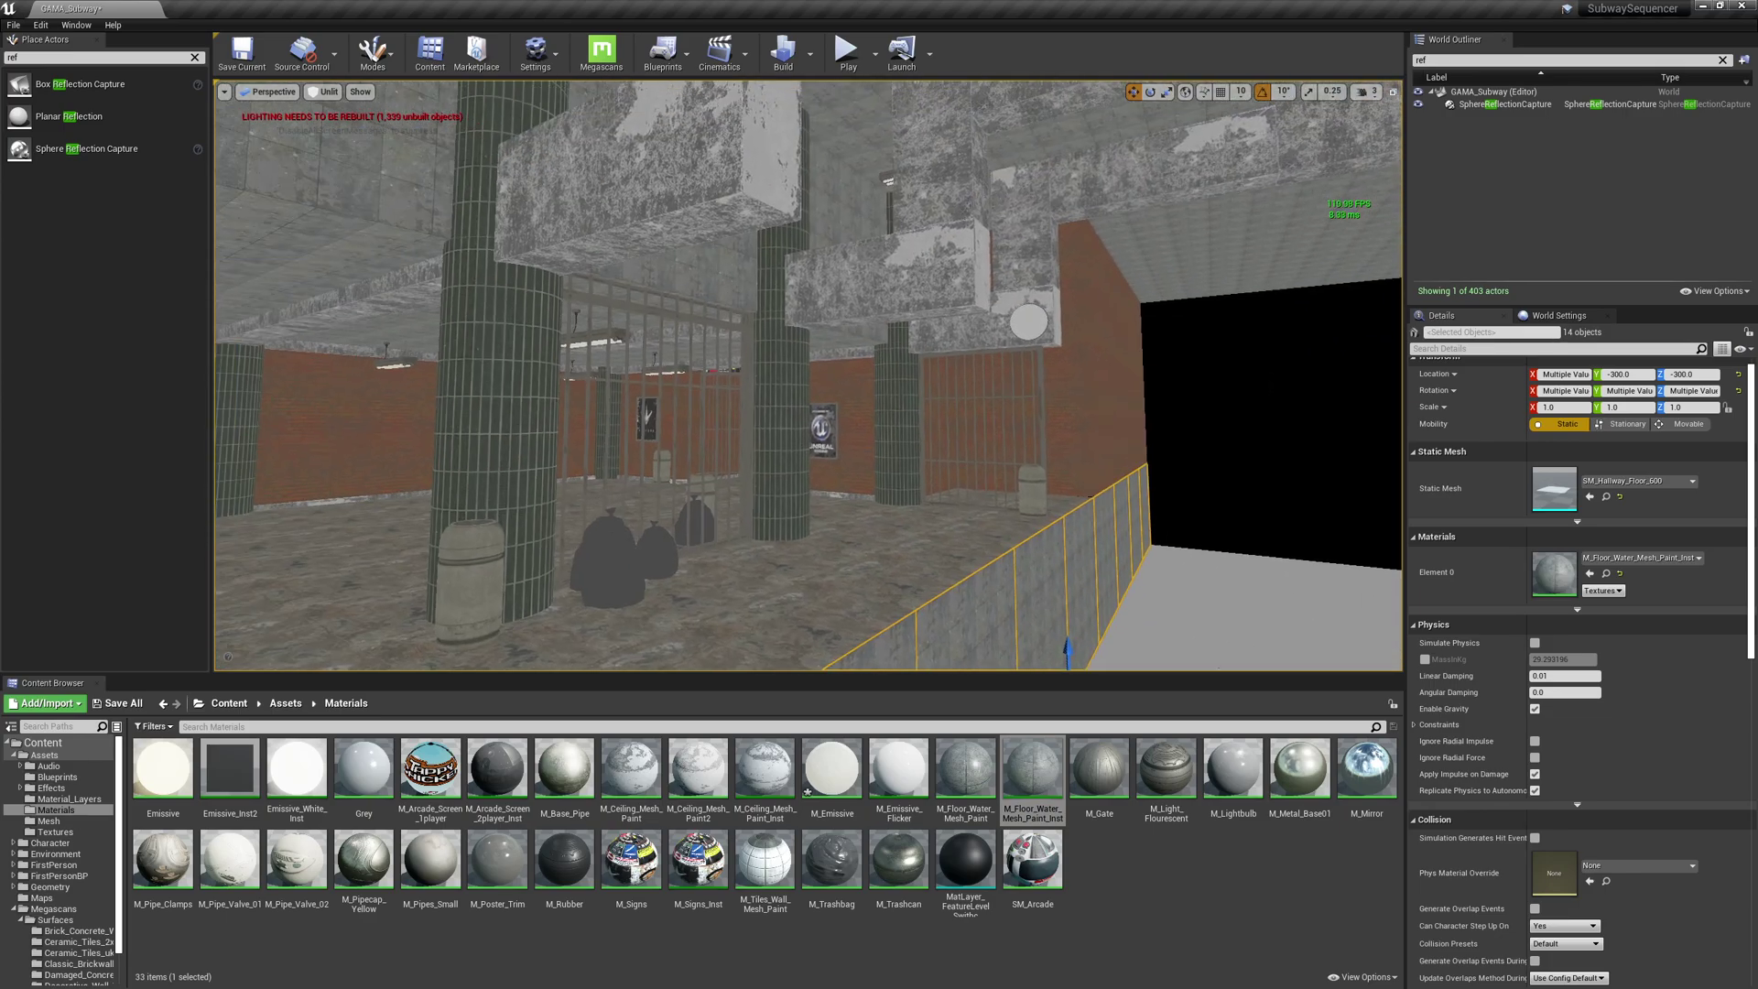
- Try fitting a copy of the ceiling slat, turned parallel to the platform edge, flush into the edge
{"action": "left_click", "coordinate": [673, 204]}
{"action": "right_click_drag", "start_coordinate": [1007, 315], "coordinate": [987, 323]}
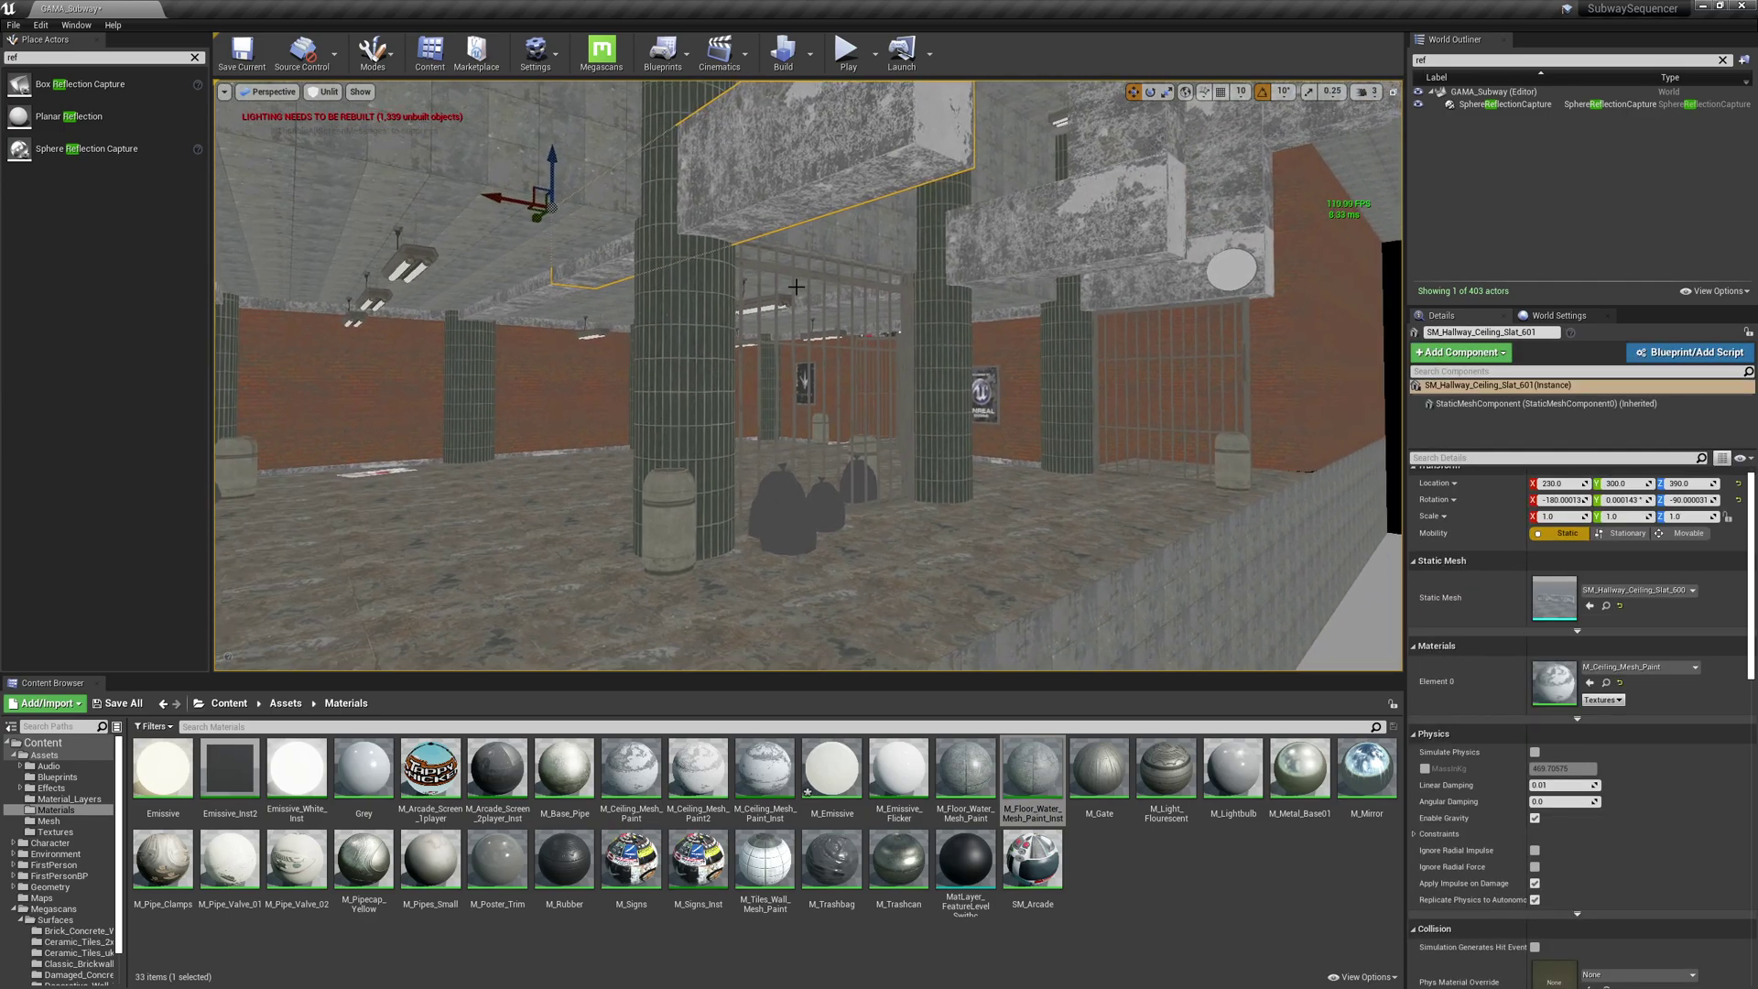
{"action": "right_click_drag", "start_coordinate": [560, 151], "coordinate": [540, 161]}
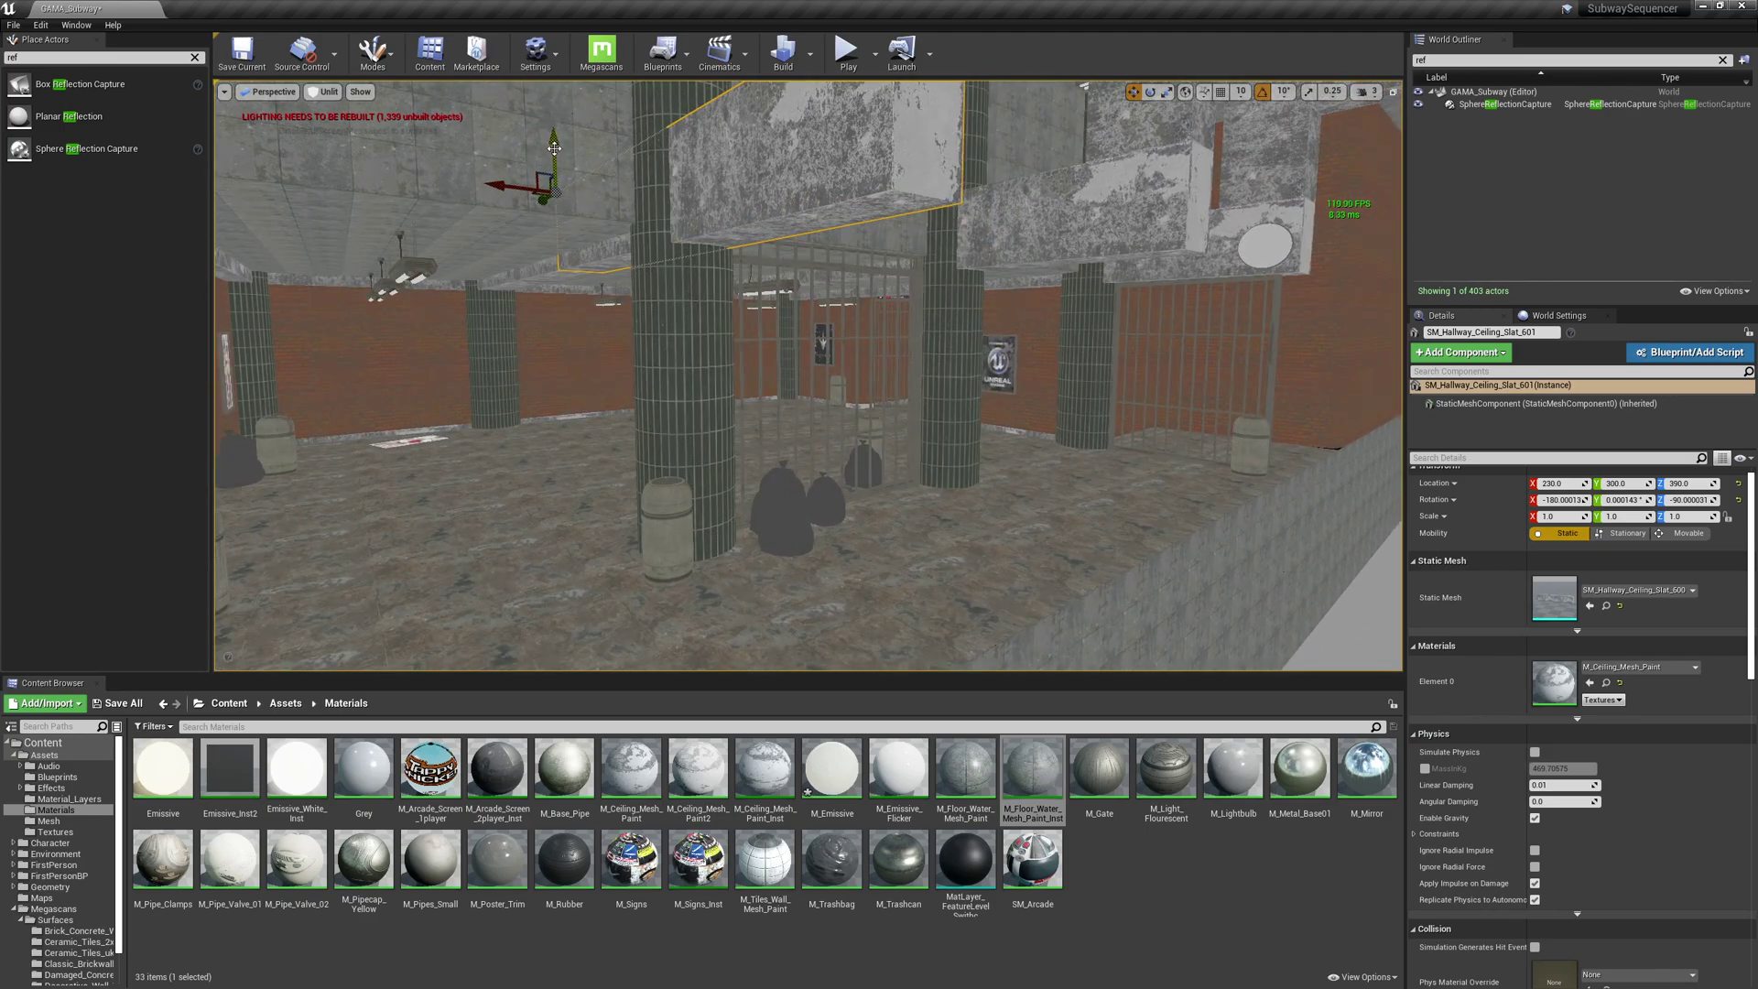
{"action": "left_click_drag", "start_coordinate": [554, 148], "coordinate": [686, 449], "text": "alt"}
{"action": "key", "text": "e"}
{"action": "key", "text": "w"}
{"action": "left_click_drag", "start_coordinate": [550, 429], "coordinate": [893, 593]}
{"action": "right_click_drag", "start_coordinate": [892, 593], "coordinate": [1007, 605]}
{"action": "right_click_drag", "start_coordinate": [795, 235], "coordinate": [784, 228]}
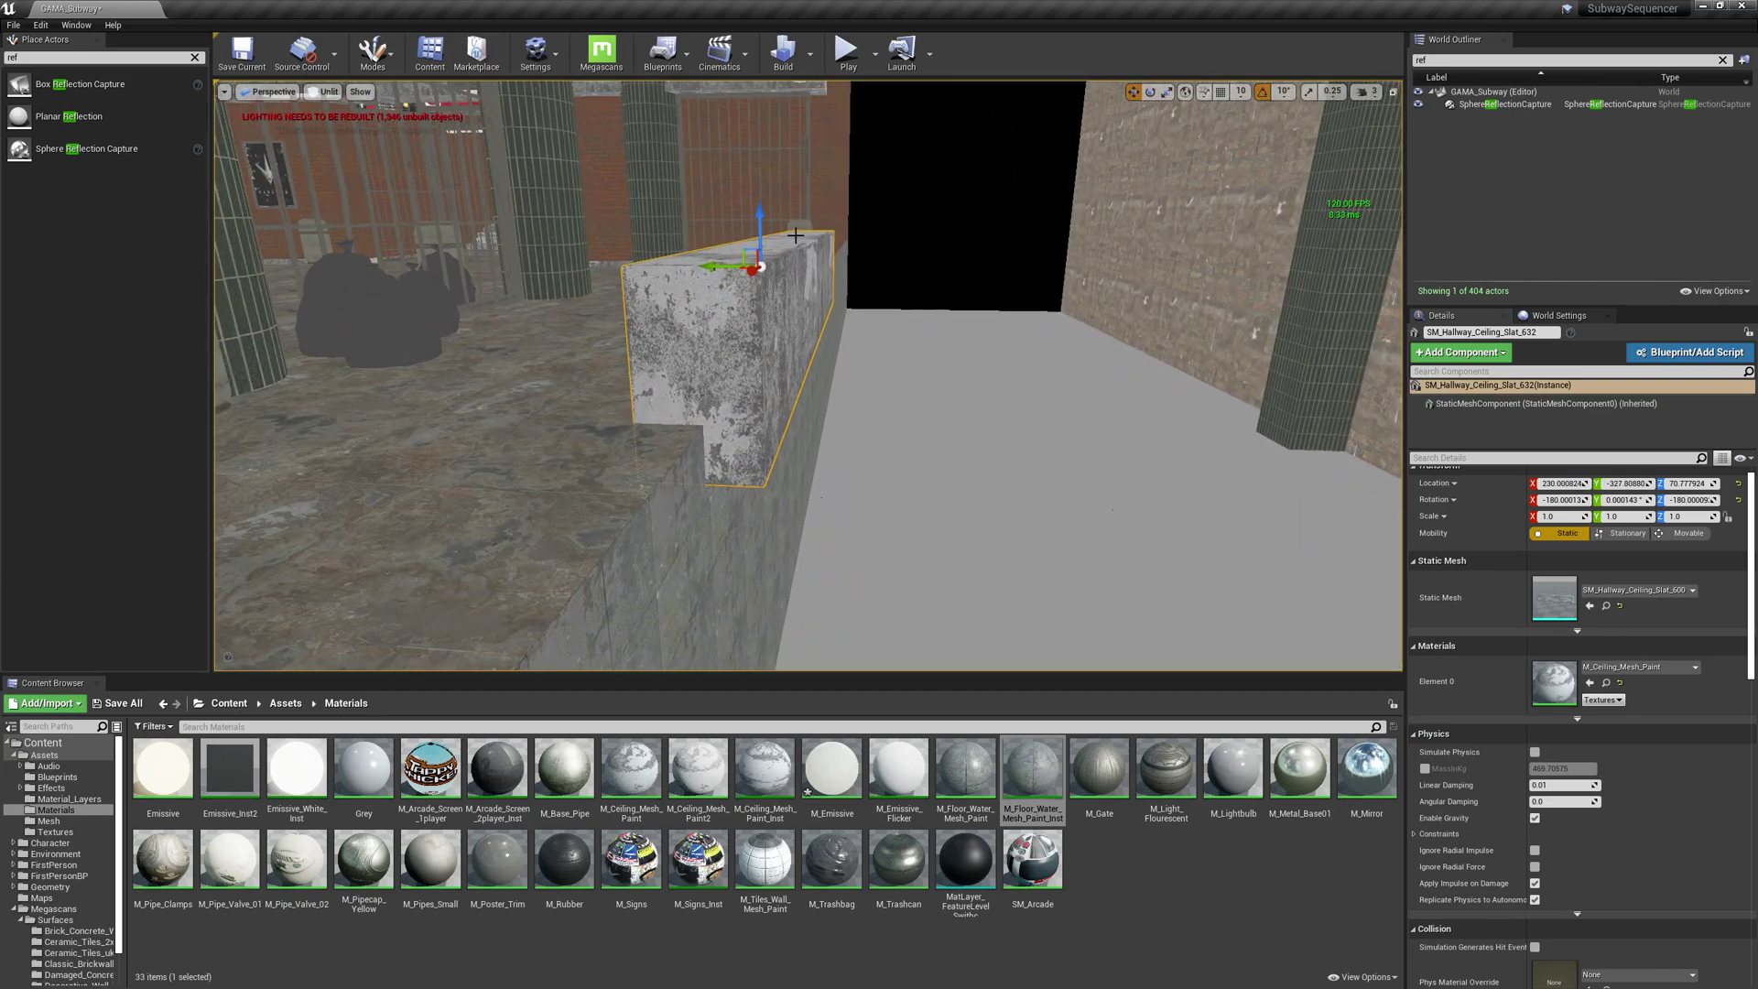
{"action": "left_click_drag", "start_coordinate": [762, 221], "coordinate": [660, 427]}
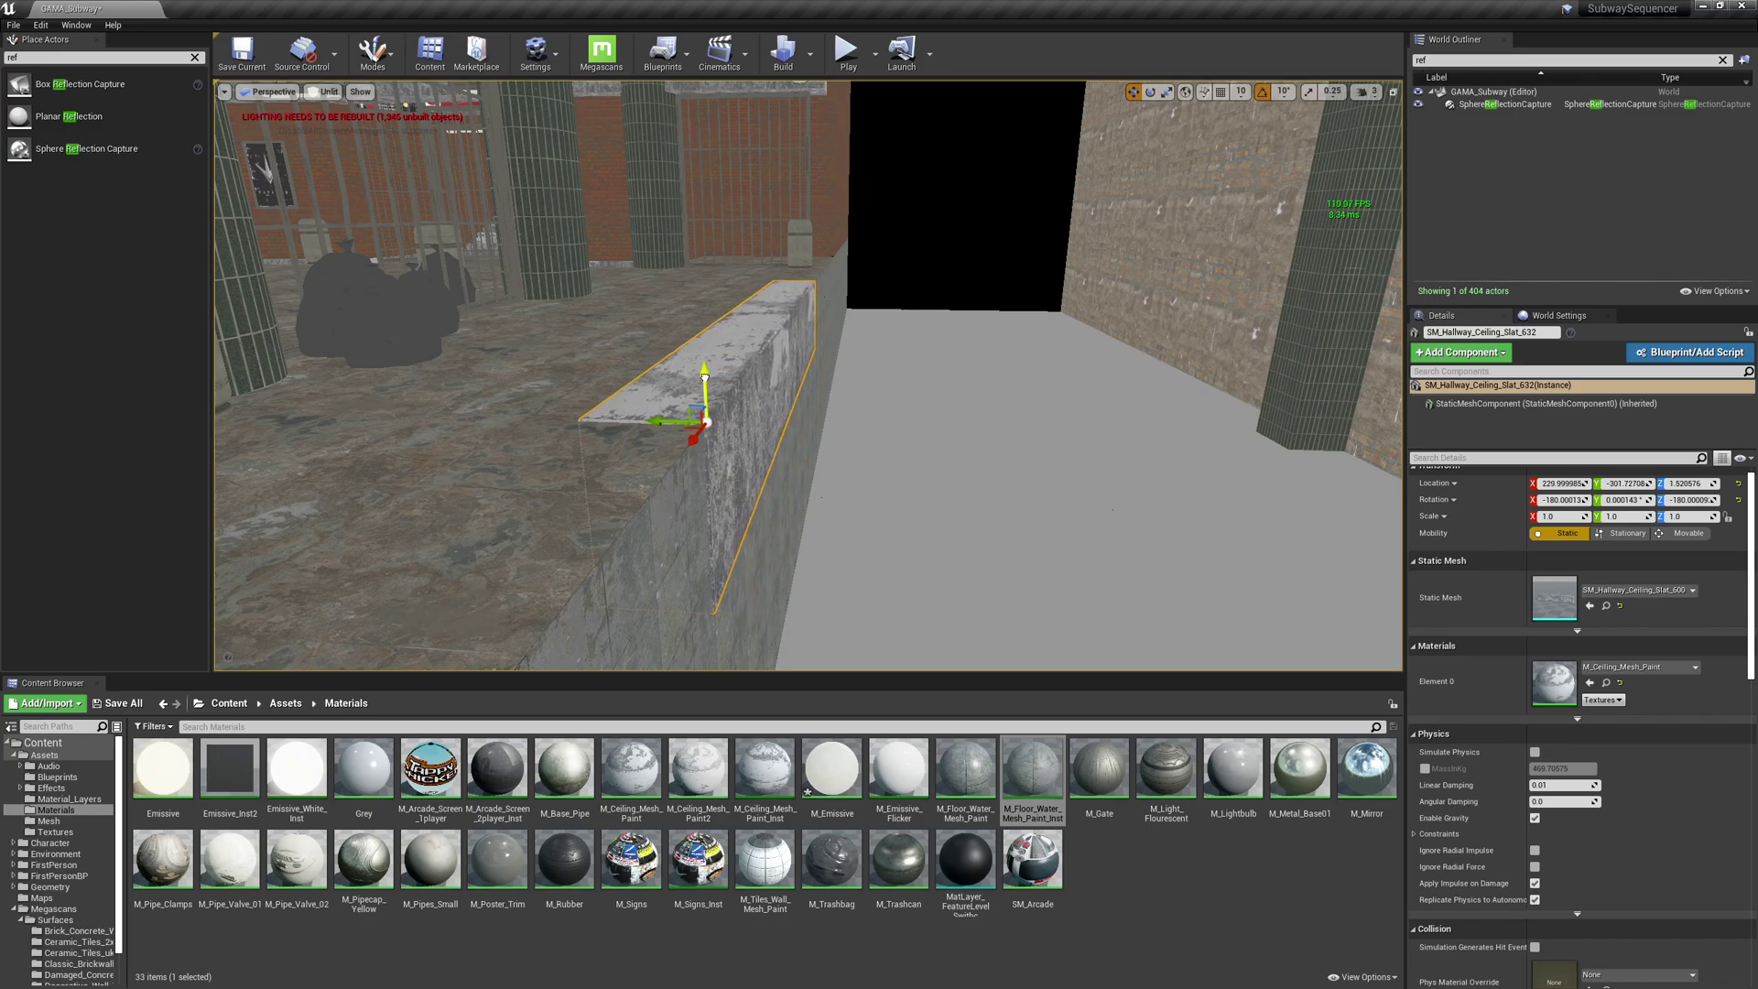
{"action": "left_click_drag", "start_coordinate": [660, 423], "coordinate": [662, 423]}
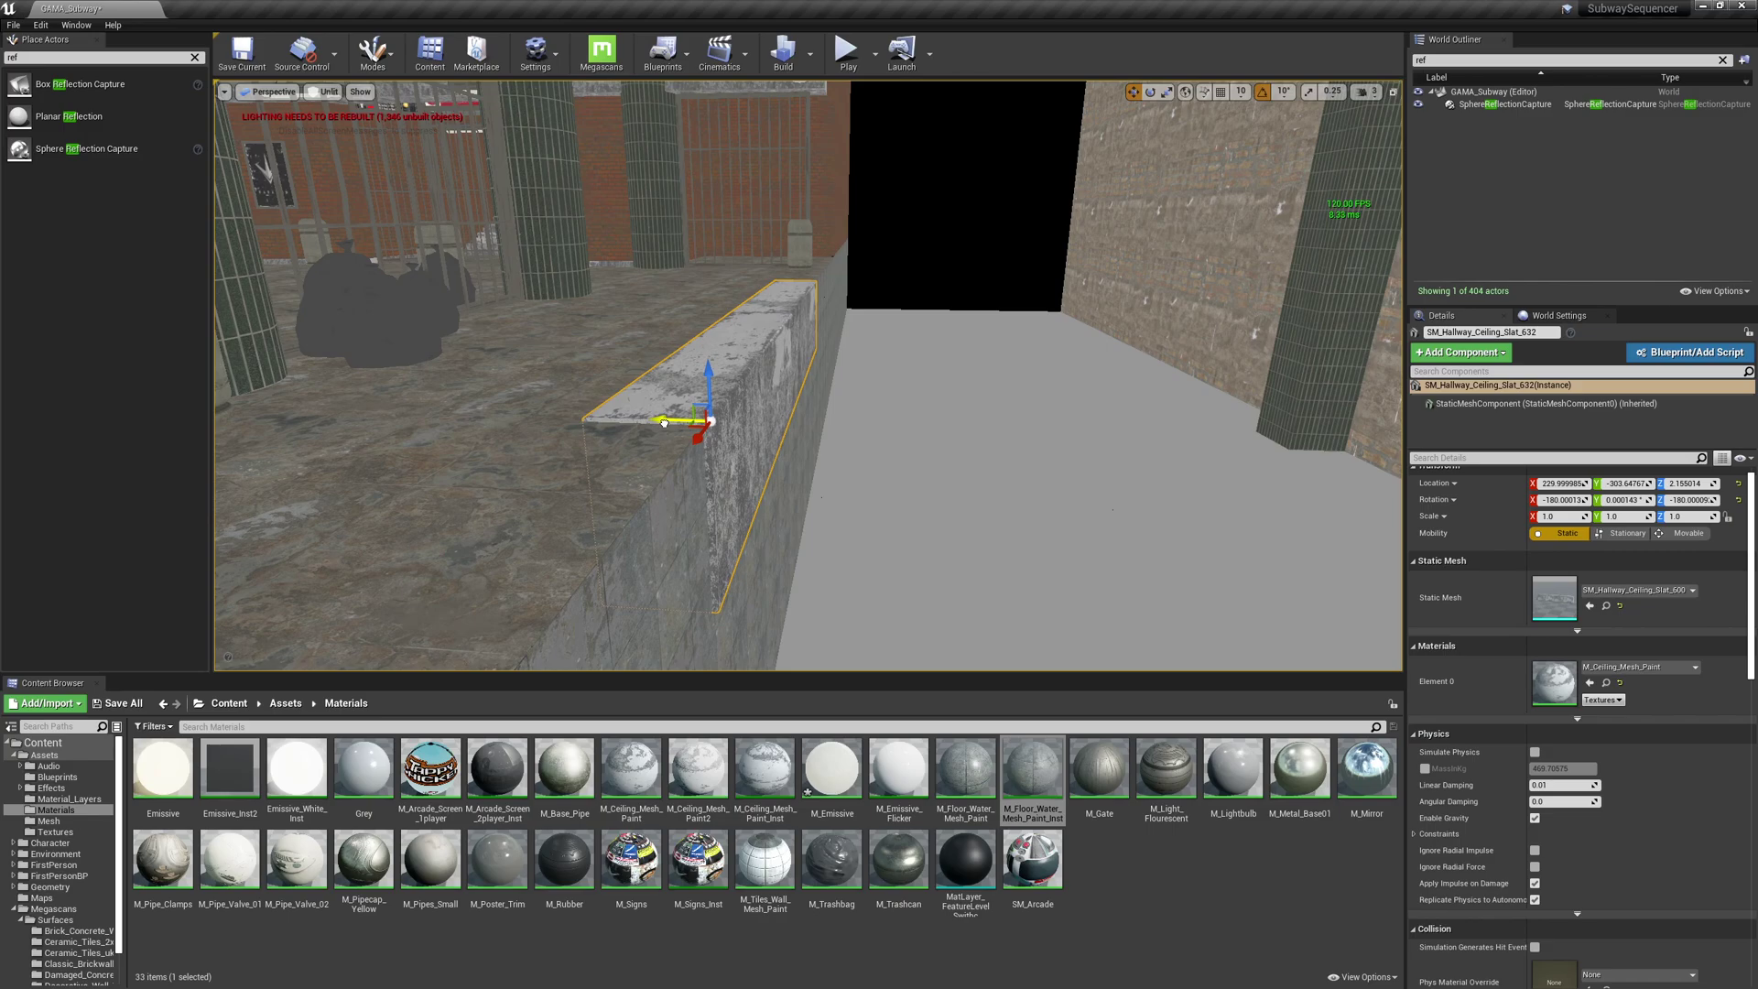
- Try extending the platform edge with a second slat copy moved along X against the end of the first
{"action": "key", "text": "Escape"}
{"action": "right_click_drag", "start_coordinate": [831, 321], "coordinate": [848, 361]}
{"action": "key", "text": "a"}
{"action": "key", "text": "a"}
{"action": "left_click", "coordinate": [818, 385]}
{"action": "left_click_drag", "start_coordinate": [937, 428], "coordinate": [1057, 525], "text": "alt"}
{"action": "right_click_drag", "start_coordinate": [1057, 525], "coordinate": [1085, 555]}
{"action": "key", "text": "f"}
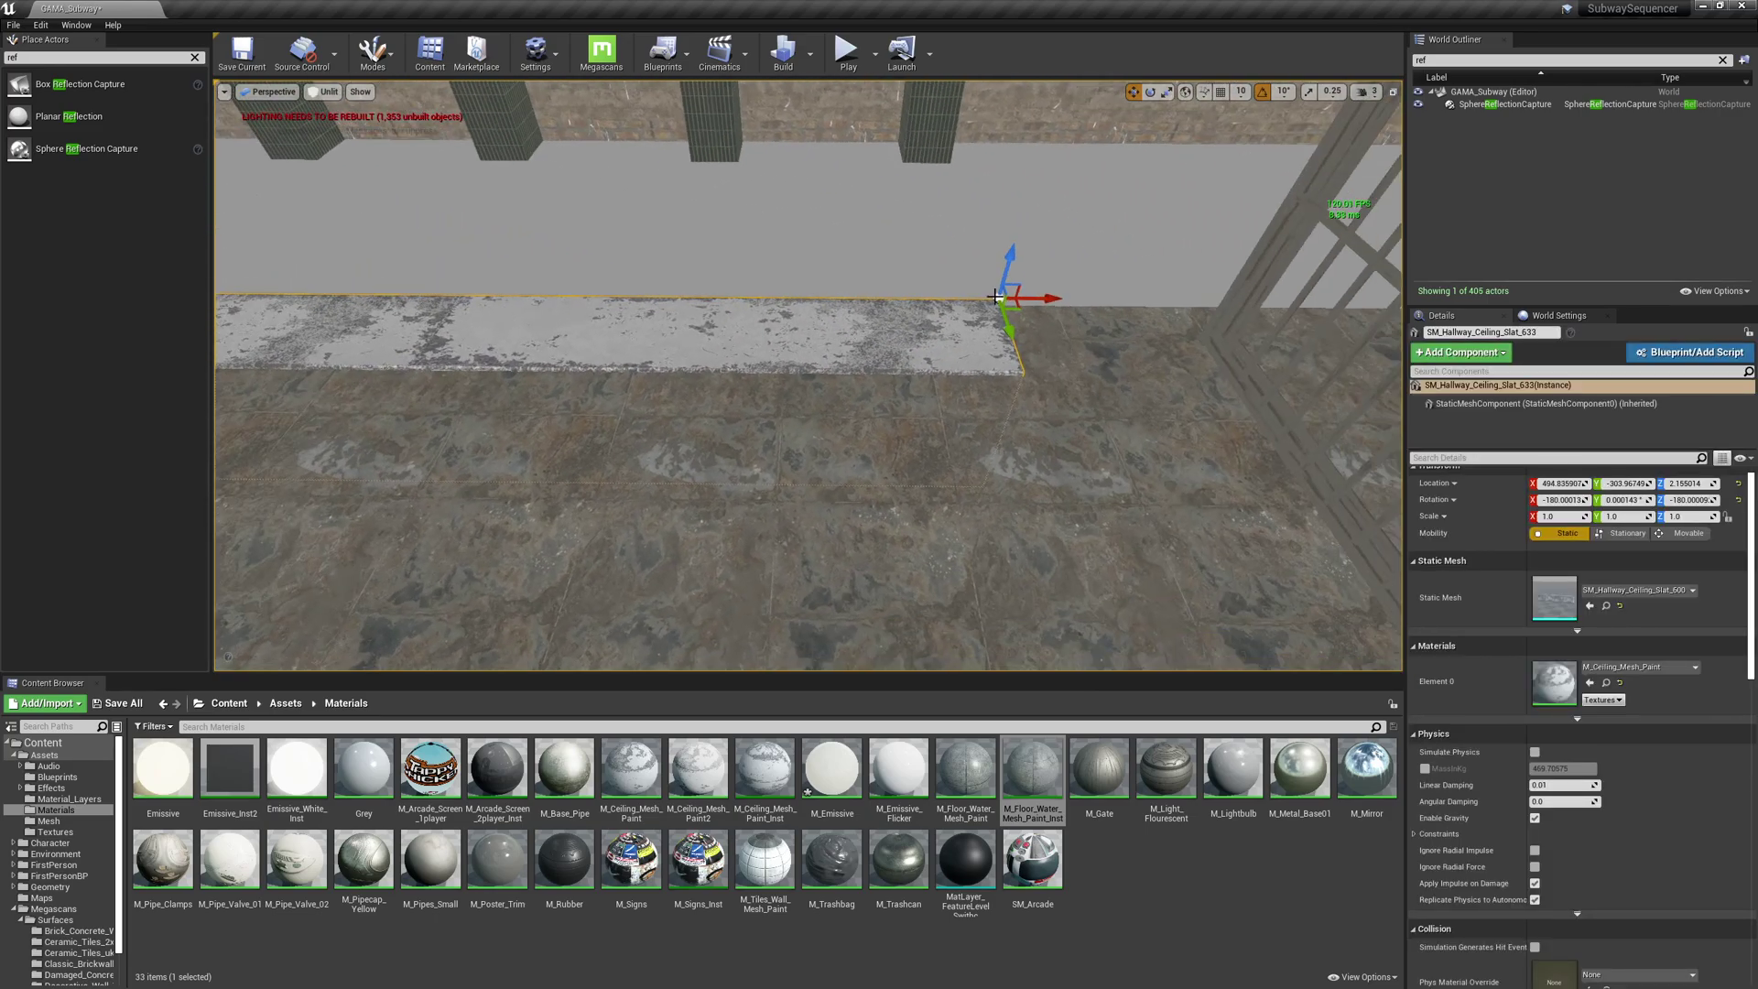
{"action": "left_click_drag", "start_coordinate": [1030, 297], "coordinate": [1329, 299]}
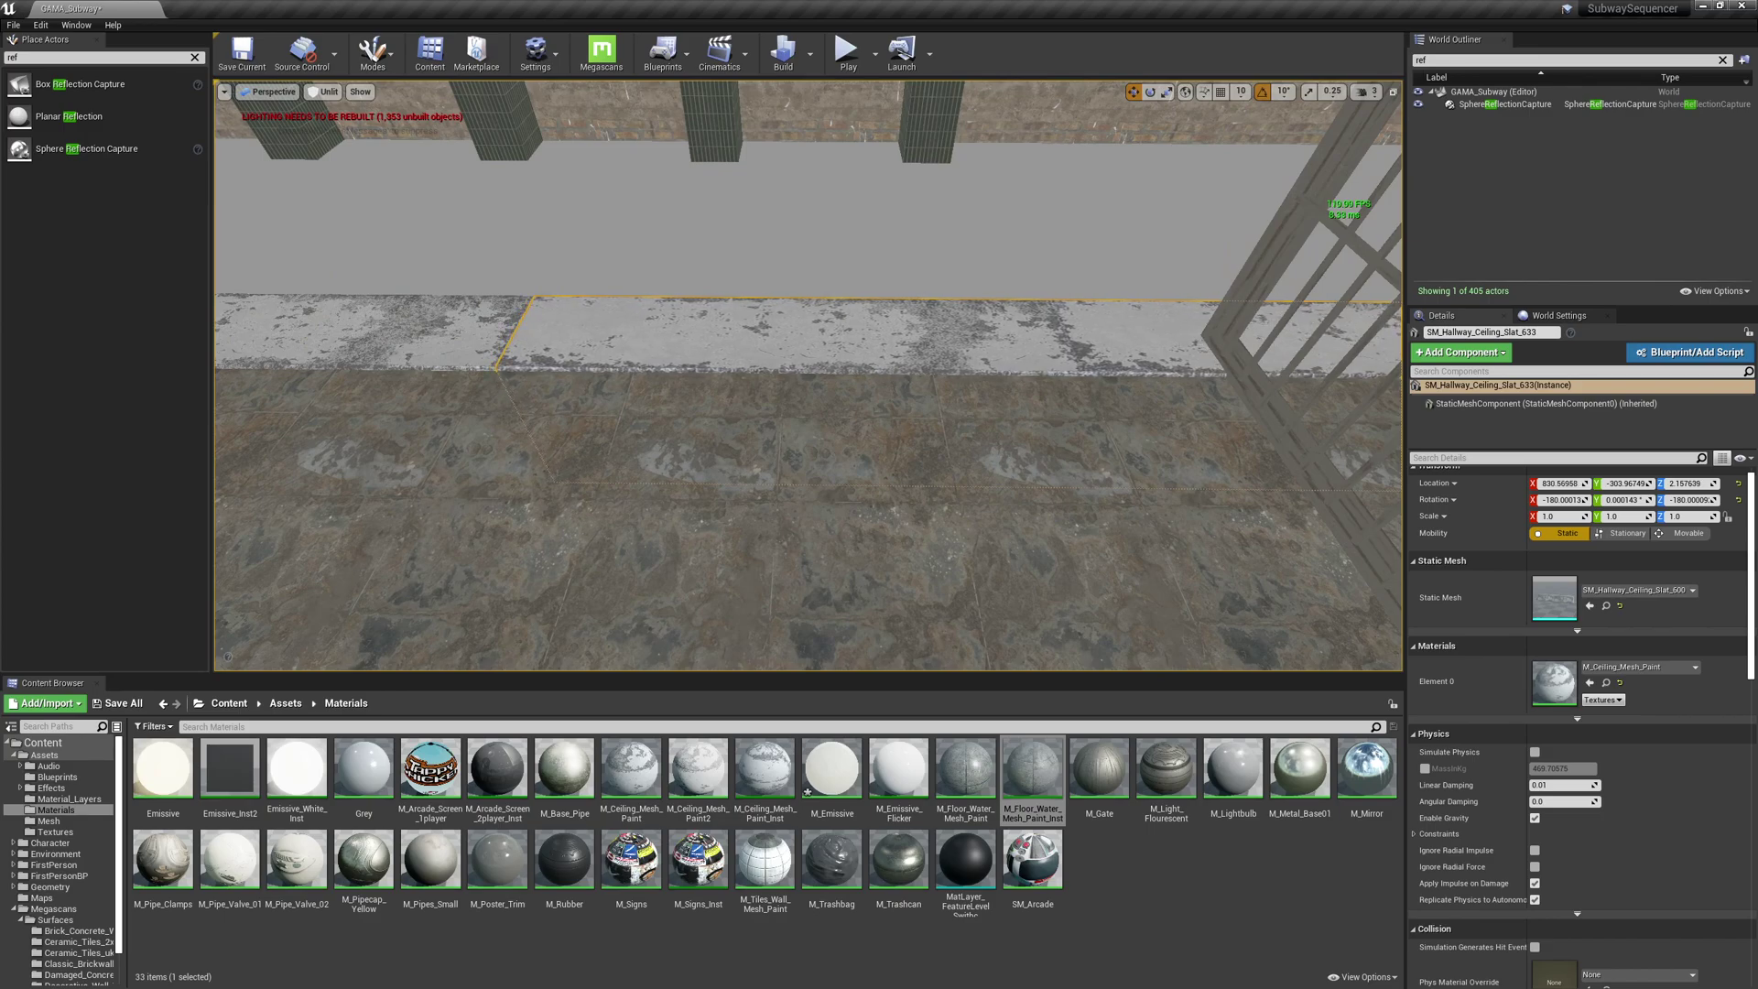
{"action": "right_click_drag", "start_coordinate": [807, 375], "coordinate": [1140, 408]}
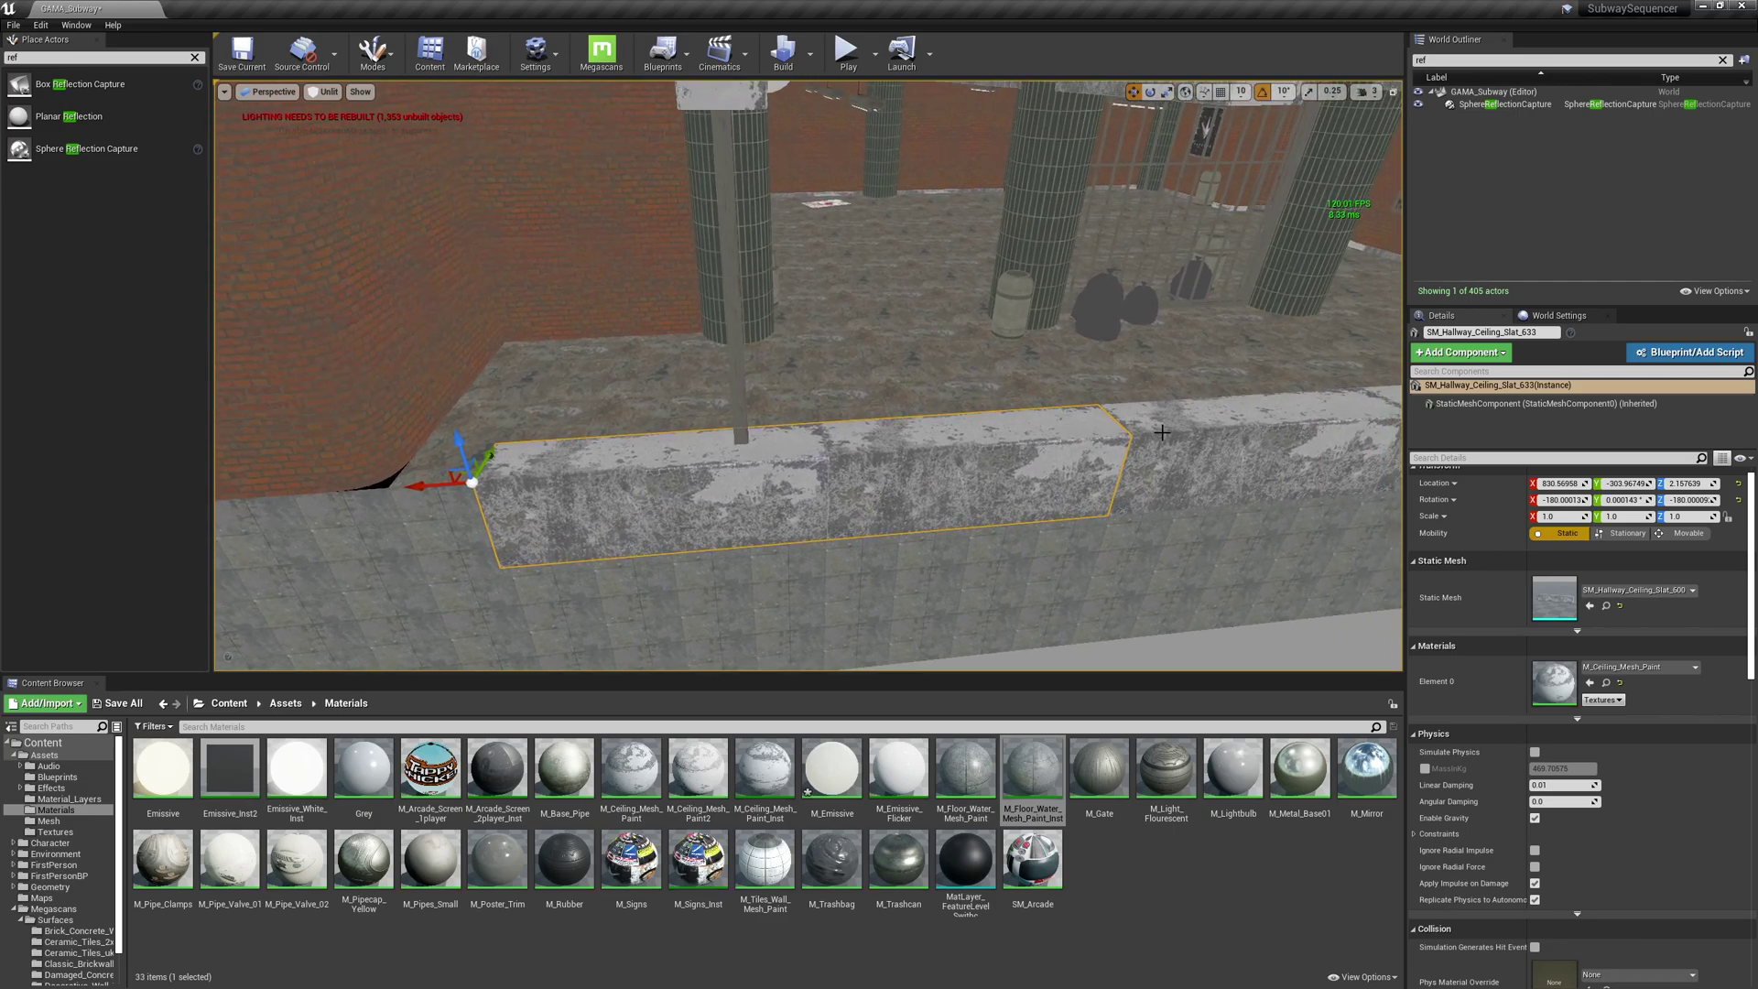
- Delete both slat copies from the platform edge
{"action": "key", "text": "Delete"}
{"action": "left_click", "coordinate": [1238, 435]}
{"action": "key", "text": "Delete"}
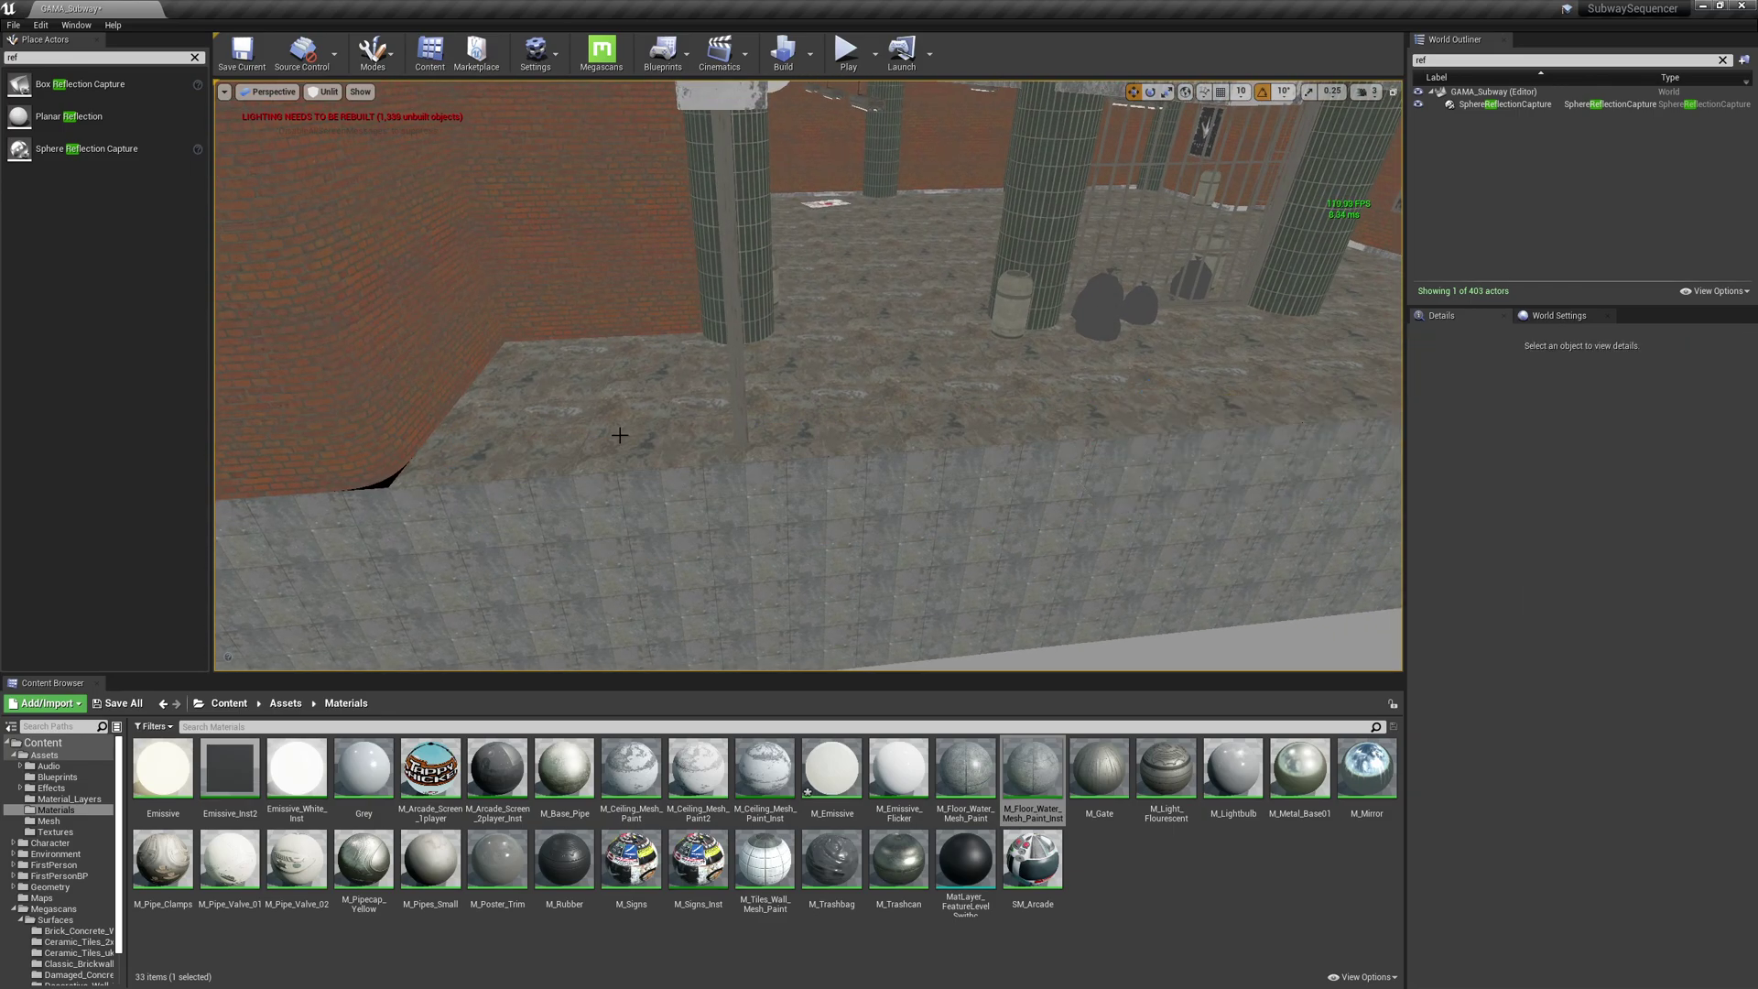
- Place a new SM_Hallway_Ceiling_Slat_600 mesh at the platform edge at X 900, Y -300, Z 0, and rotate it 180° about Z
{"action": "left_click", "coordinate": [1102, 85]}
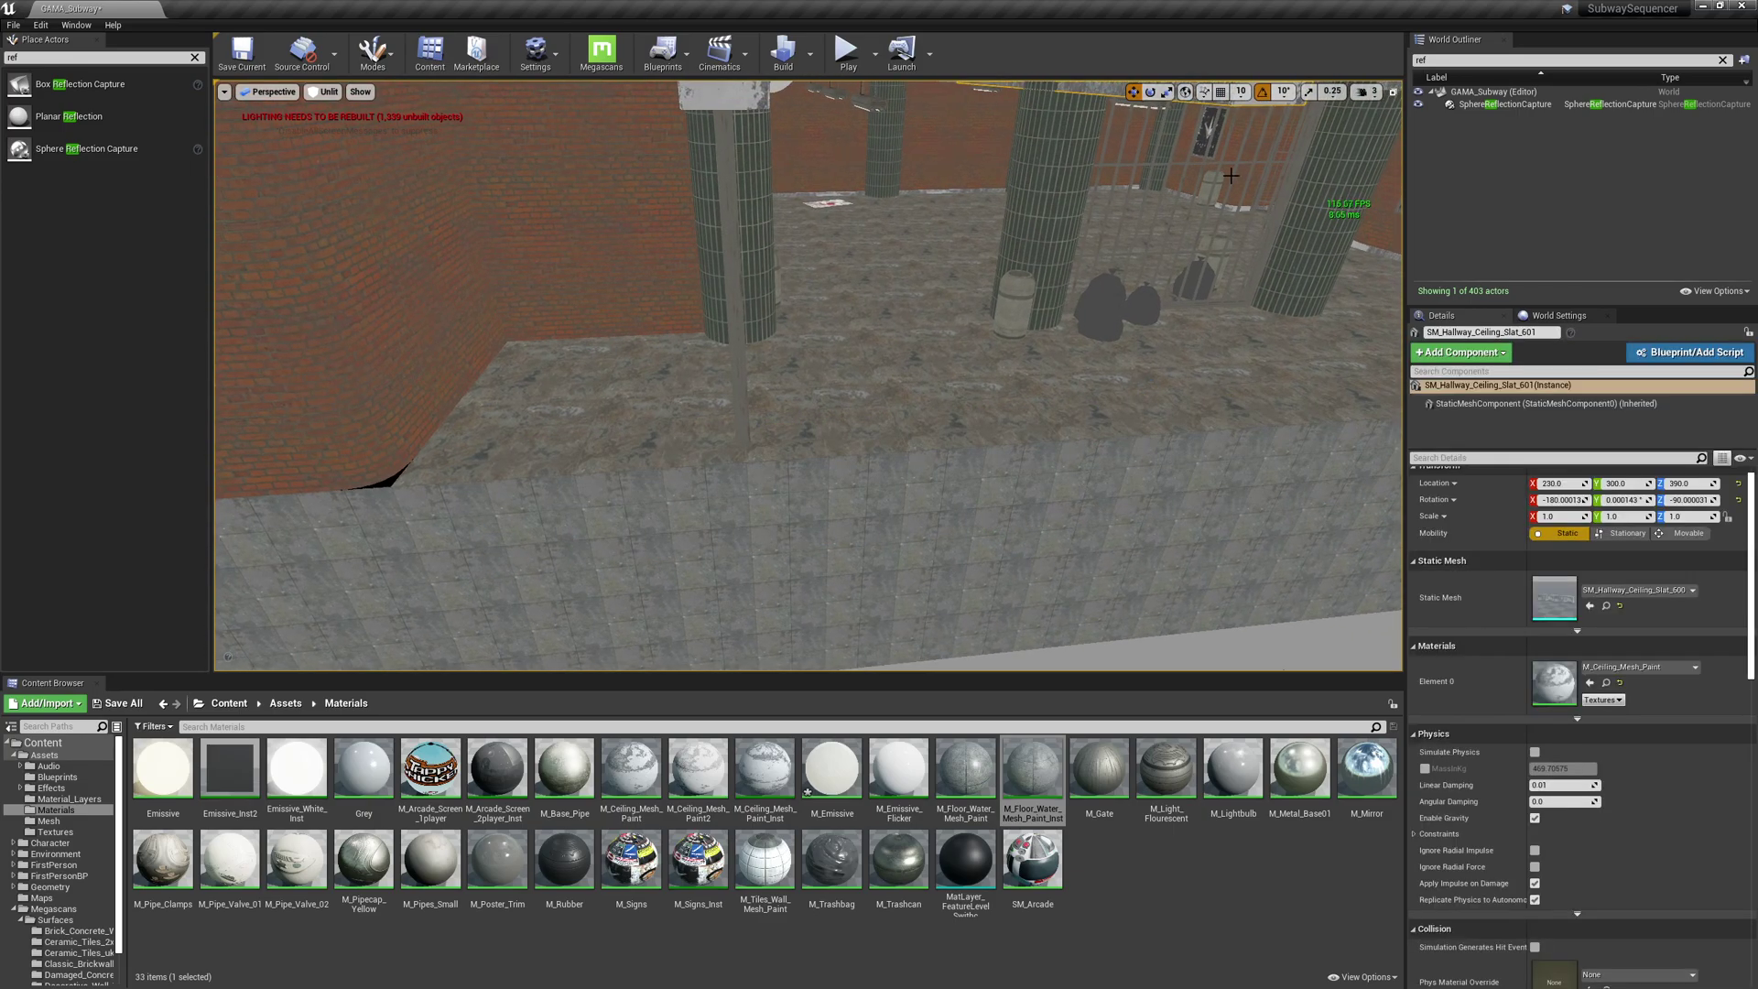
{"action": "left_click", "coordinate": [1605, 605]}
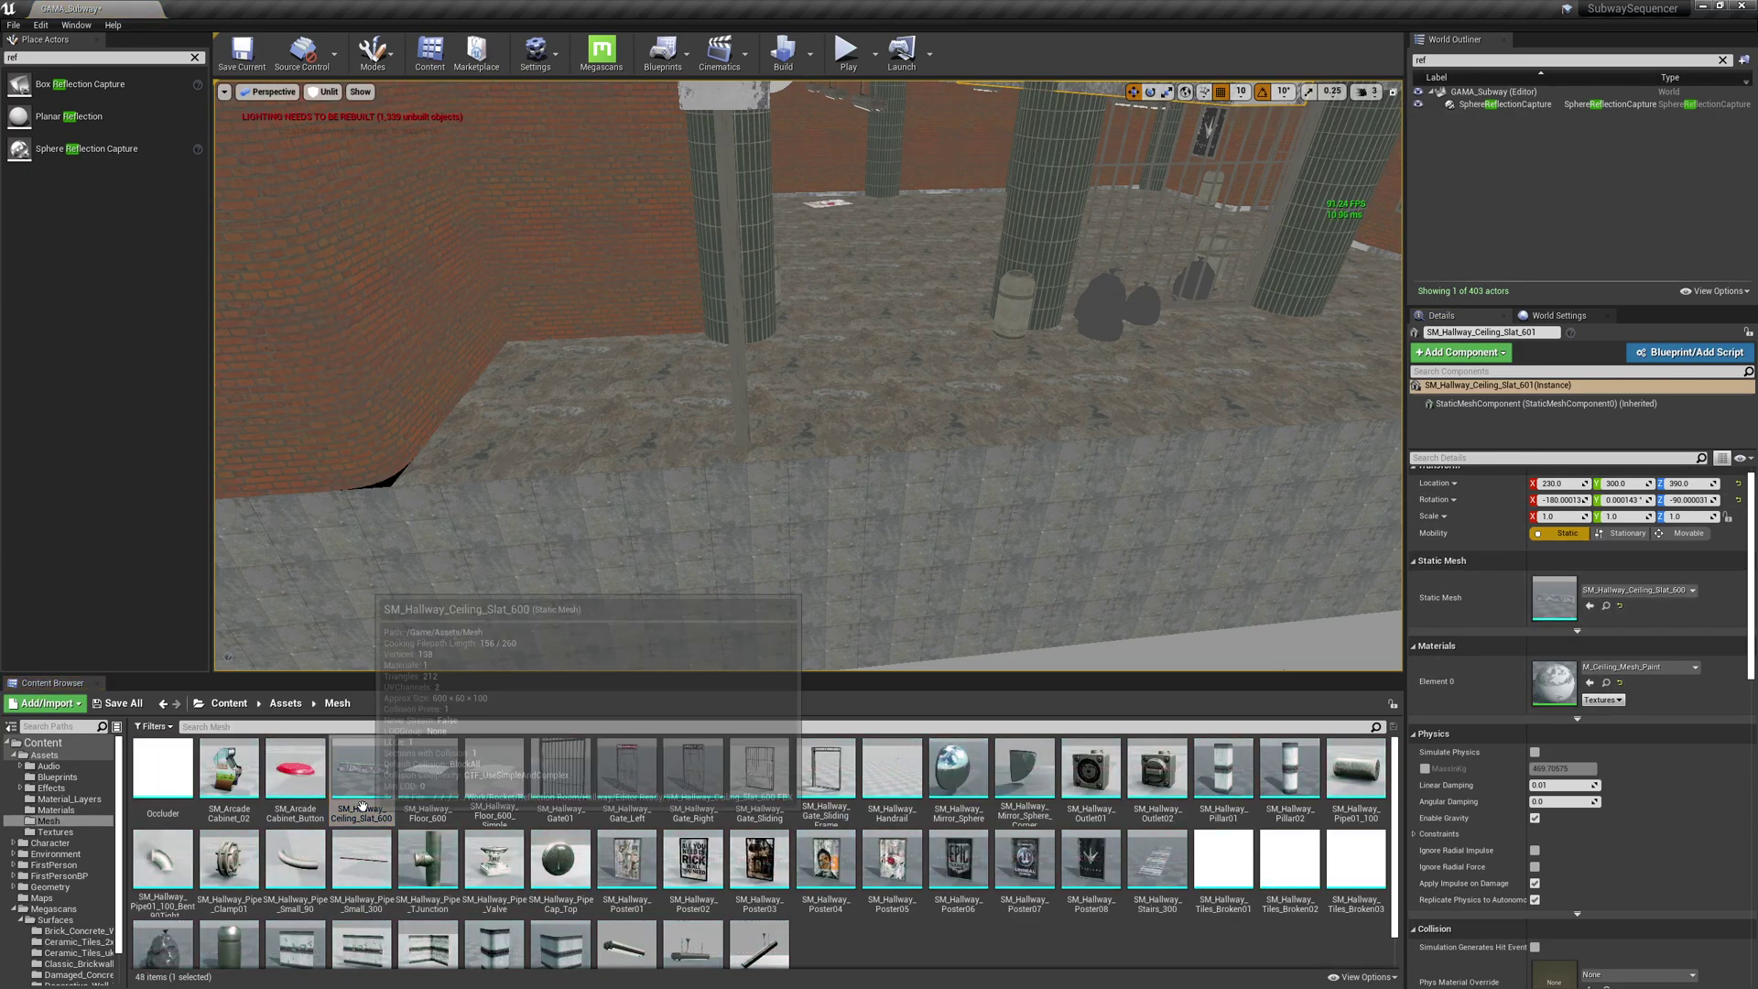
{"action": "left_click_drag", "start_coordinate": [362, 769], "coordinate": [283, 536]}
{"action": "key", "text": "e"}
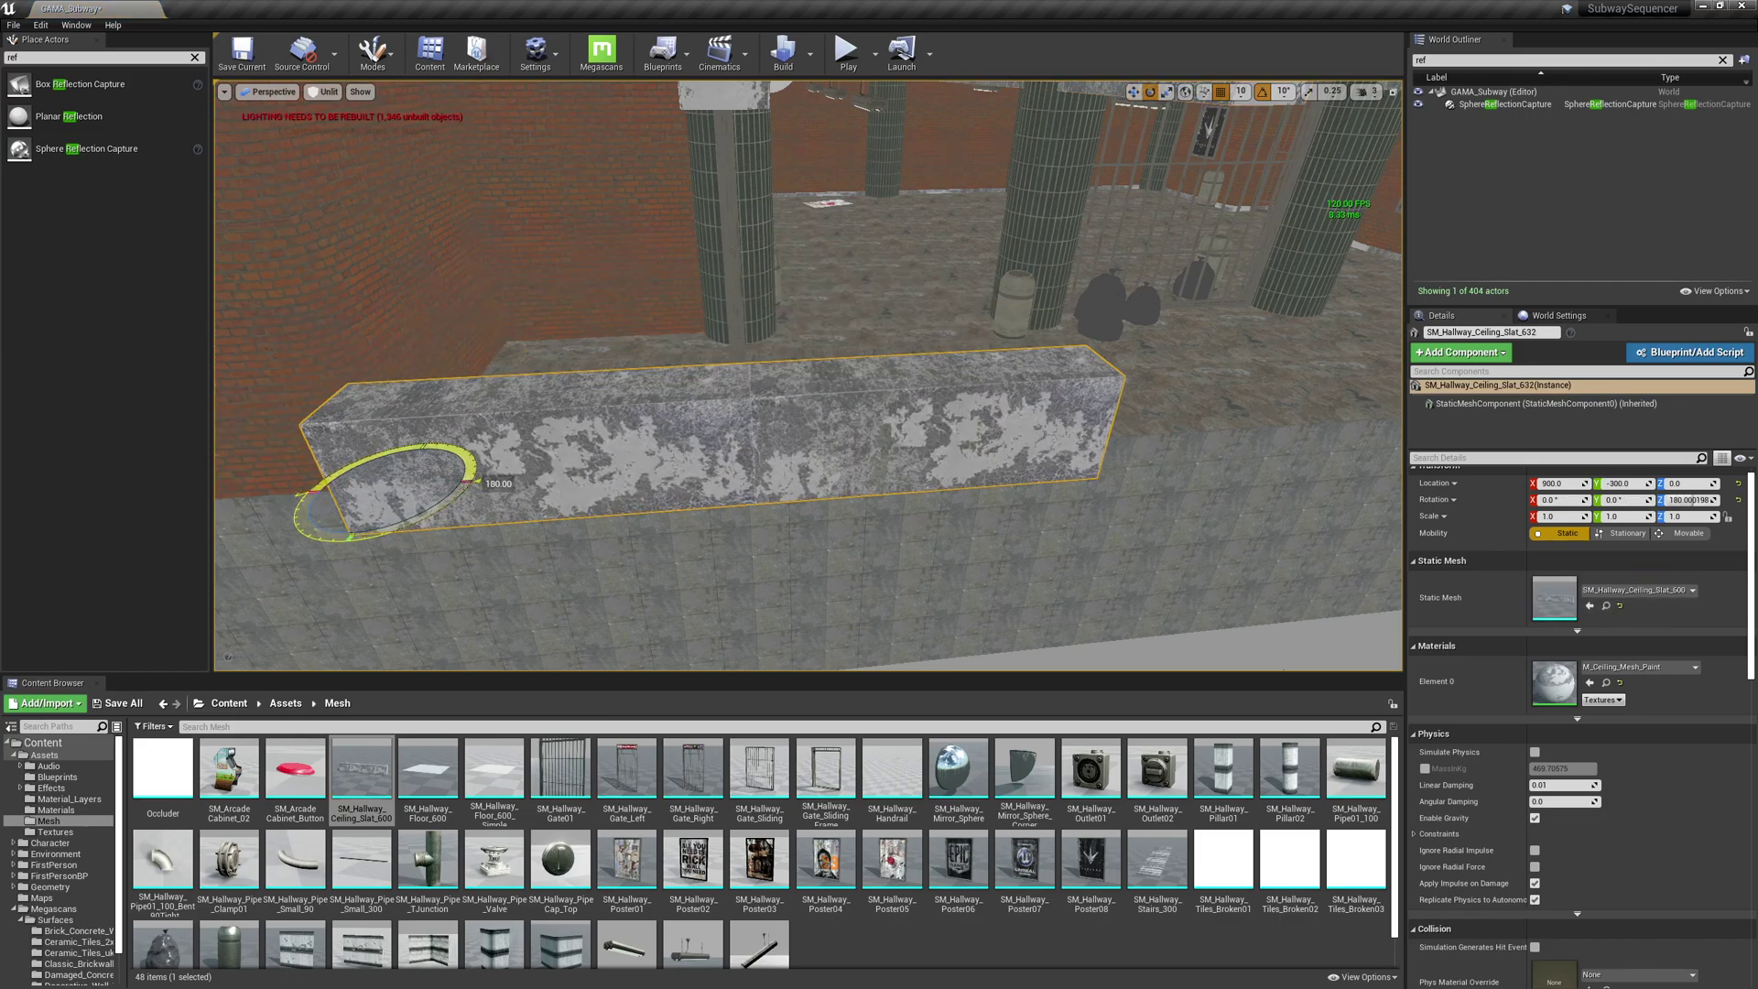
- Lower the new platform-edge slat to Z -100 so its top sits flush with the floor
{"action": "right_click_drag", "start_coordinate": [1299, 267], "coordinate": [824, 265]}
{"action": "key", "text": "w"}
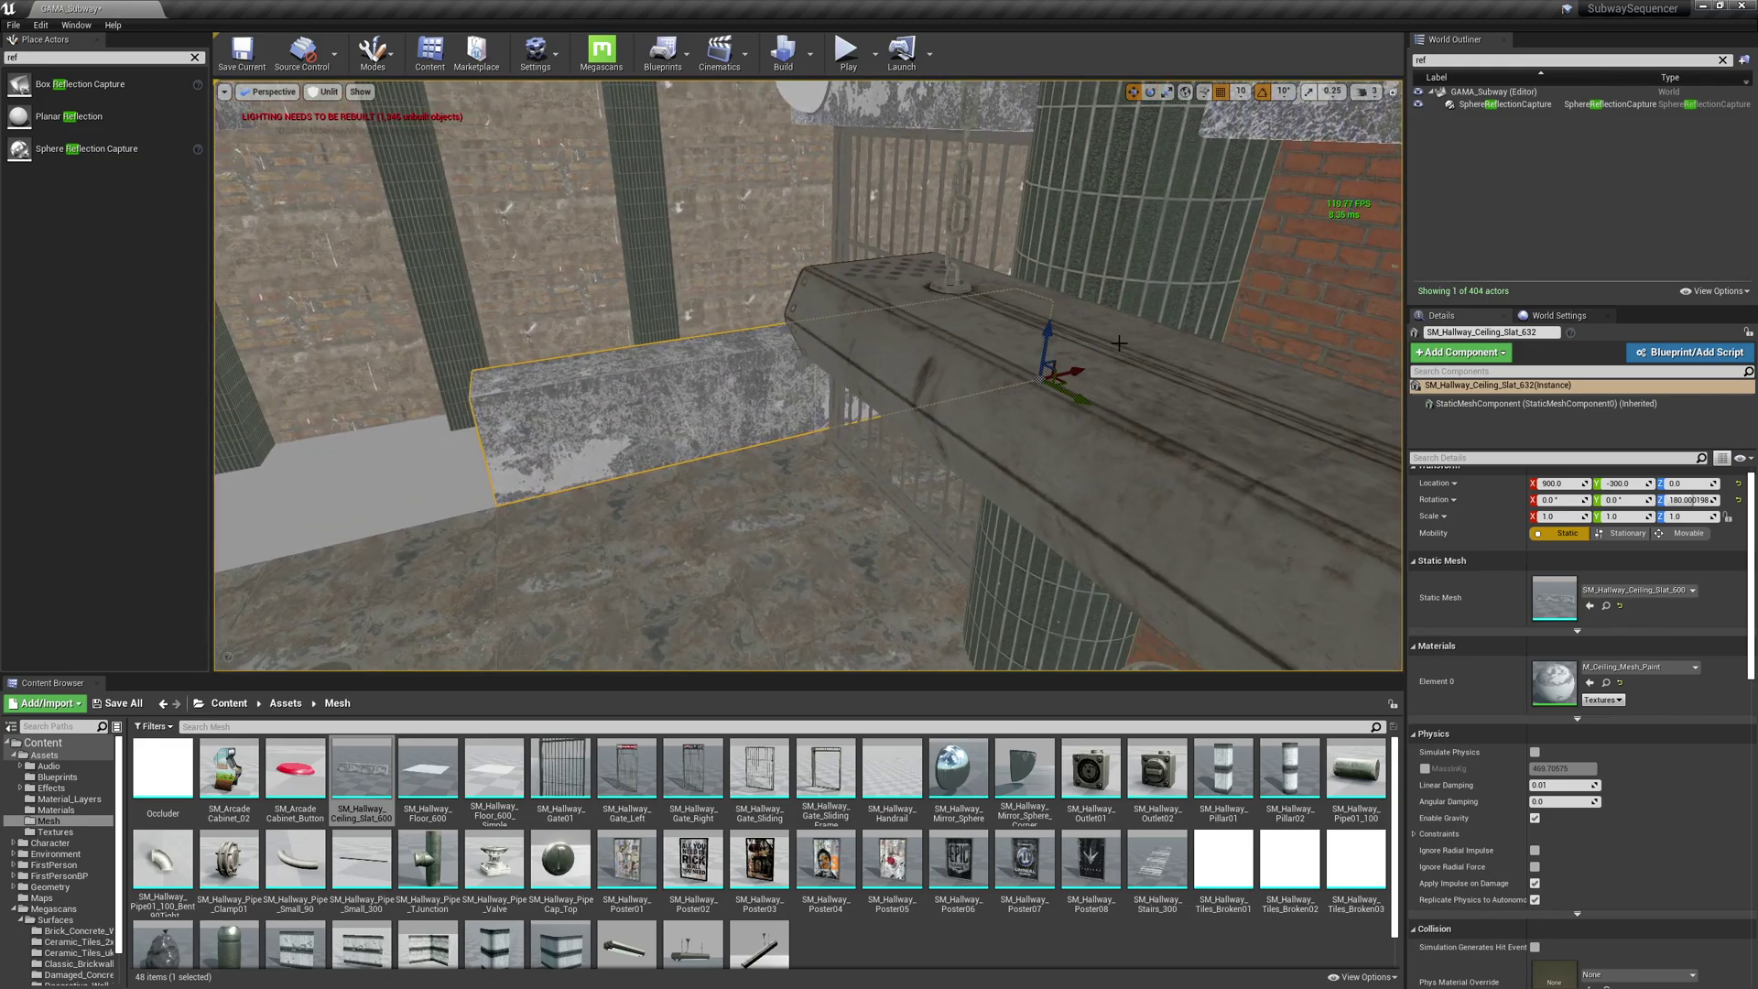
{"action": "left_click_drag", "start_coordinate": [1030, 313], "coordinate": [870, 388], "text": "alt"}
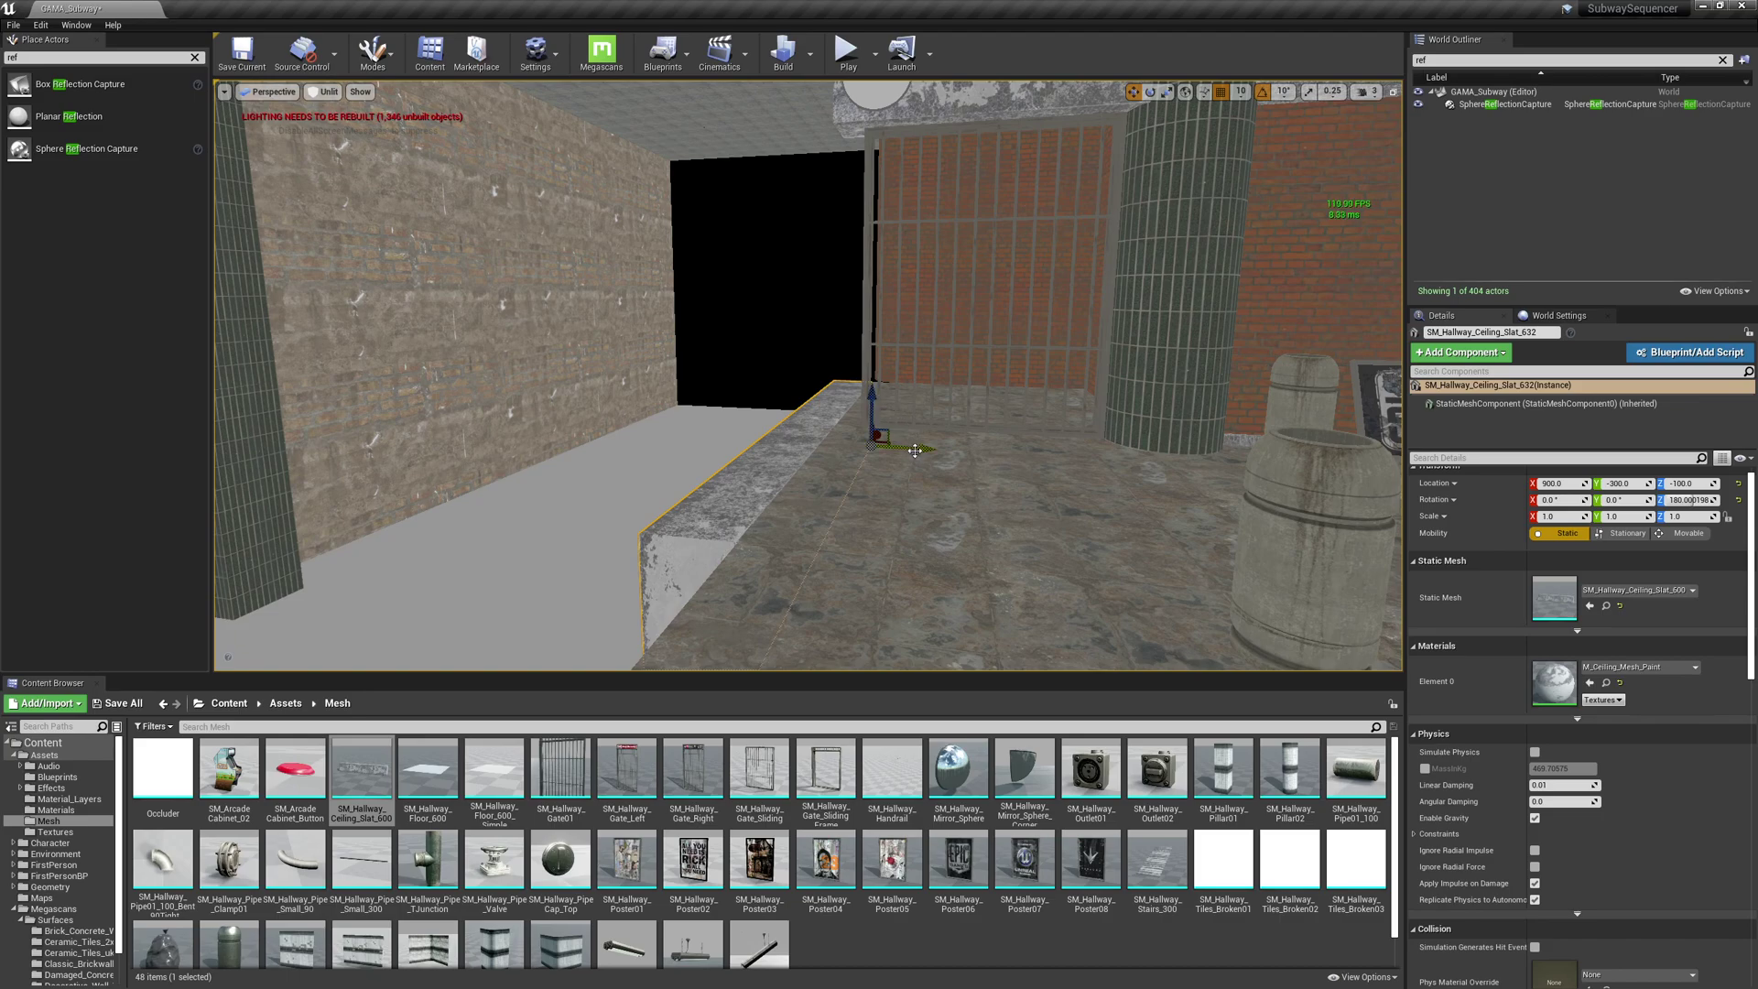
- Duplicate the slat along the rest of the platform edge, placing the copies at X 300 and X -300
{"action": "right_click_drag", "start_coordinate": [727, 413], "coordinate": [900, 496]}
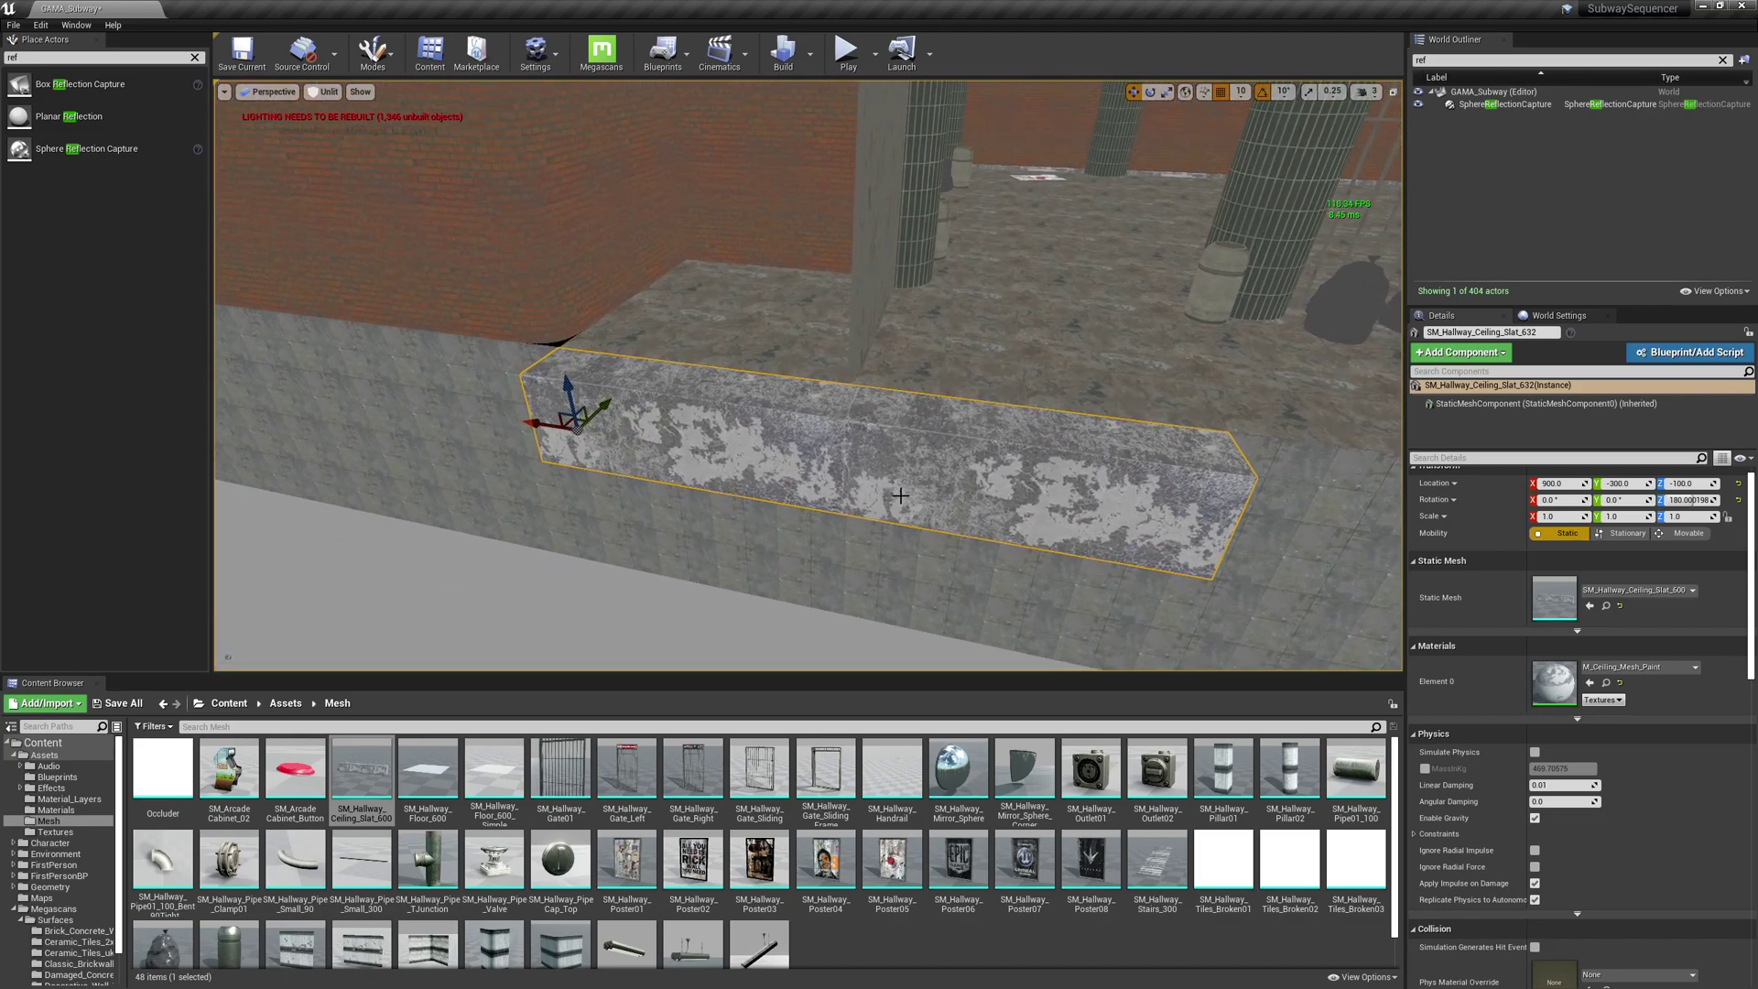
{"action": "left_click_drag", "start_coordinate": [528, 430], "coordinate": [1116, 519], "text": "alt"}
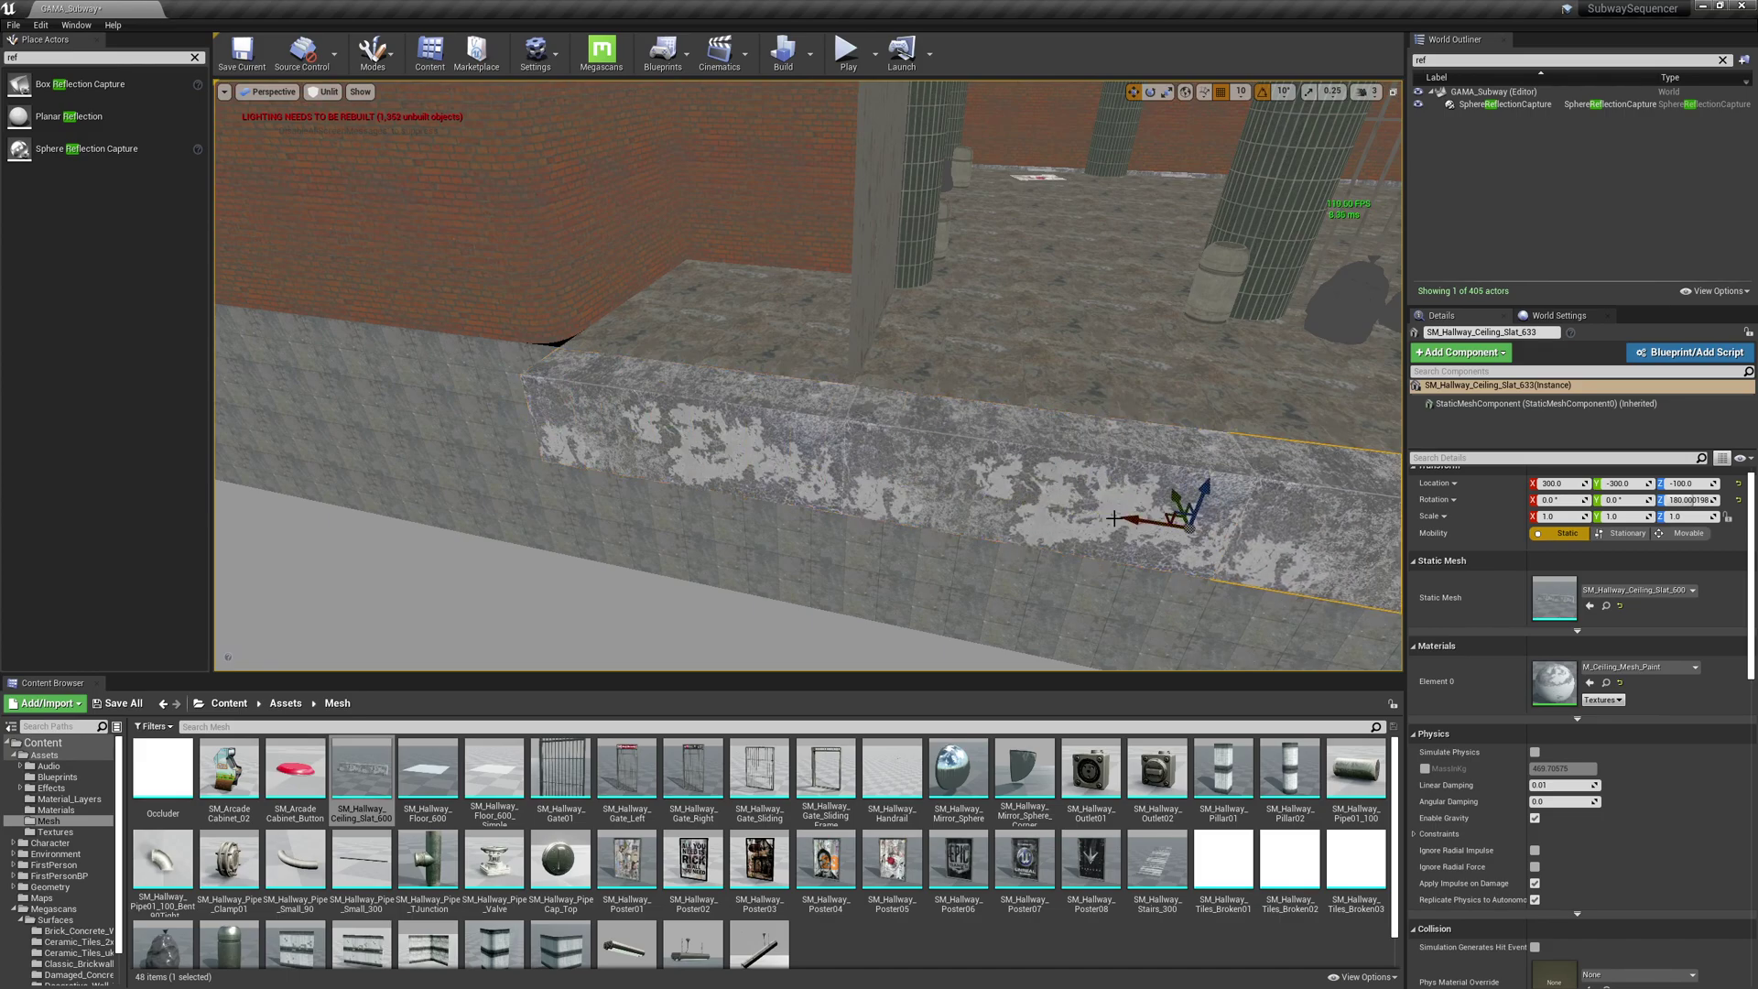
{"action": "left_click", "coordinate": [776, 435]}
{"action": "right_click_drag", "start_coordinate": [998, 450], "coordinate": [1181, 454]}
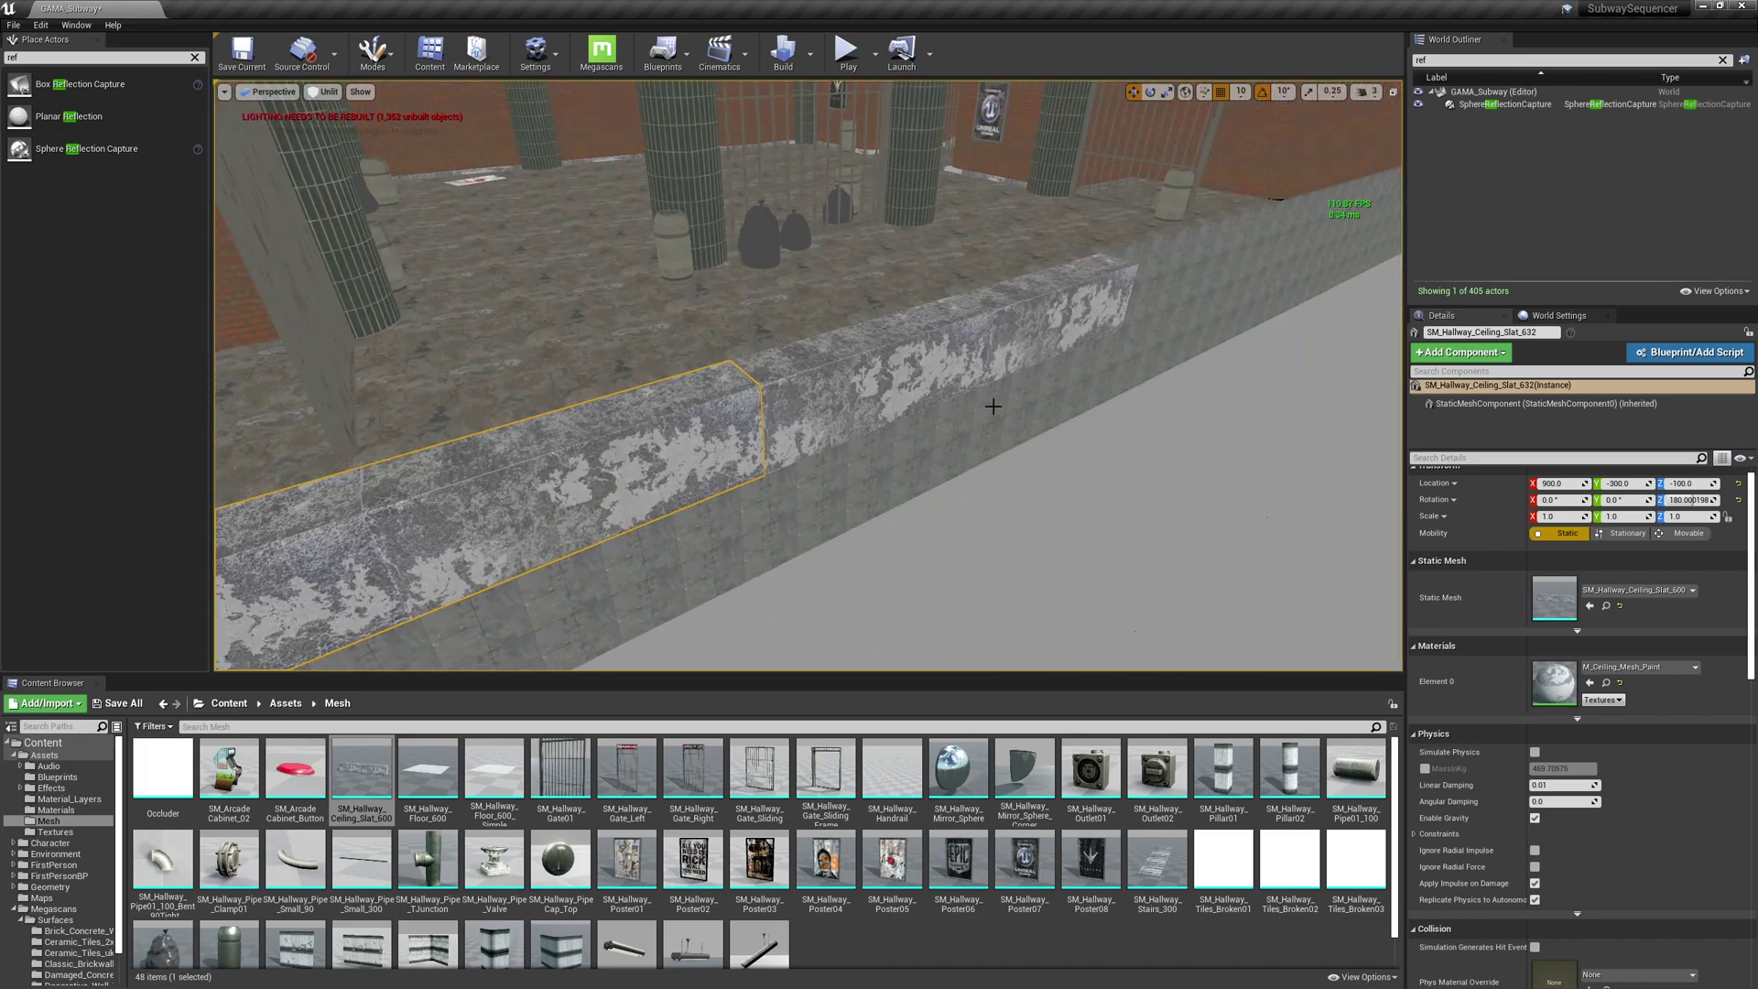
{"action": "left_click", "coordinate": [1007, 363]}
{"action": "right_click_drag", "start_coordinate": [1007, 363], "coordinate": [1080, 366]}
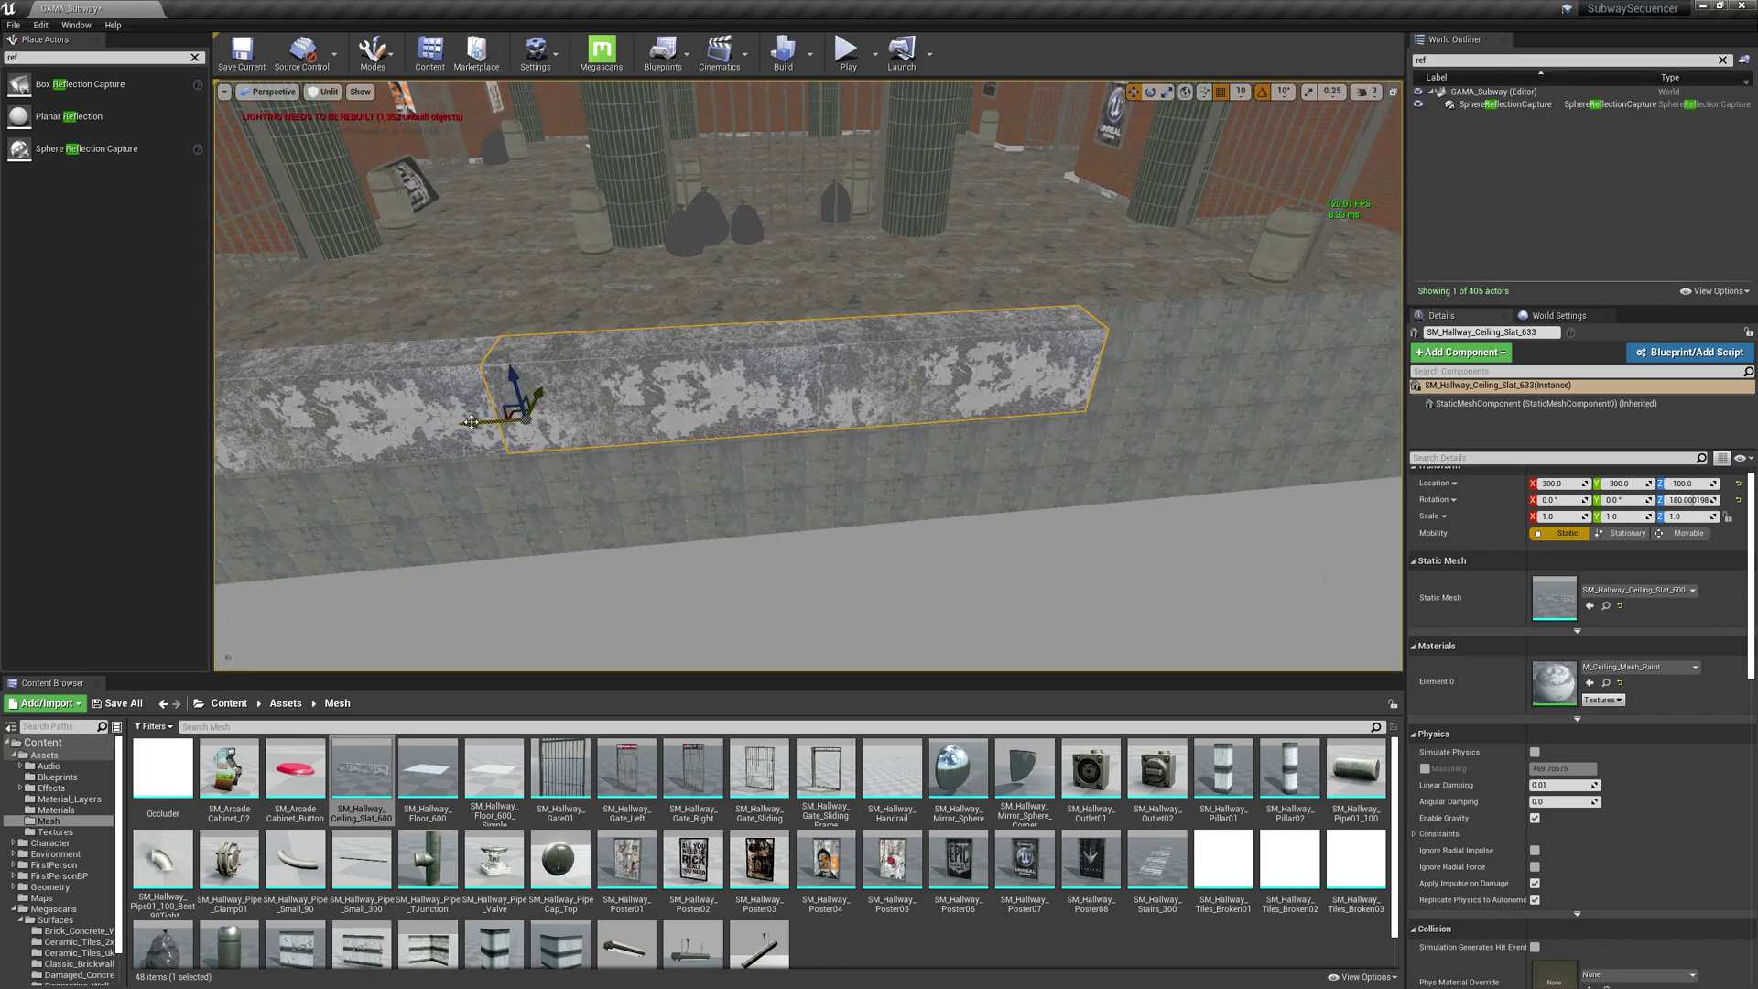
{"action": "left_click_drag", "start_coordinate": [471, 422], "coordinate": [471, 422], "text": "alt+shift"}
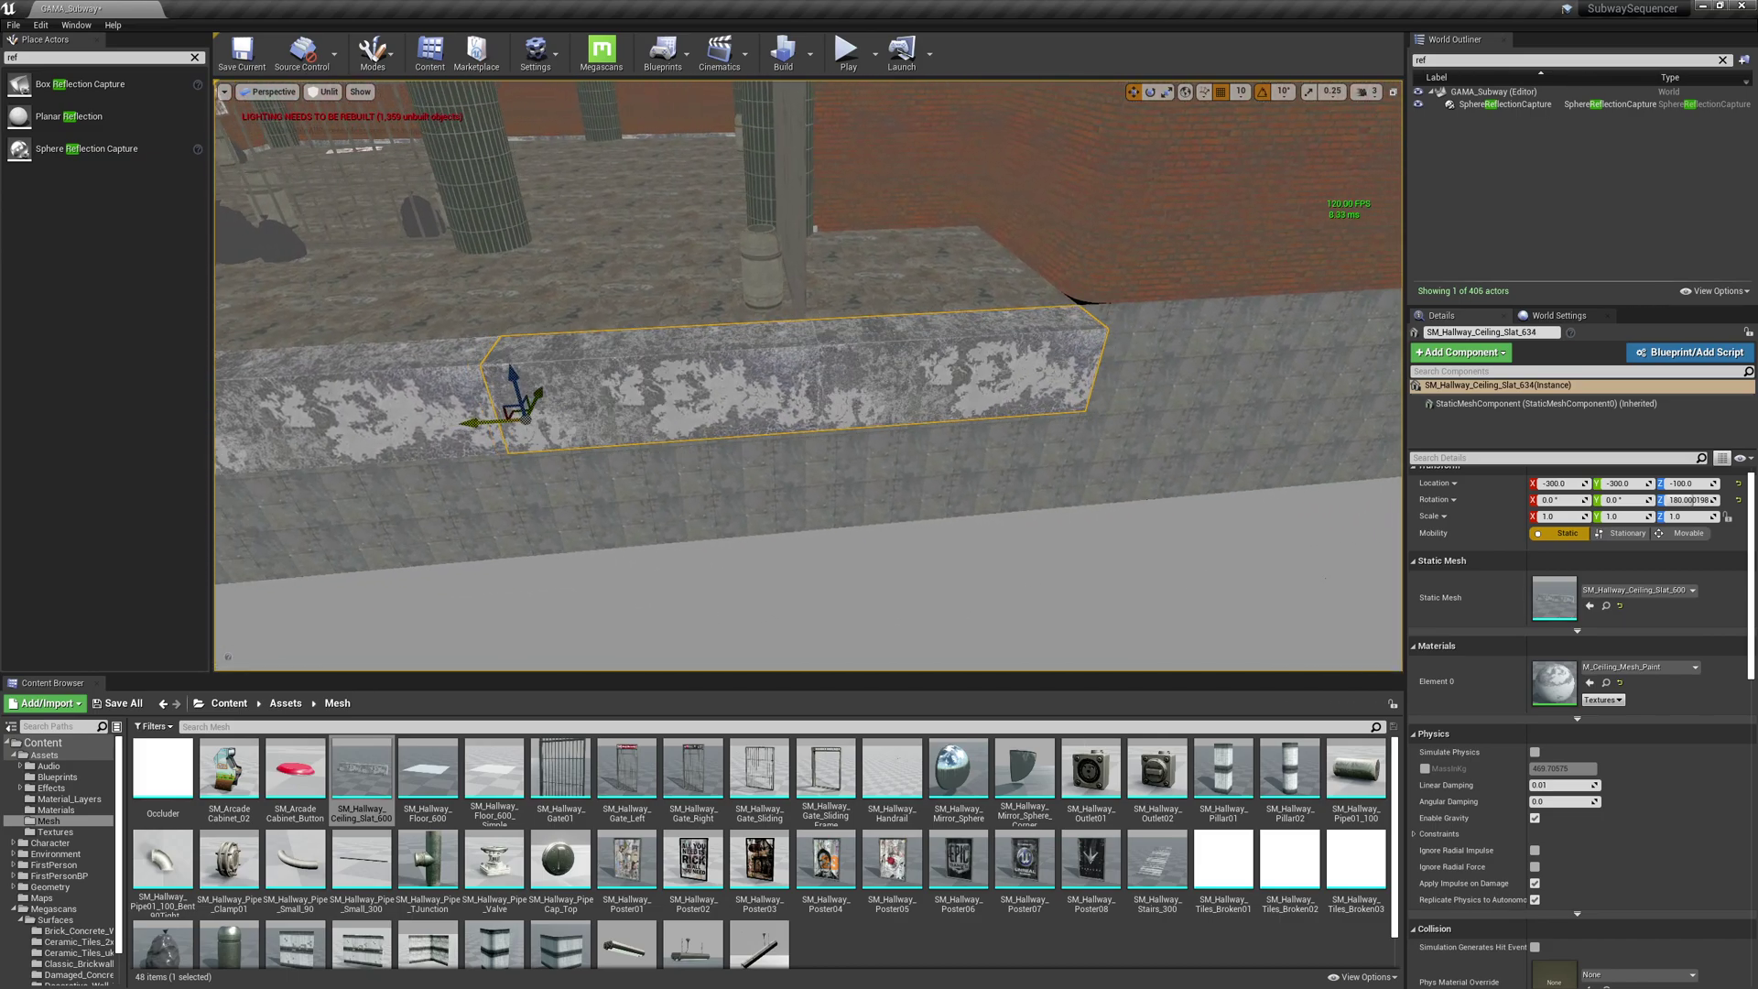
{"action": "mouse_move", "coordinate": [925, 368]}
{"action": "right_mouse_down"}
{"action": "mouse_move", "coordinate": [870, 370]}
{"action": "mouse_move", "coordinate": [925, 368]}
{"action": "right_mouse_up"}
{"action": "key", "text": "Escape"}
- Copy the ceiling slat near the gate, turn the copy 90° about Z, and slide it along the ceiling above the pillar row
{"action": "right_click_drag", "start_coordinate": [984, 438], "coordinate": [819, 425]}
{"action": "key", "text": "w"}
{"action": "right_click_drag", "start_coordinate": [978, 477], "coordinate": [987, 476]}
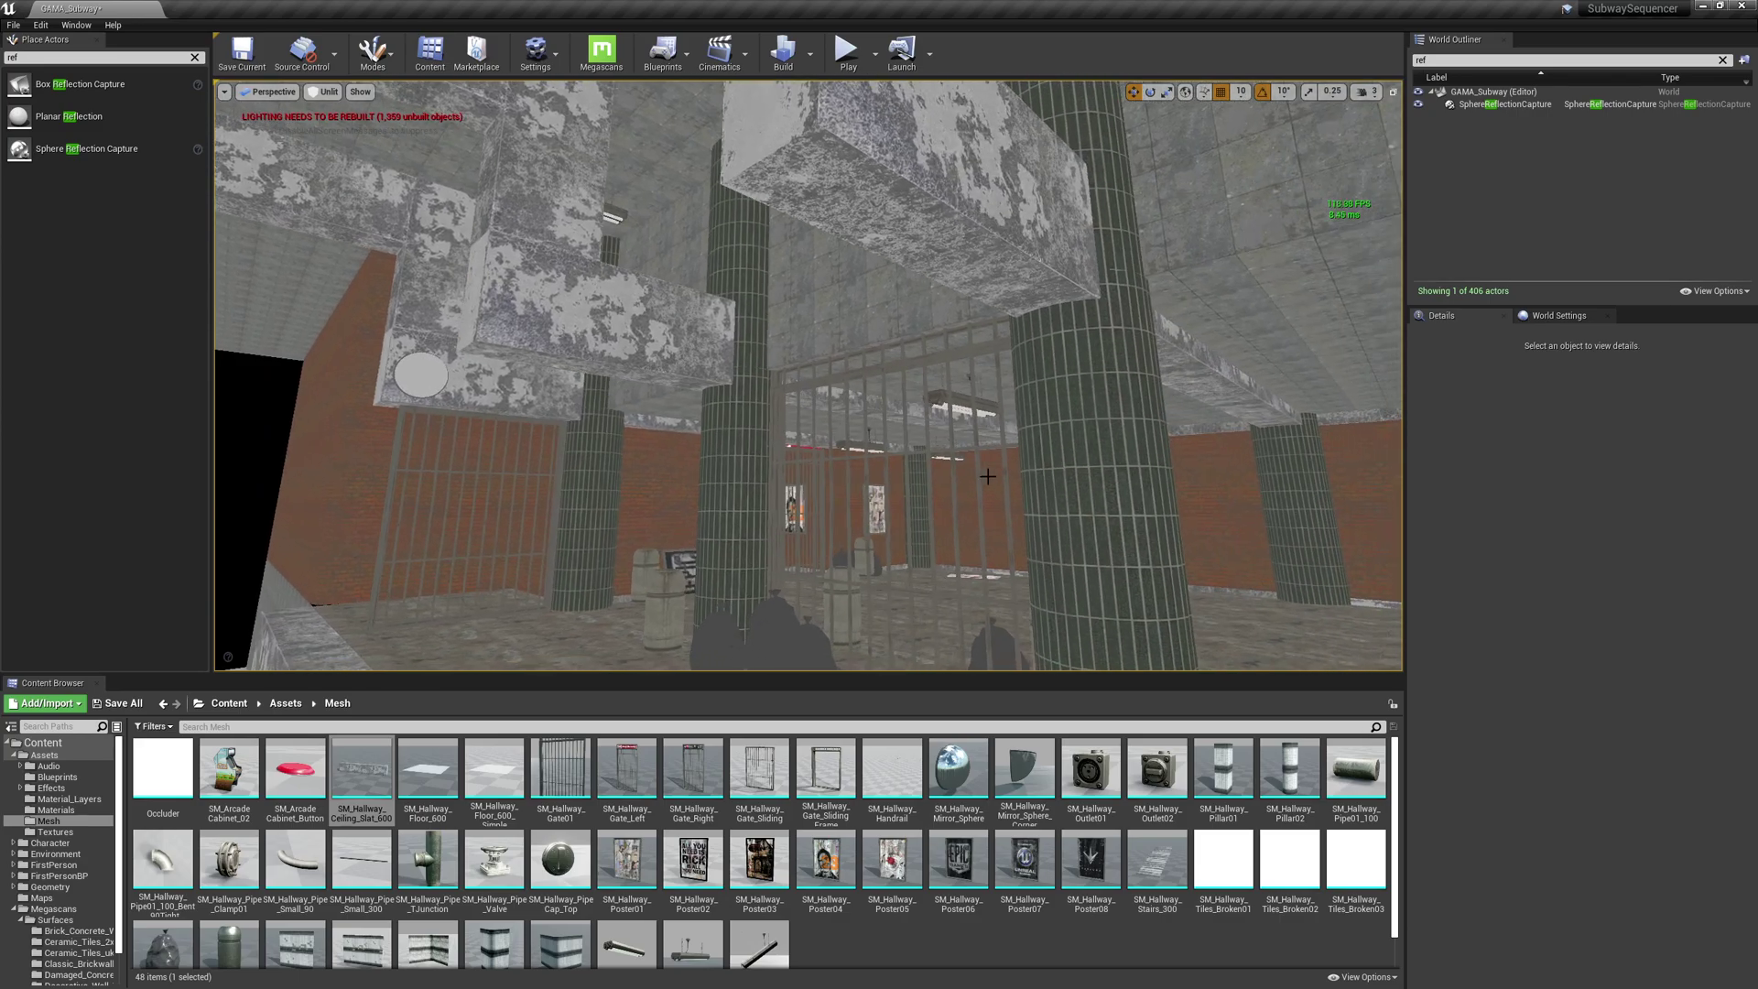
{"action": "left_click", "coordinate": [703, 339]}
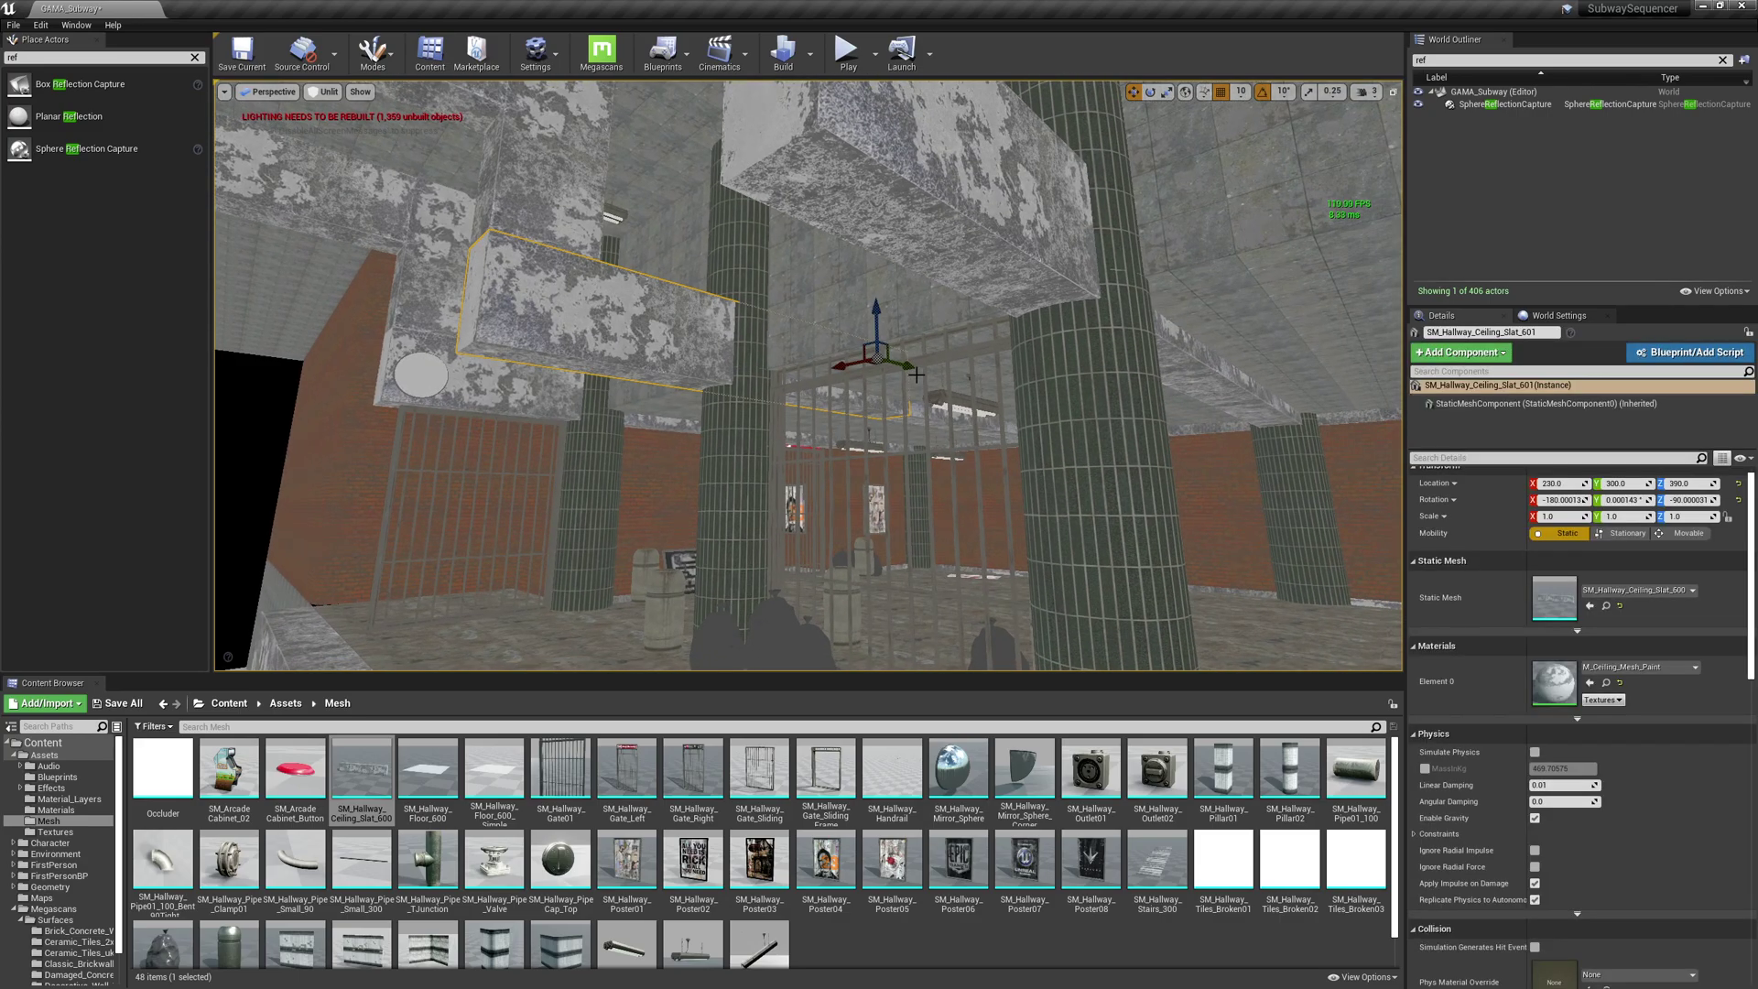
{"action": "left_click_drag", "start_coordinate": [915, 373], "coordinate": [755, 332], "text": "alt"}
{"action": "right_click_drag", "start_coordinate": [754, 332], "coordinate": [934, 321]}
{"action": "mouse_move", "coordinate": [882, 461]}
{"action": "right_mouse_down"}
{"action": "mouse_move", "coordinate": [1016, 439]}
{"action": "mouse_move", "coordinate": [883, 461]}
{"action": "right_mouse_up"}
{"action": "right_click_drag", "start_coordinate": [1030, 414], "coordinate": [1131, 418]}
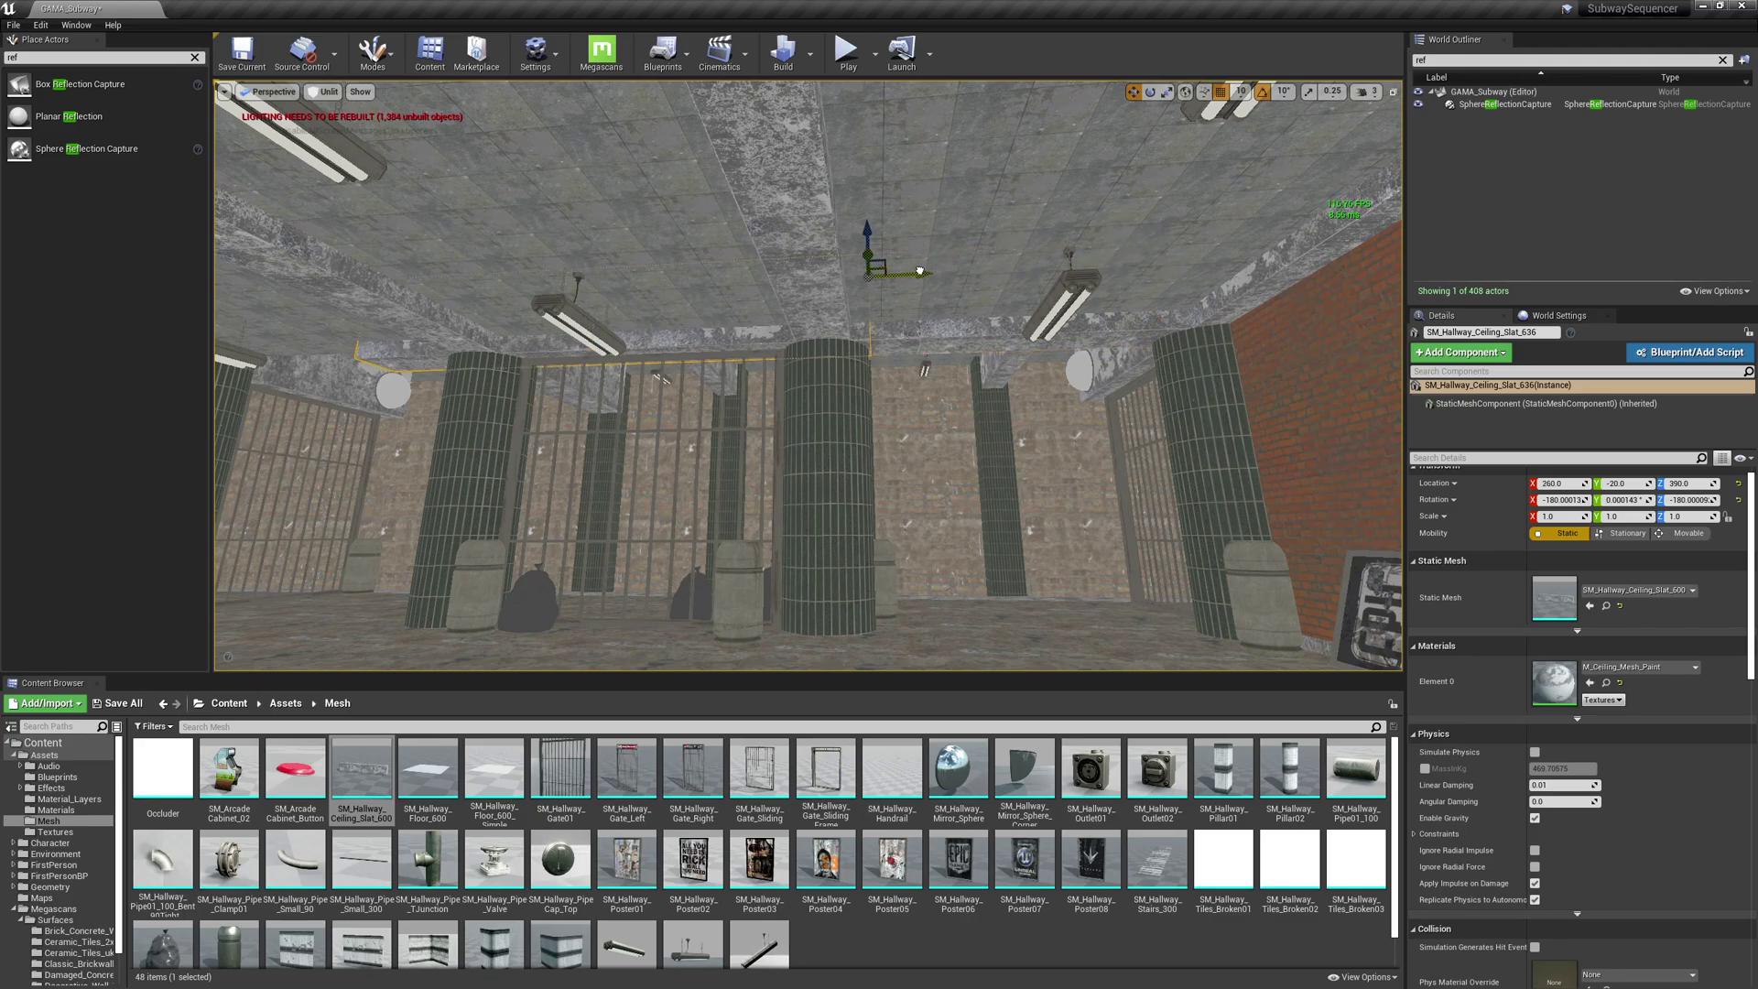
{"action": "left_click_drag", "start_coordinate": [920, 271], "coordinate": [743, 282], "text": "shift"}
- Copy the platform-edge slat at X -300 to the base of the opposite track wall at Y -1150, Z -300
{"action": "right_click_drag", "start_coordinate": [1287, 436], "coordinate": [1438, 439]}
{"action": "key", "text": "w"}
{"action": "right_click_drag", "start_coordinate": [1189, 467], "coordinate": [1131, 493]}
{"action": "key", "text": "Escape"}
{"action": "right_click_drag", "start_coordinate": [938, 490], "coordinate": [775, 490]}
{"action": "left_click", "coordinate": [570, 554]}
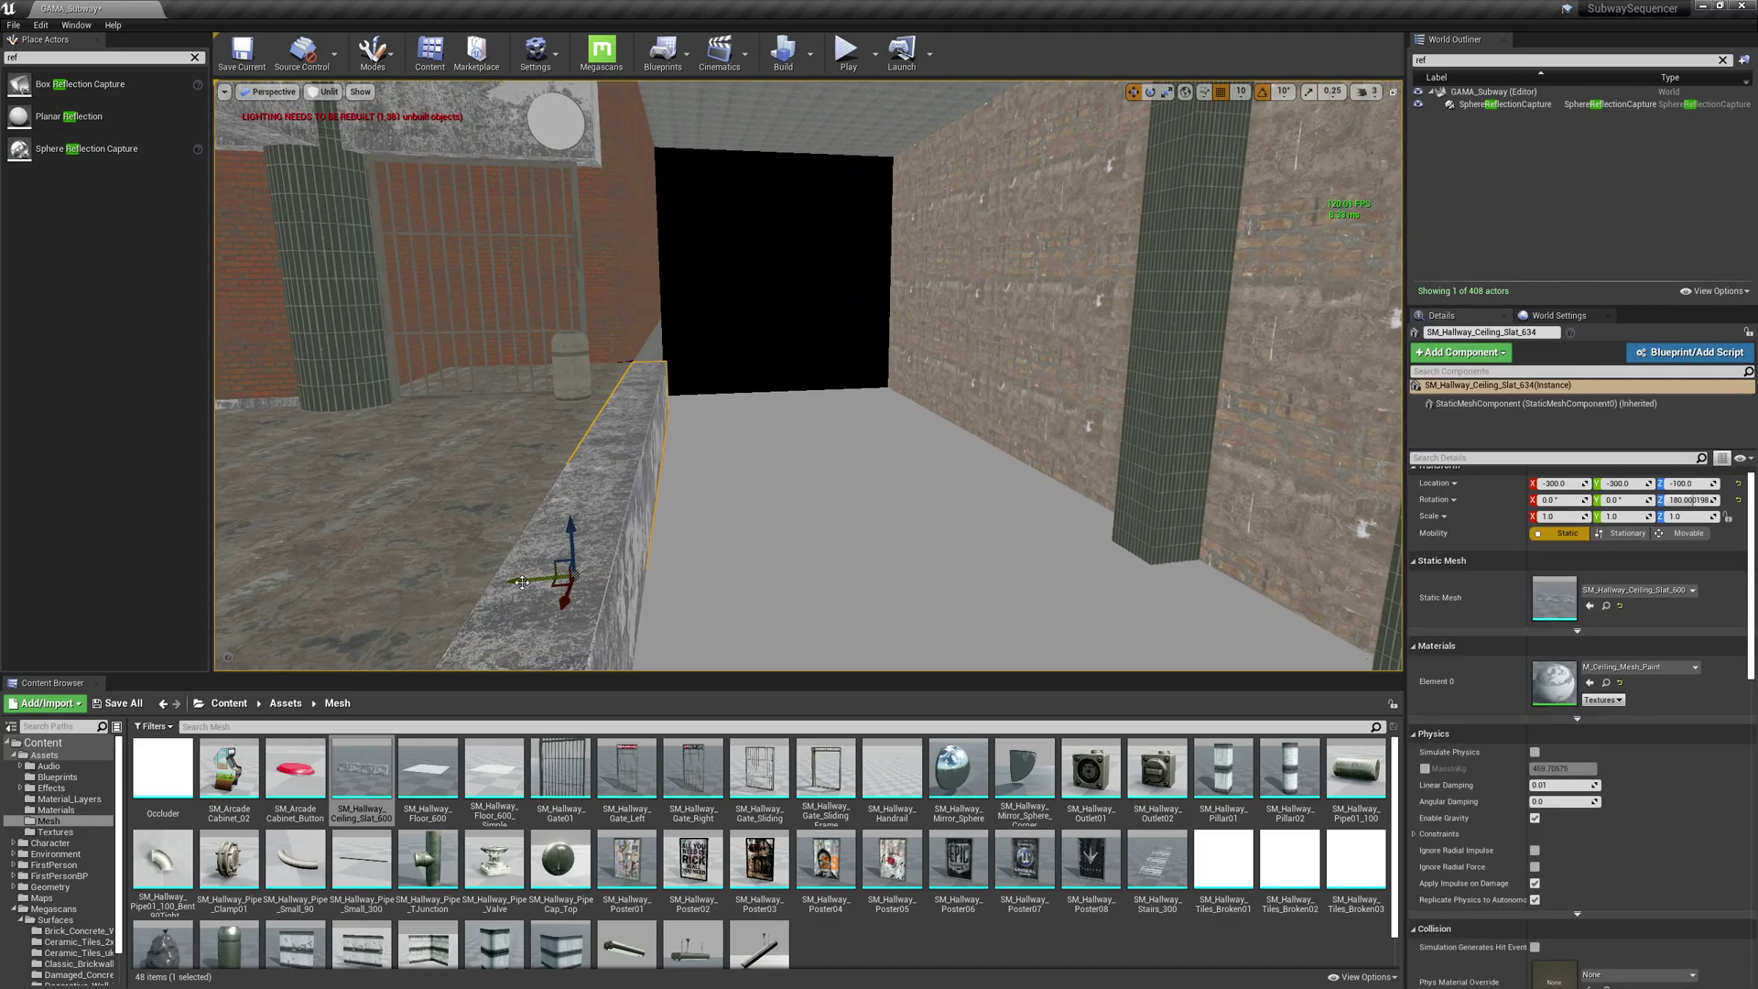
{"action": "left_click_drag", "start_coordinate": [522, 582], "coordinate": [1368, 615], "text": "alt"}
{"action": "mouse_move", "coordinate": [1034, 473]}
{"action": "right_mouse_down"}
{"action": "mouse_move", "coordinate": [1099, 476]}
{"action": "mouse_move", "coordinate": [1034, 473]}
{"action": "right_mouse_up"}
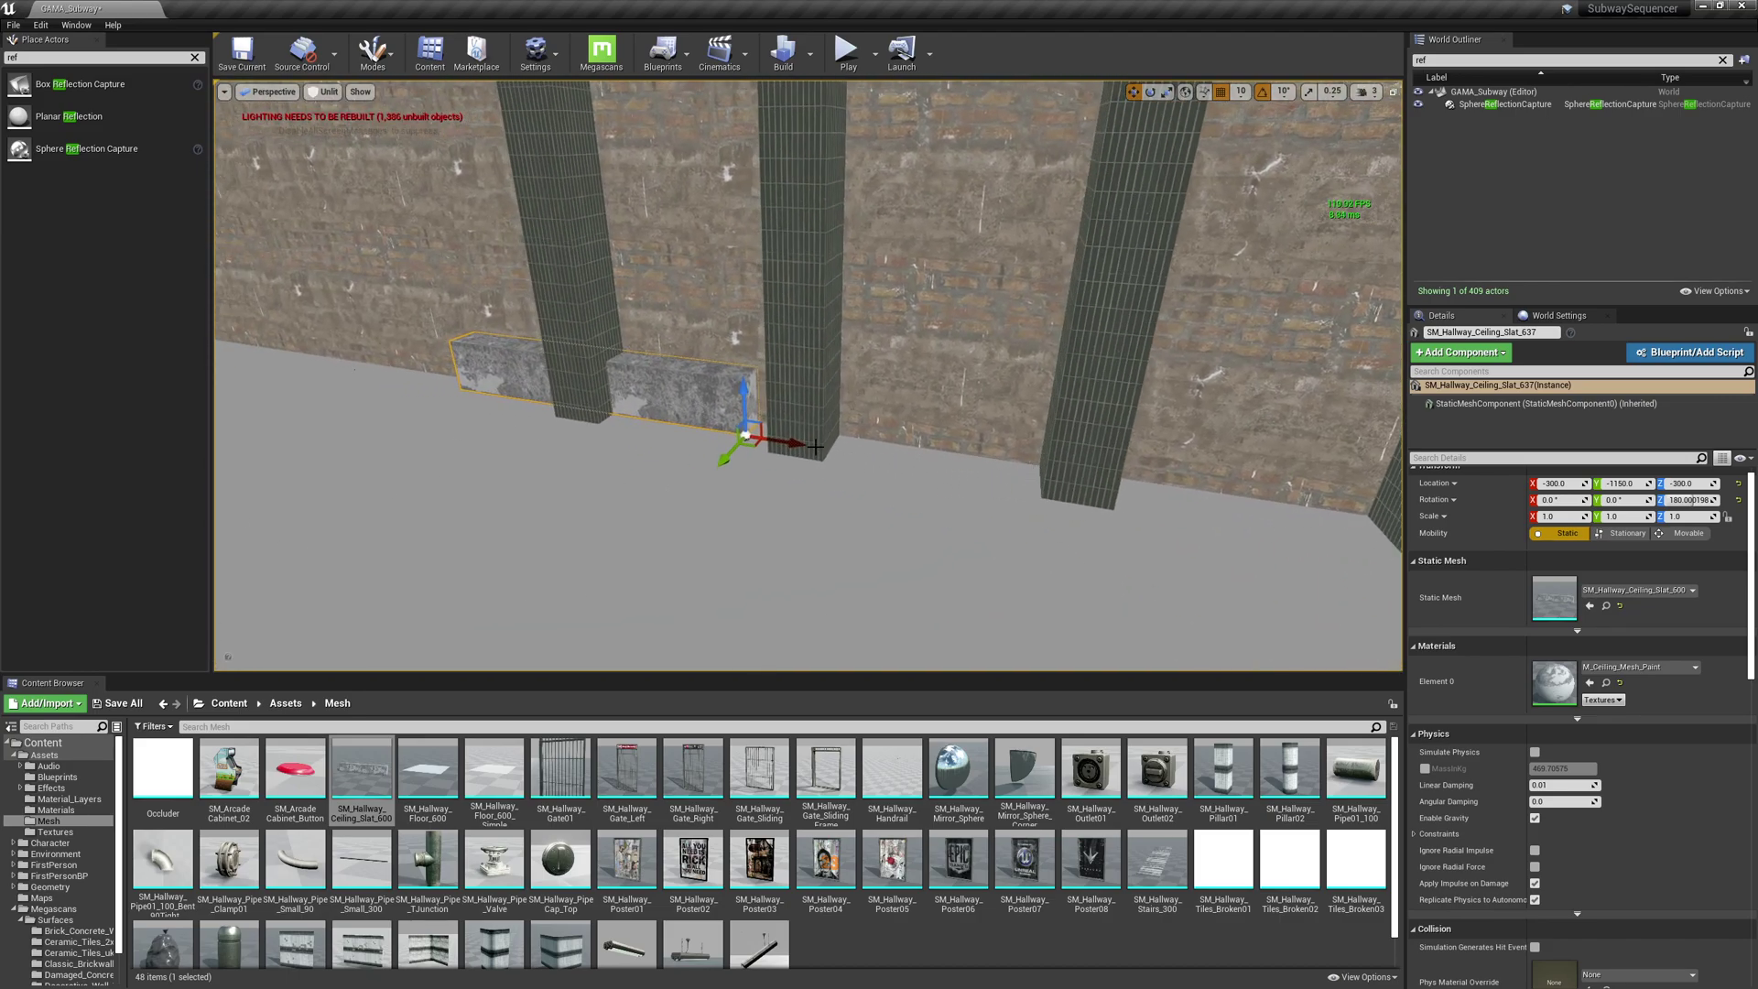
- Align the track-wall slat's end with the edge of the brick wall panel between the pillars at X -300
{"action": "left_click_drag", "start_coordinate": [798, 443], "coordinate": [576, 428]}
{"action": "left_click", "coordinate": [602, 392]}
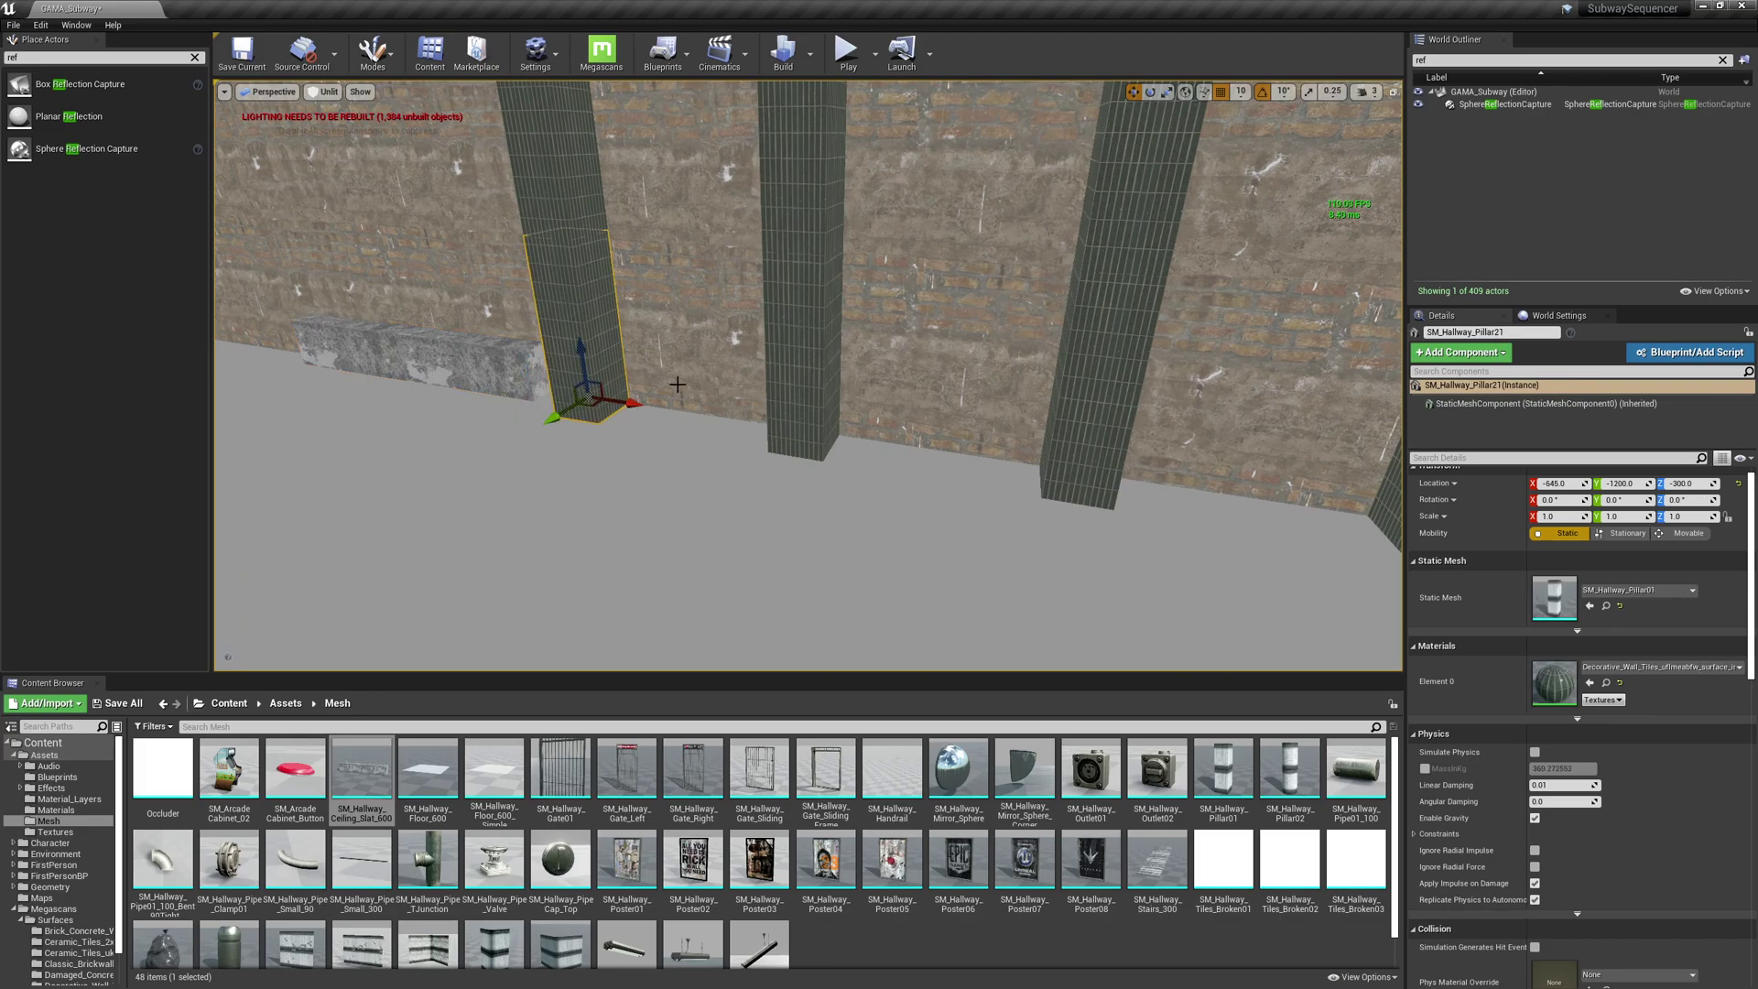
{"action": "left_click", "coordinate": [665, 362]}
{"action": "mouse_move", "coordinate": [663, 362]}
{"action": "right_mouse_down"}
{"action": "mouse_move", "coordinate": [778, 358]}
{"action": "mouse_move", "coordinate": [641, 353]}
{"action": "right_mouse_up"}
{"action": "key", "text": "a"}
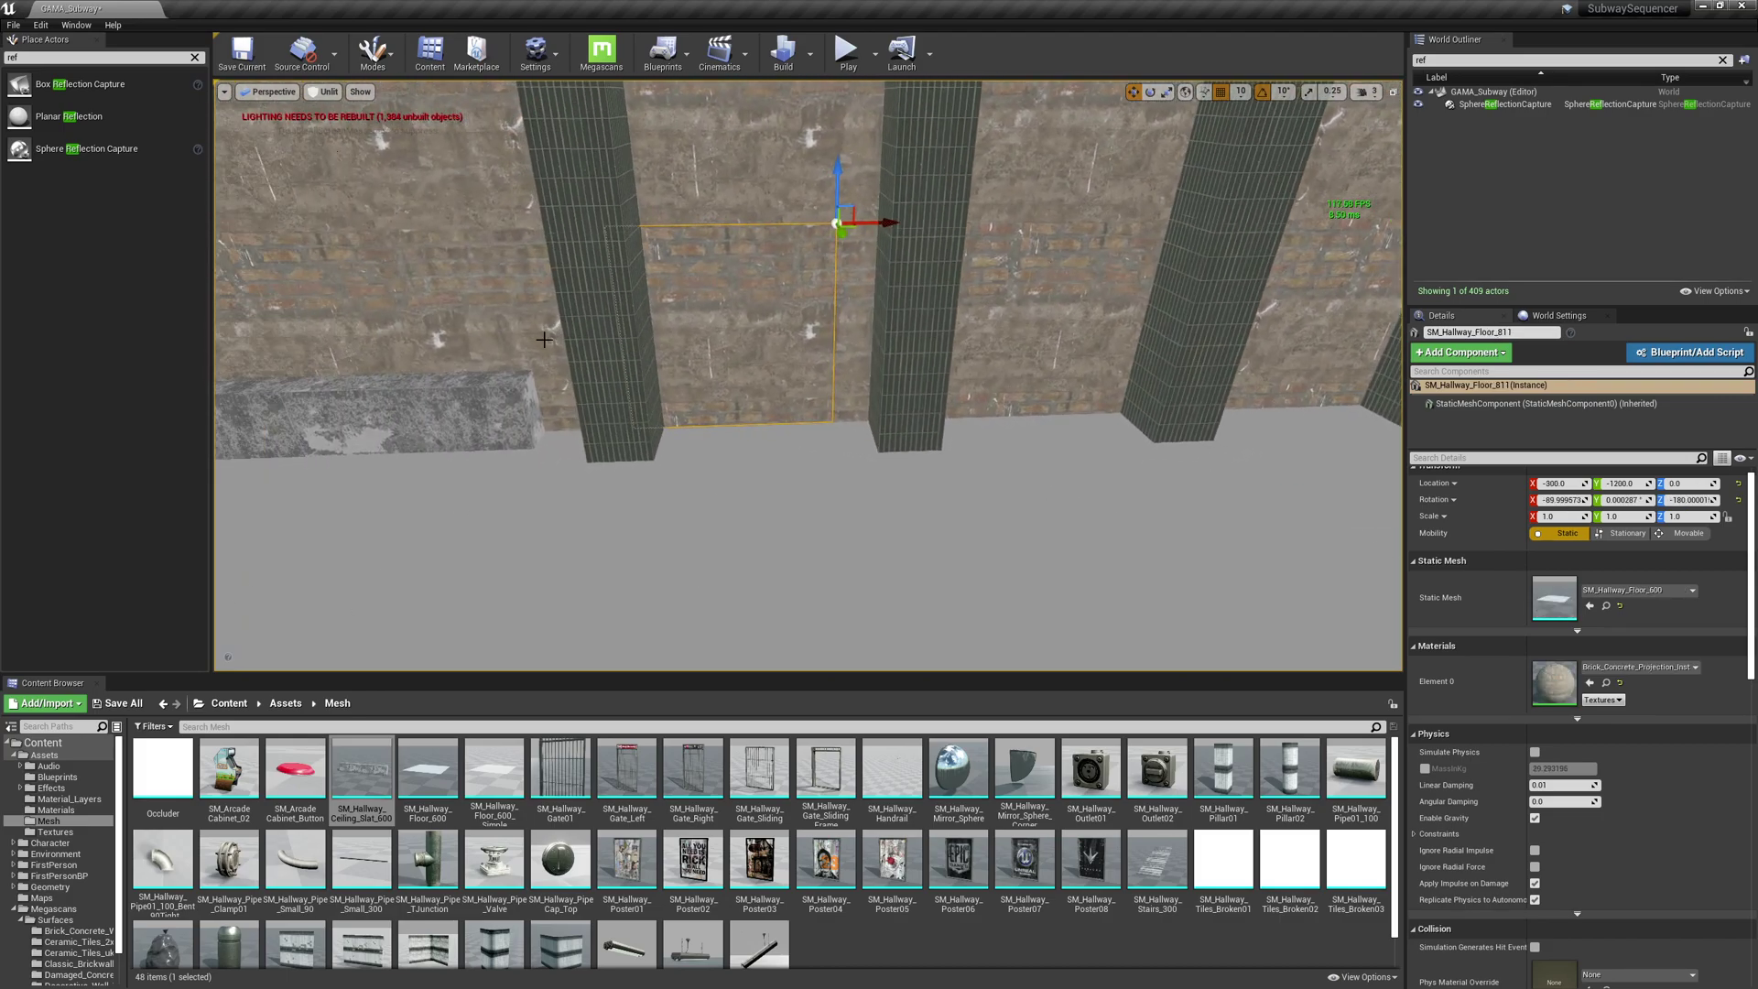
{"action": "left_click", "coordinate": [531, 406]}
{"action": "left_click_drag", "start_coordinate": [583, 446], "coordinate": [872, 486]}
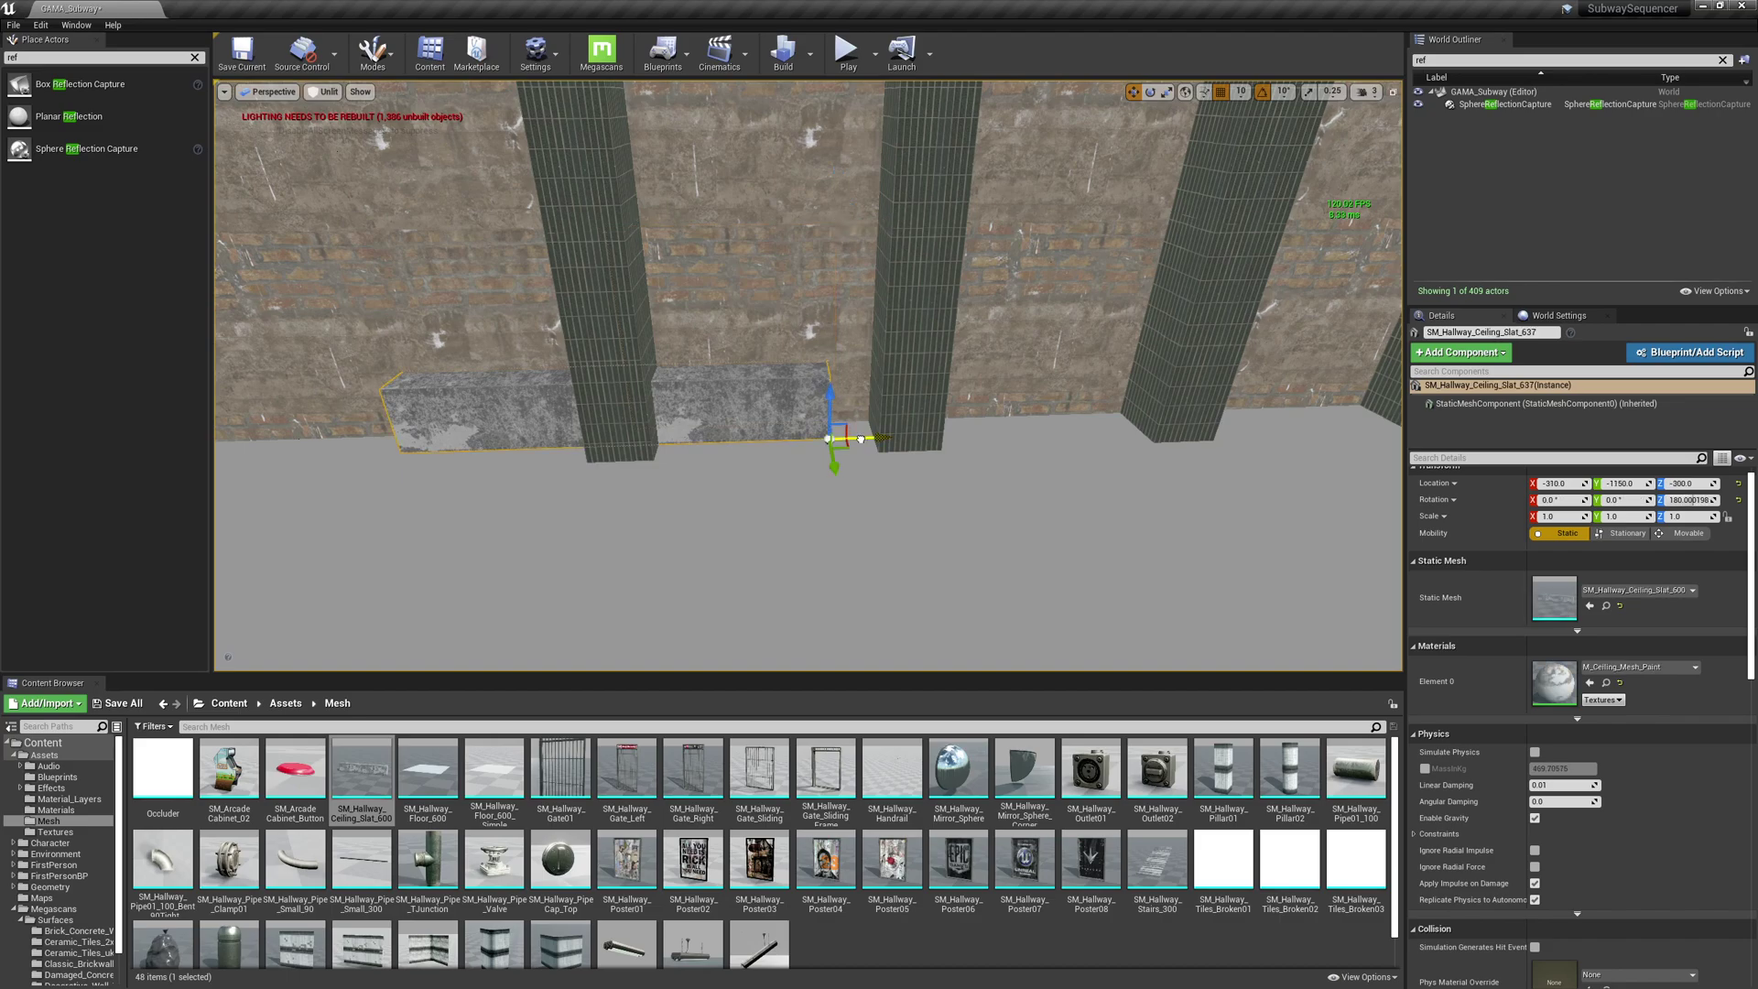
{"action": "left_click", "coordinate": [789, 325]}
{"action": "left_click", "coordinate": [789, 392], "text": "ctrl"}
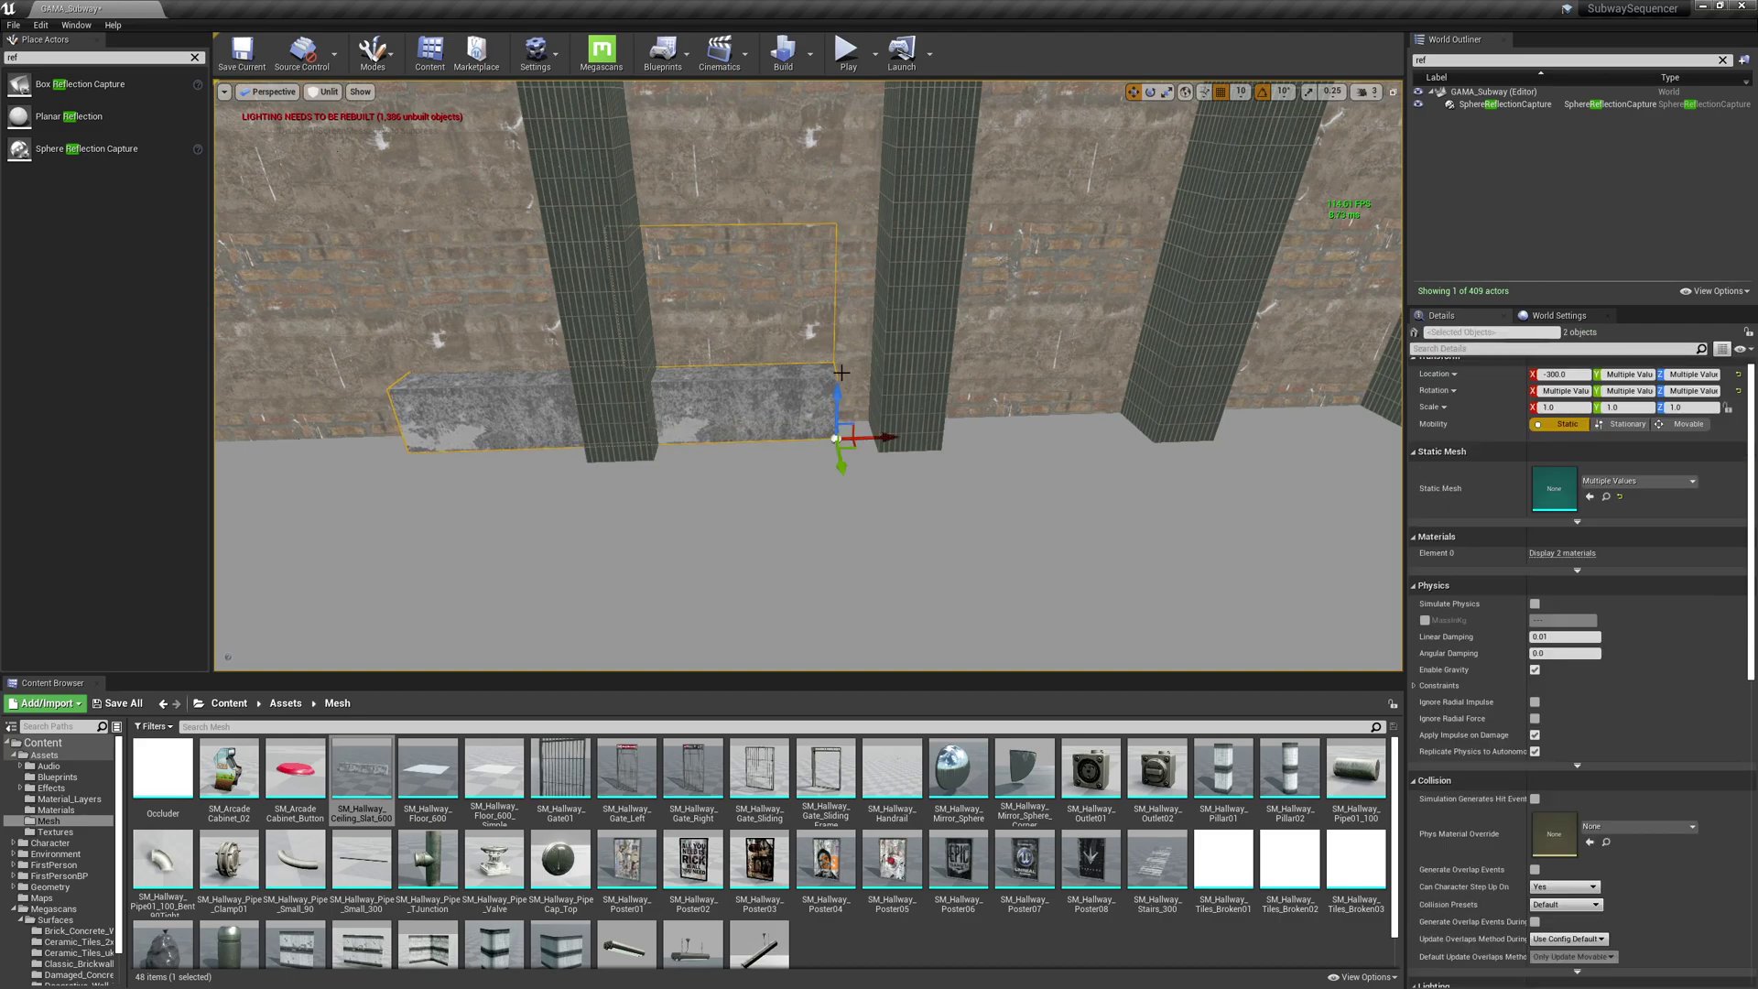
{"action": "left_click_drag", "start_coordinate": [696, 323], "coordinate": [746, 304], "text": "alt"}
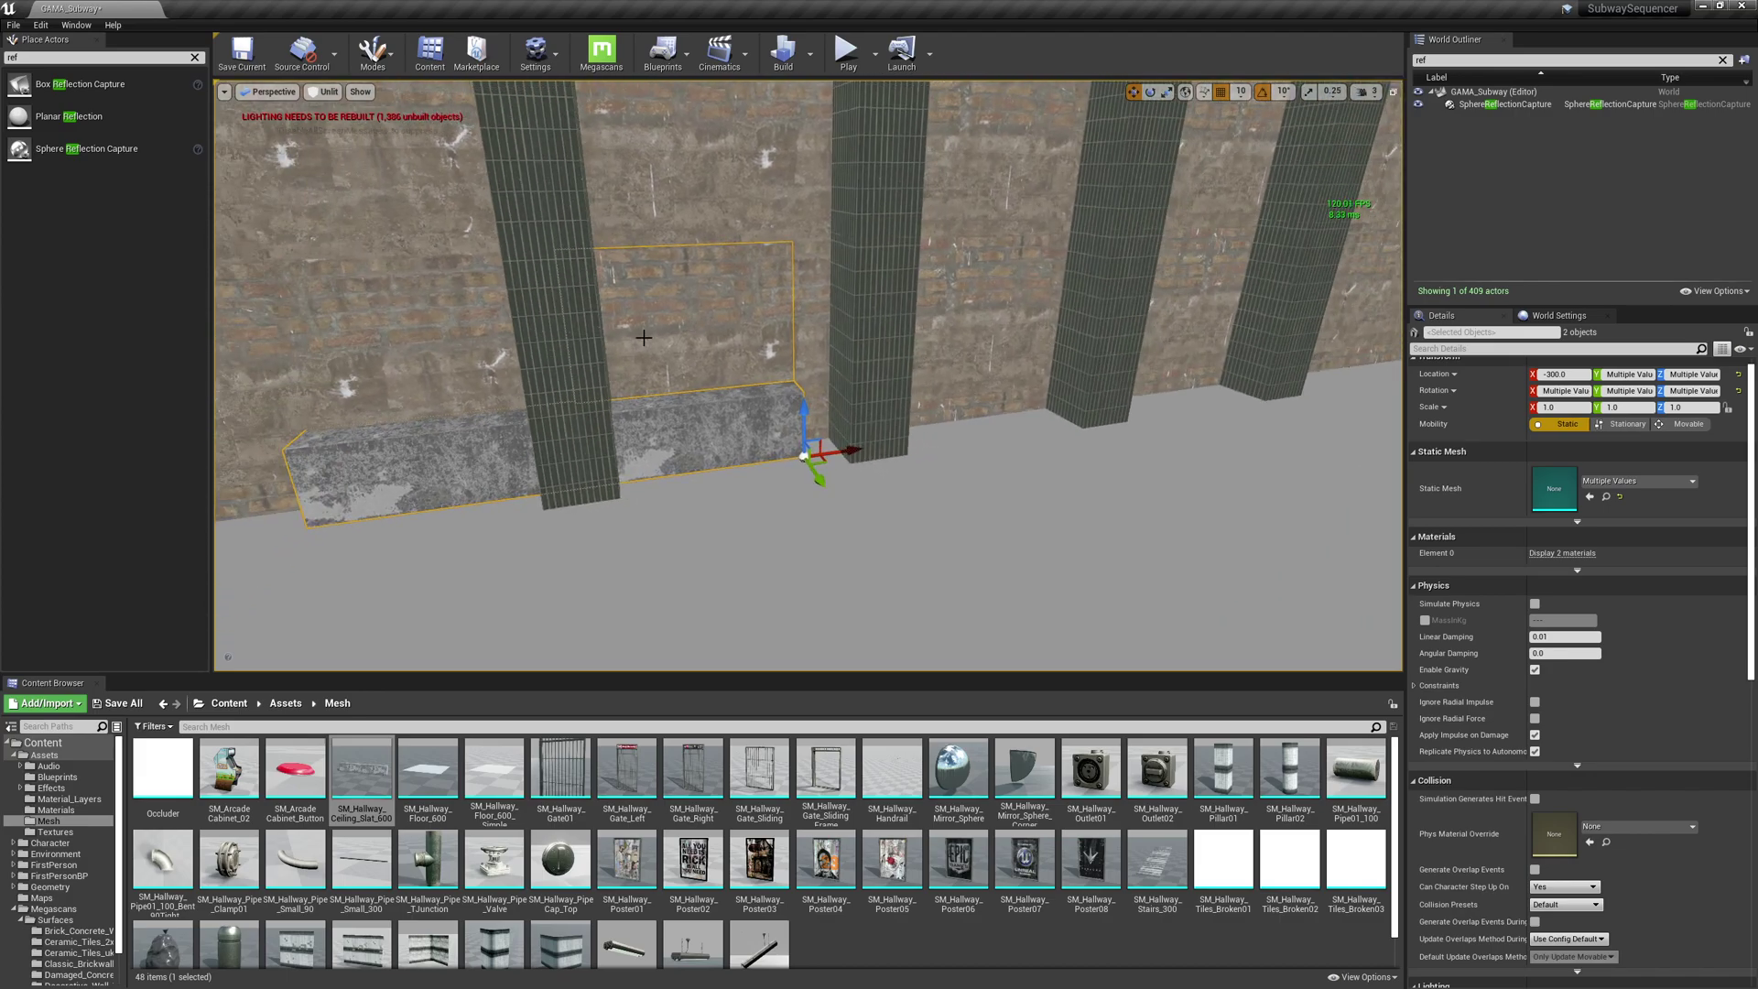
{"action": "left_click", "coordinate": [425, 352], "text": "ctrl"}
{"action": "left_click", "coordinate": [729, 441]}
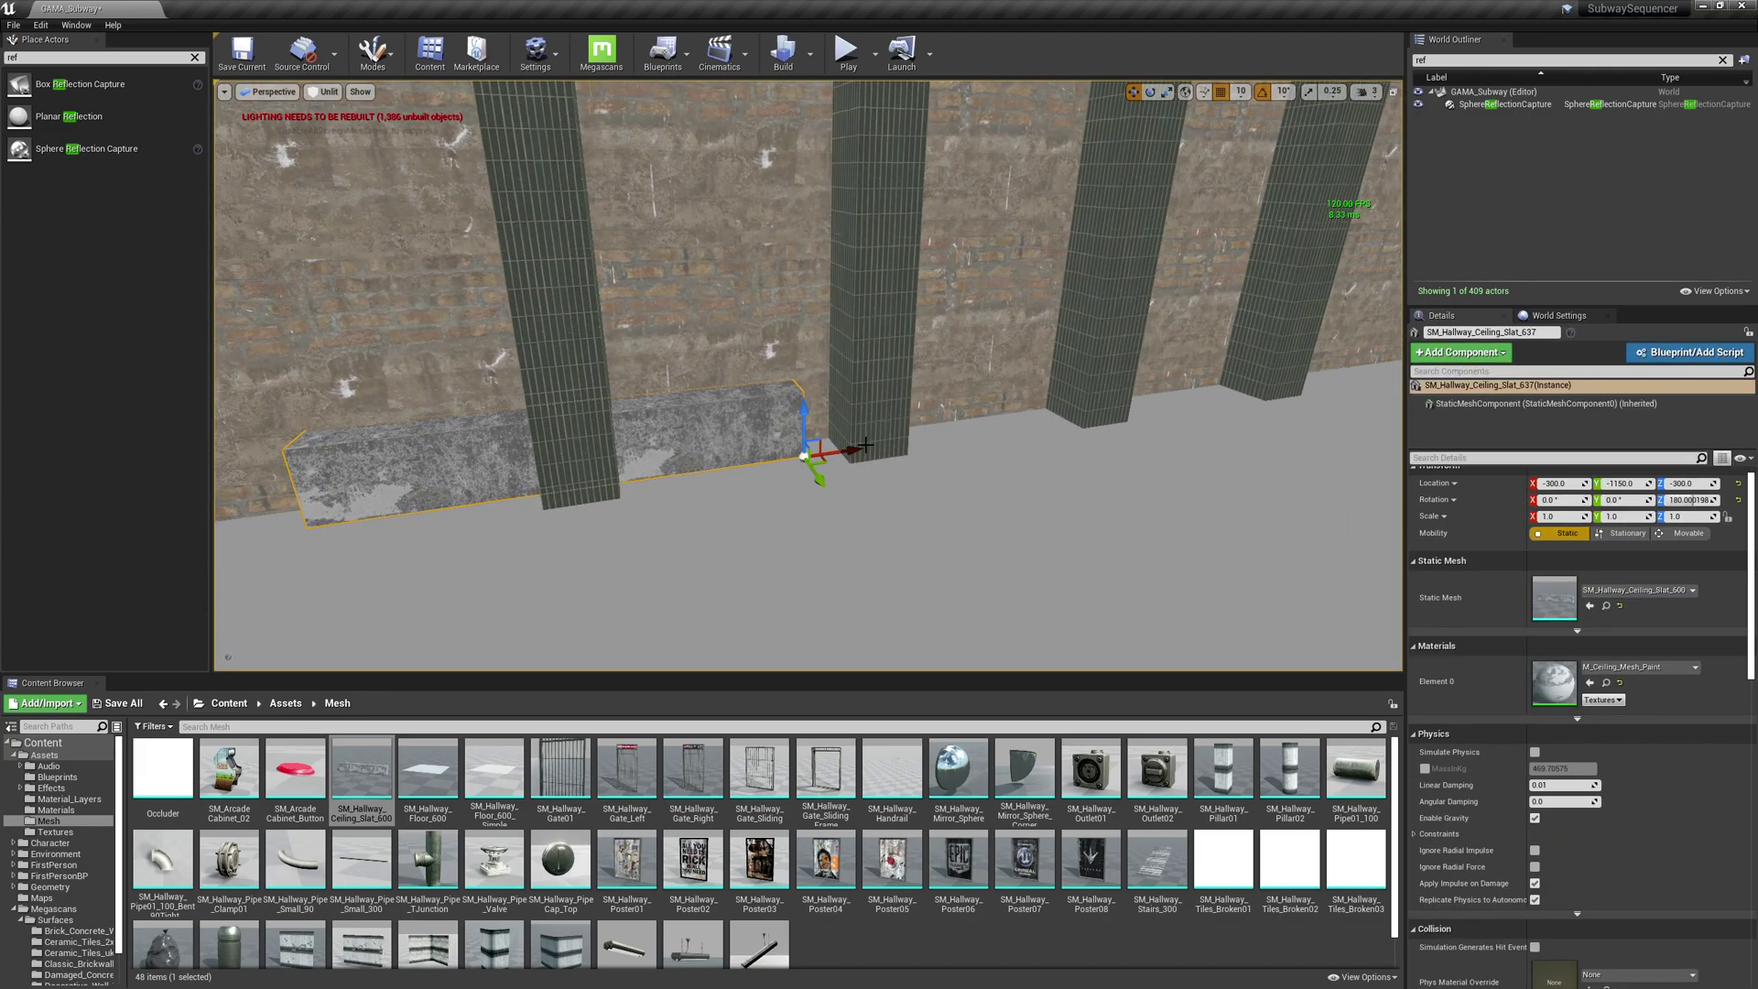
- Duplicate the slat along the track wall up to X 2100, and copy the three end slats to the wall's opposite end
{"action": "left_click_drag", "start_coordinate": [864, 446], "coordinate": [1177, 403], "text": "alt"}
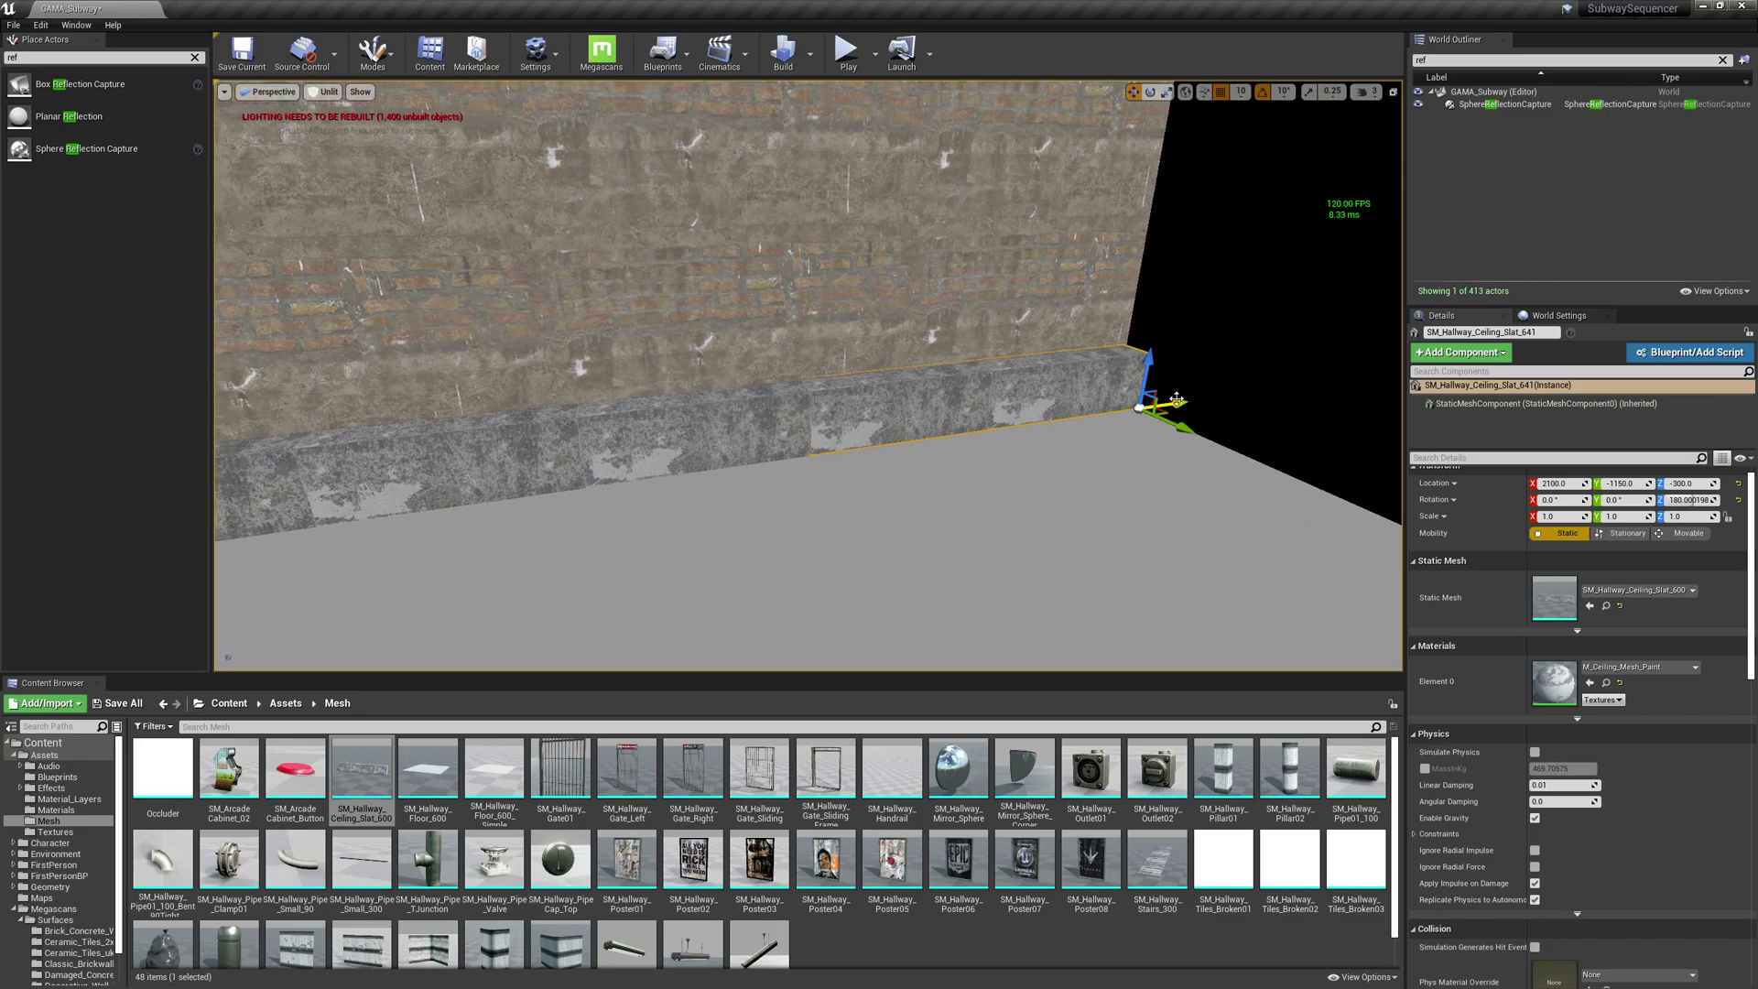
{"action": "left_click", "coordinate": [715, 441], "text": "ctrl"}
{"action": "left_click", "coordinate": [283, 497], "text": "ctrl"}
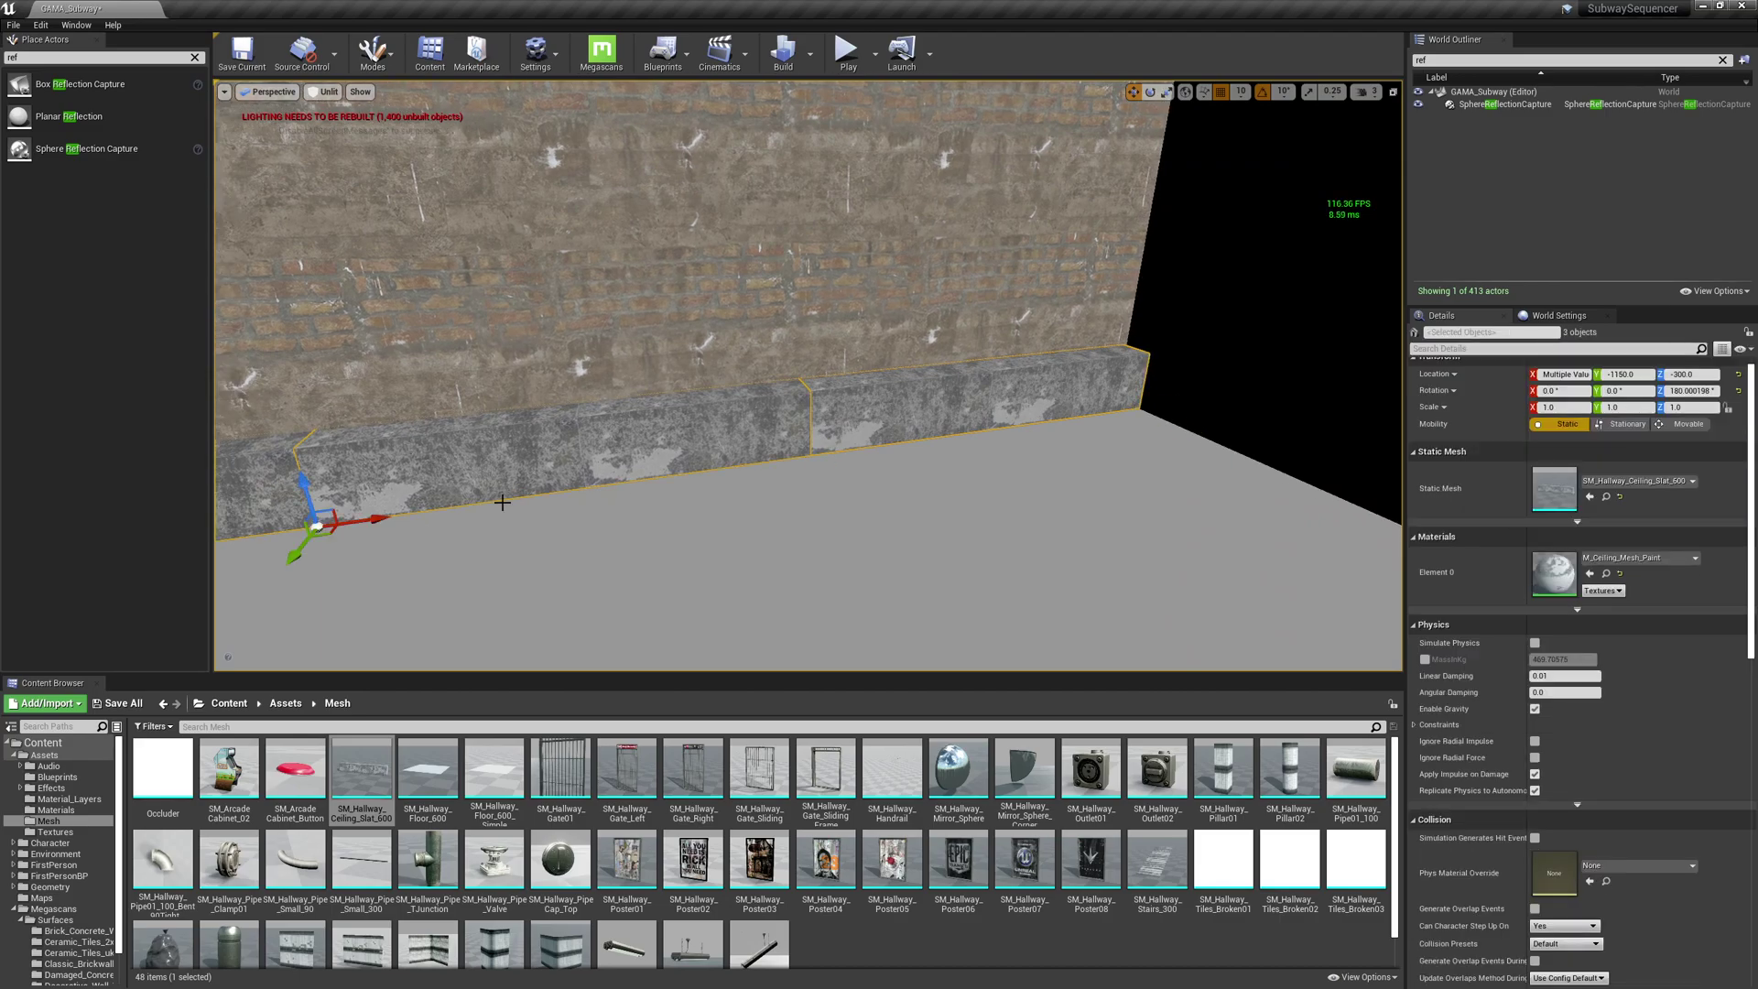
{"action": "left_click_drag", "start_coordinate": [380, 520], "coordinate": [1178, 403], "text": "alt"}
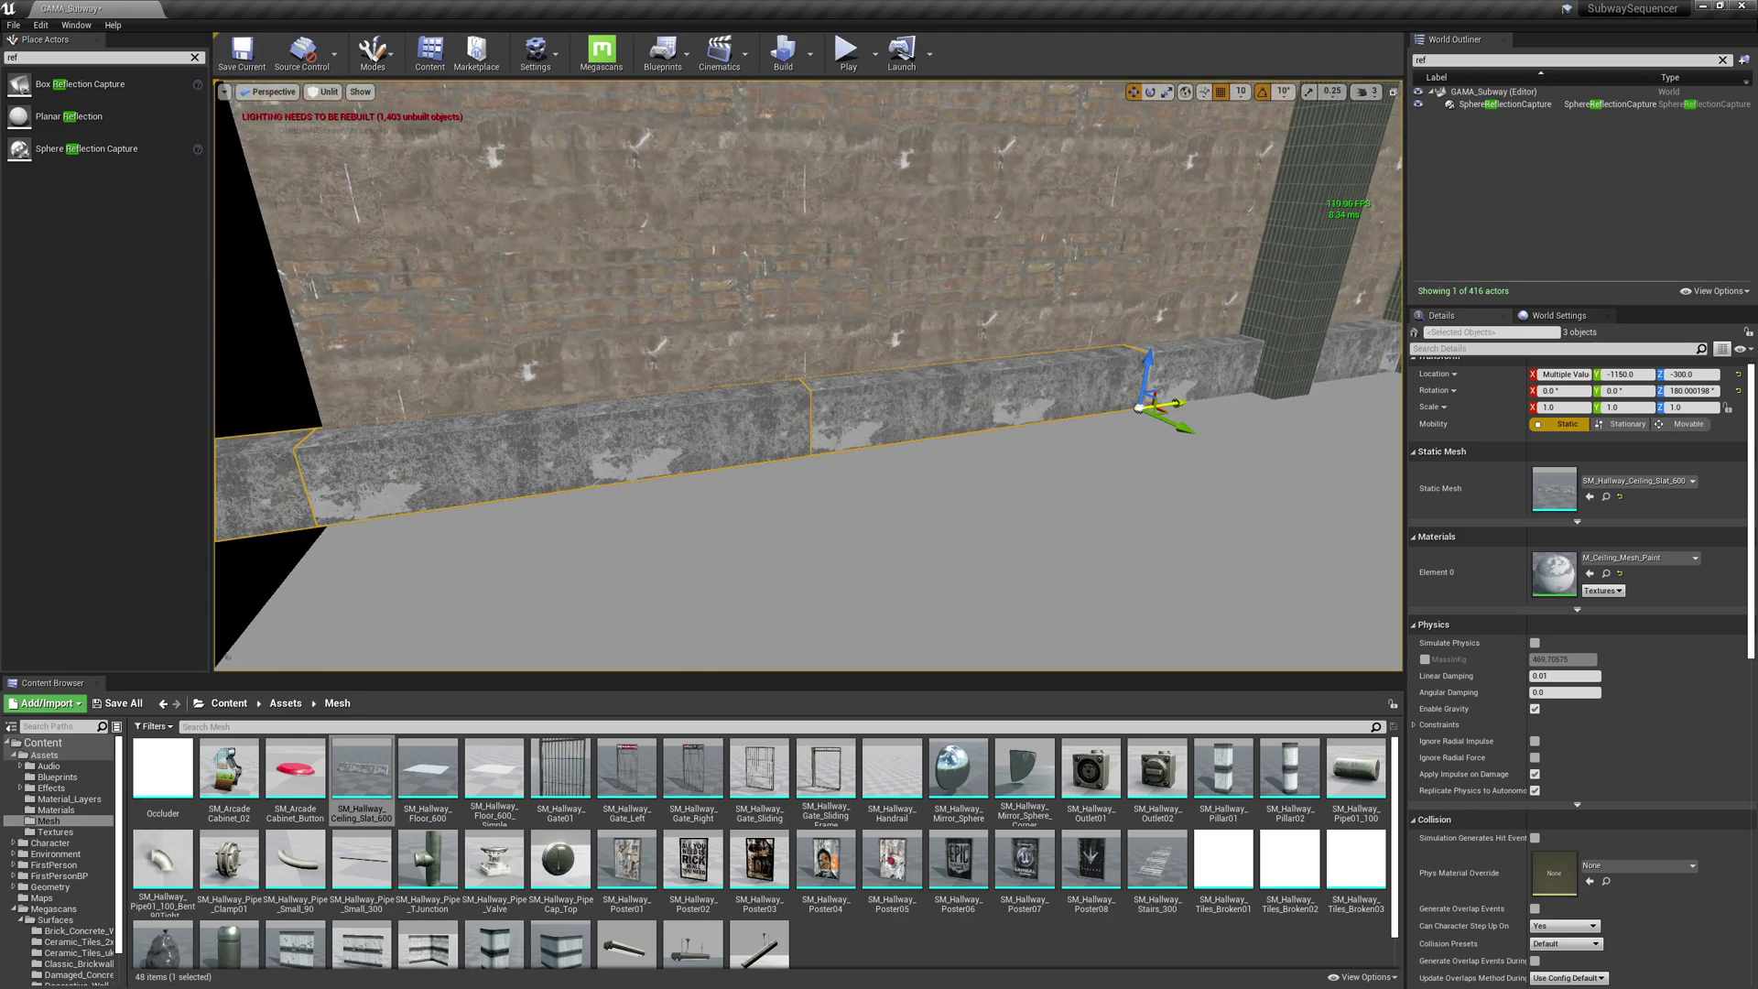
{"action": "key", "text": "d"}
{"action": "right_click_drag", "start_coordinate": [221, 554], "coordinate": [222, 554]}
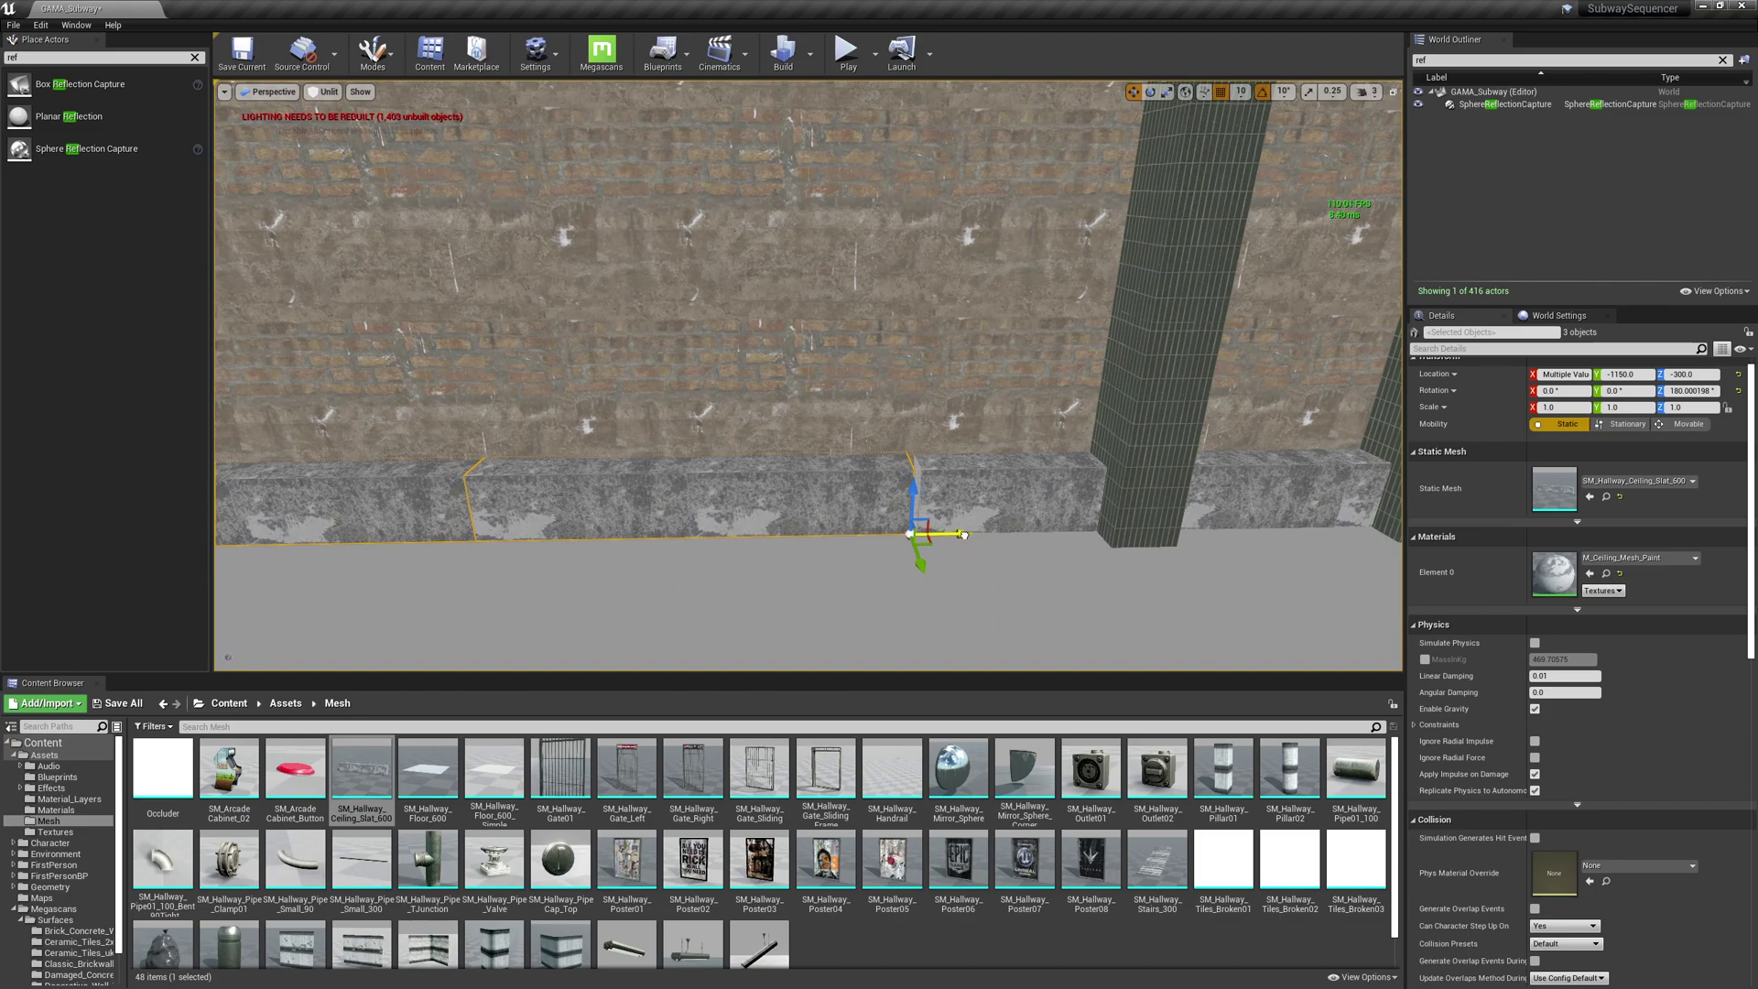
{"action": "right_click_drag", "start_coordinate": [1035, 475], "coordinate": [1025, 474]}
{"action": "key", "text": "s"}
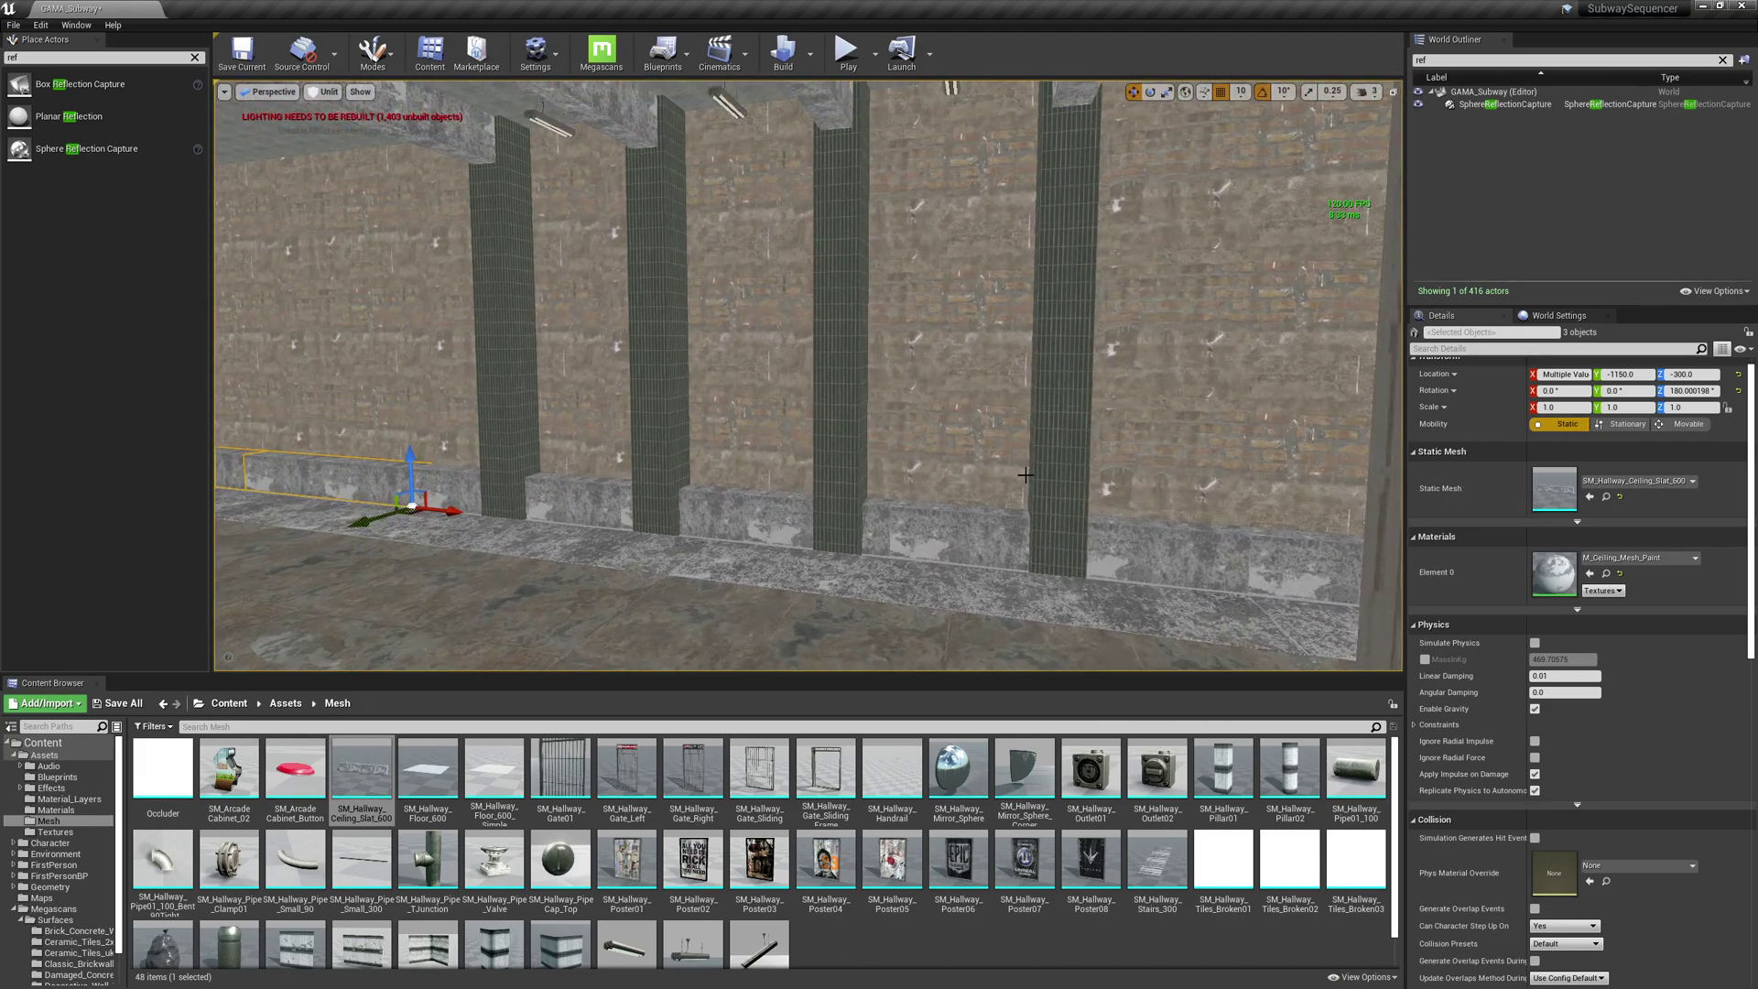
- Copy the full row of eight slats from the base of the track wall up to the ceiling at Y -1180, Z 570
{"action": "left_click", "coordinate": [568, 505], "text": "ctrl"}
{"action": "left_click", "coordinate": [909, 524], "text": "ctrl"}
{"action": "left_click", "coordinate": [1179, 539], "text": "ctrl"}
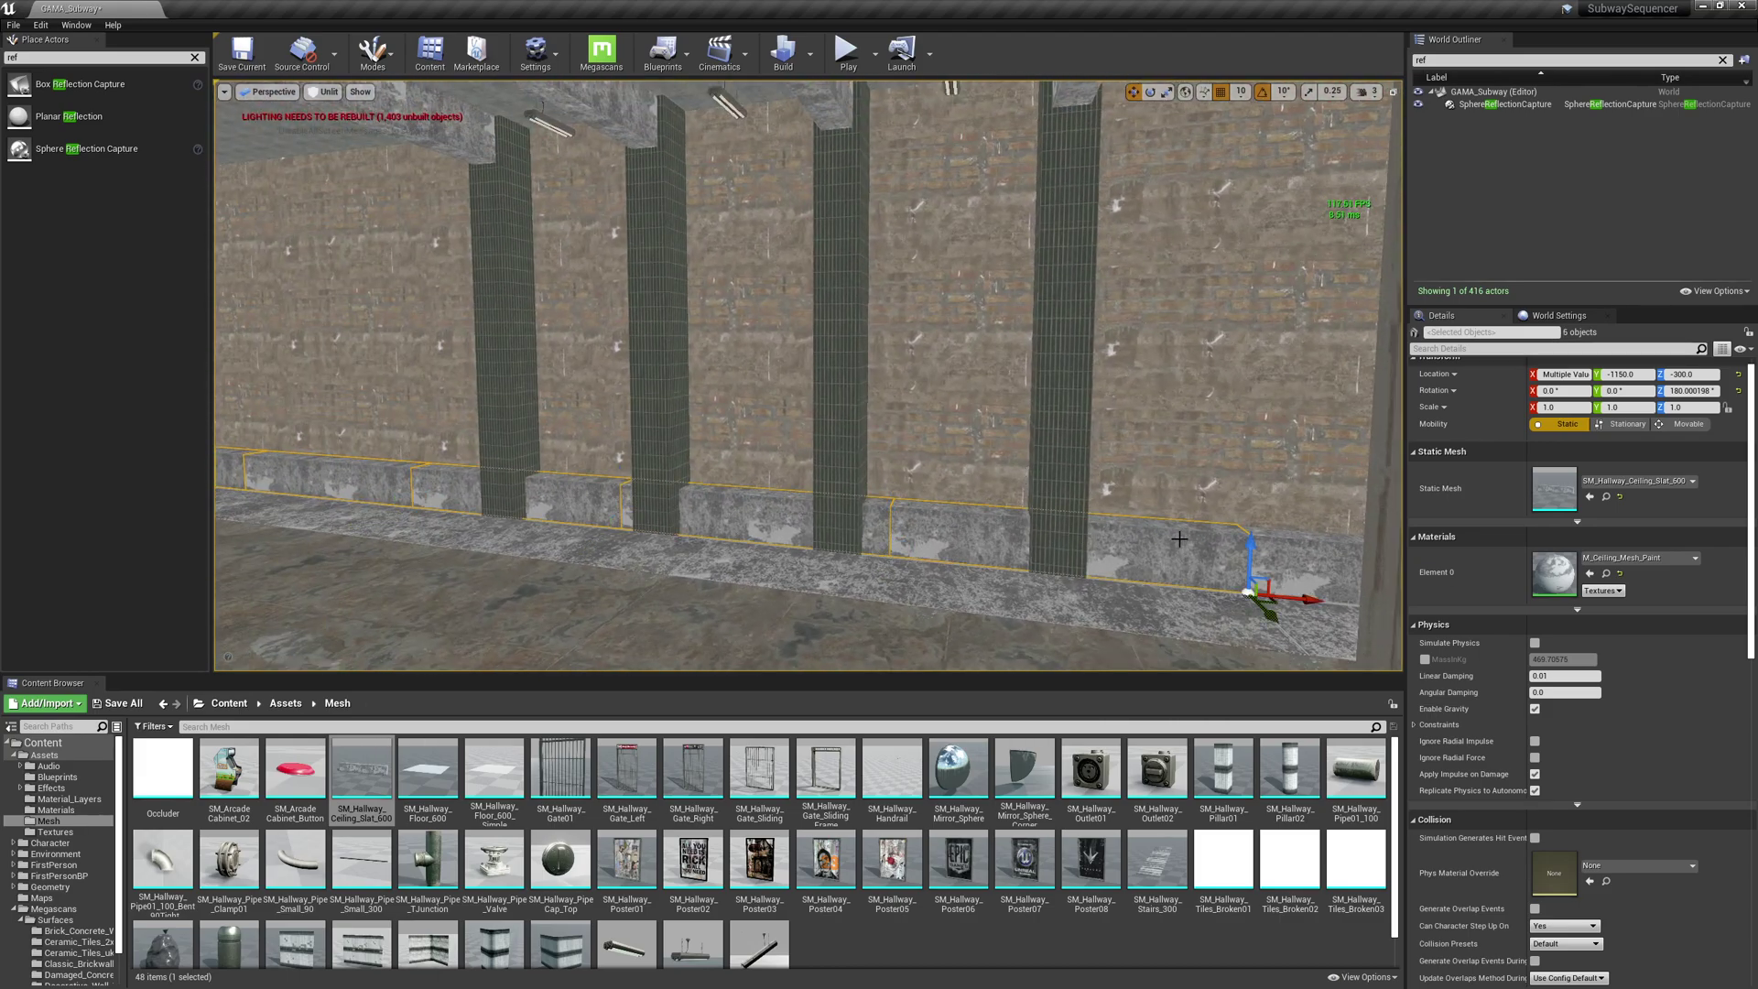
{"action": "left_click", "coordinate": [1301, 557], "text": "ctrl"}
{"action": "right_click_drag", "start_coordinate": [1299, 560], "coordinate": [1378, 560]}
{"action": "left_click", "coordinate": [798, 471], "text": "ctrl"}
{"action": "right_click_drag", "start_coordinate": [798, 471], "coordinate": [839, 464]}
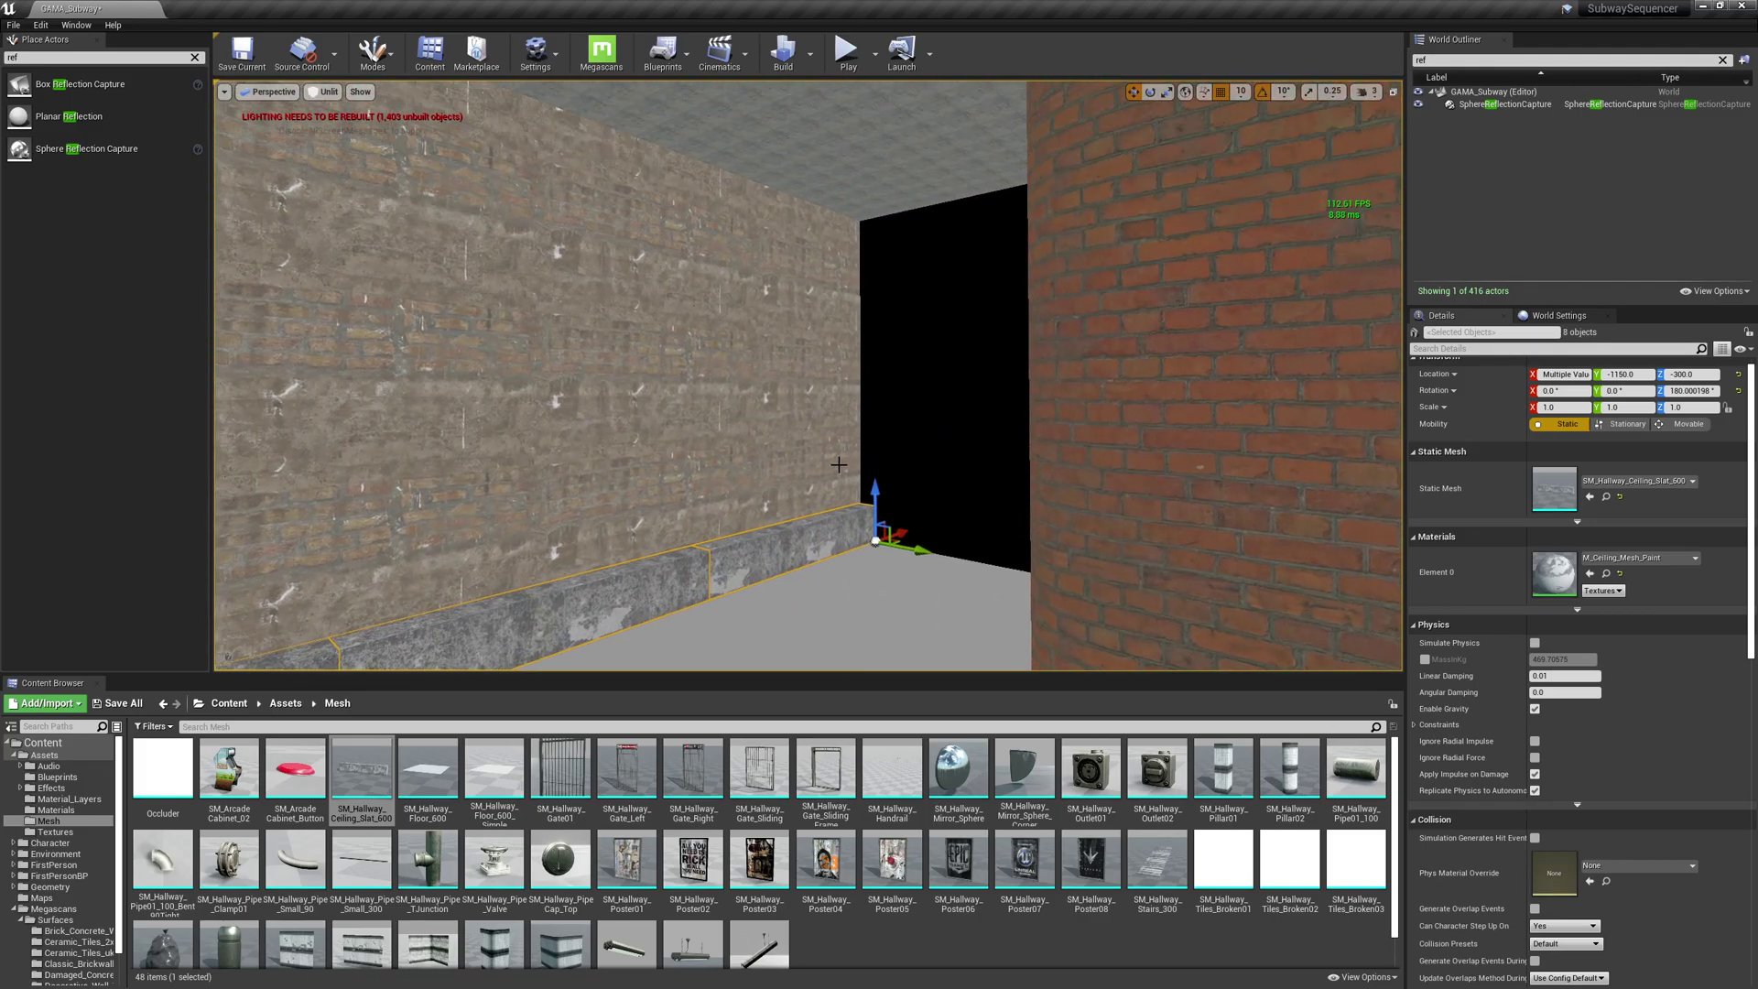
{"action": "left_click_drag", "start_coordinate": [869, 488], "coordinate": [808, 462], "text": "alt"}
{"action": "right_click_drag", "start_coordinate": [808, 462], "coordinate": [618, 464]}
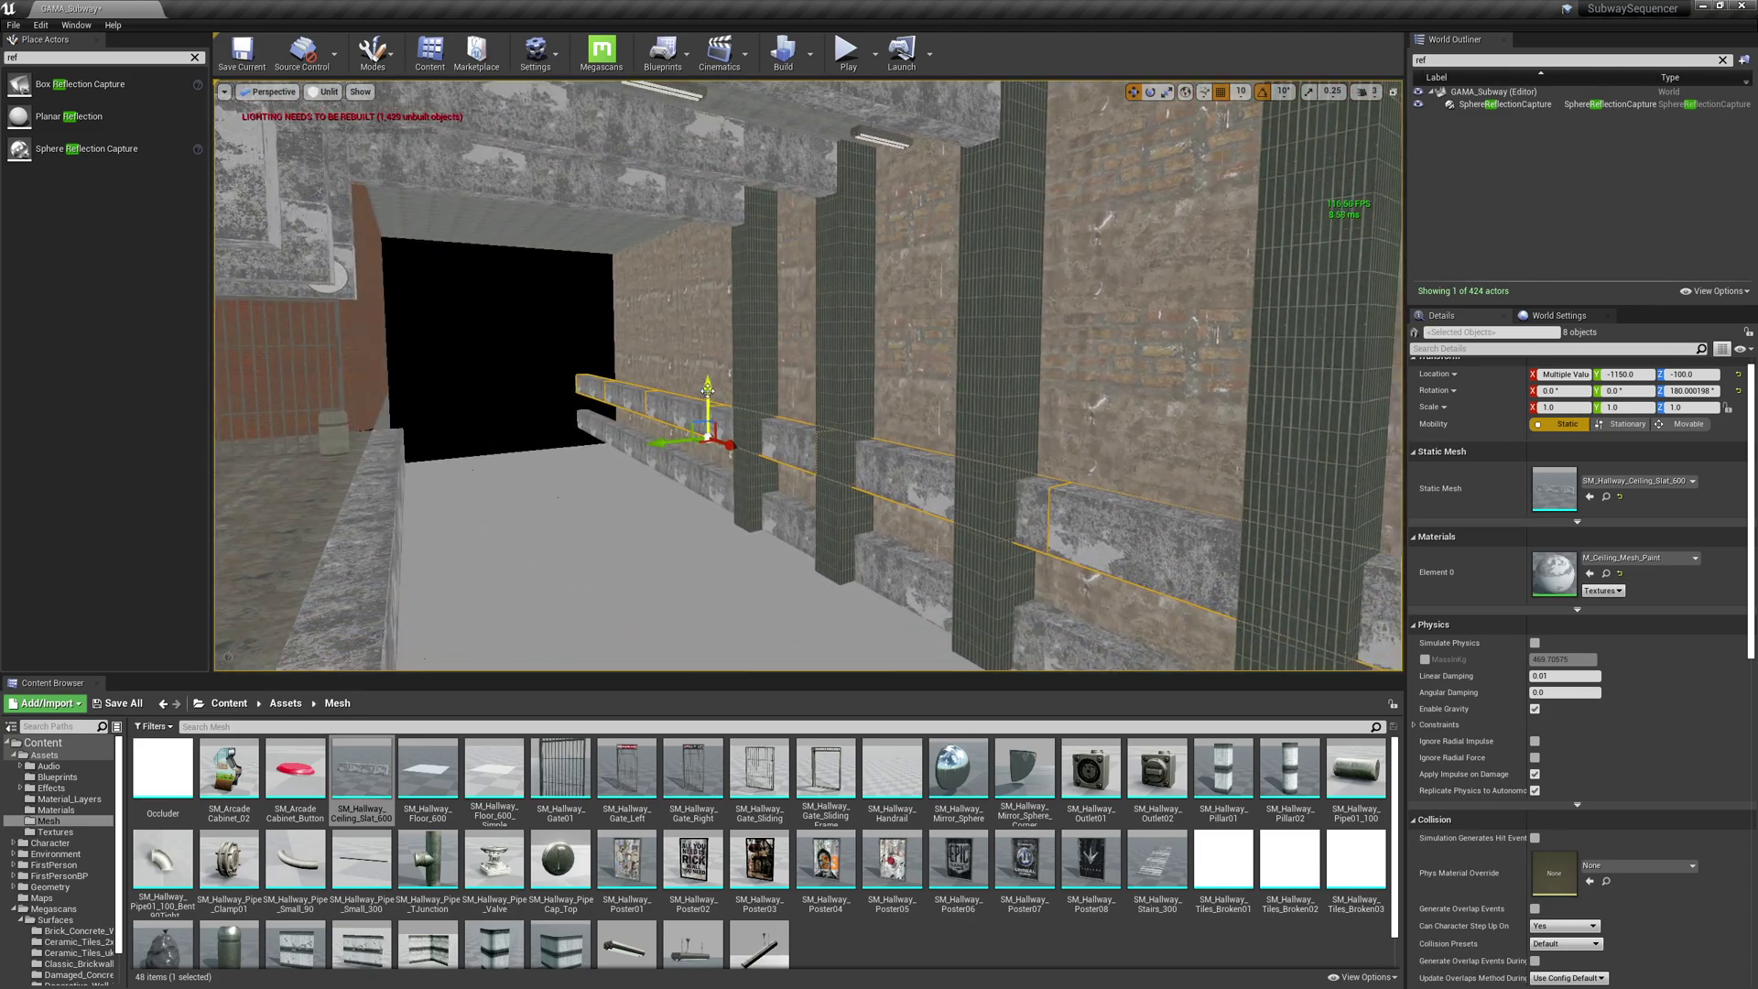
{"action": "left_click_drag", "start_coordinate": [706, 391], "coordinate": [704, 92]}
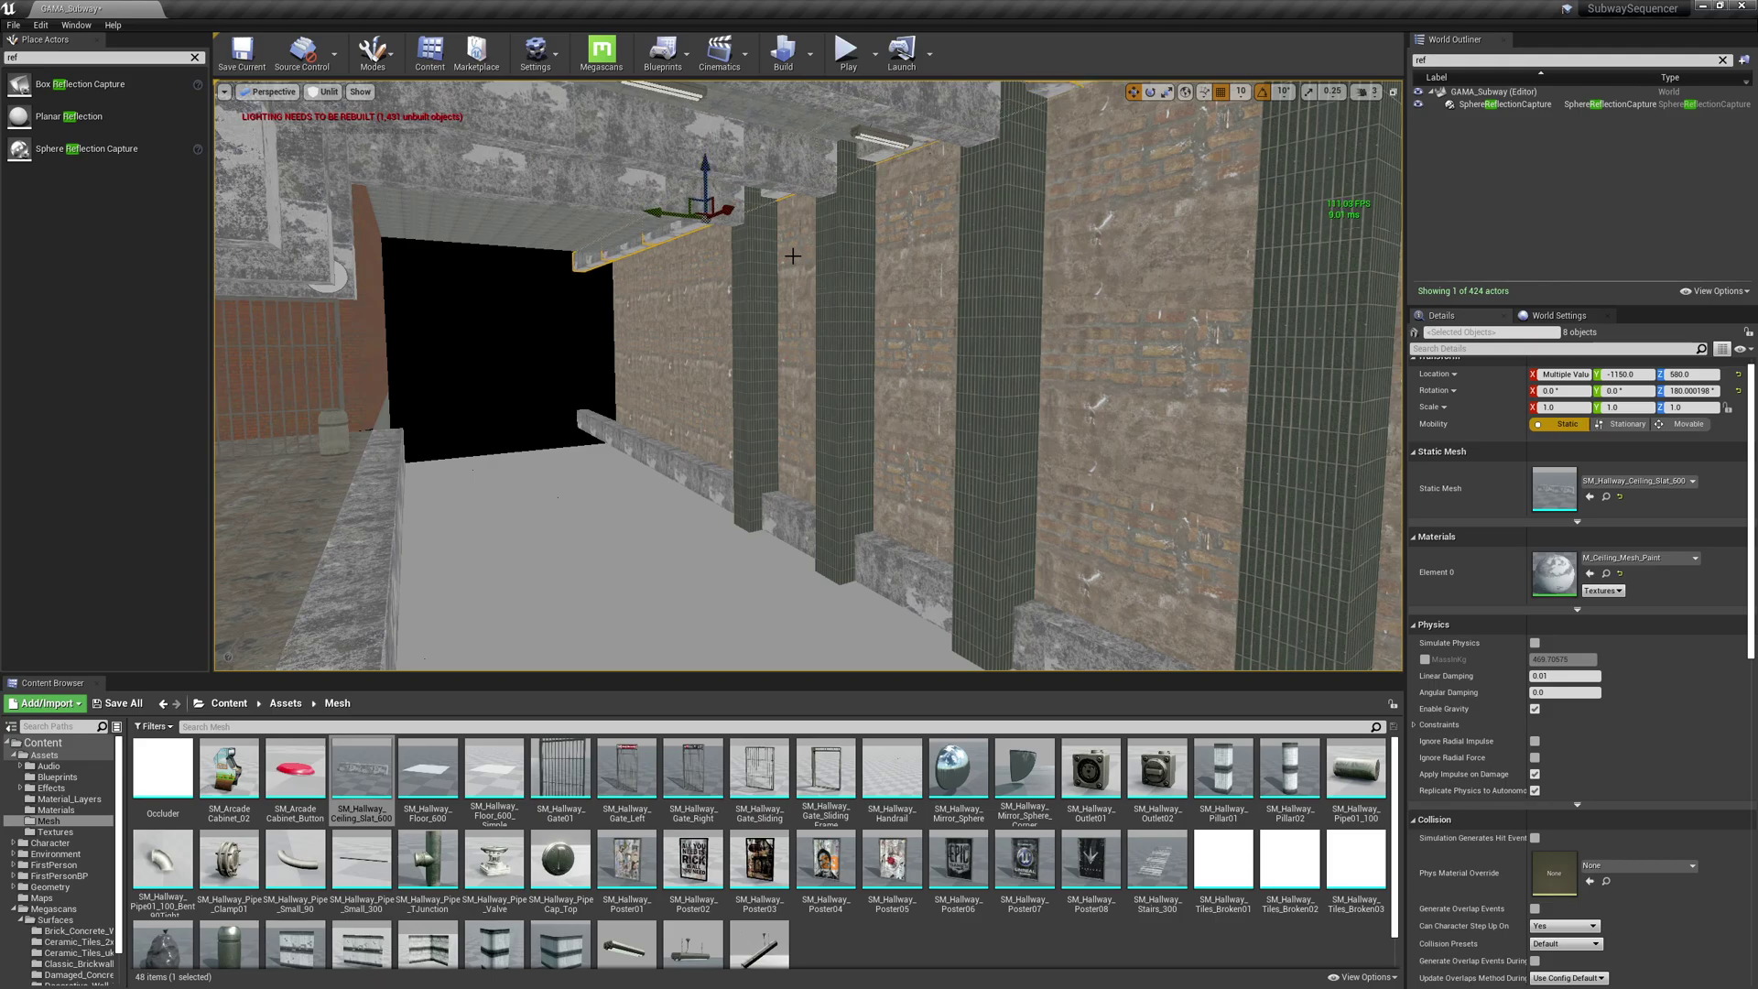
{"action": "right_click_drag", "start_coordinate": [792, 256], "coordinate": [837, 394]}
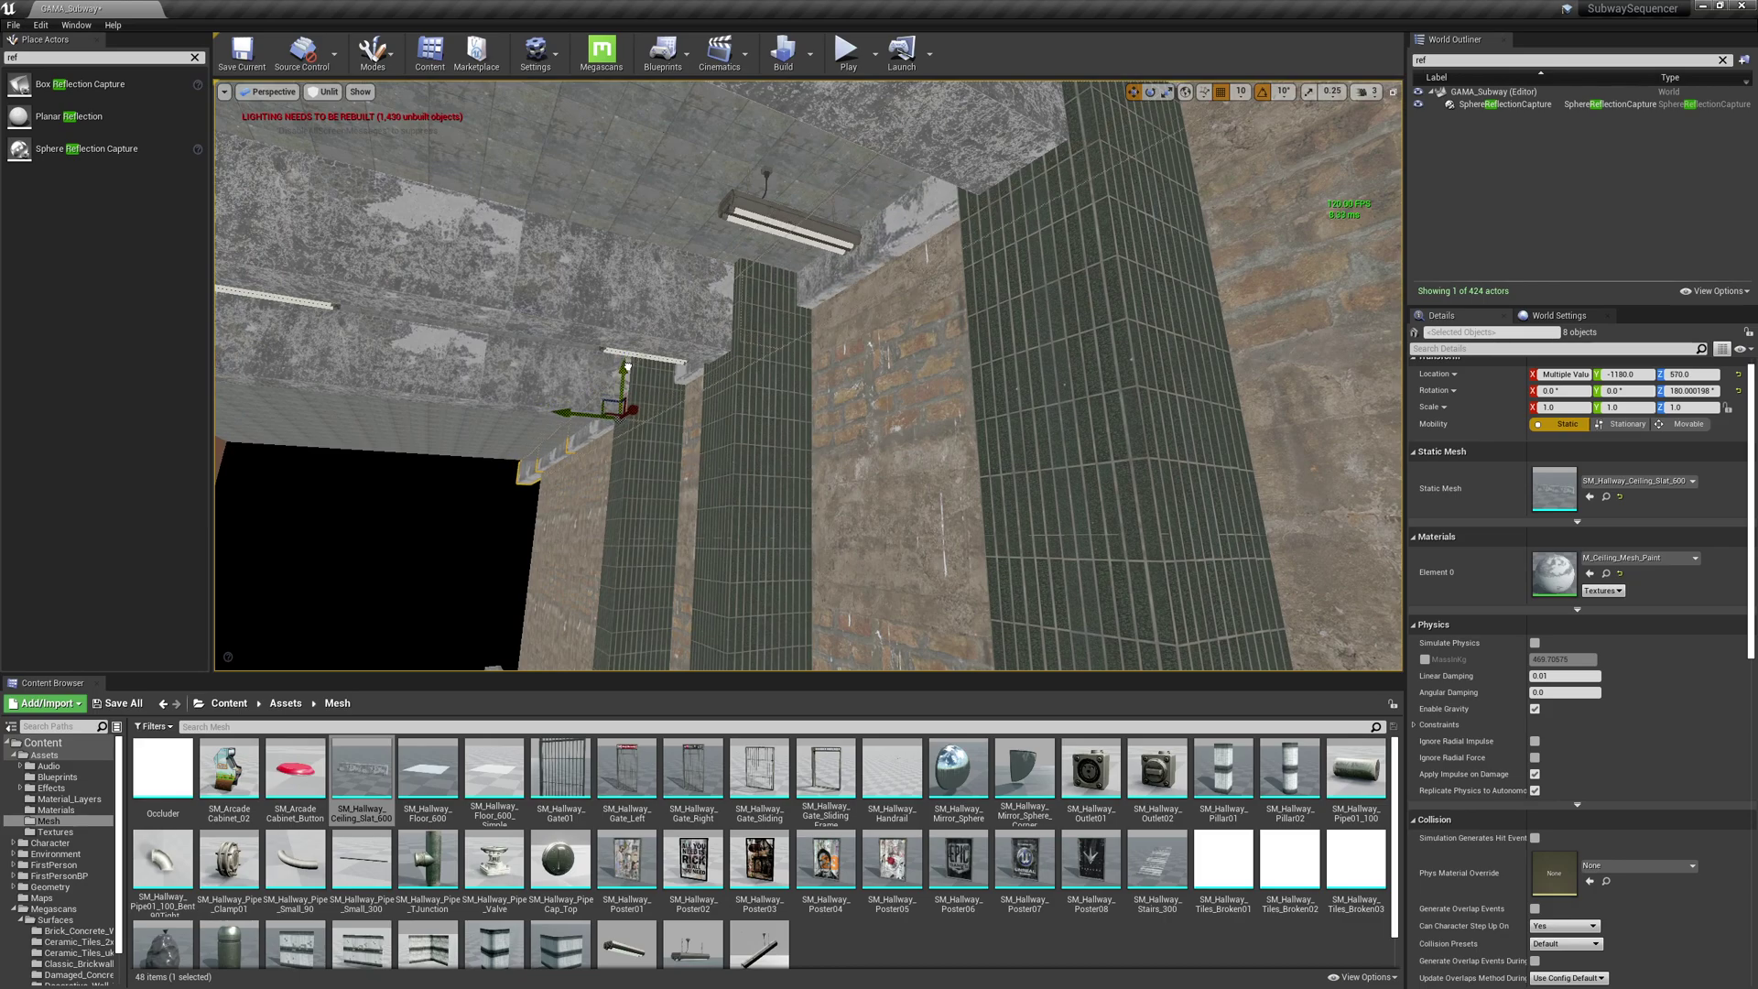
{"action": "right_click_drag", "start_coordinate": [627, 366], "coordinate": [613, 449]}
- Copy the end platform-edge slat at X -300 and the adjoining floor tile past the curved brick corner to close the gap
{"action": "right_click_drag", "start_coordinate": [822, 395], "coordinate": [802, 403]}
{"action": "right_click_drag", "start_coordinate": [776, 491], "coordinate": [810, 474]}
{"action": "left_click", "coordinate": [773, 481]}
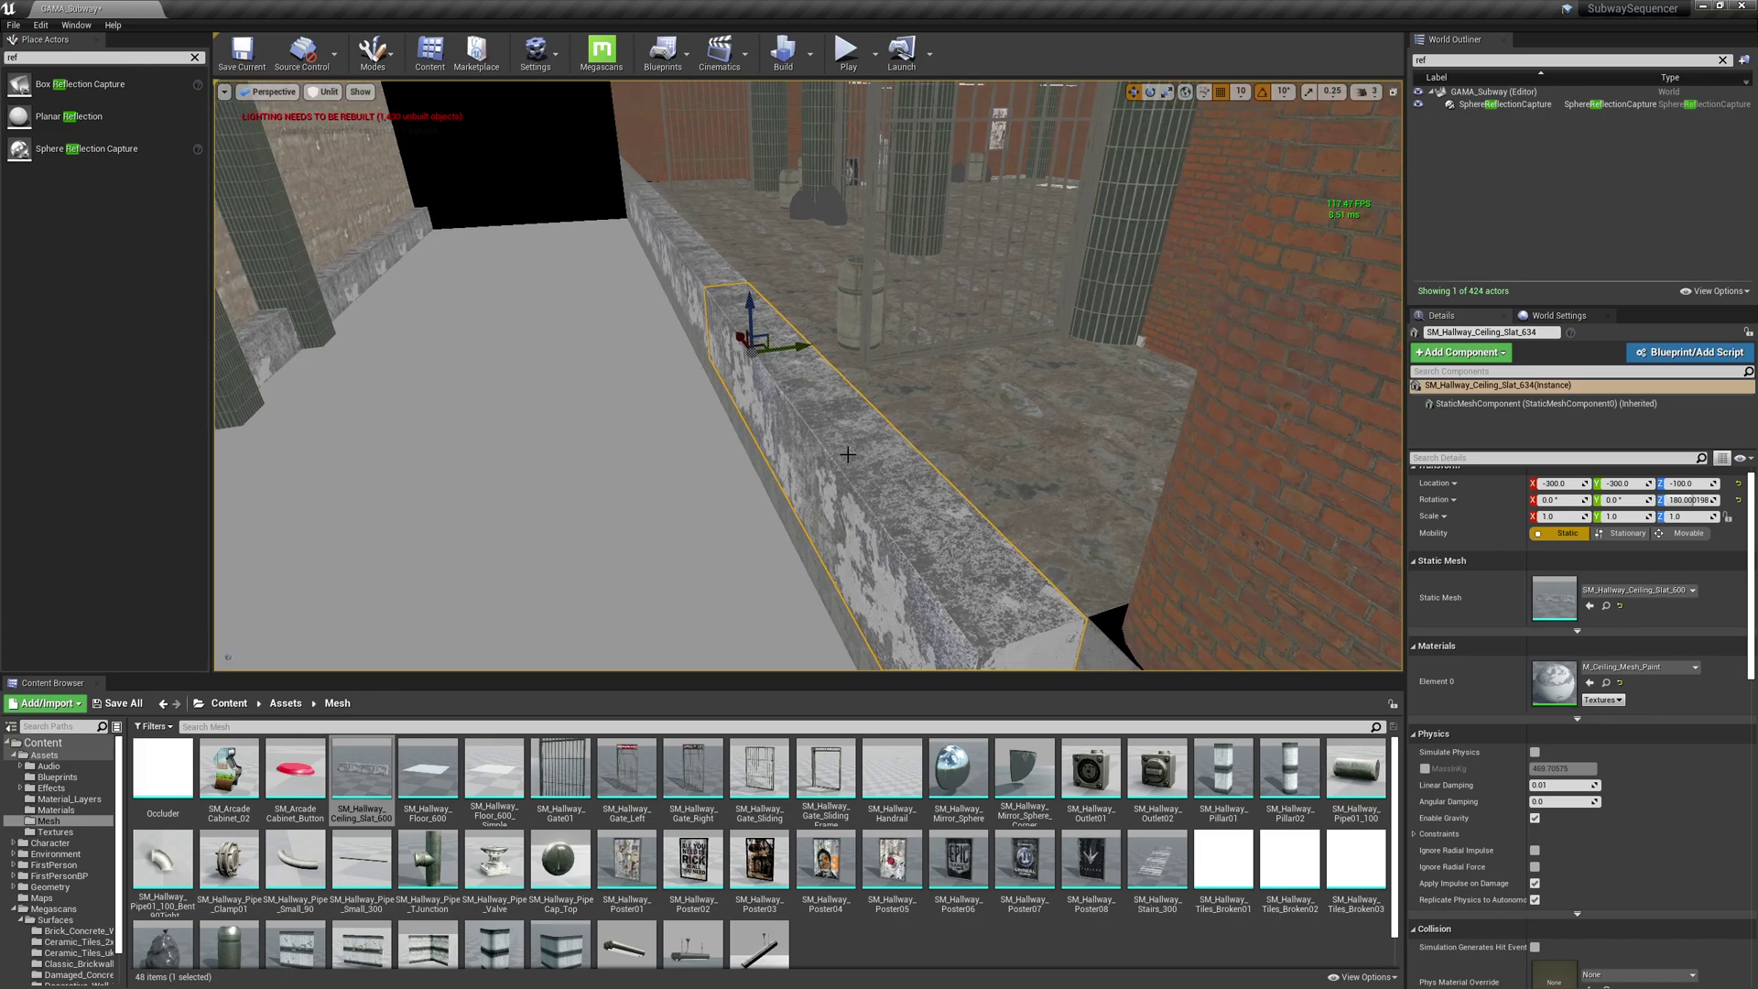
{"action": "right_click_drag", "start_coordinate": [888, 563], "coordinate": [886, 560]}
{"action": "right_click_drag", "start_coordinate": [784, 396], "coordinate": [783, 394]}
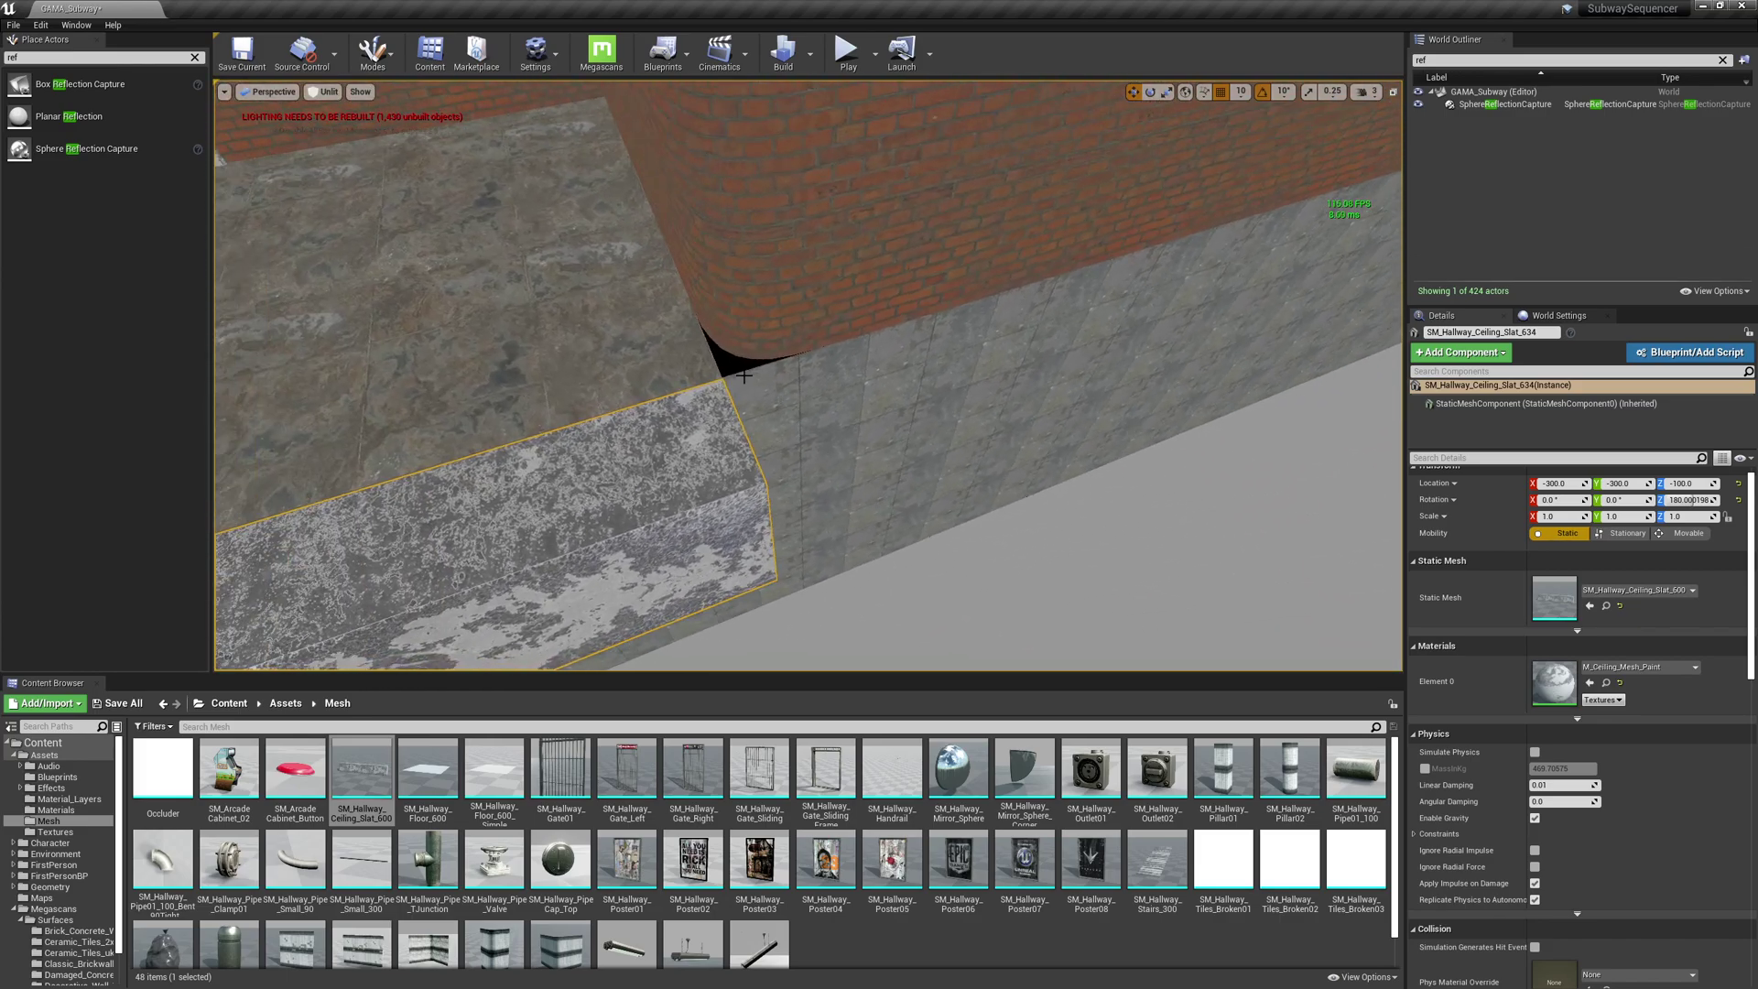
{"action": "left_click", "coordinate": [688, 321]}
{"action": "scroll", "coordinate": [860, 260], "scroll_direction": "down", "scroll_amount": 4}
{"action": "left_click", "coordinate": [754, 552]}
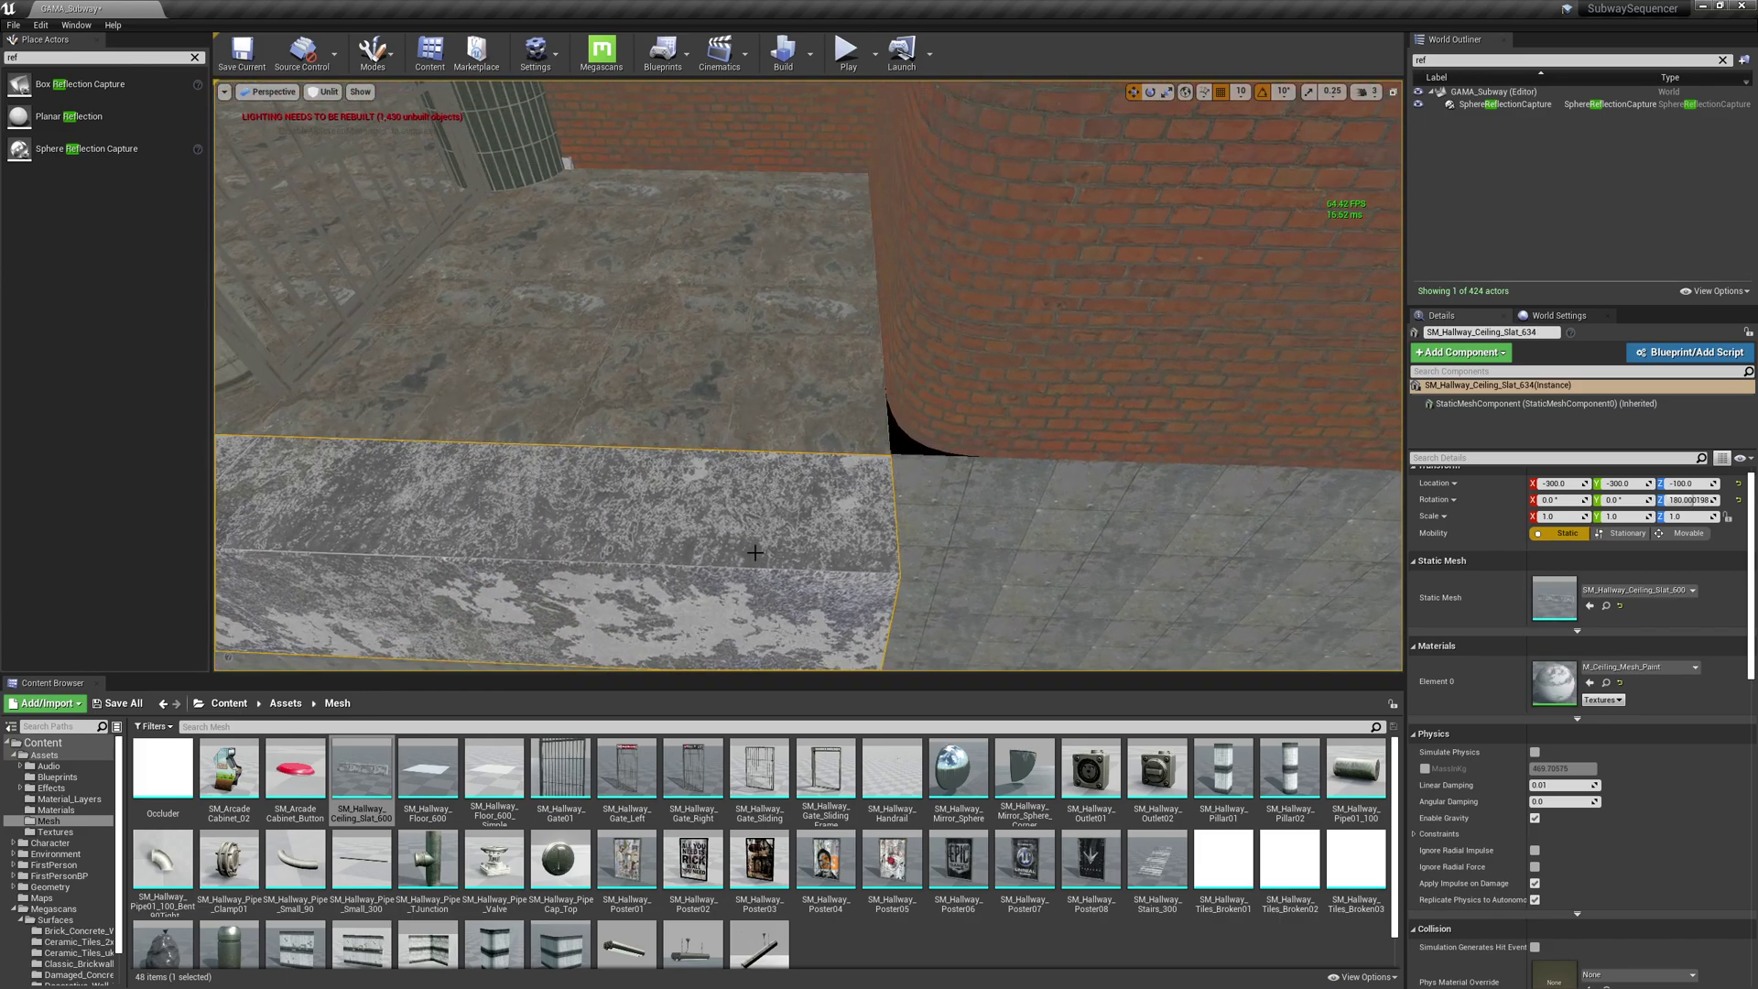
{"action": "right_click_drag", "start_coordinate": [527, 336], "coordinate": [525, 335]}
{"action": "left_click_drag", "start_coordinate": [399, 231], "coordinate": [1373, 641], "text": "alt"}
{"action": "left_click", "coordinate": [1007, 422]}
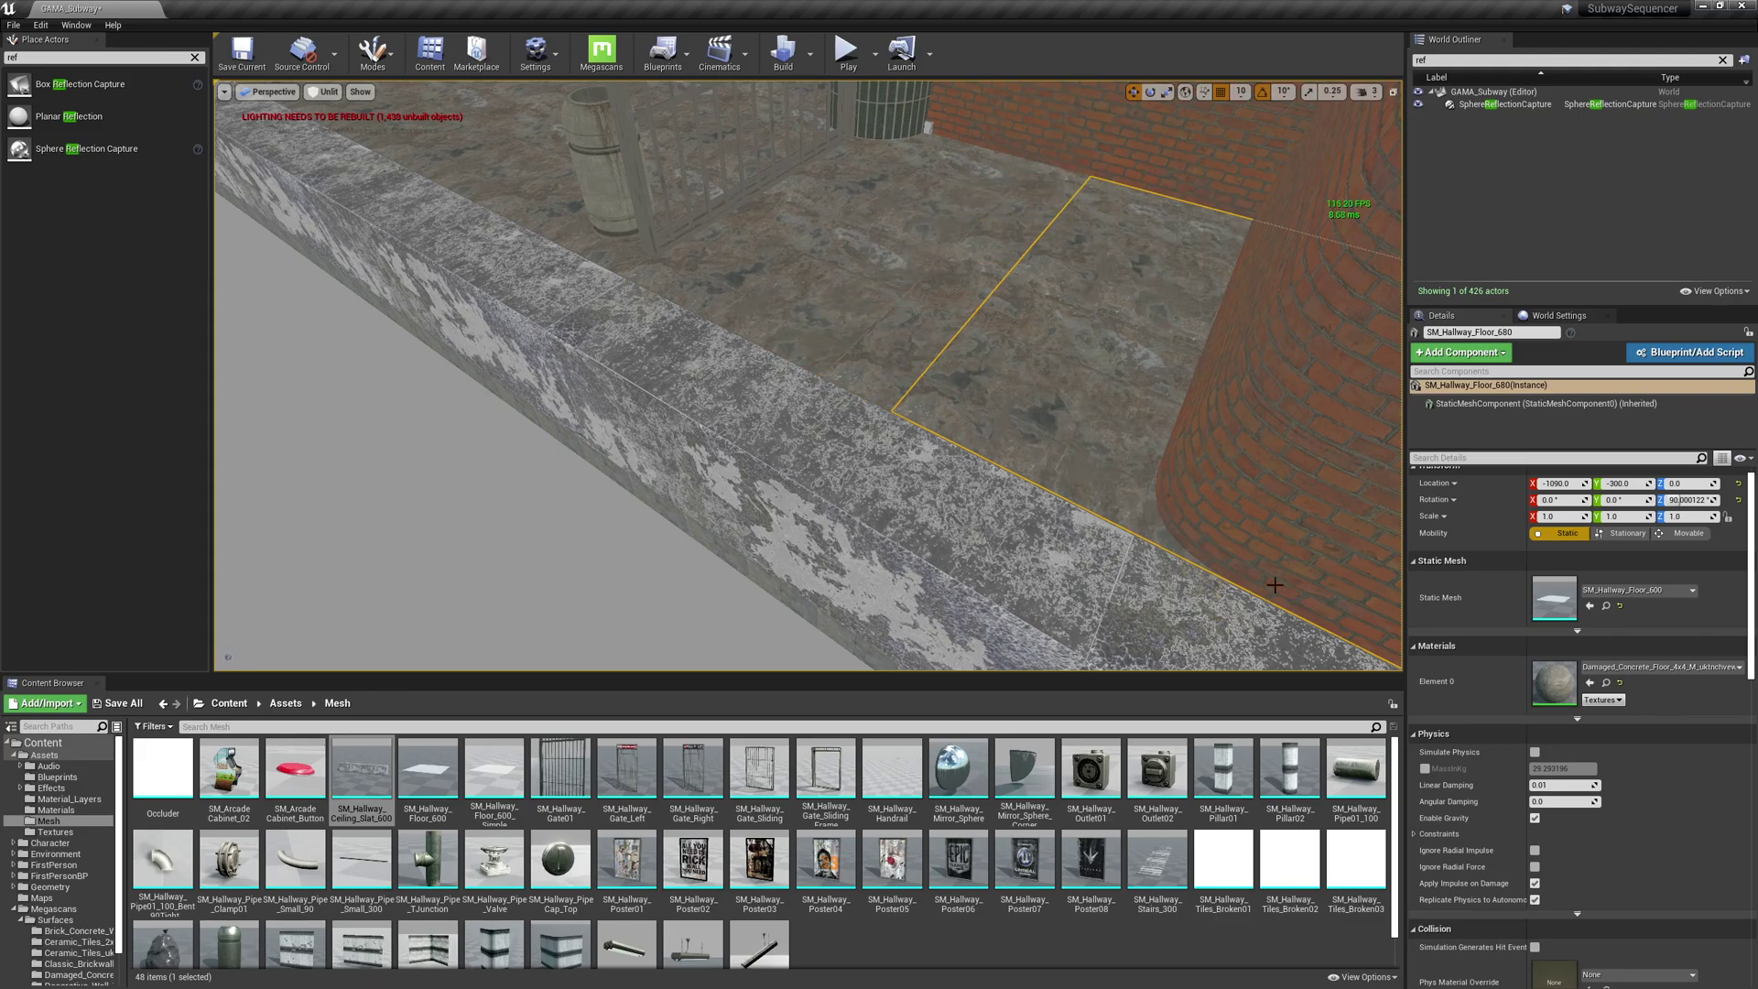
- Copy the floor tile under the curved brick corner at the platform's opposite end, undoing the excess moves to leave it at X 900, Y -300
{"action": "right_click_drag", "start_coordinate": [1059, 475], "coordinate": [1059, 475]}
{"action": "left_click_drag", "start_coordinate": [1164, 417], "coordinate": [1387, 400]}
{"action": "right_click_drag", "start_coordinate": [1387, 399], "coordinate": [1309, 399]}
{"action": "left_click_drag", "start_coordinate": [1387, 399], "coordinate": [1387, 399], "text": "alt+shift"}
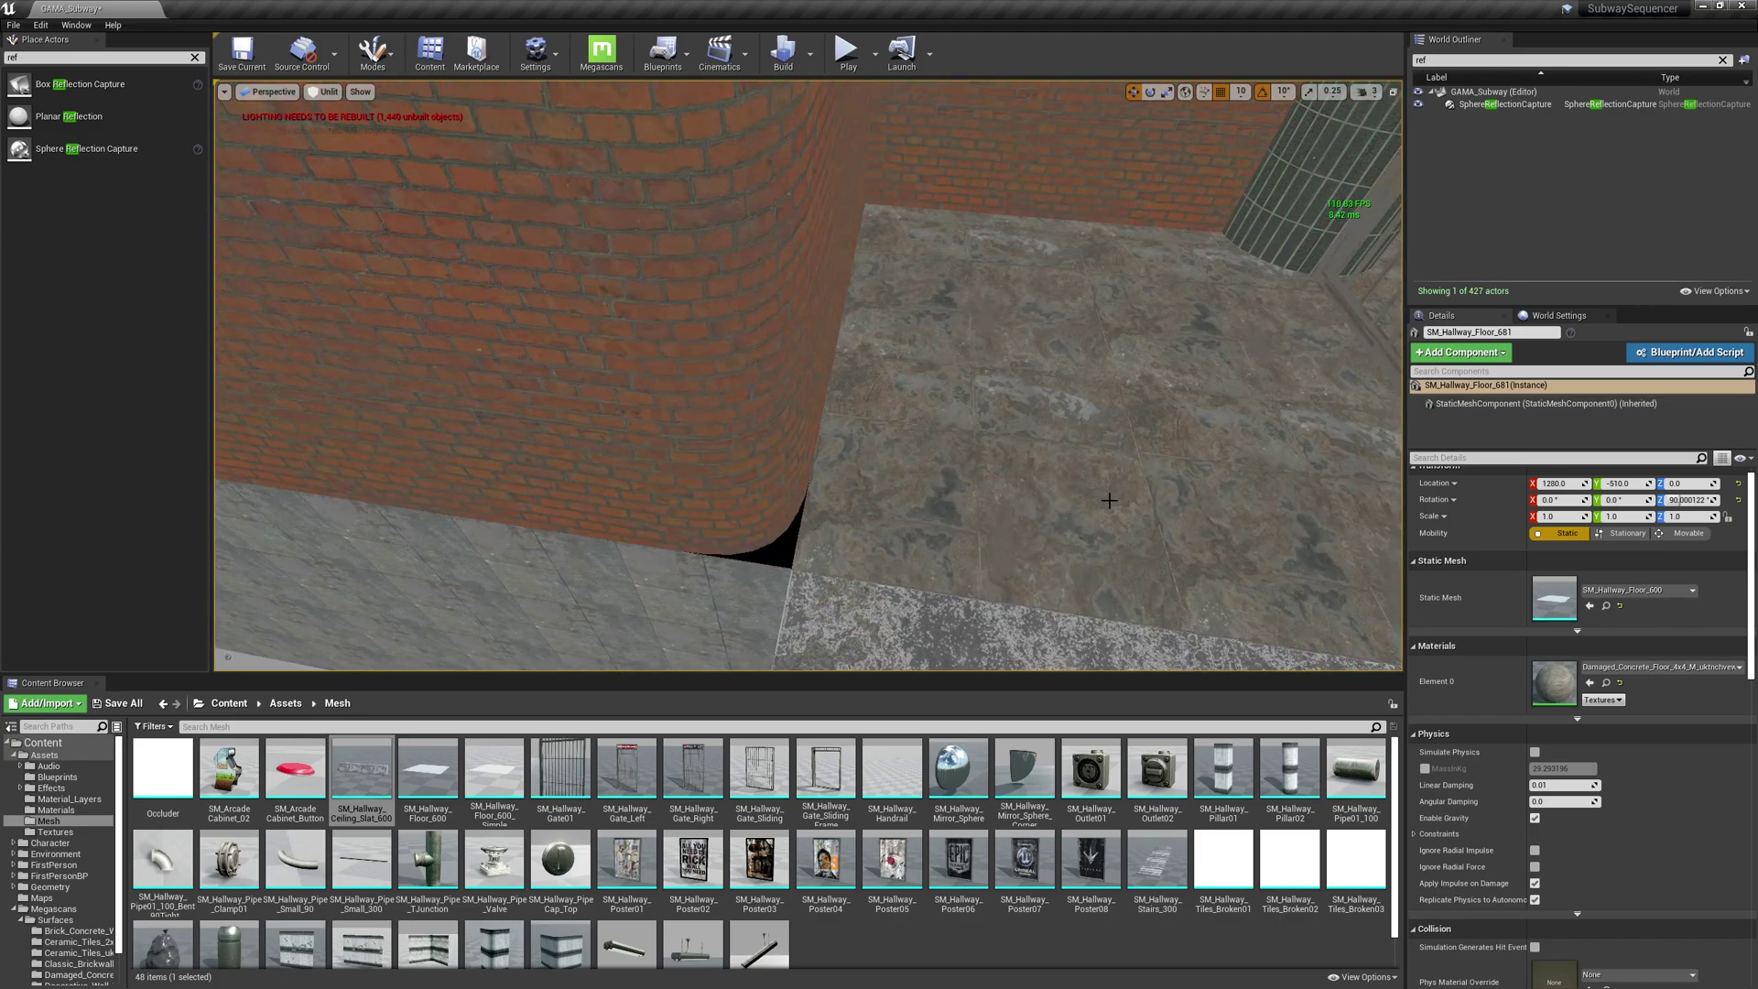
{"action": "key", "text": "ctrl+z"}
{"action": "key", "text": "ctrl+z"}
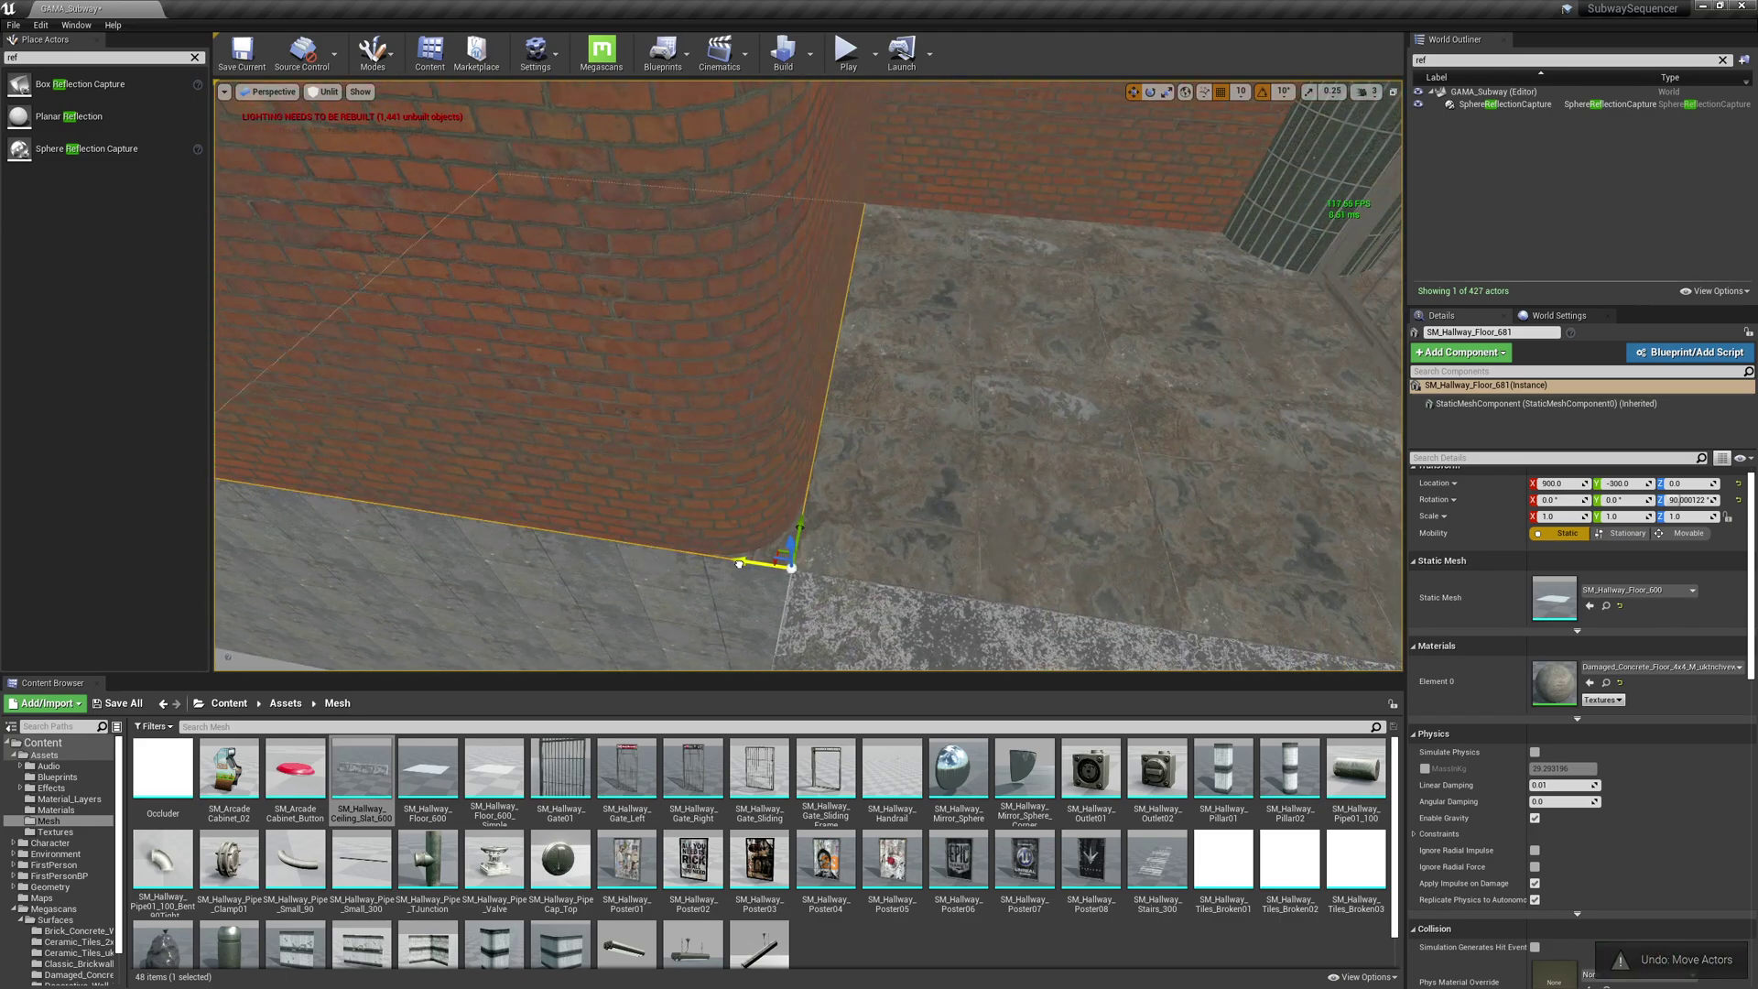
{"action": "key", "text": "Escape"}
{"action": "right_click_drag", "start_coordinate": [808, 375], "coordinate": [238, 362]}
{"action": "right_click_drag", "start_coordinate": [695, 348], "coordinate": [984, 400]}
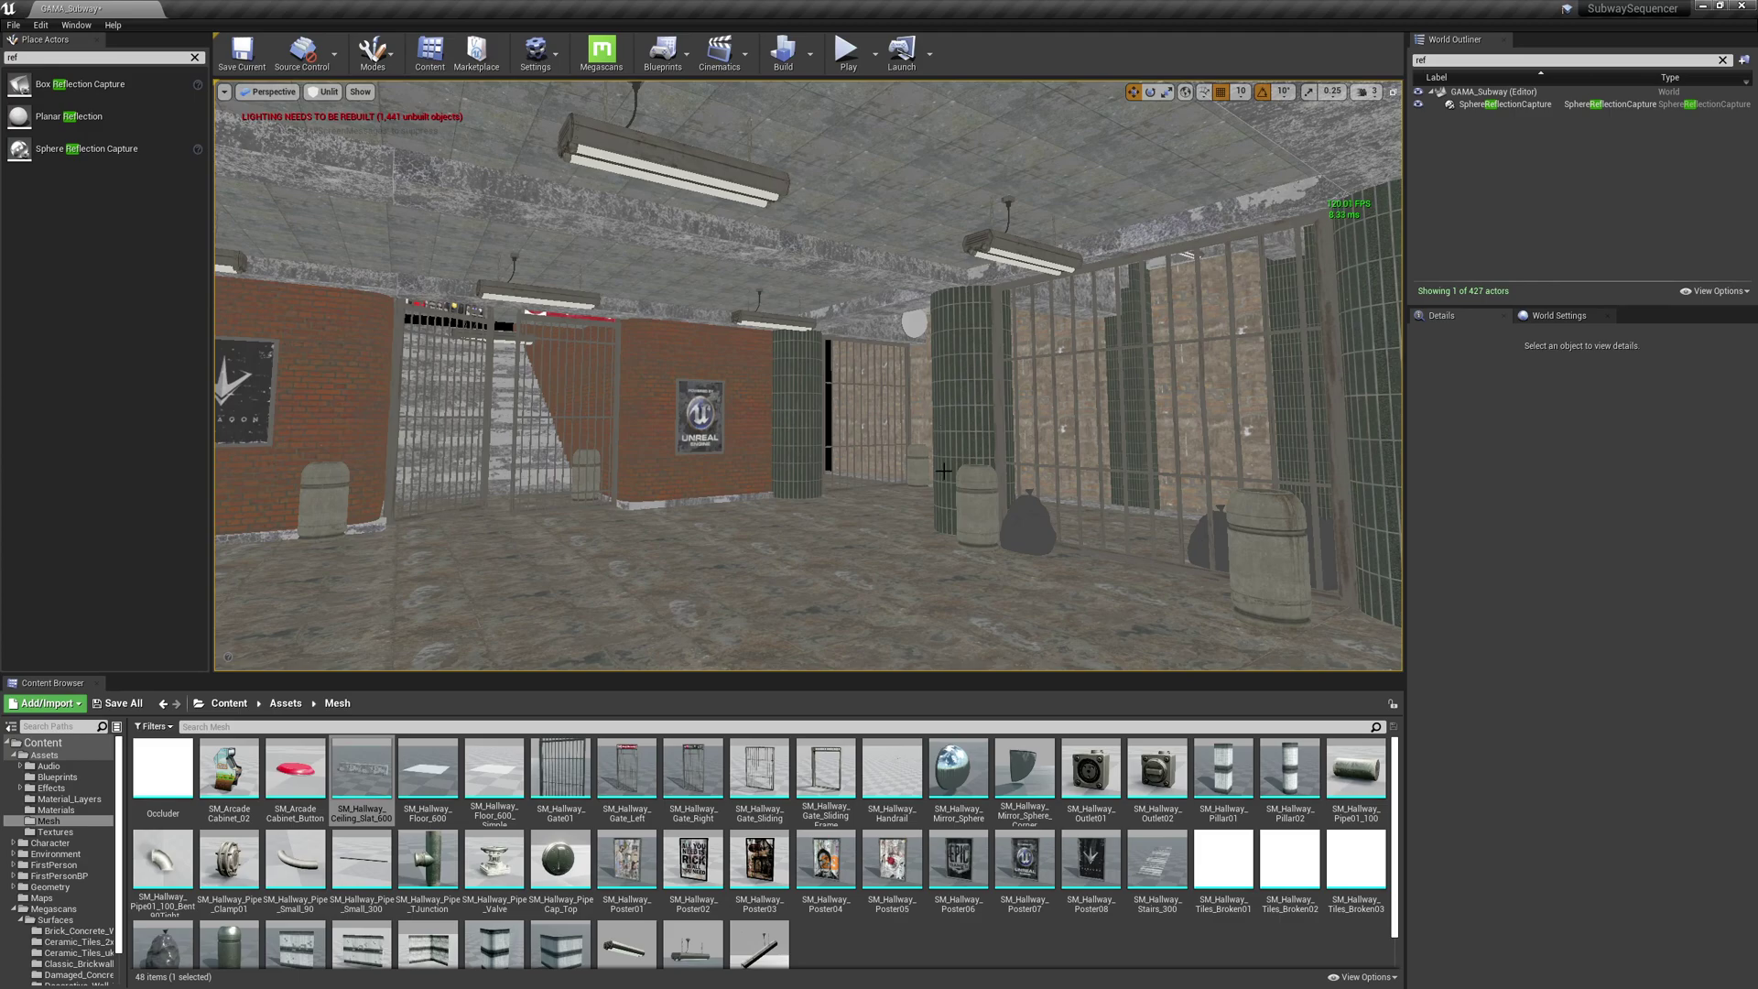
{"action": "right_click_drag", "start_coordinate": [943, 471], "coordinate": [869, 467]}
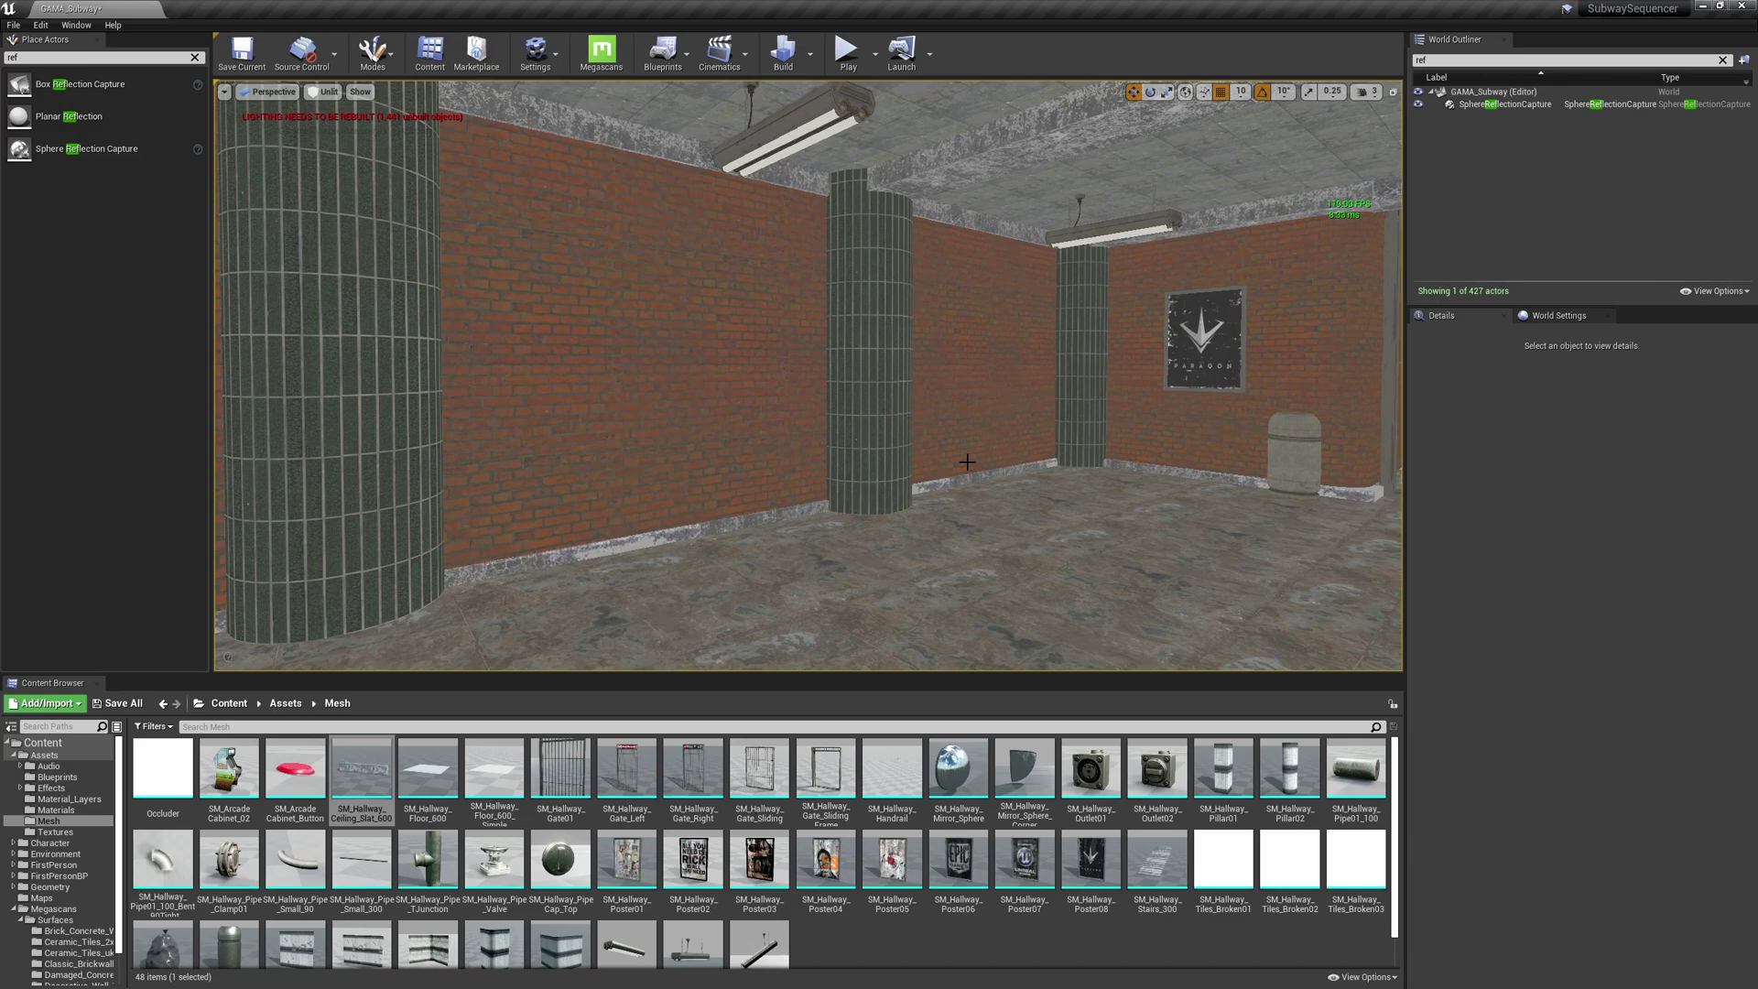
{"action": "right_click_drag", "start_coordinate": [870, 467], "coordinate": [971, 467]}
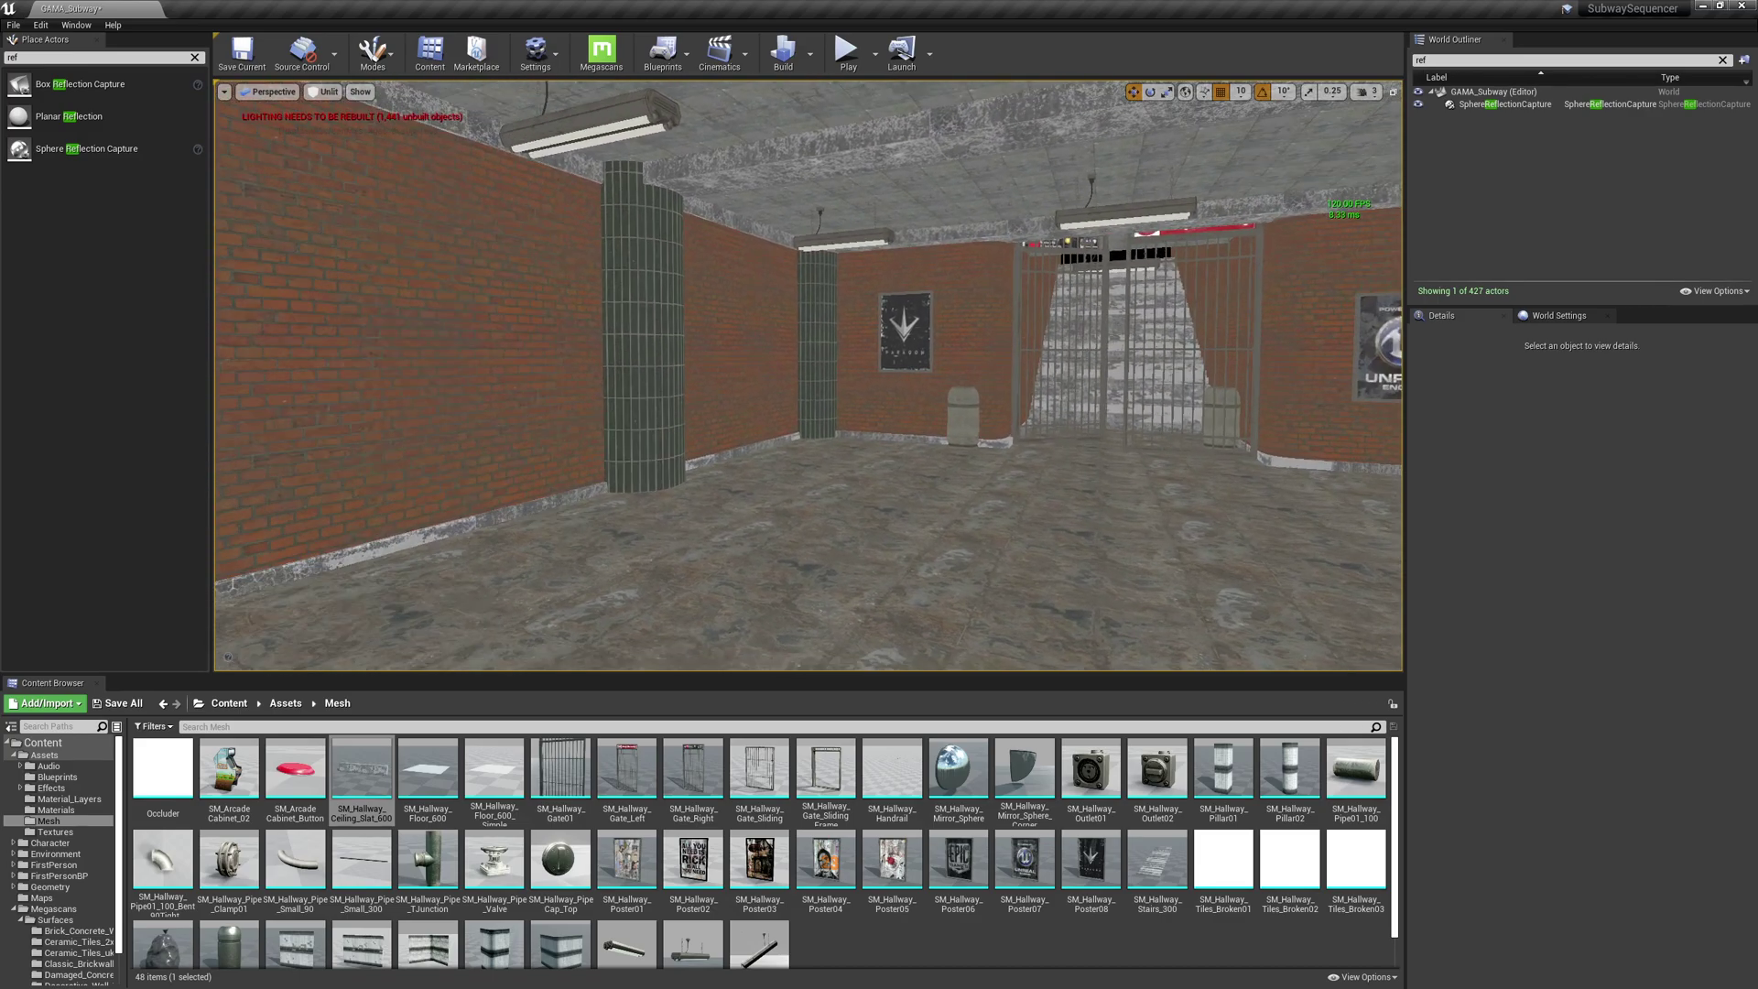